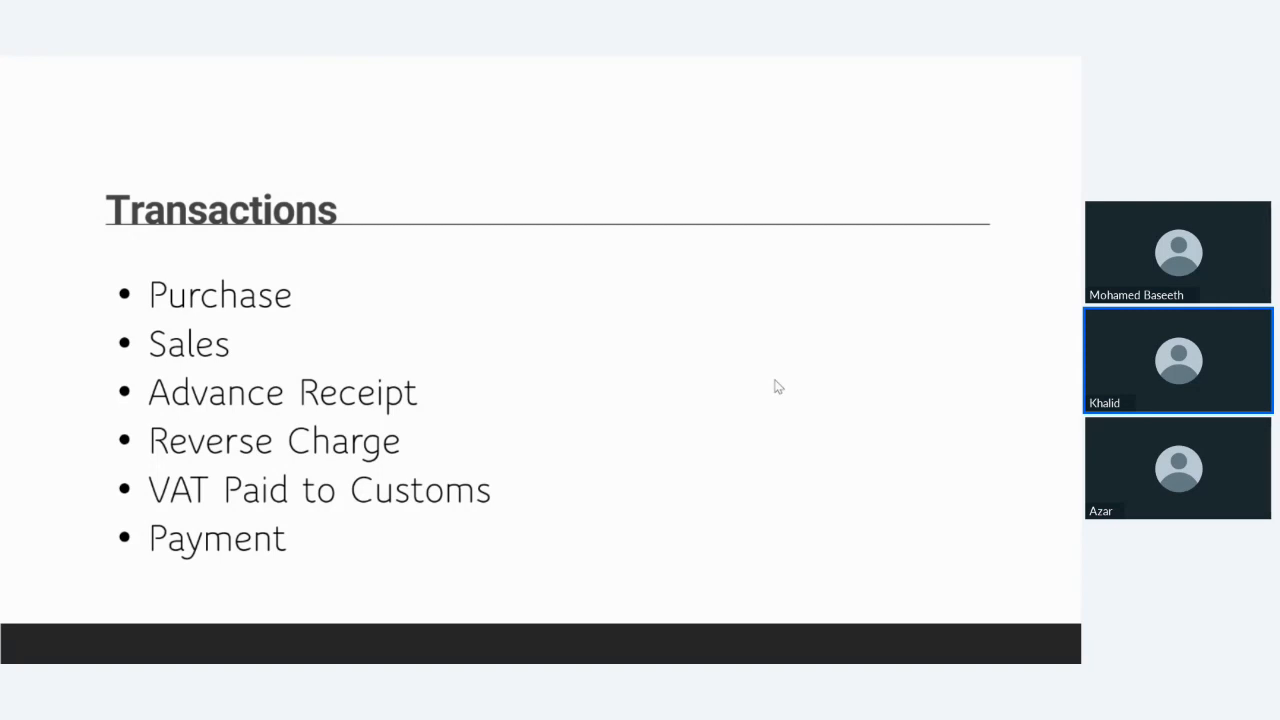
Switch from the slide show to the TallyPrime window showing the VAT Return
key(alt+Tab)
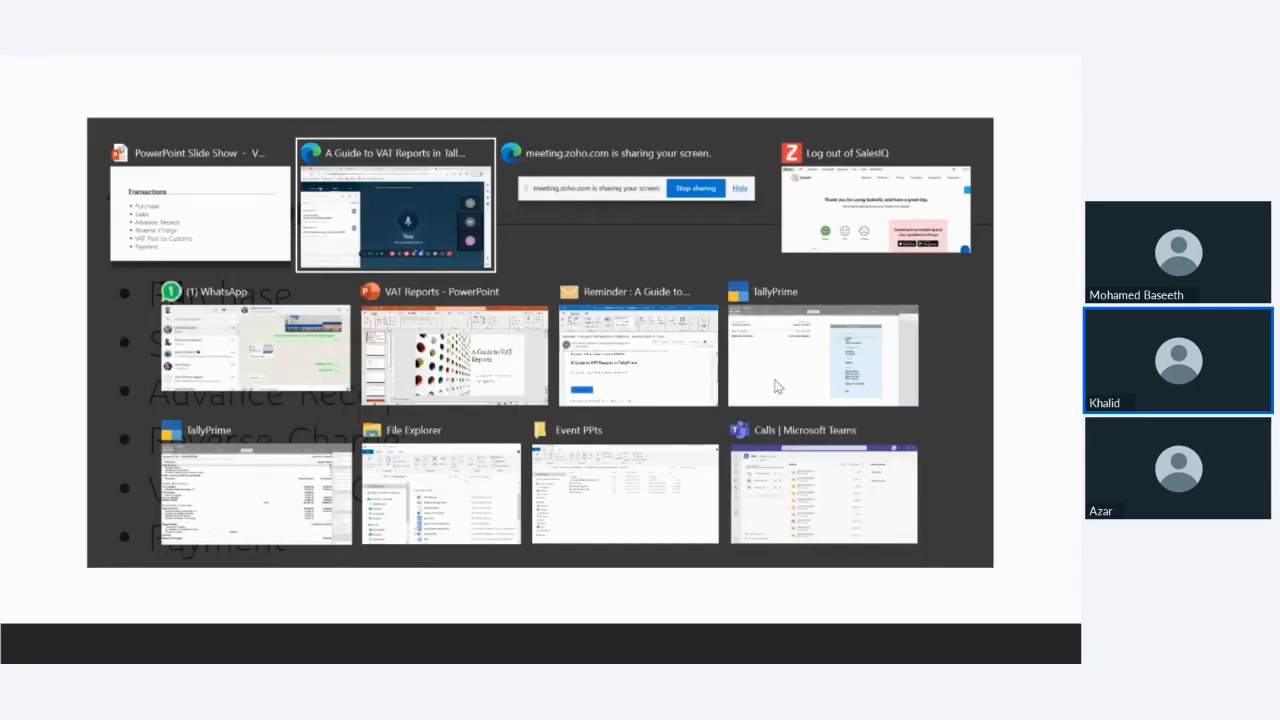
key(alt+Tab)
key(alt+Tab)
key(alt+Tab)
key(alt+Tab)
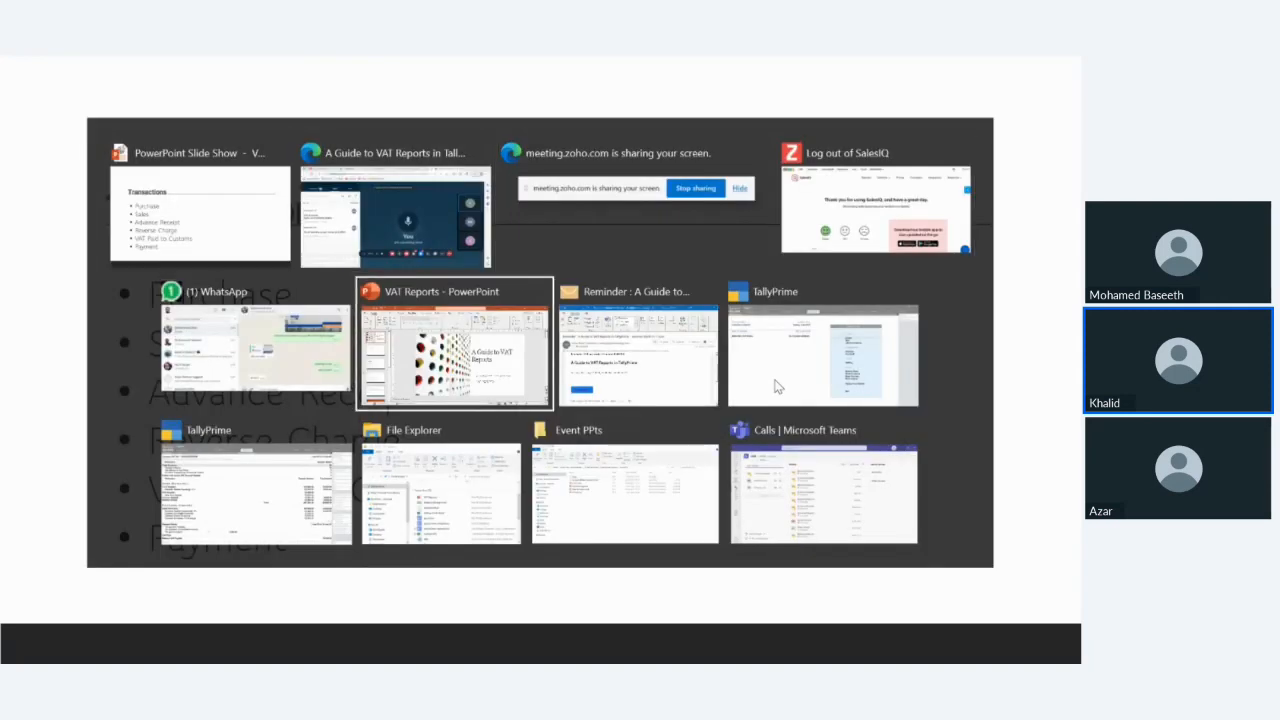
key(alt+Tab)
key(alt+Tab)
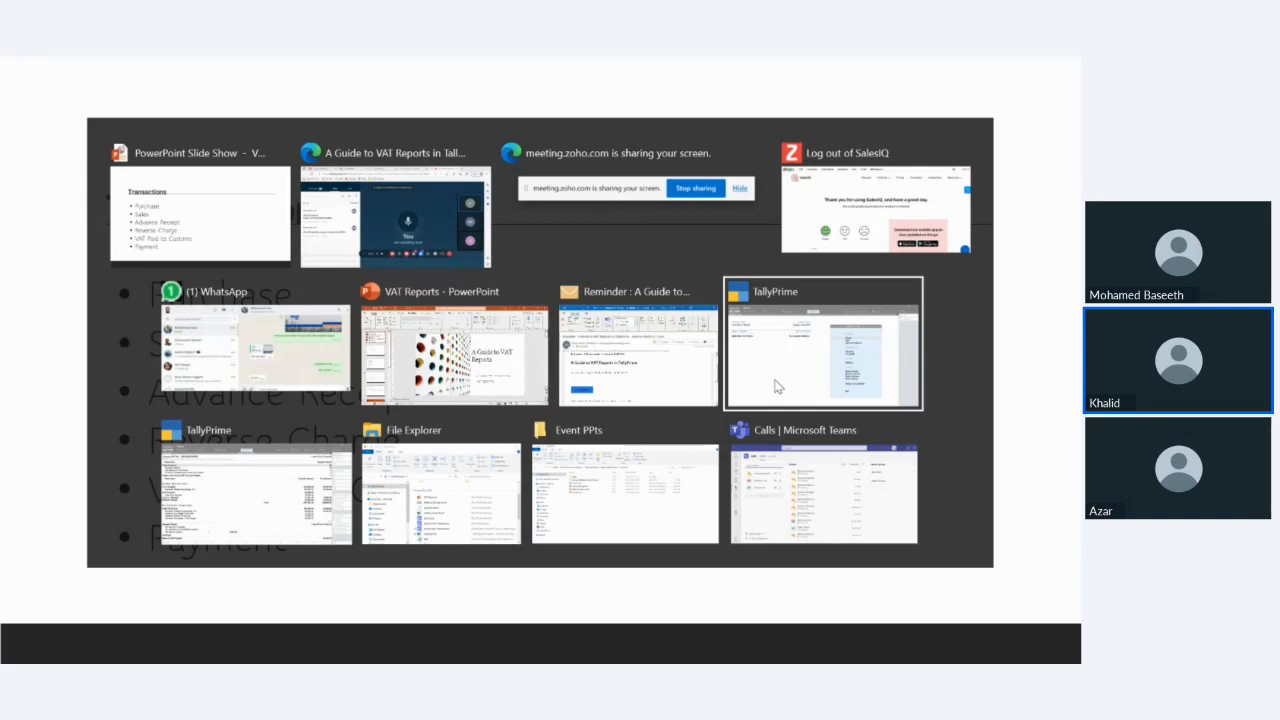
key(alt+Tab)
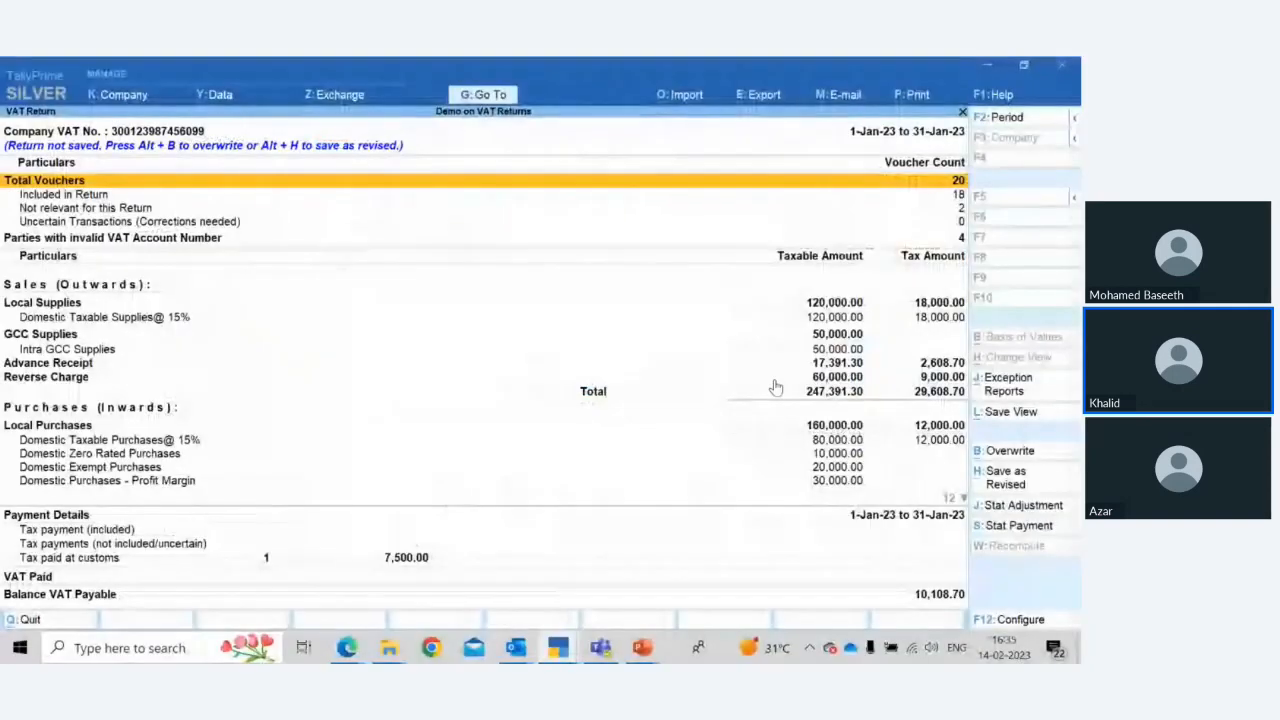
Close the VAT Return and open Display More Reports from the Gateway of Tally
key(Escape)
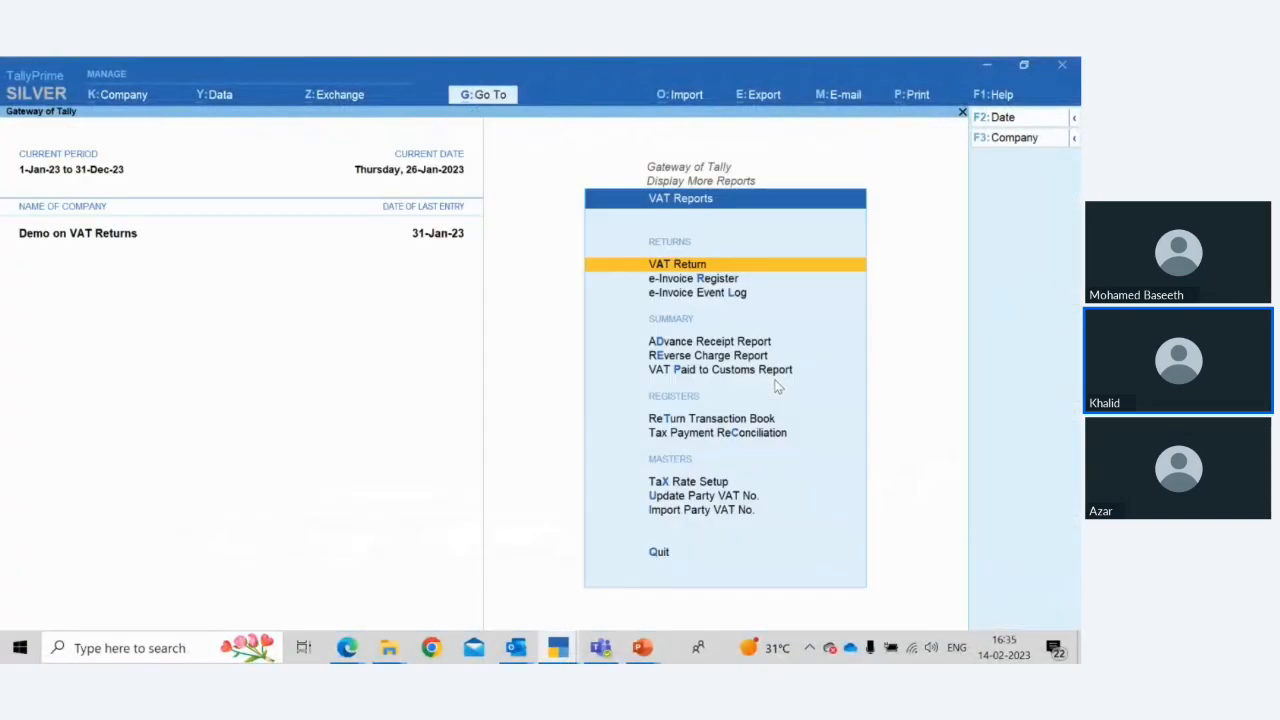
key(Escape)
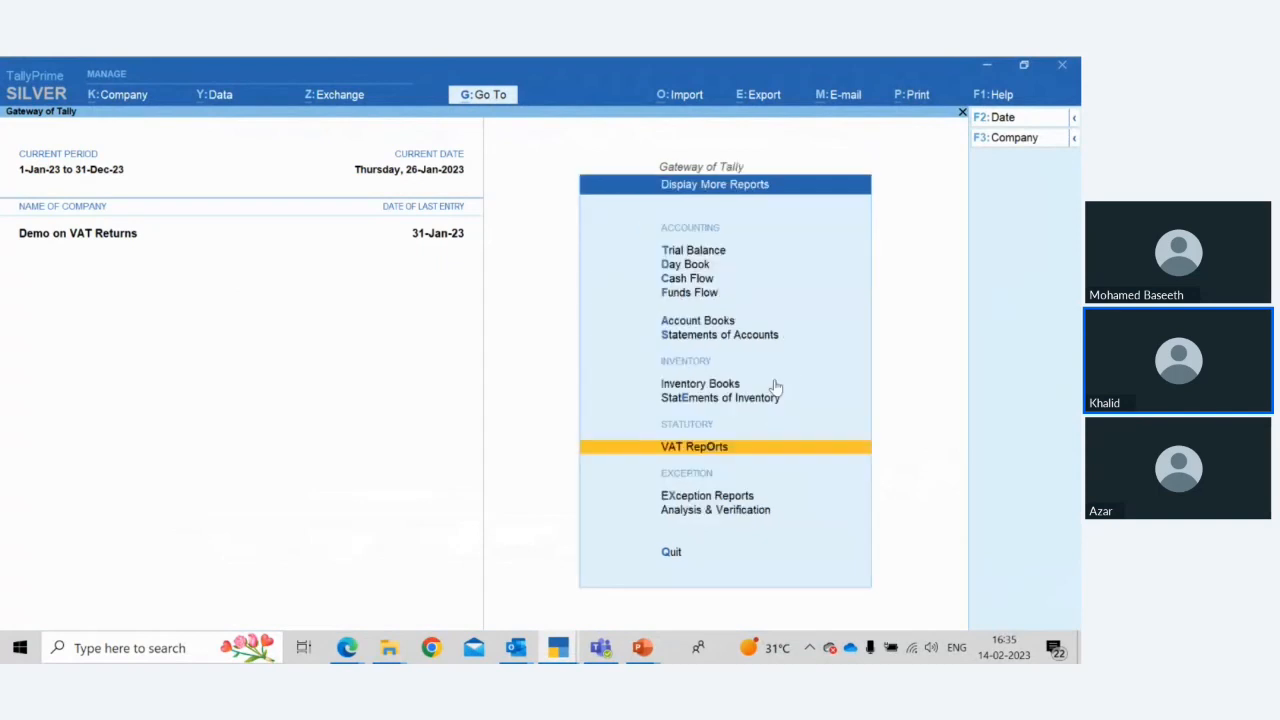
key(Escape)
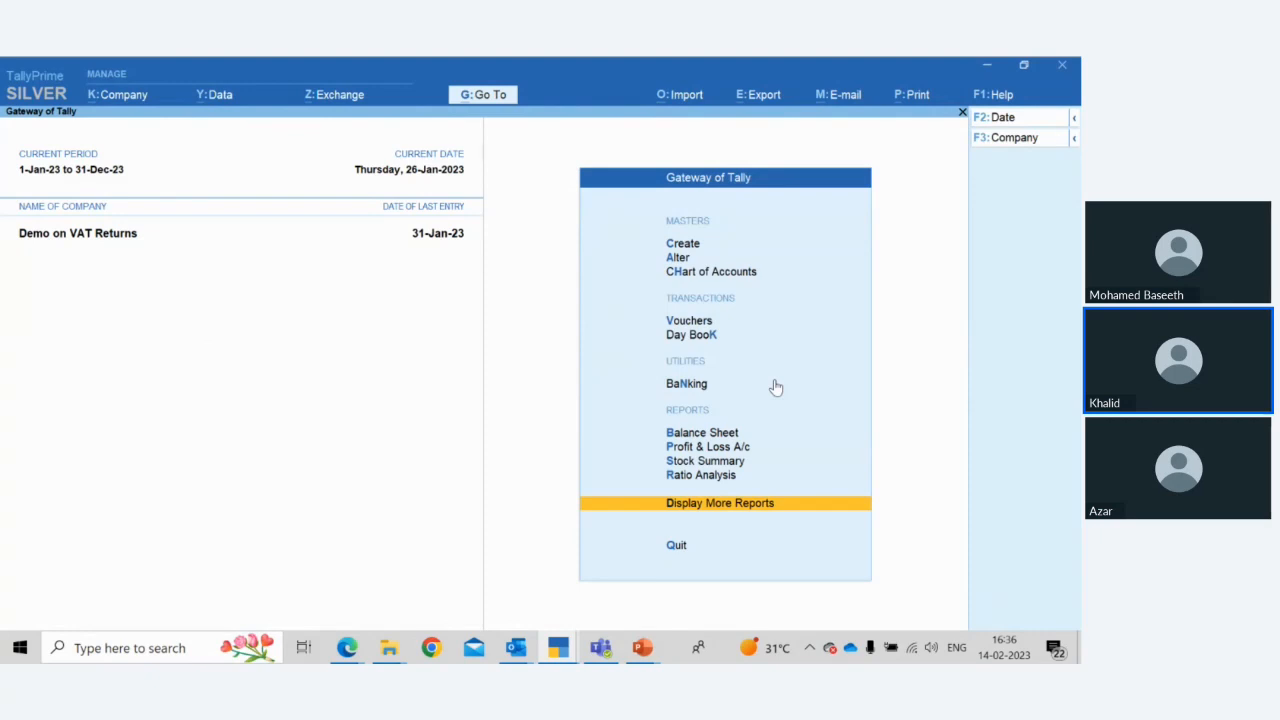
key(Up)
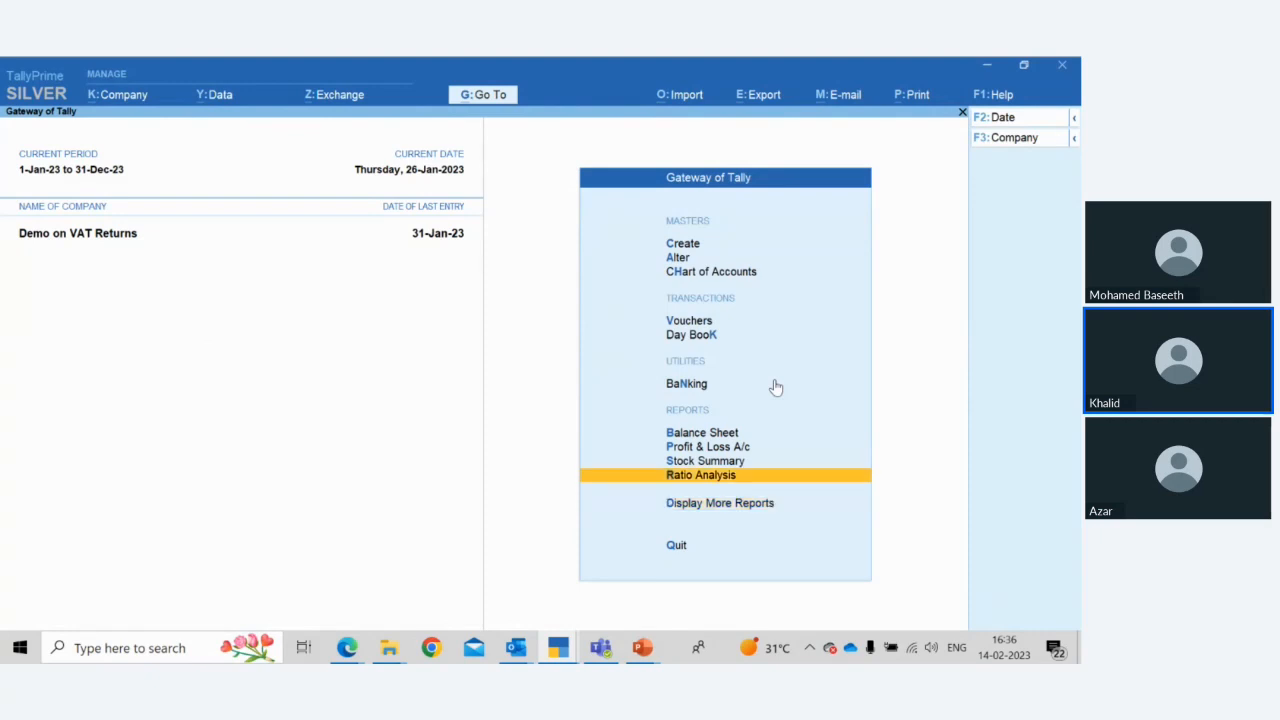
key(Down)
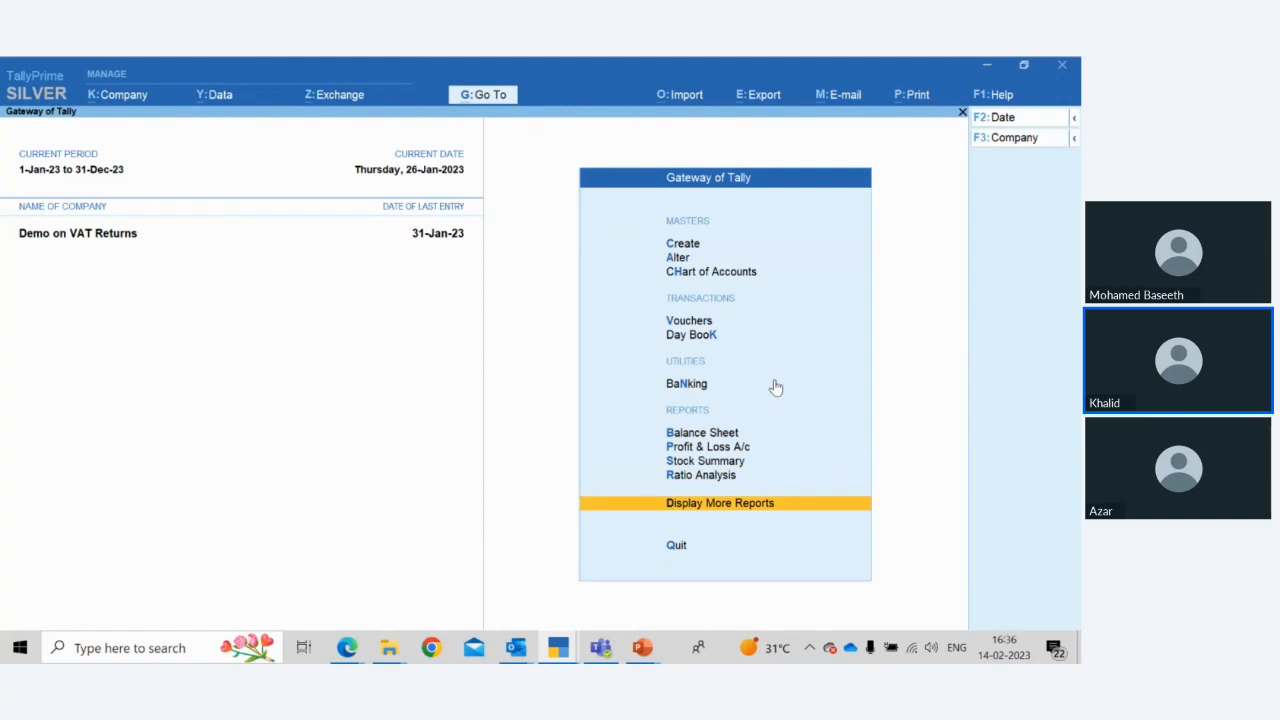
key(Return)
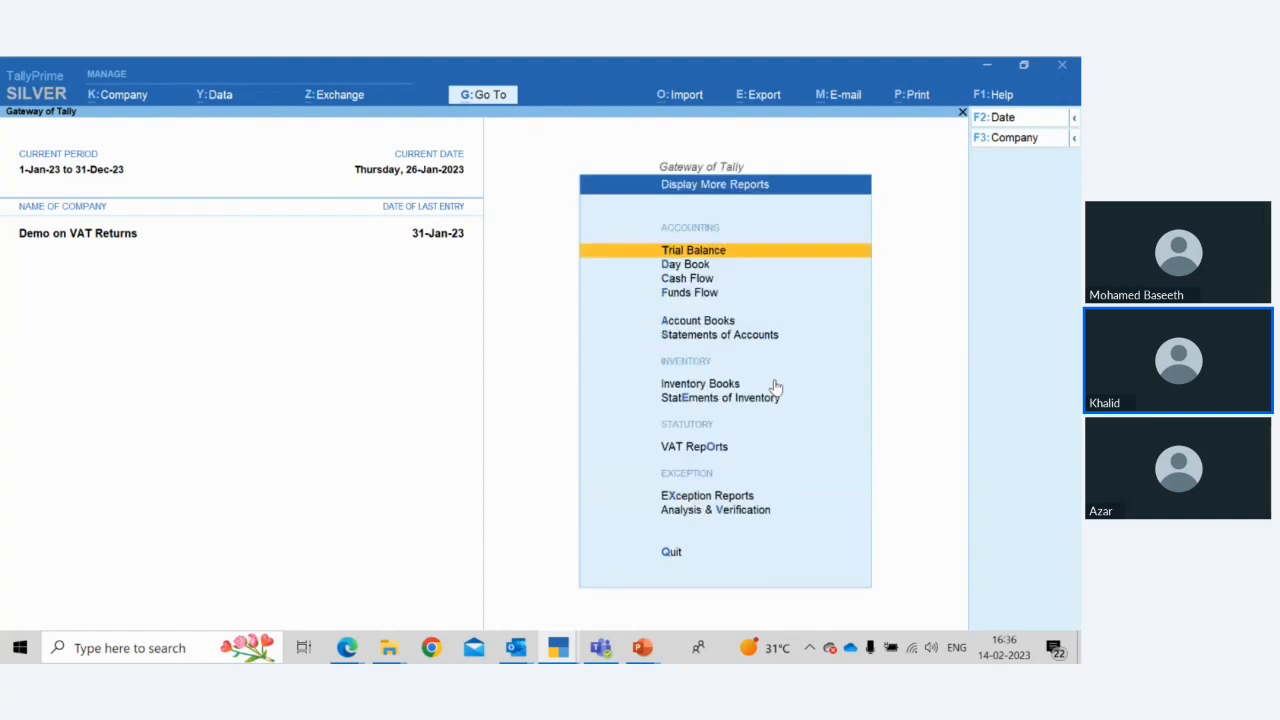
Open the VAT Return under VAT Reports and recompute the return values
key(Down)
key(Down)
key(Down)
key(Down)
key(Down)
key(Down)
key(Down)
key(Down)
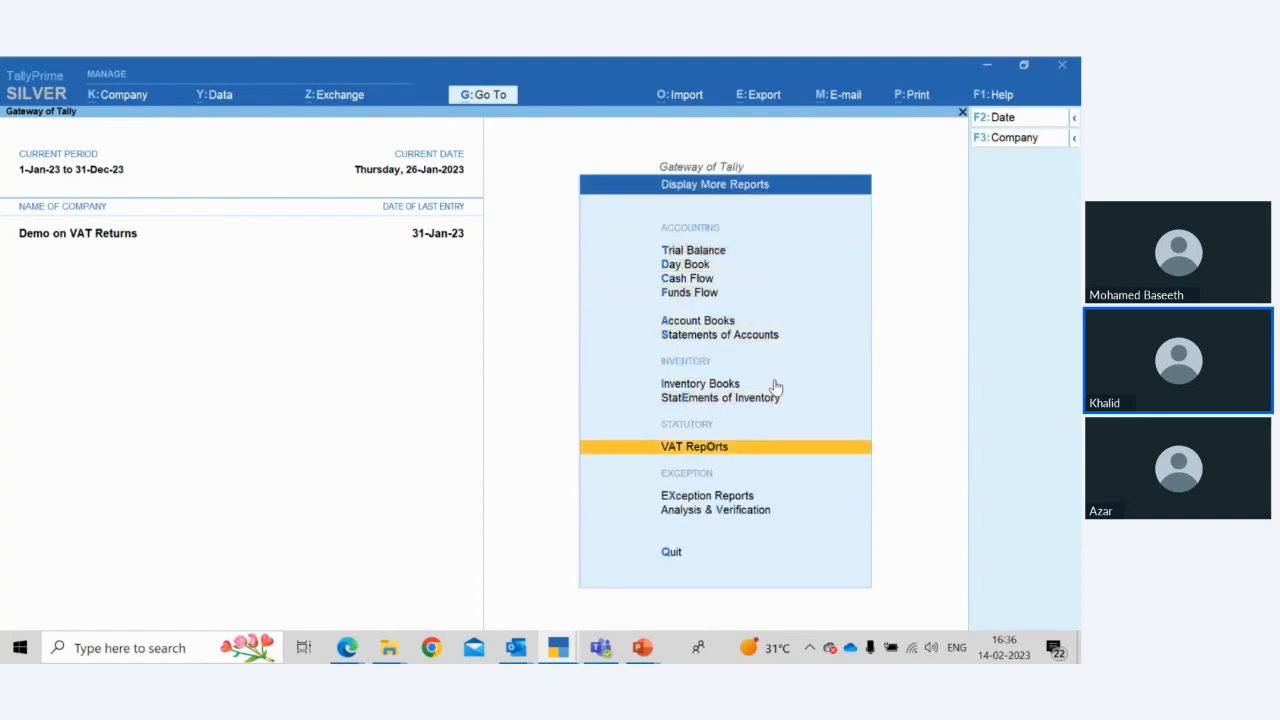
key(Return)
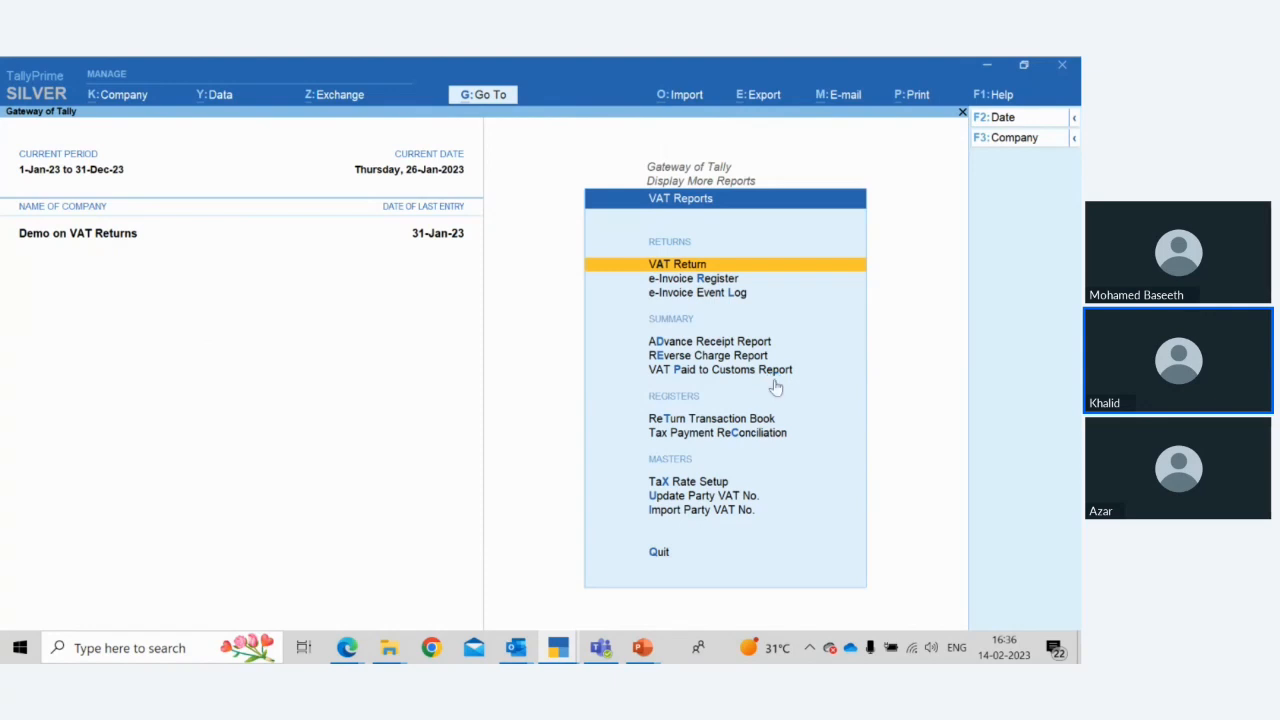
key(Return)
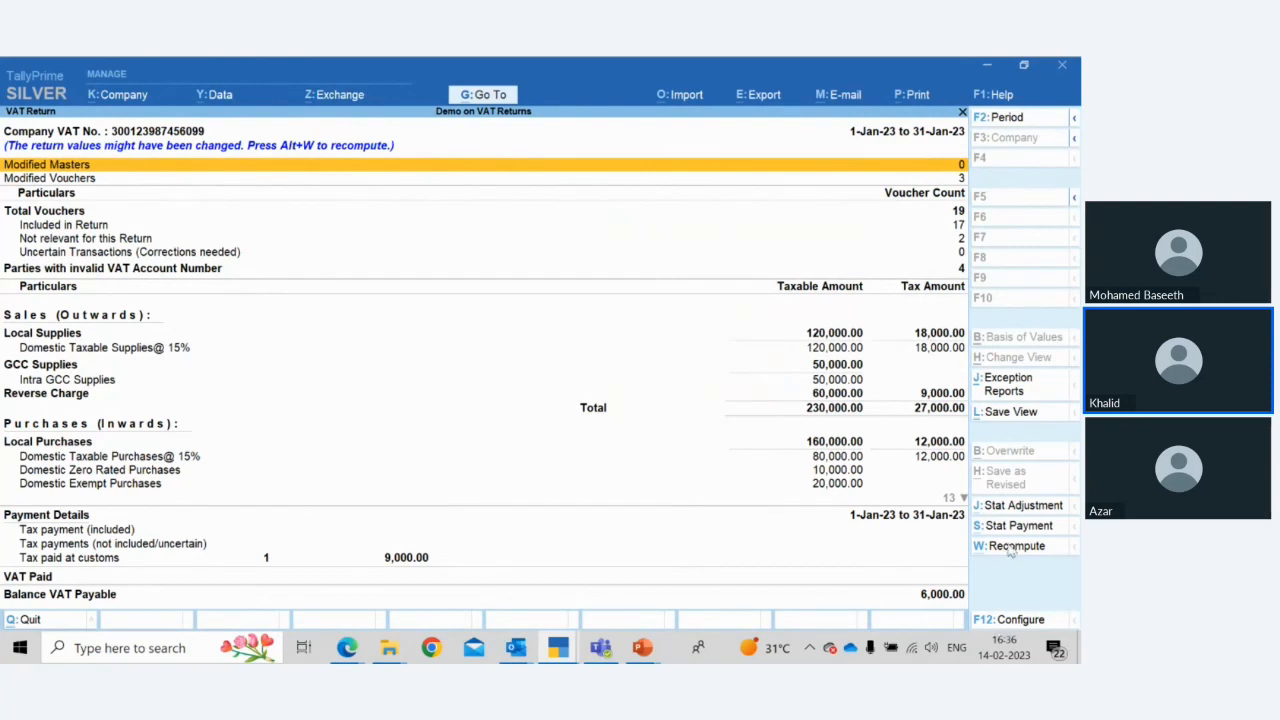
key(alt+w)
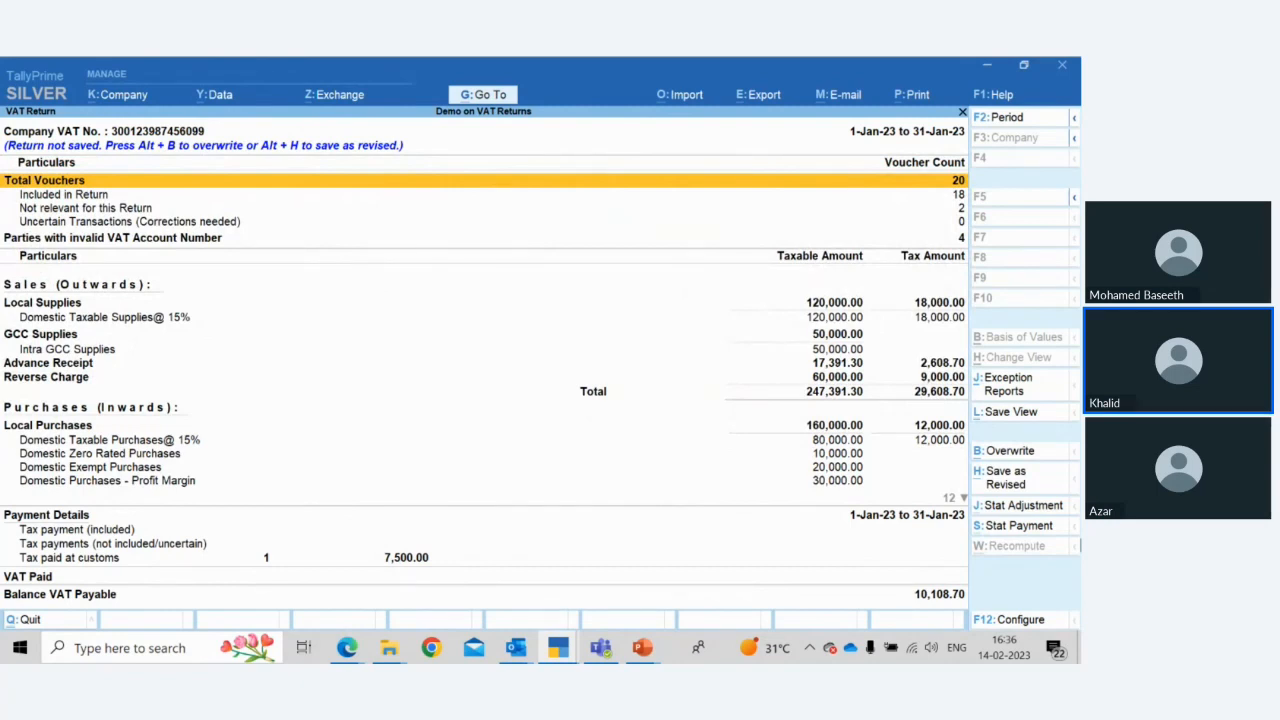
Browse the VAT Return rows through the sales and purchase sections
key(Down)
key(Down)
key(Down)
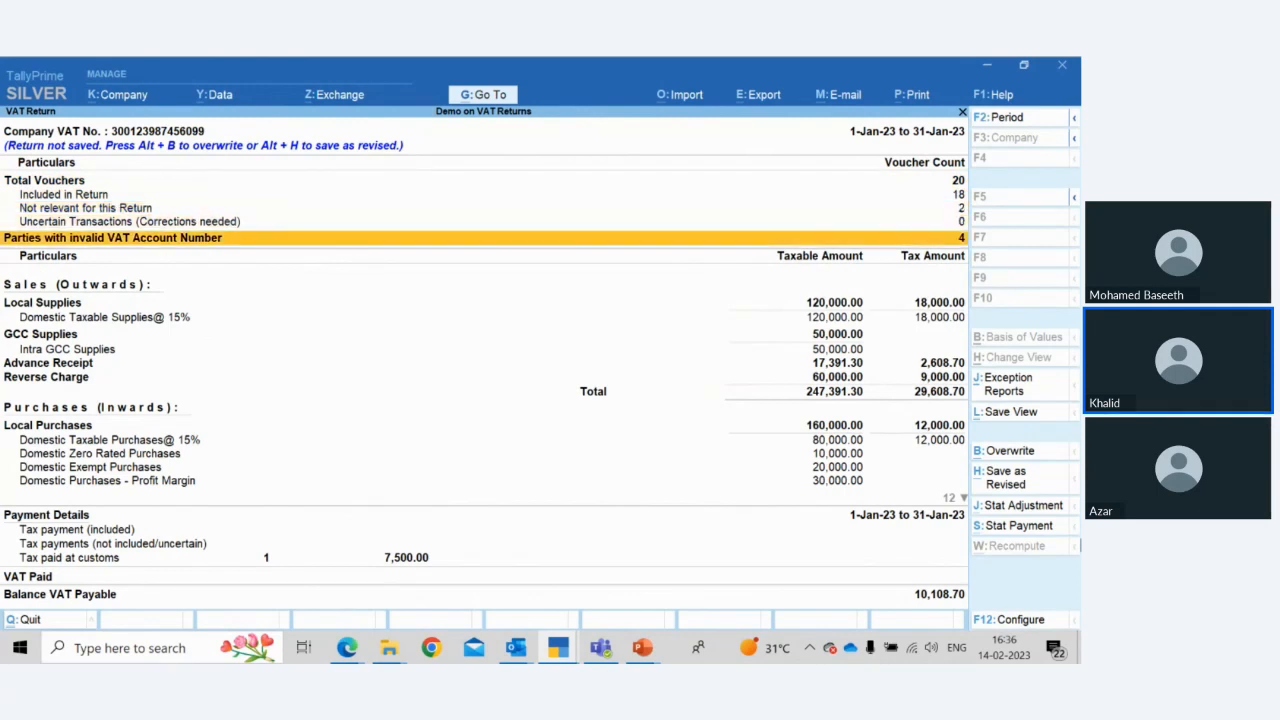
key(Down)
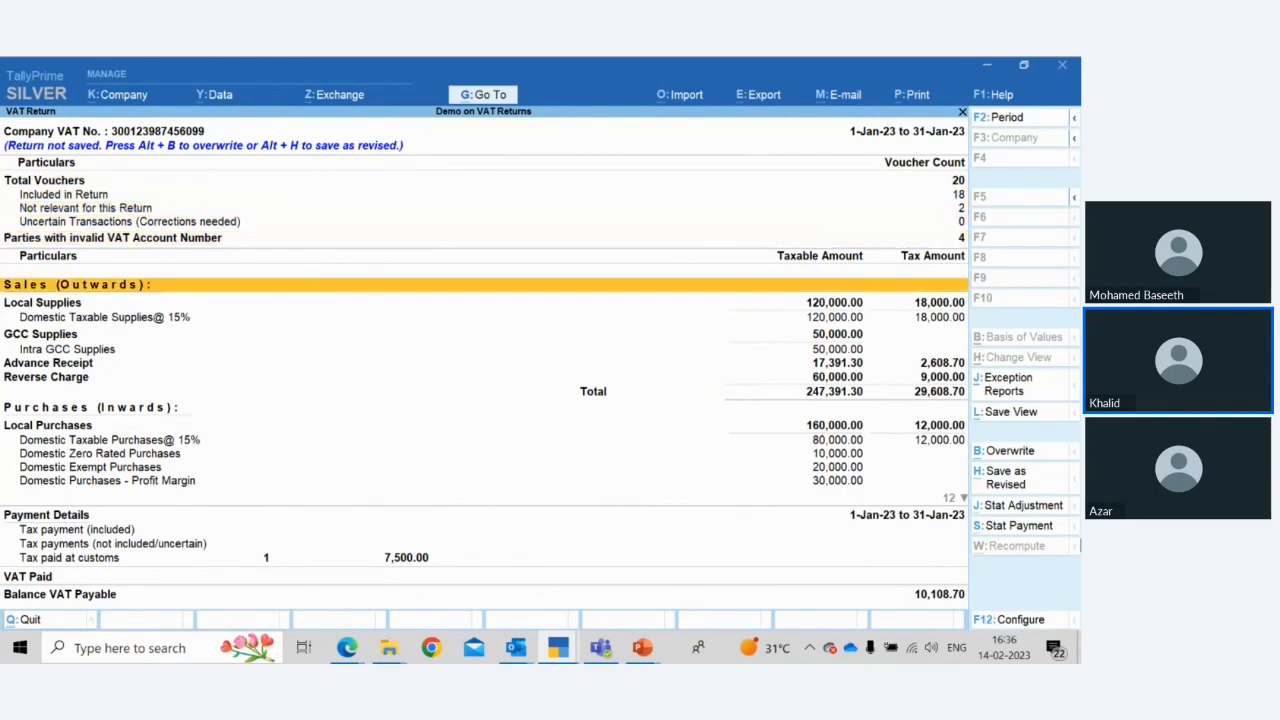
key(Down)
key(Down)
key(Down)
key(Down)
key(Down)
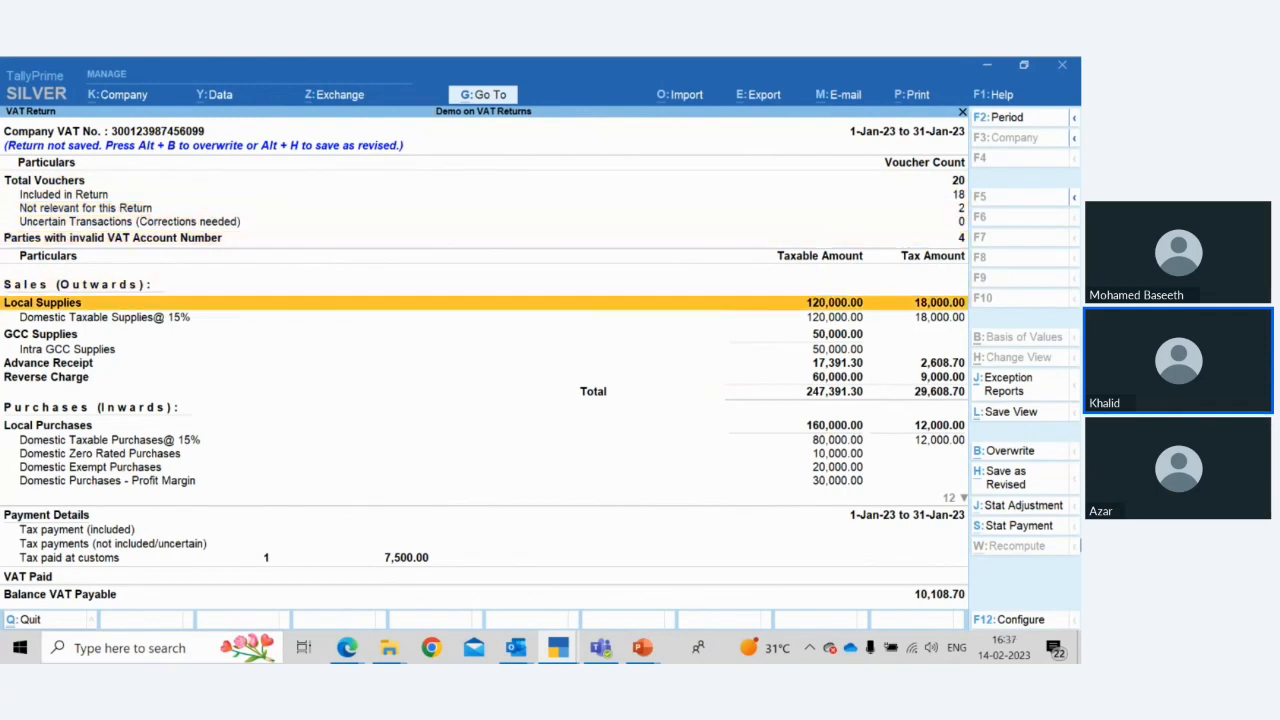
key(Down)
key(Down)
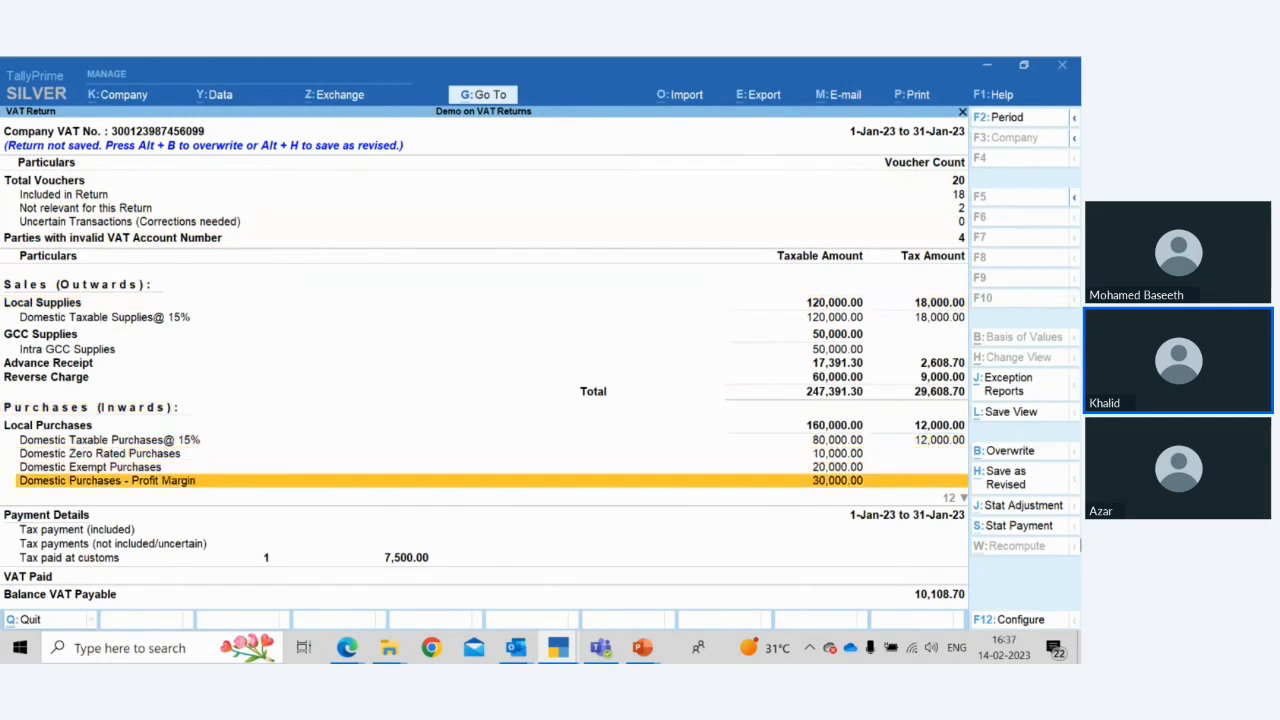
key(Up)
key(Up)
key(Up)
key(Up)
key(Up)
key(Up)
key(Up)
key(Up)
key(Up)
key(Up)
key(Up)
key(Up)
key(Up)
key(Up)
key(Up)
key(Up)
key(Up)
key(Up)
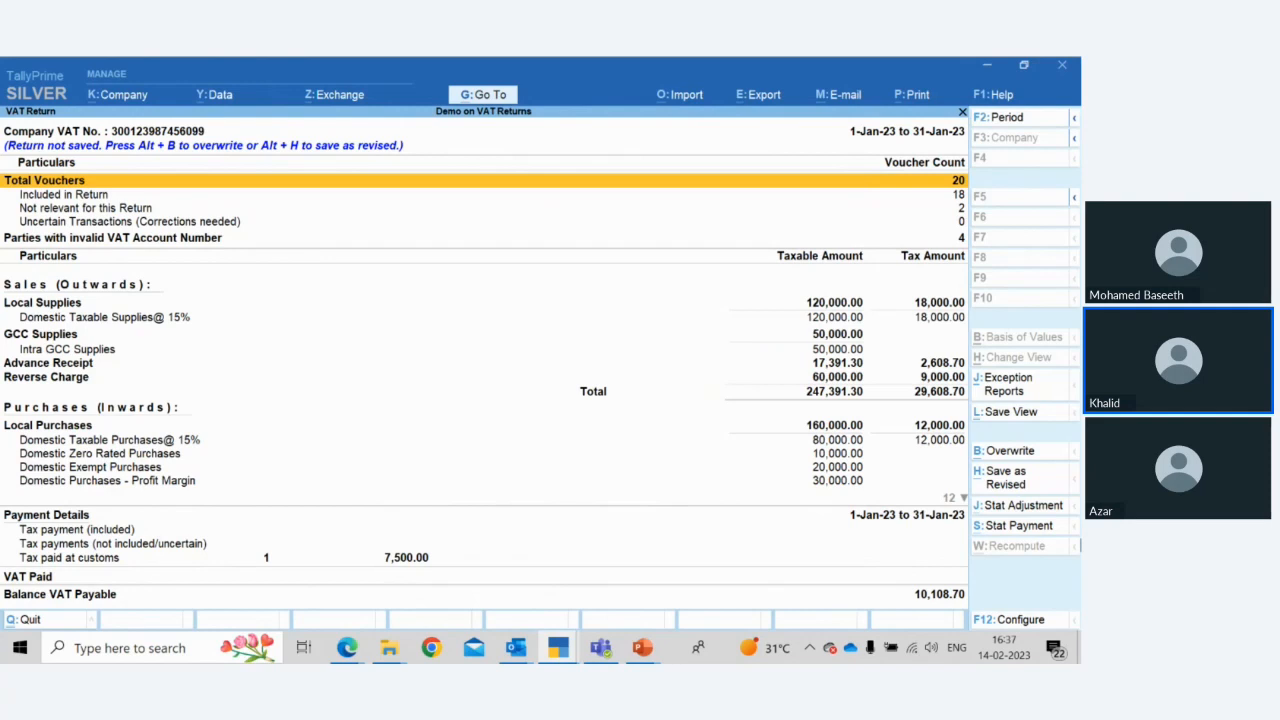
Review the voucher count rows at the top of the VAT Return
key(Down)
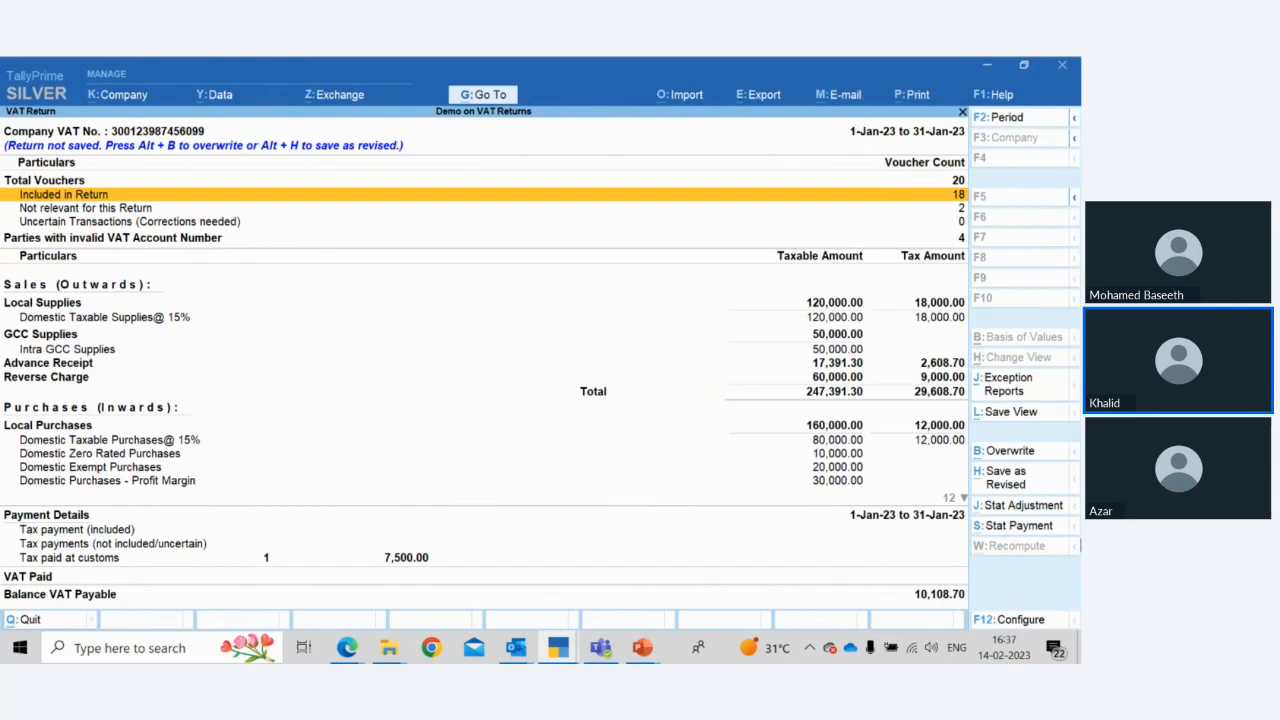
key(Up)
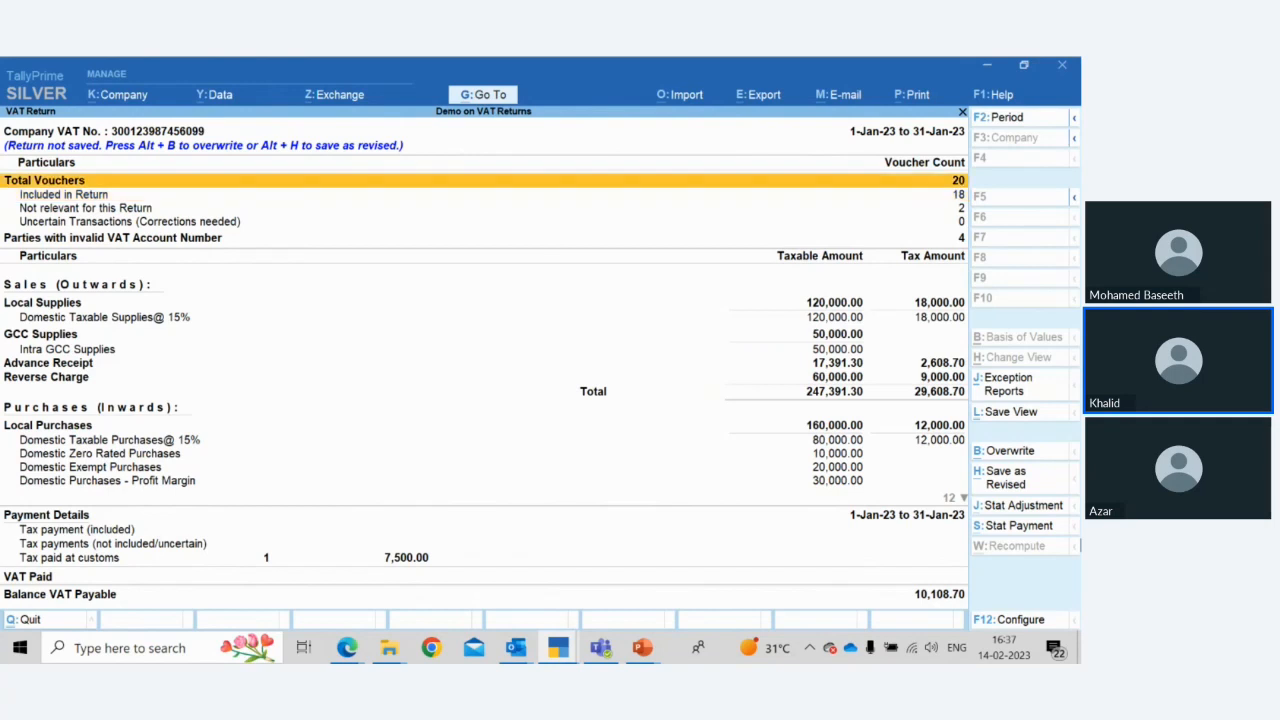
key(Down)
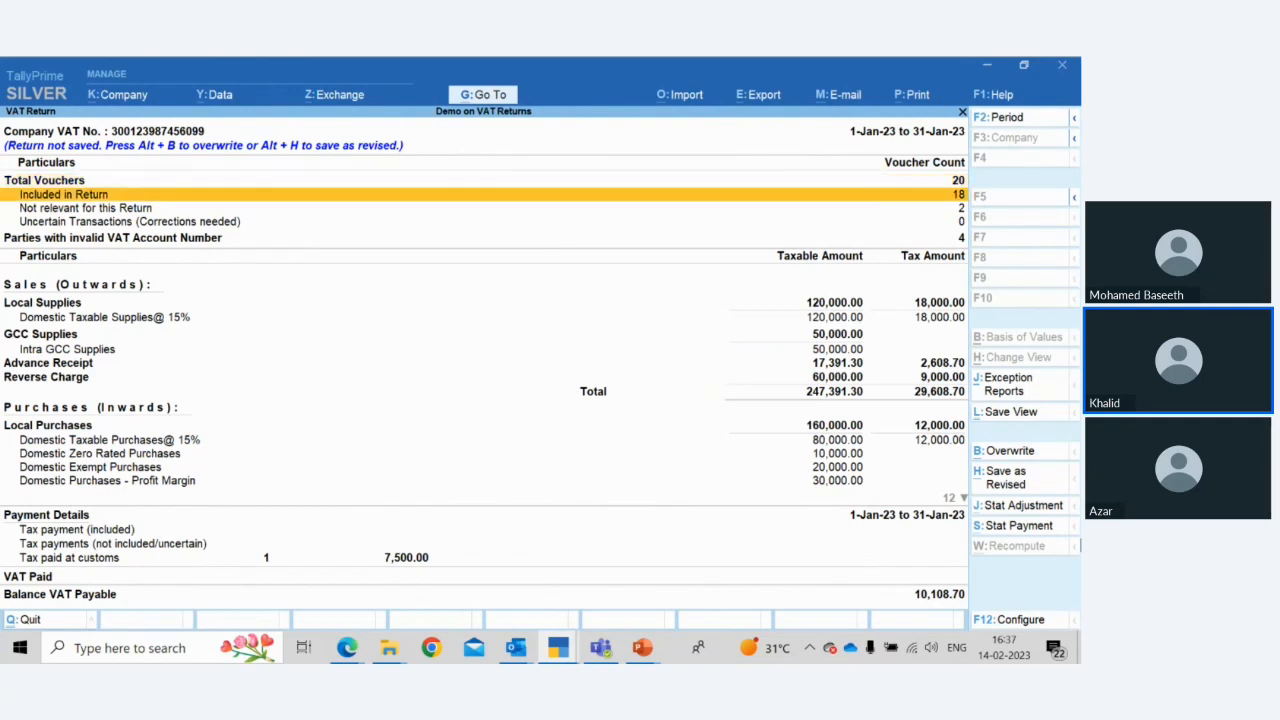
key(Down)
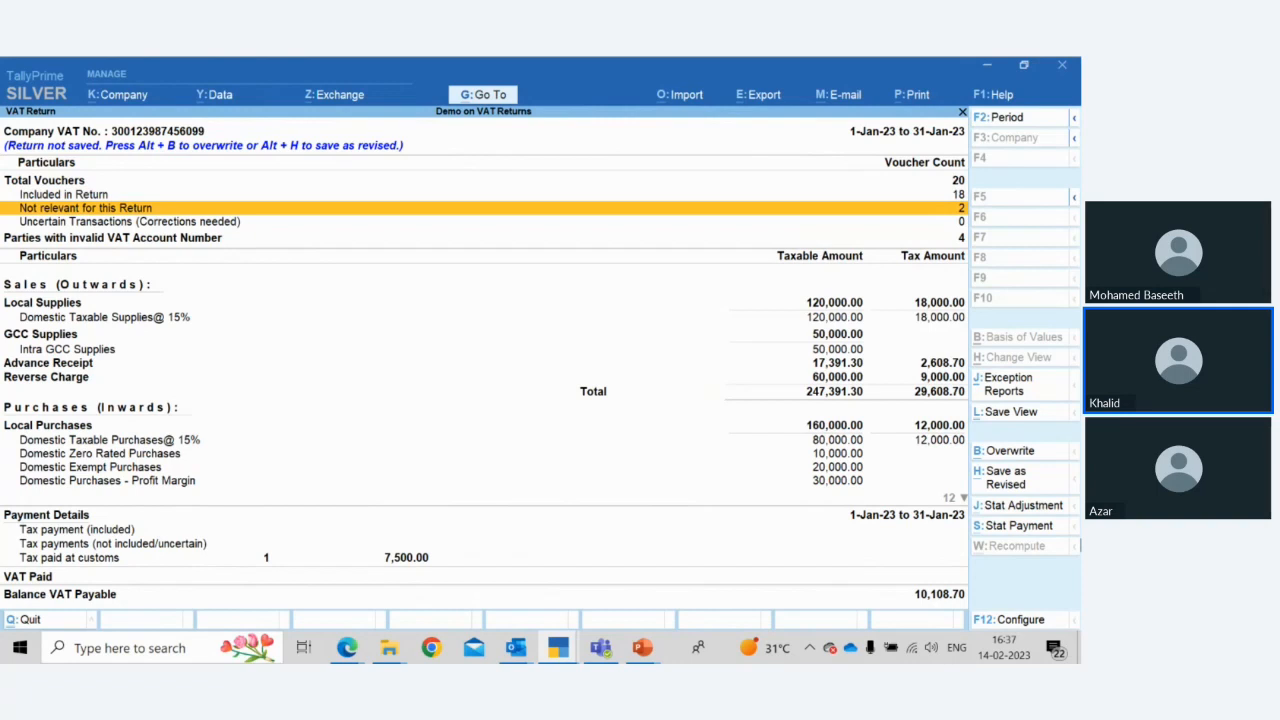
key(Down)
key(Down)
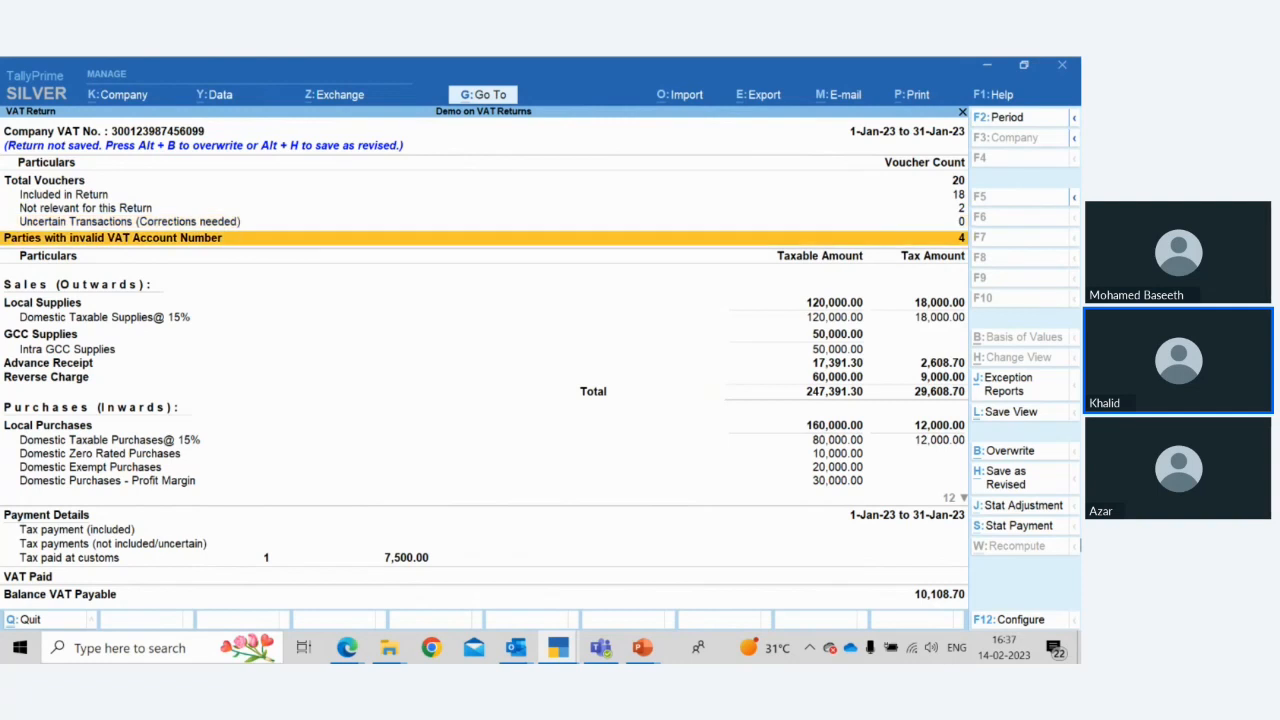
key(Up)
key(Up)
key(Down)
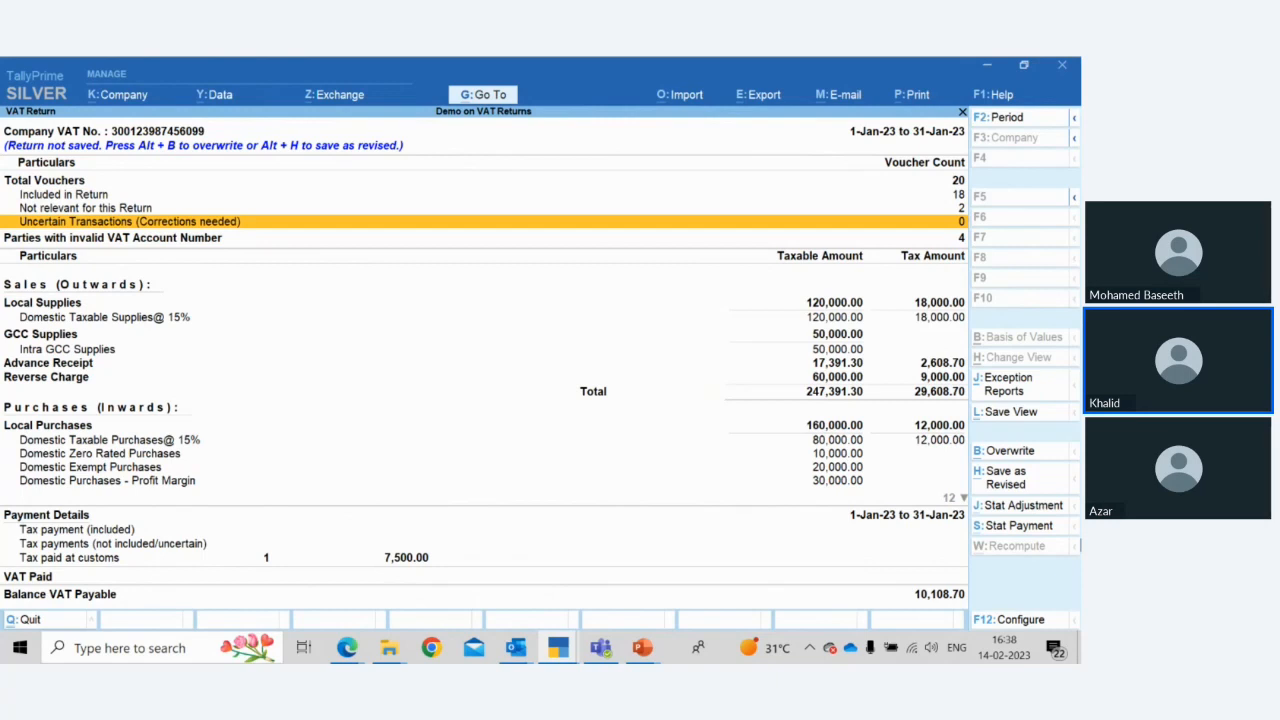
key(Down)
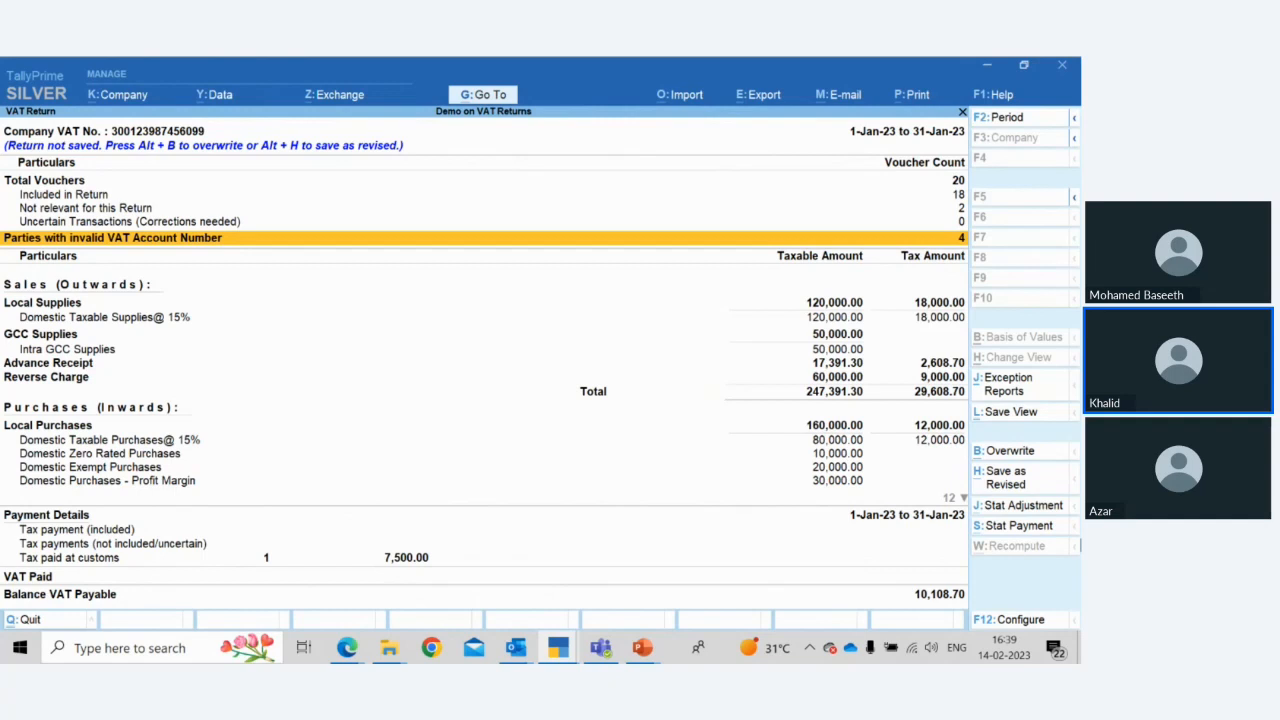
Open the Parties with invalid VAT Account Number list, browse its vouchers, and return to the VAT Return
key(Return)
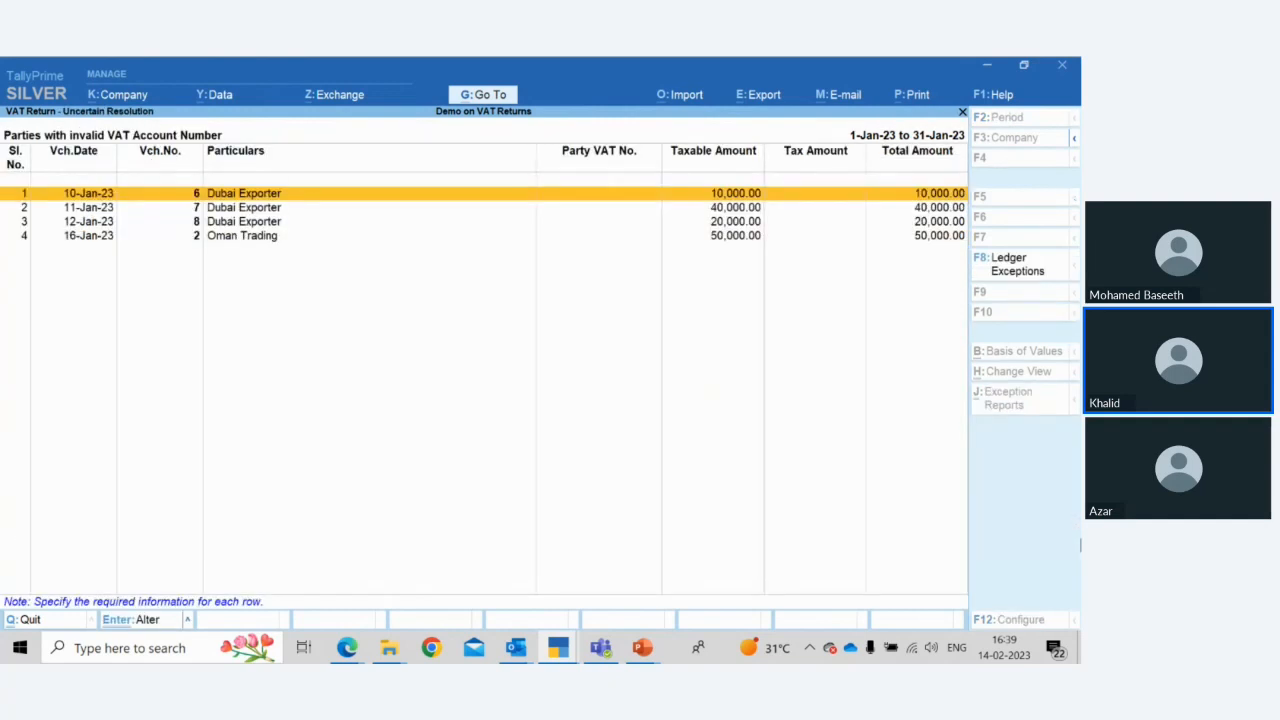
key(Down)
key(Down)
key(Up)
key(Up)
key(Escape)
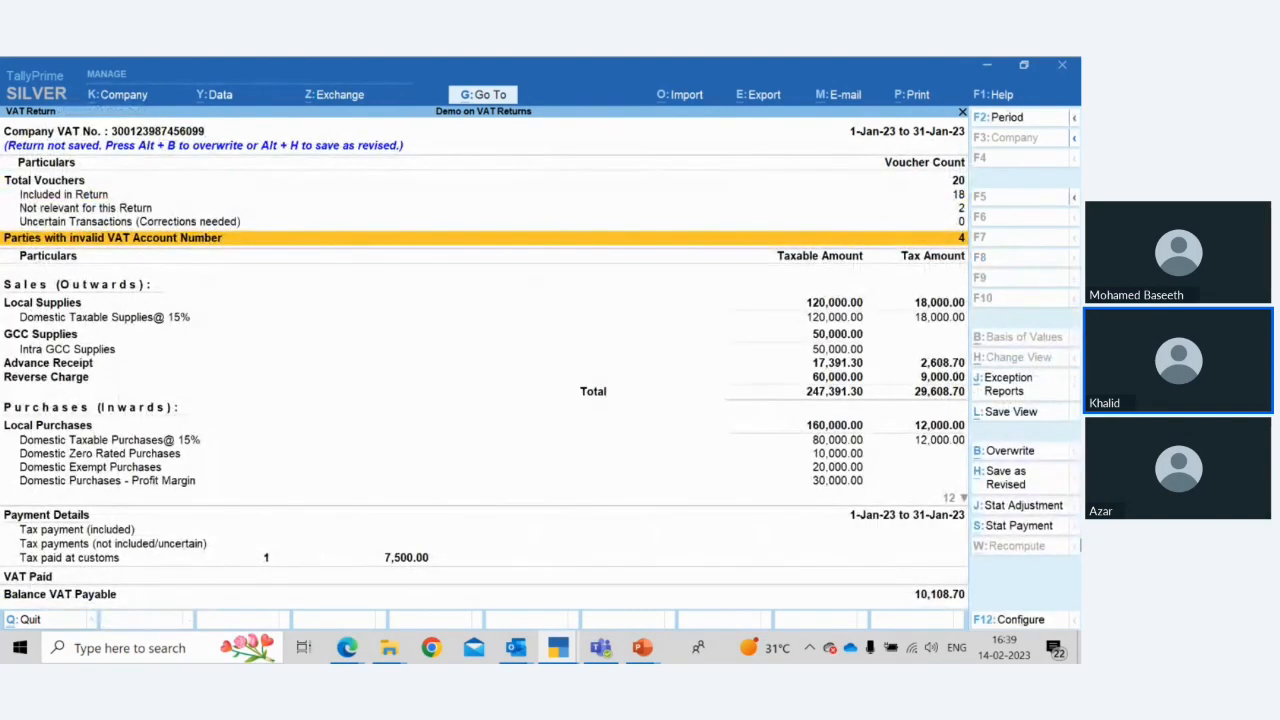
Drill into the Advance Receipt adjustment vouchers and open the Tax on Advance journal voucher
key(Down)
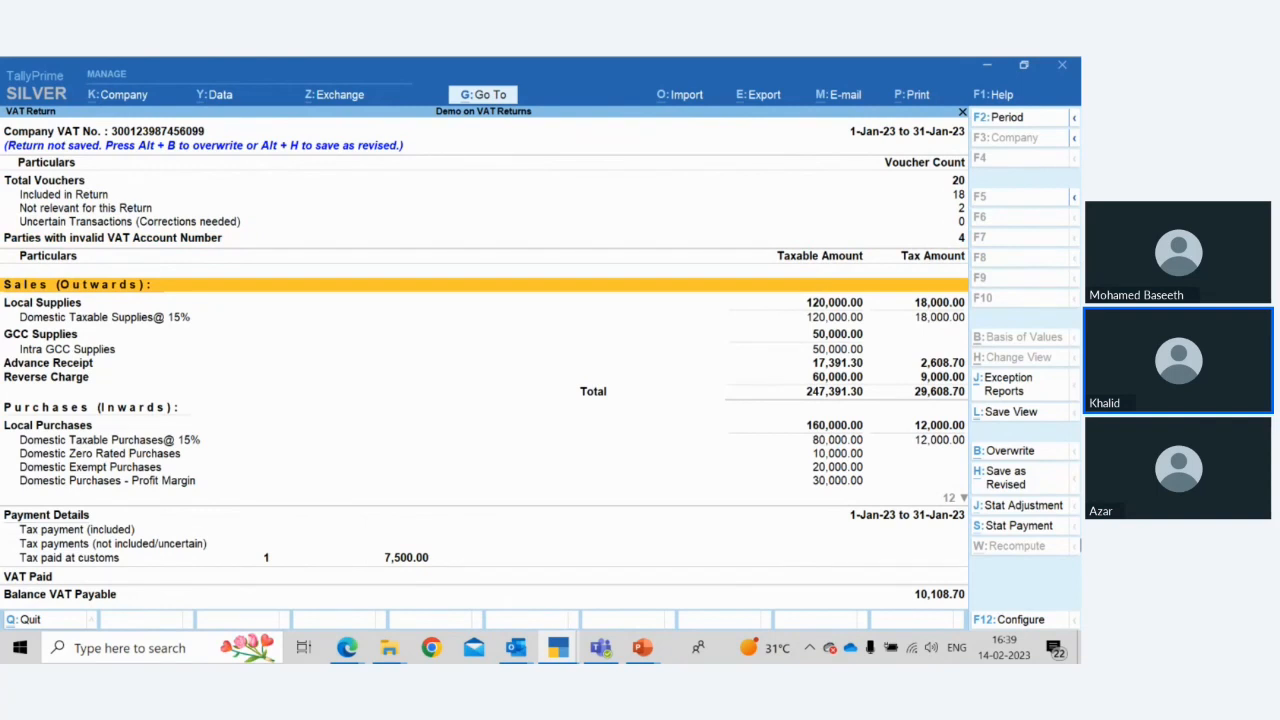
key(Down)
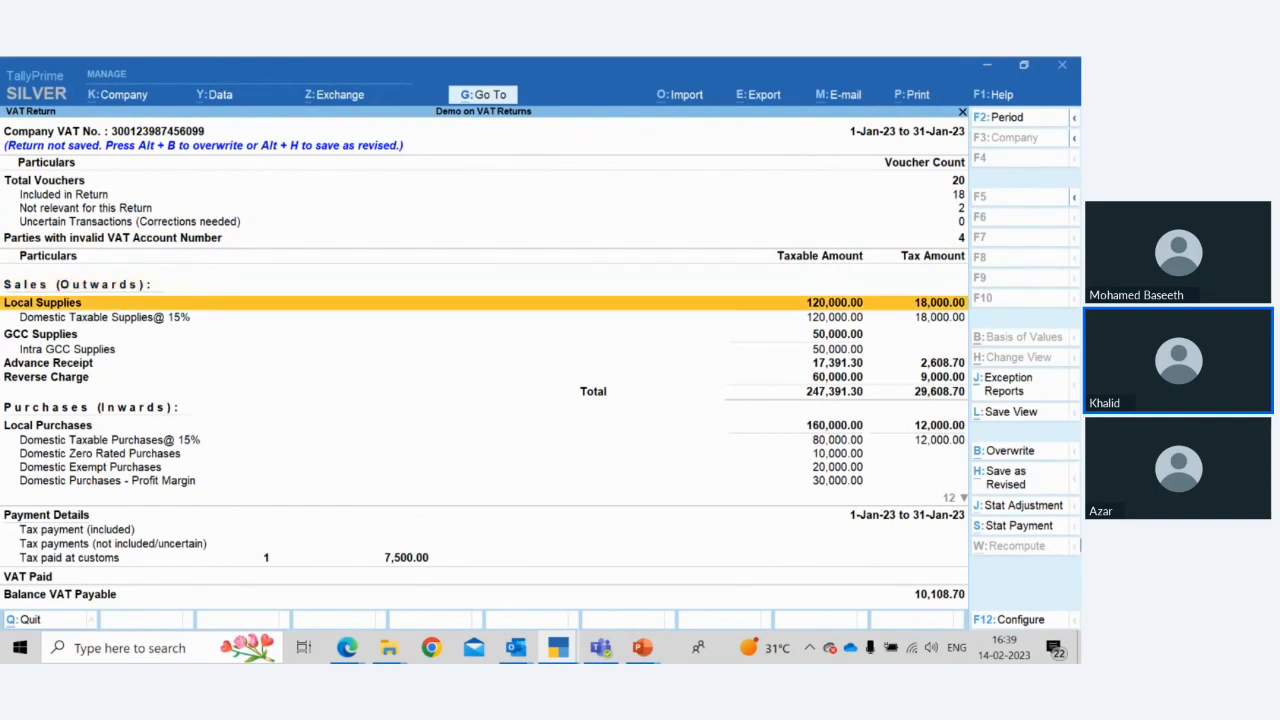
key(Down)
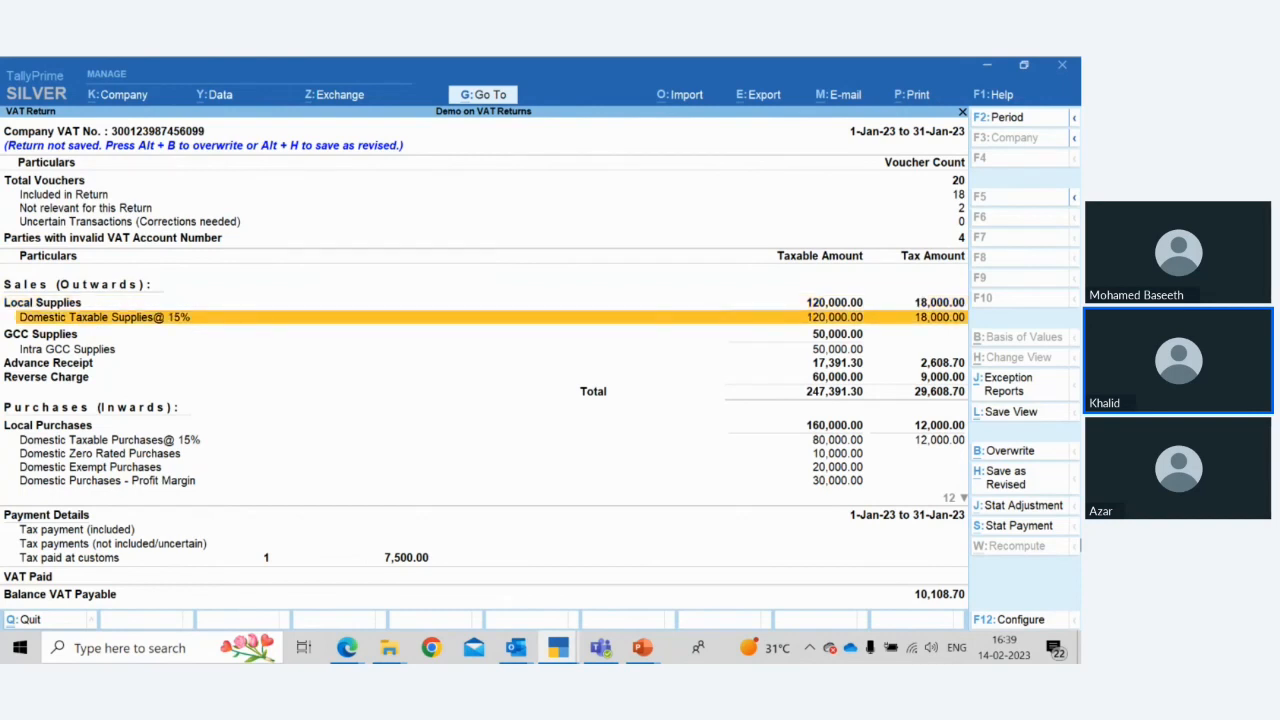
key(Down)
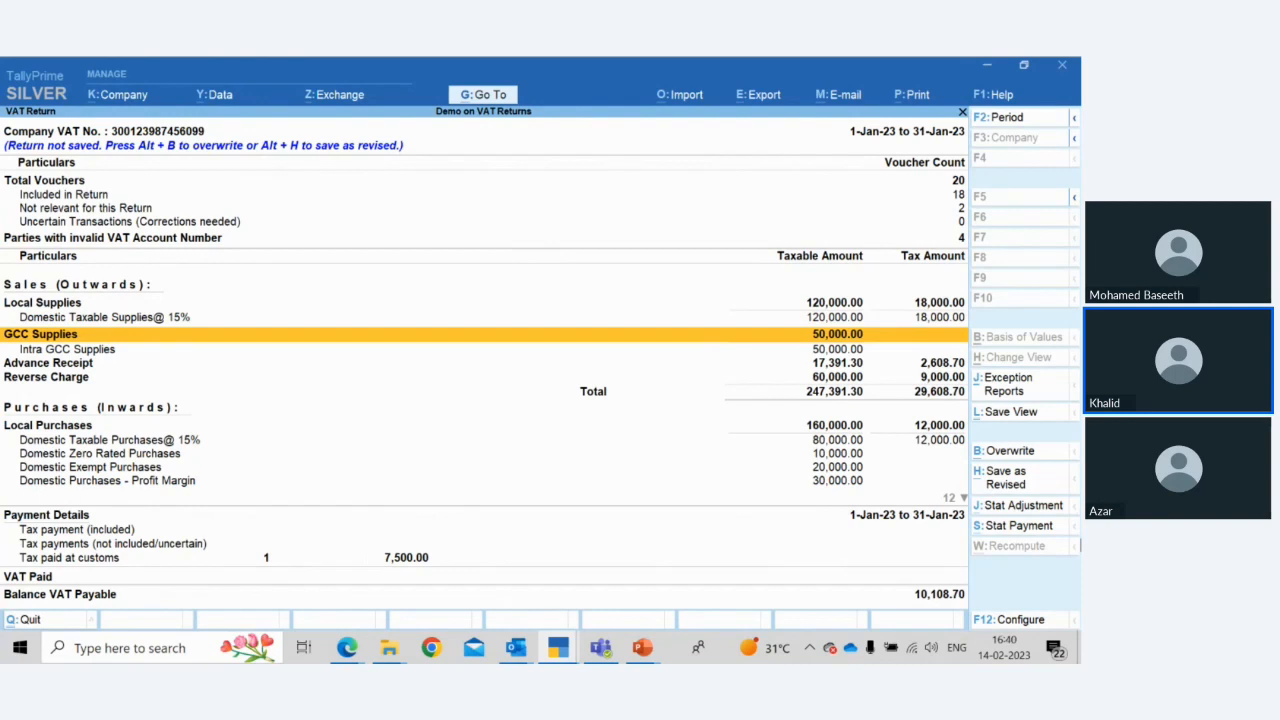
key(Down)
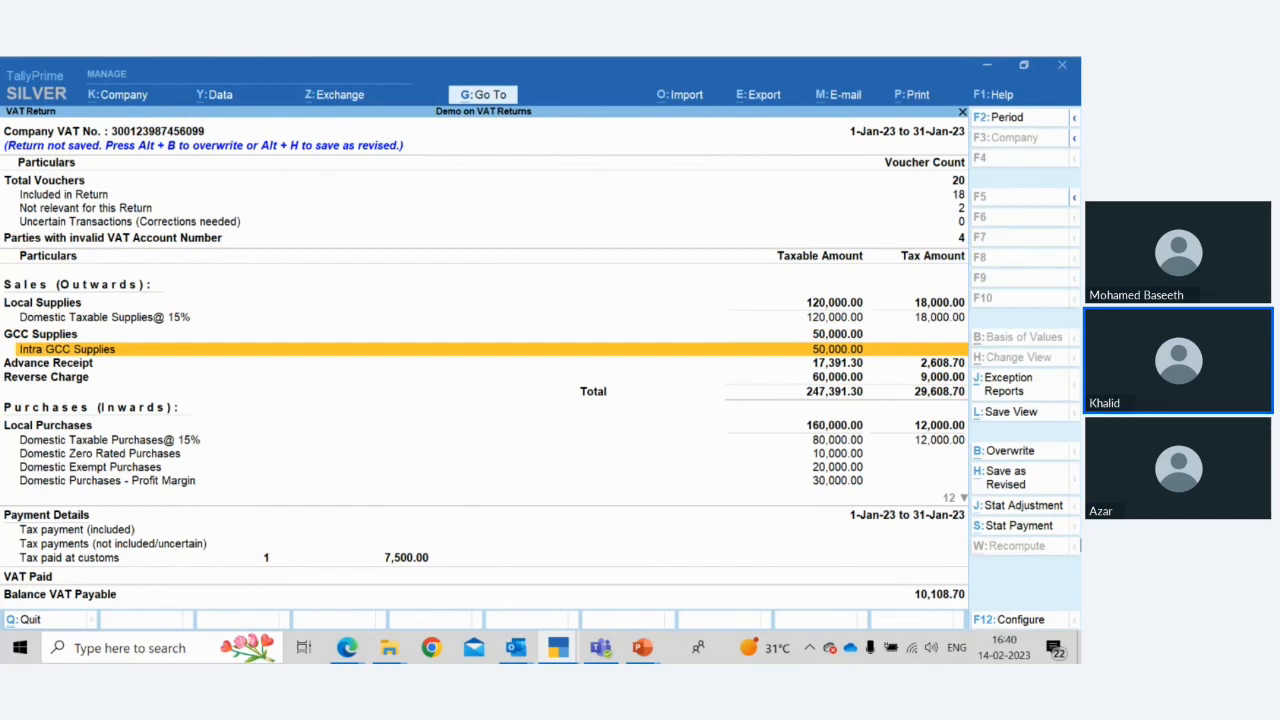
key(Down)
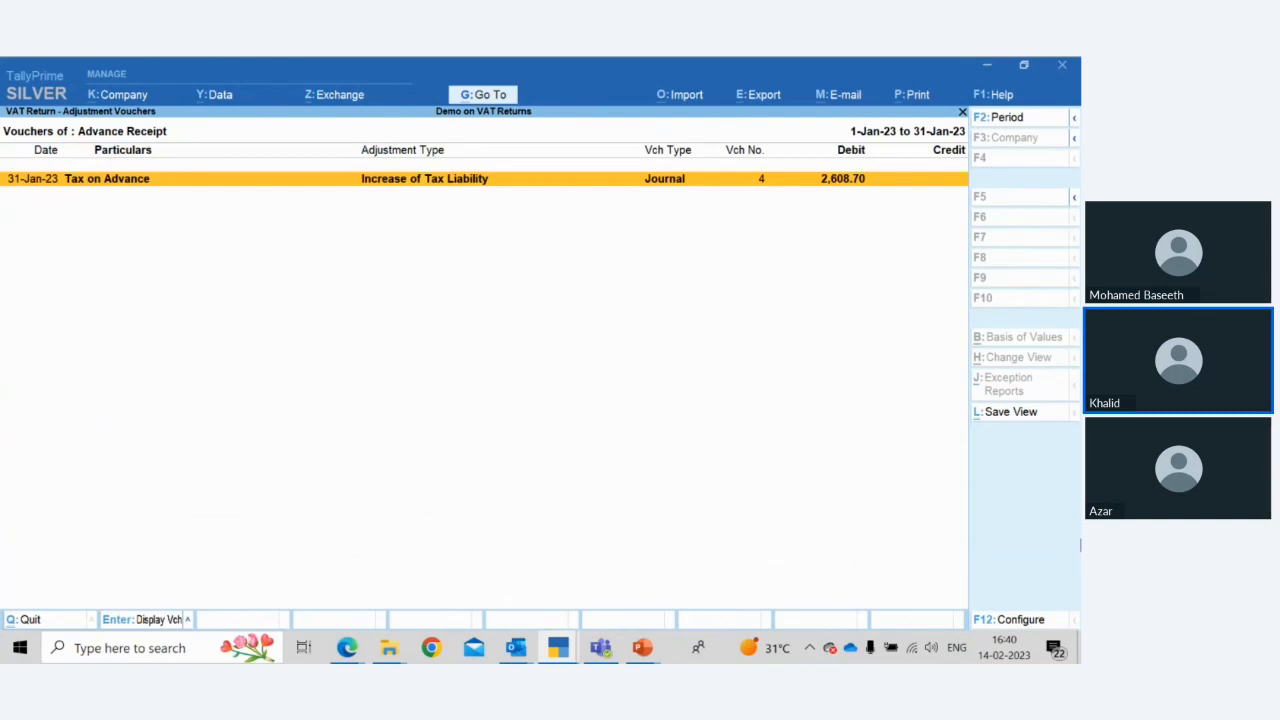
key(Return)
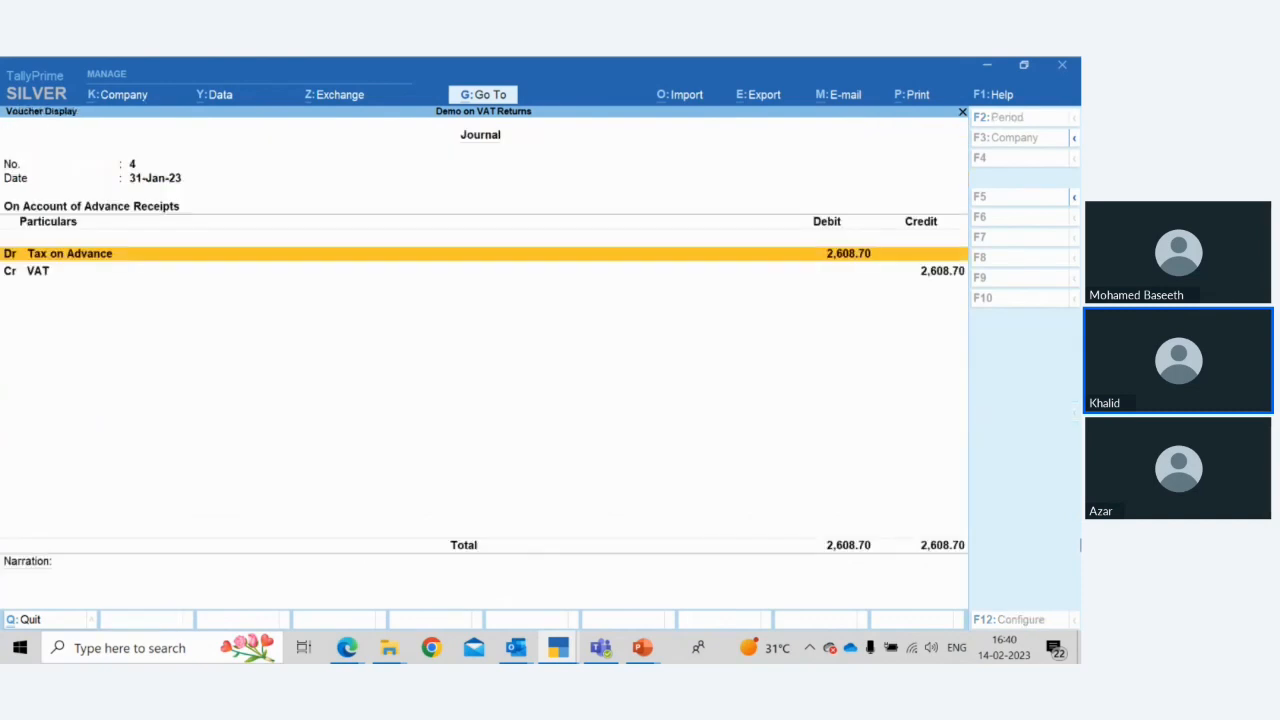
Open the Tax on Advance journal voucher in alteration mode and review its Stat Adjustment details
key(Escape)
key(ctrl+Return)
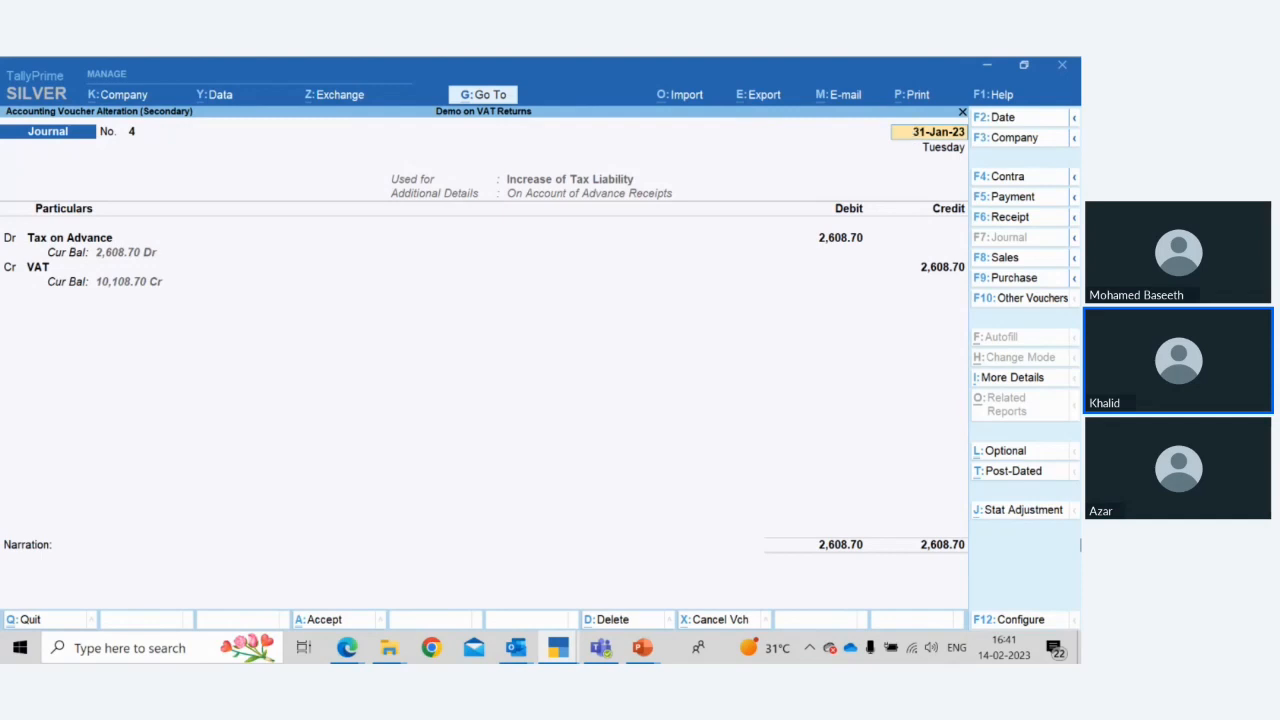
click(1022, 510)
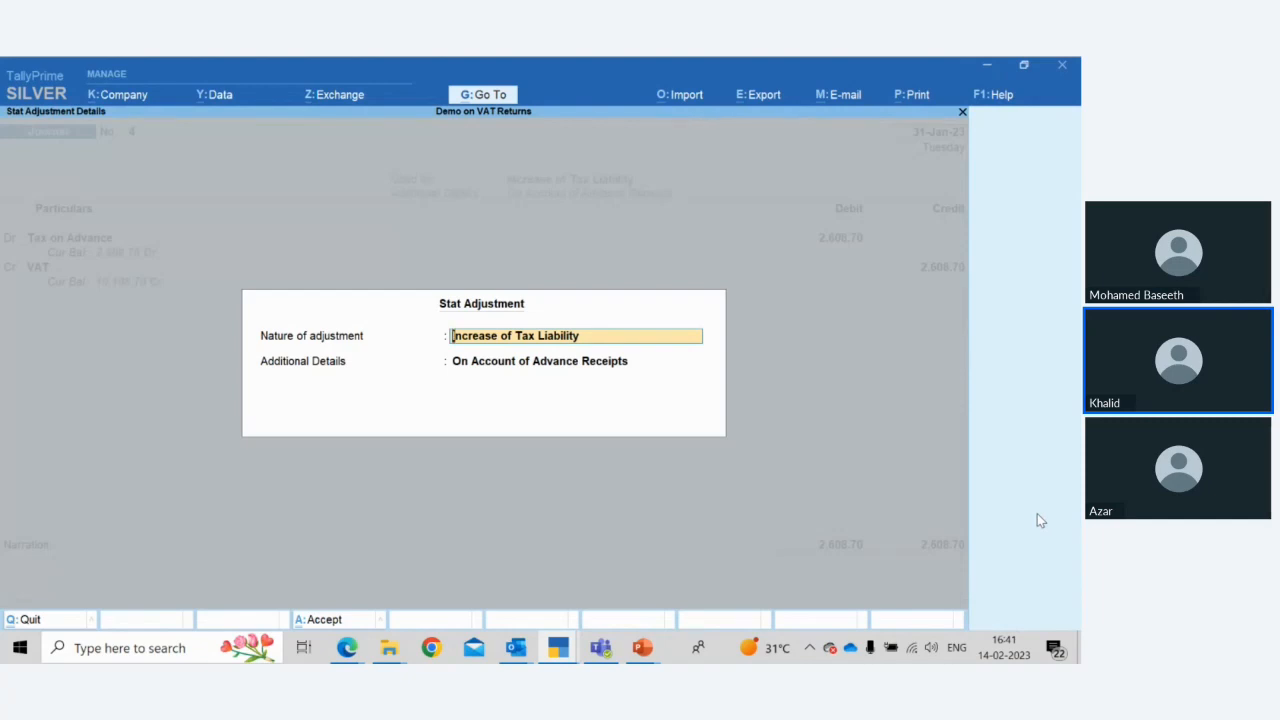
key(Return)
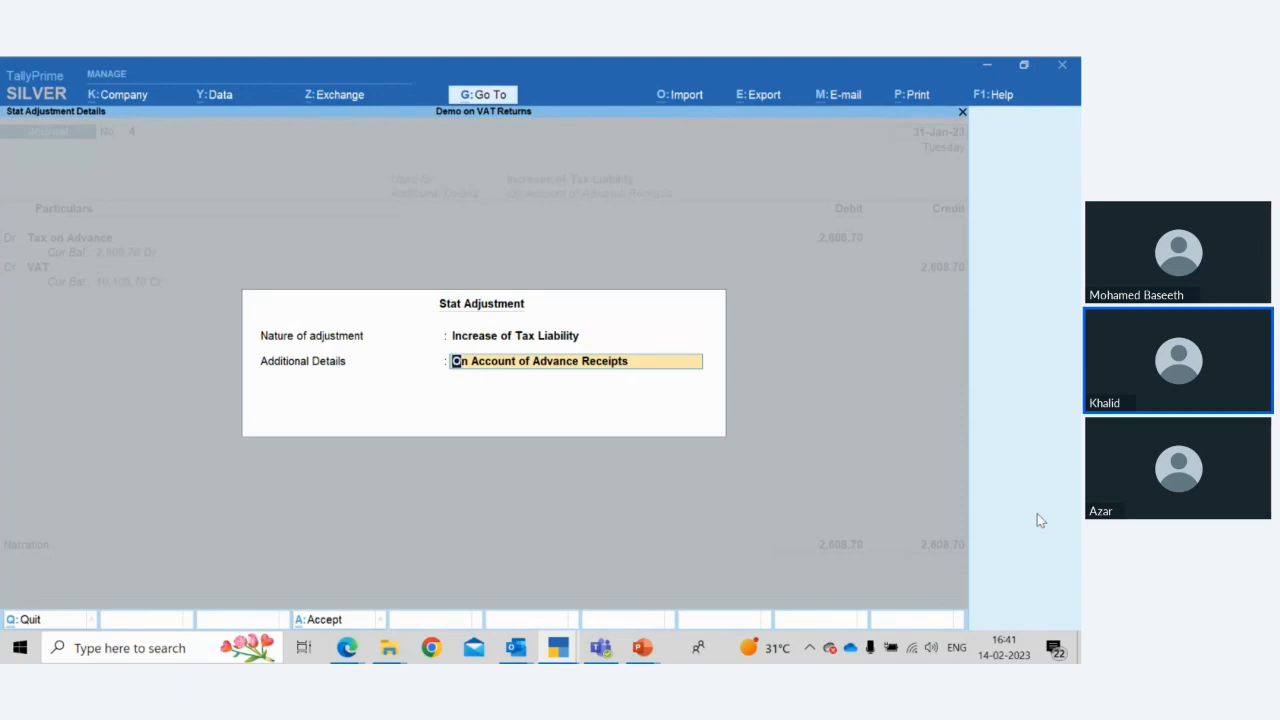
key(Return)
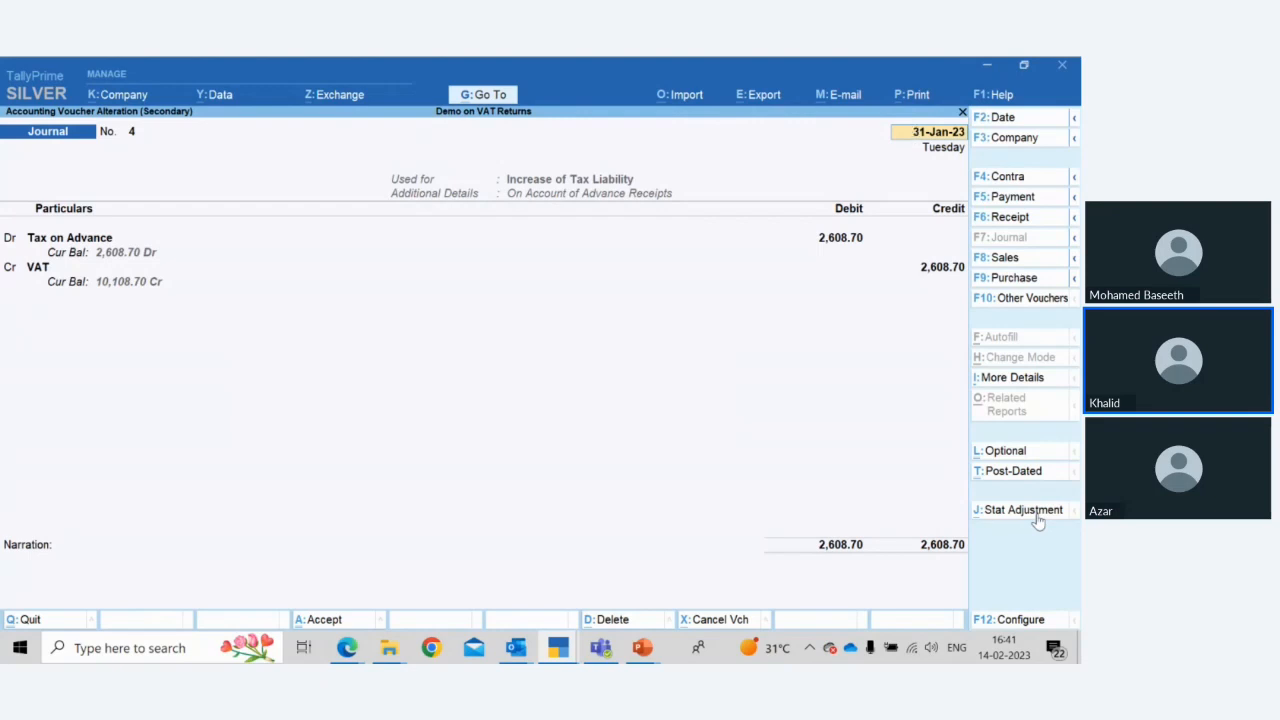
Step through the voucher entries to view the VAT rate and taxable value details, then quit without saving
key(Return)
key(Return)
key(Return)
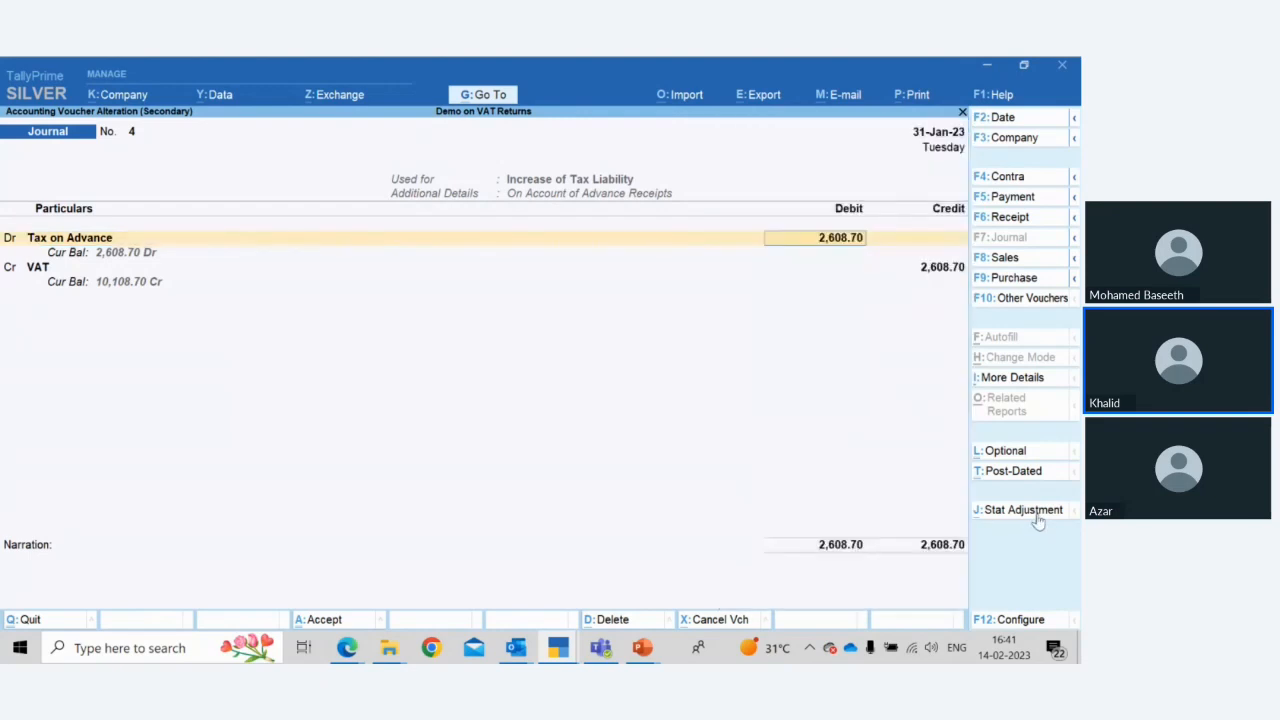
key(Return)
key(Return)
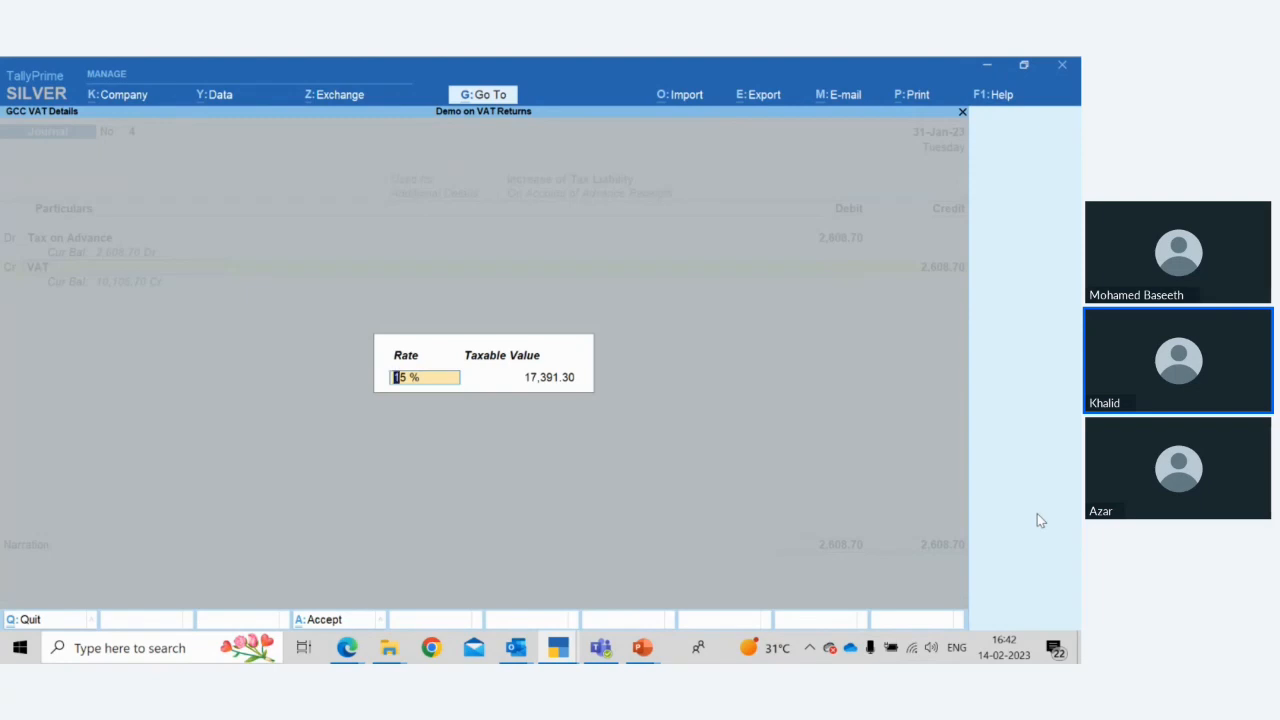
key(BackSpace)
key(Escape)
key(y)
key(BackSpace)
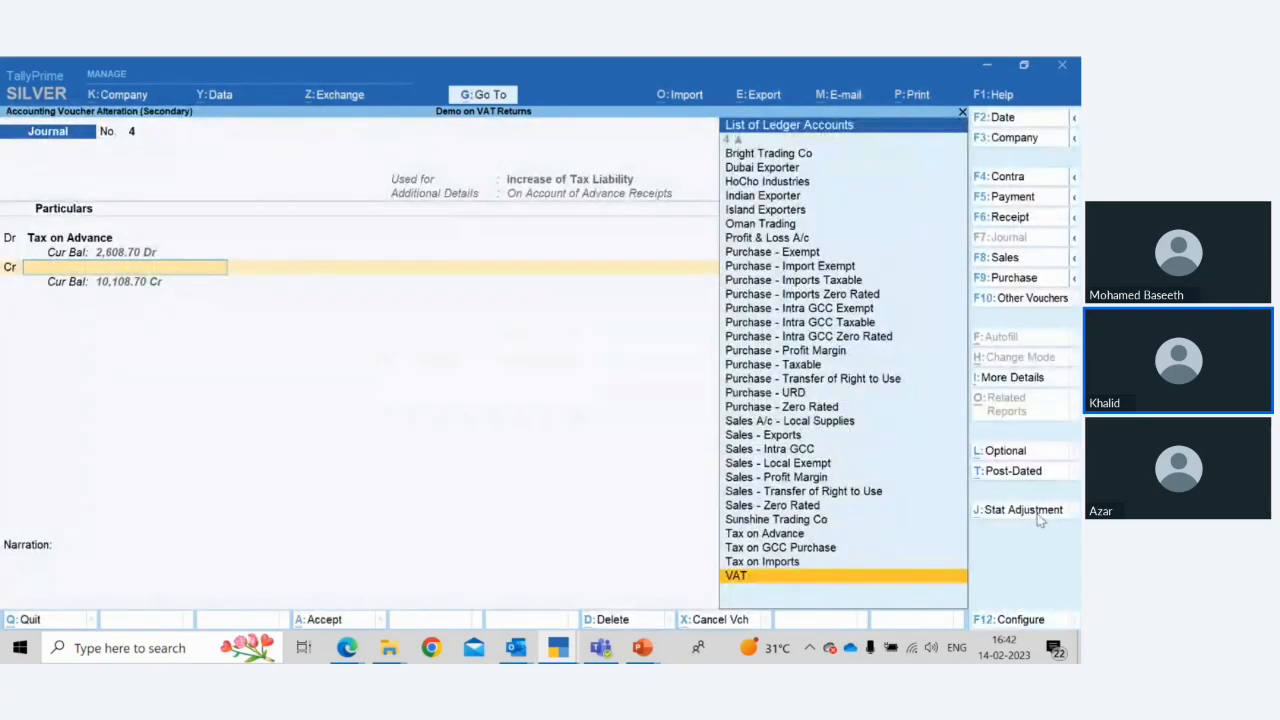
key(Escape)
key(y)
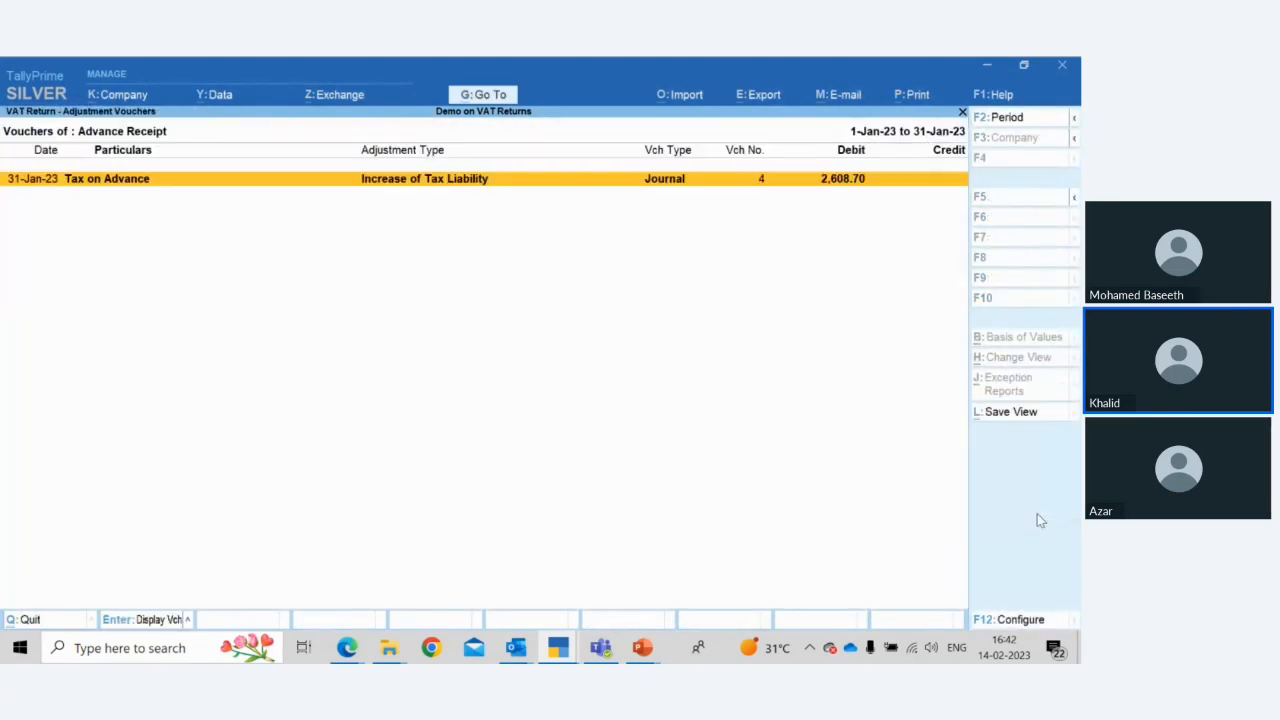
Return to the VAT Return, drill into the Reverse Charge adjustment vouchers, and go back
key(Escape)
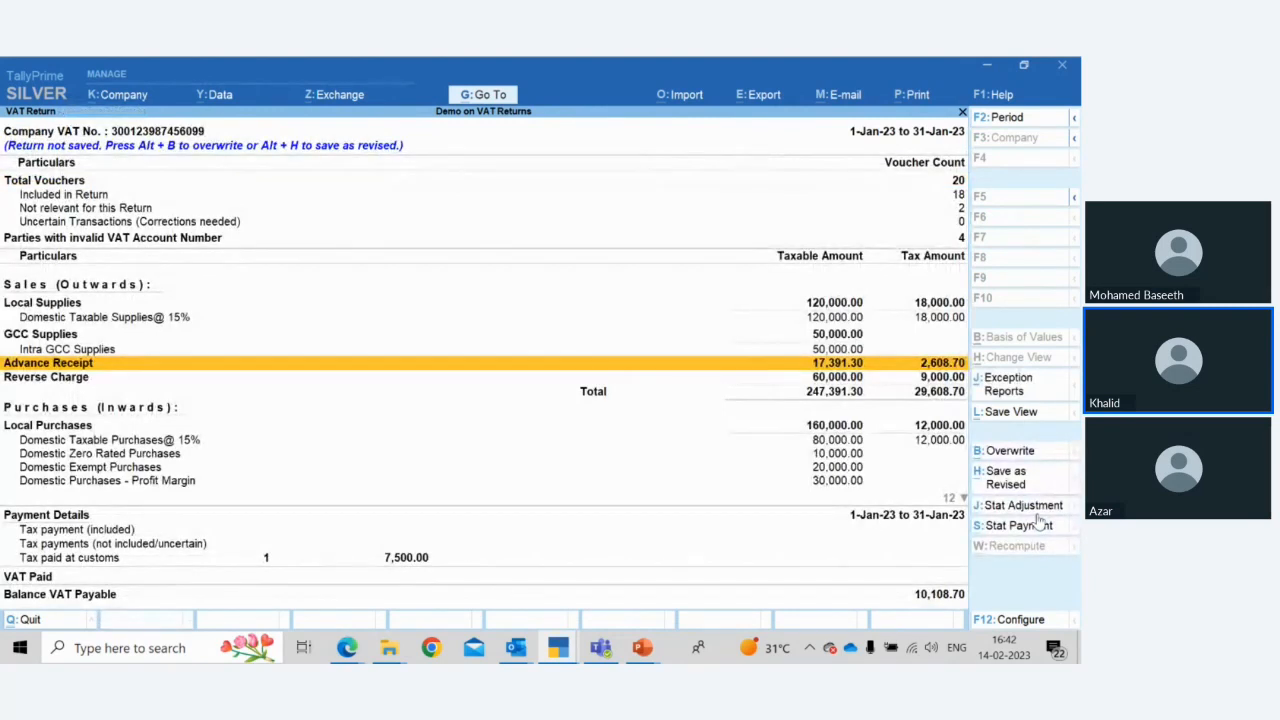
key(Down)
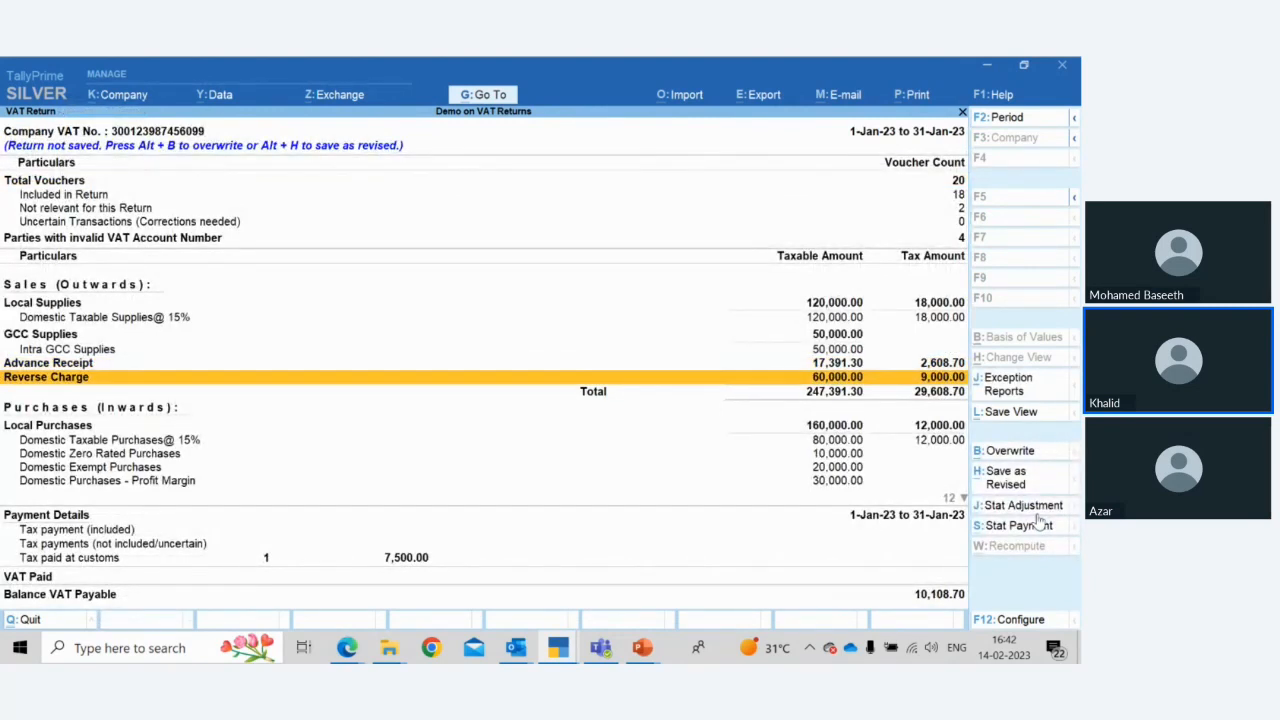
key(Return)
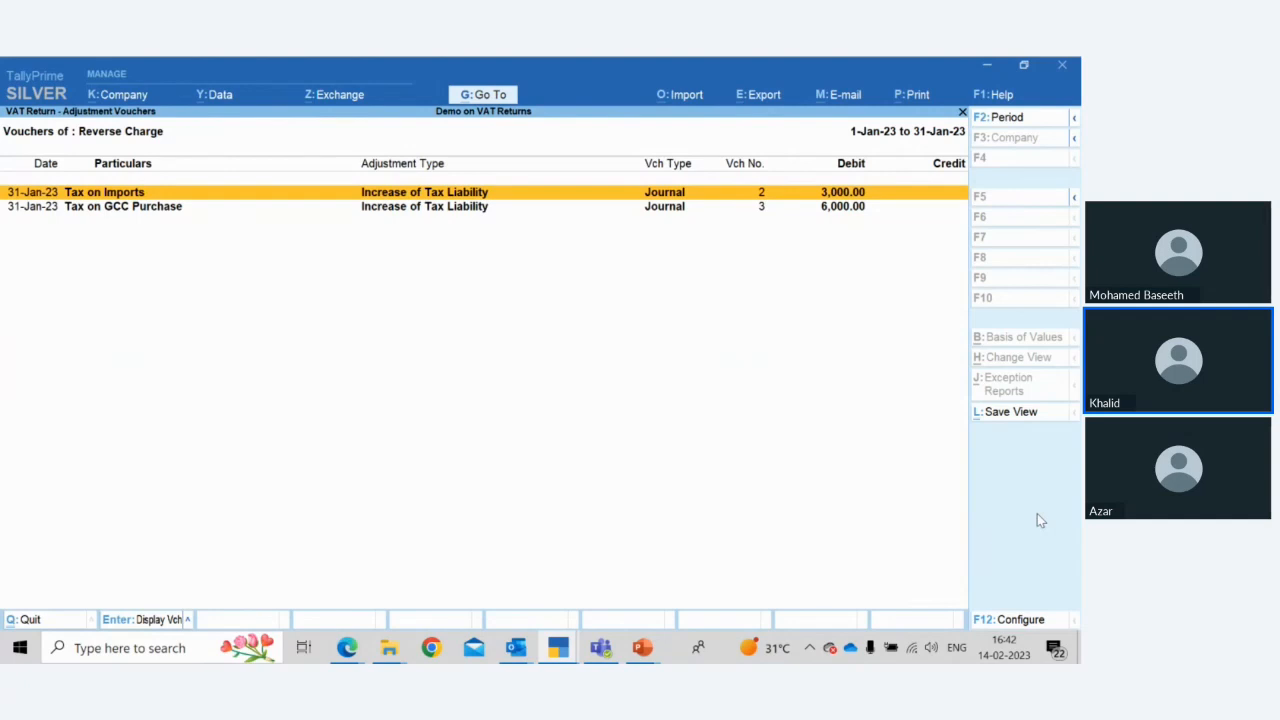
key(Down)
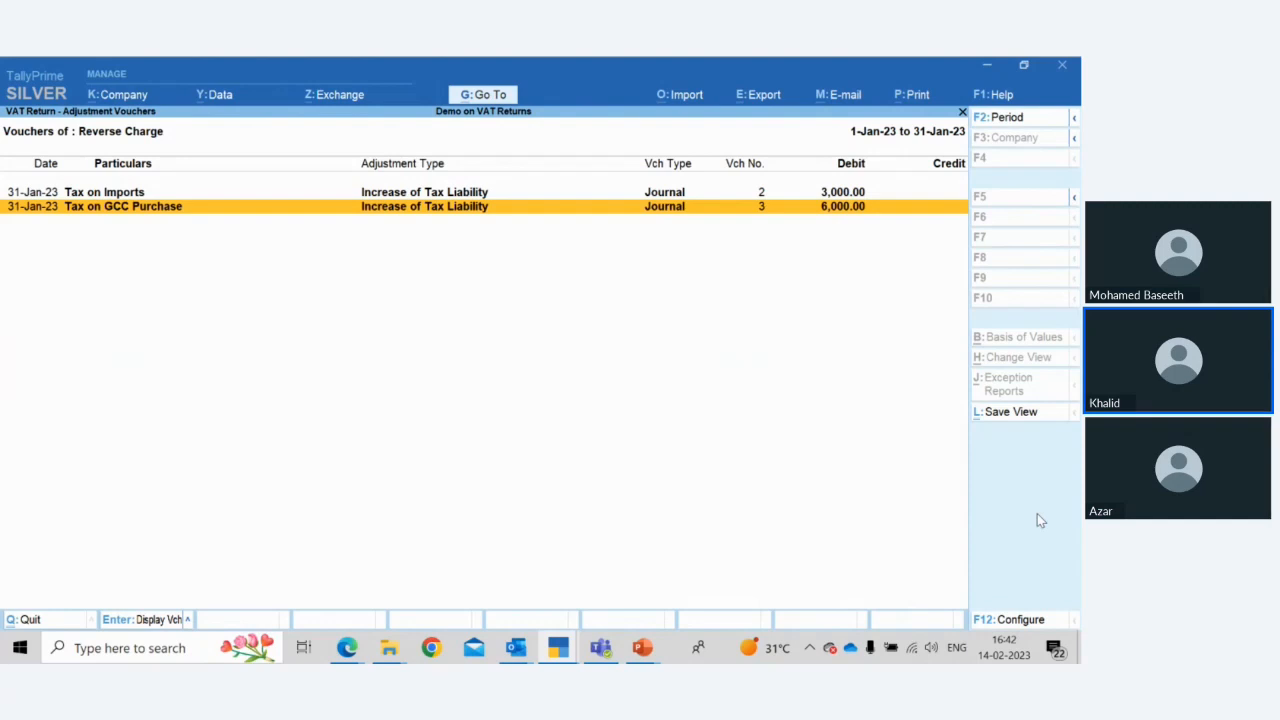
key(Escape)
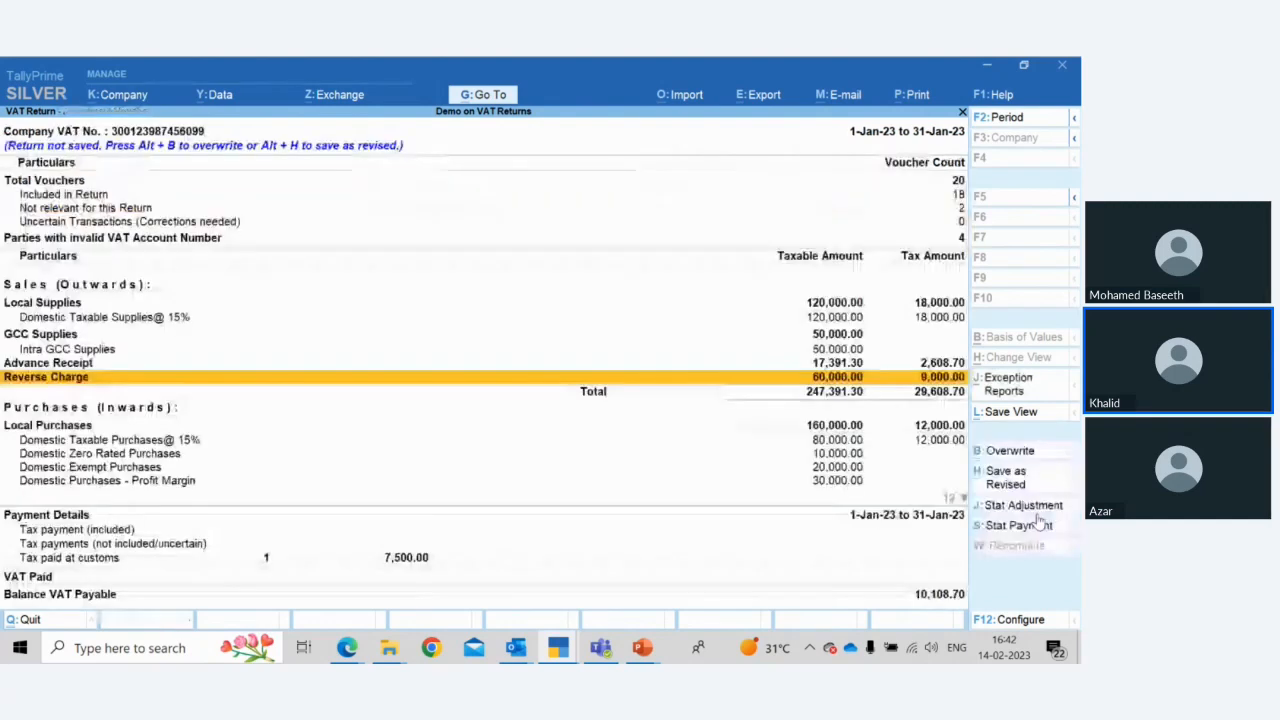
Browse the VAT Return's purchase rows down through the payment details and VAT Paid
key(Down)
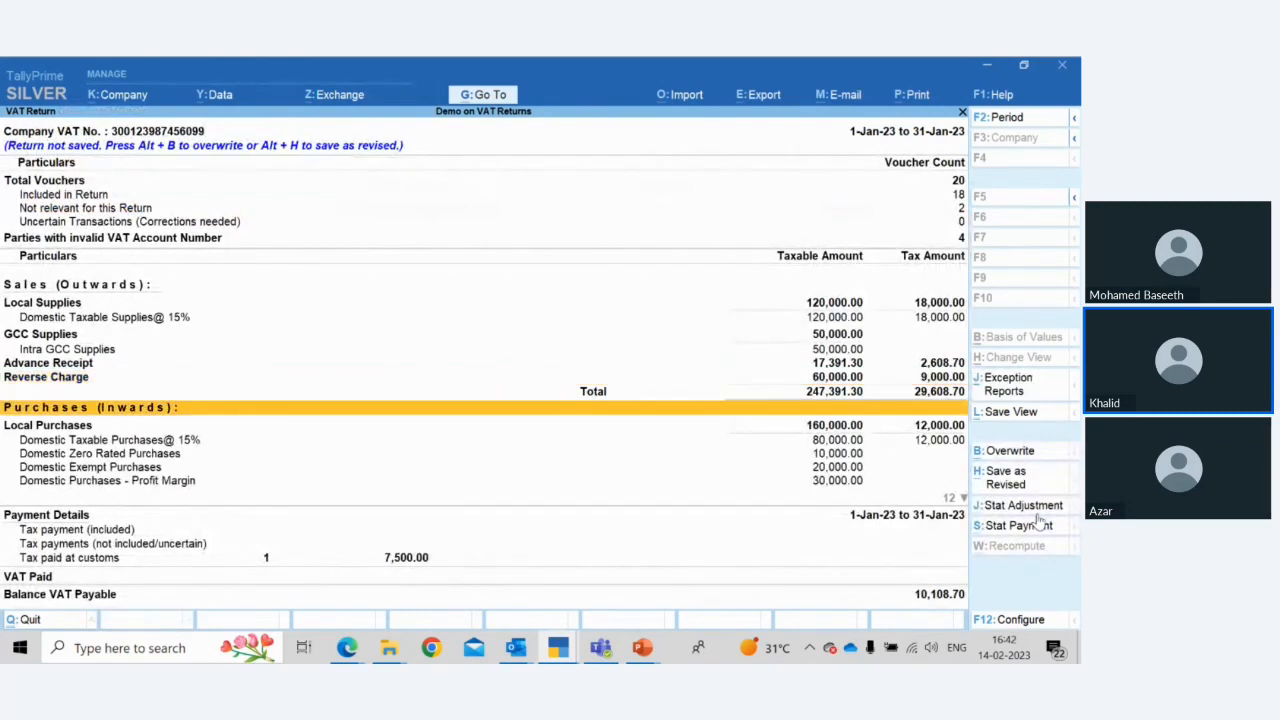
key(Down)
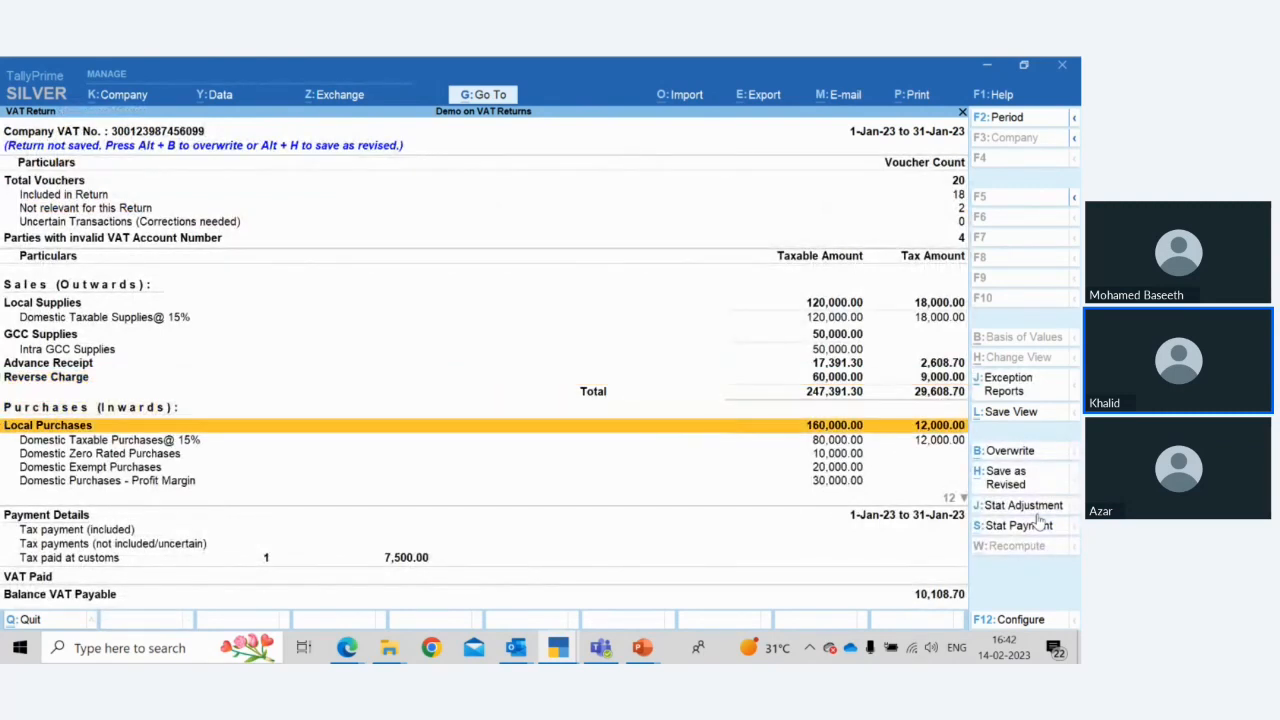
key(Down)
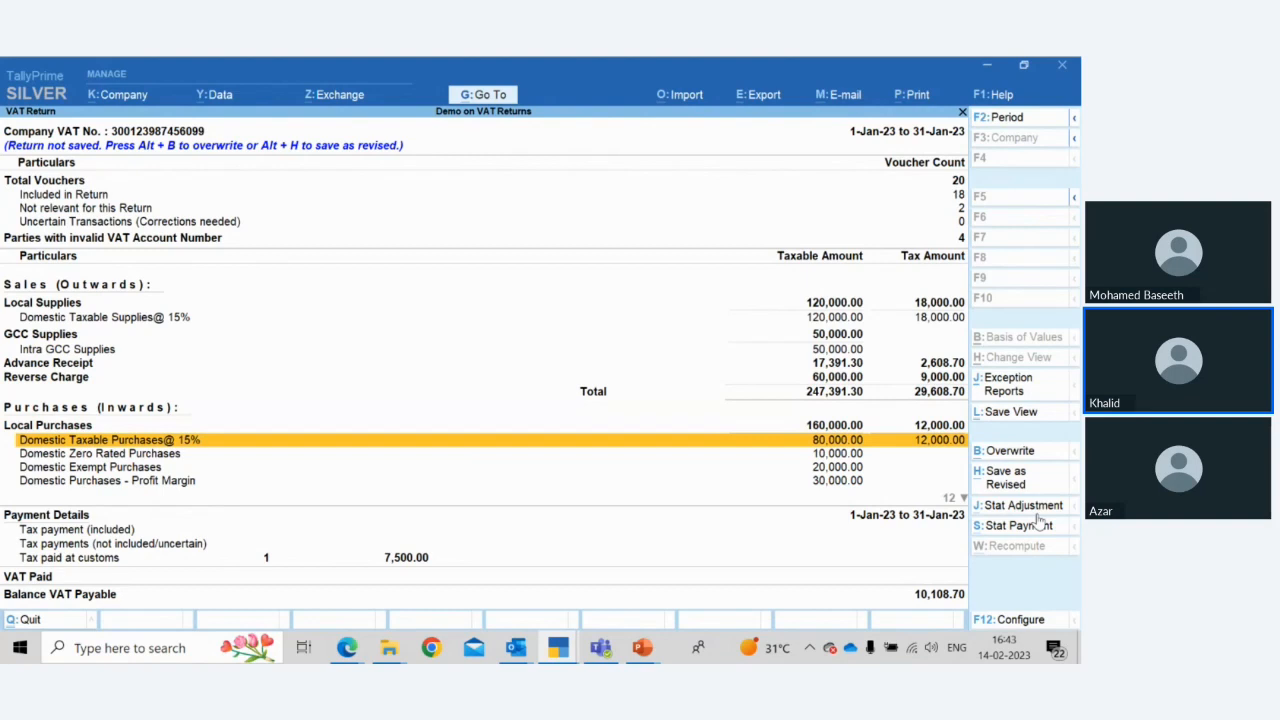
key(Down)
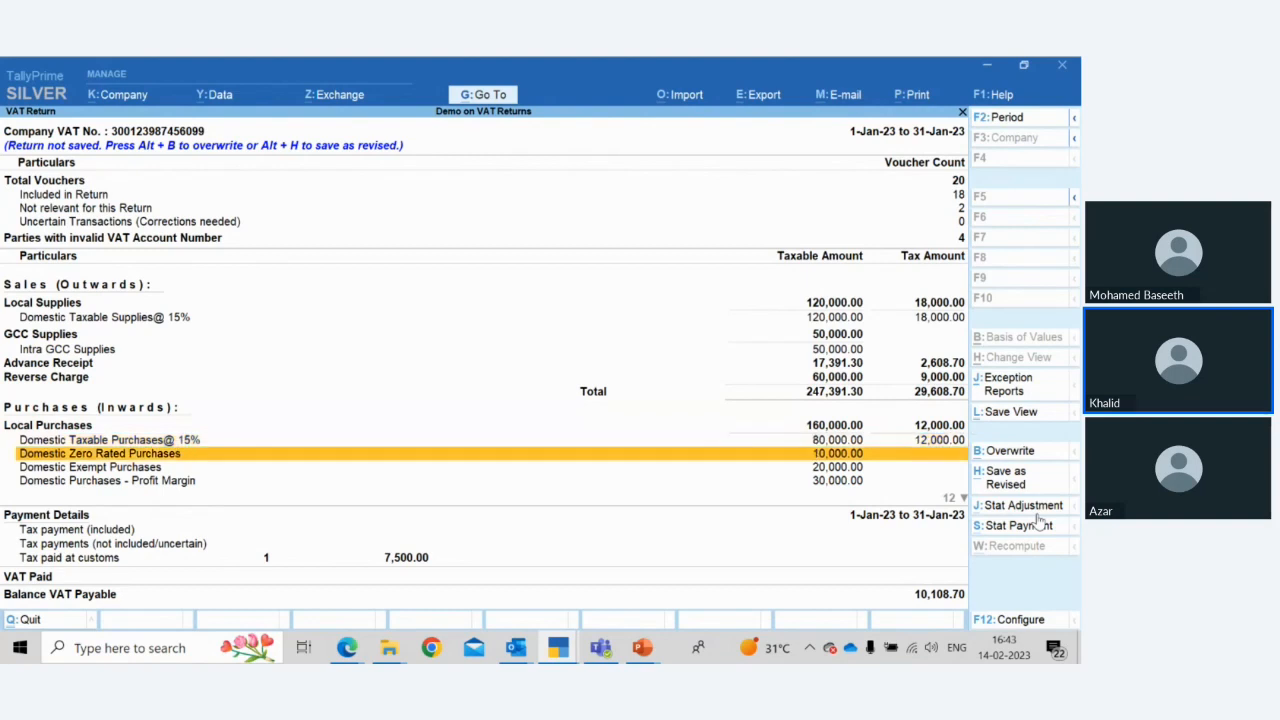
key(Down)
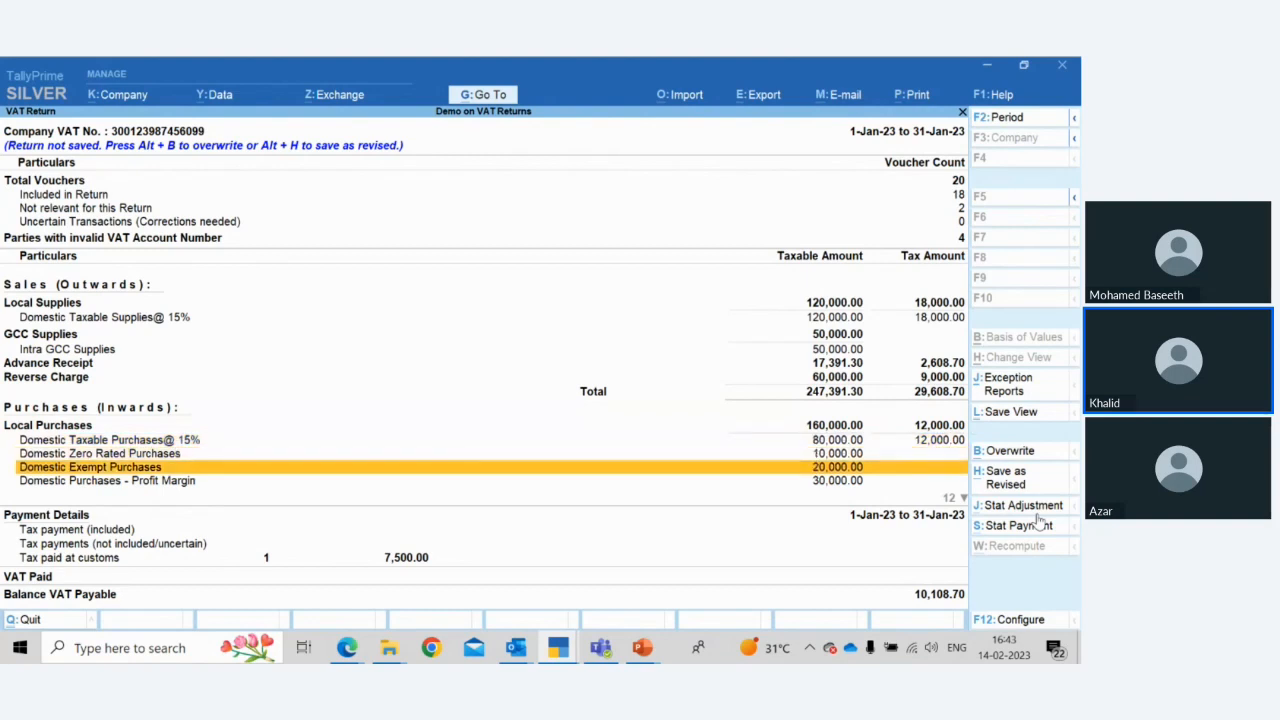
key(Down)
key(Down)
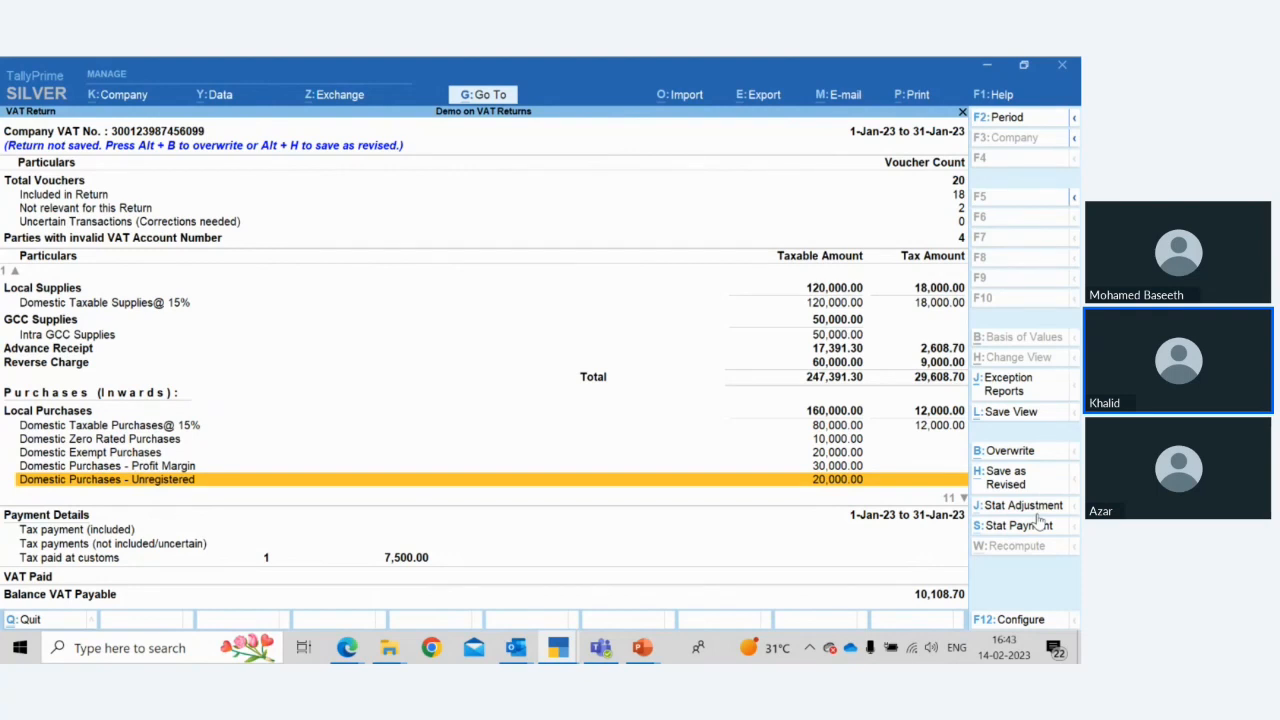
key(Up)
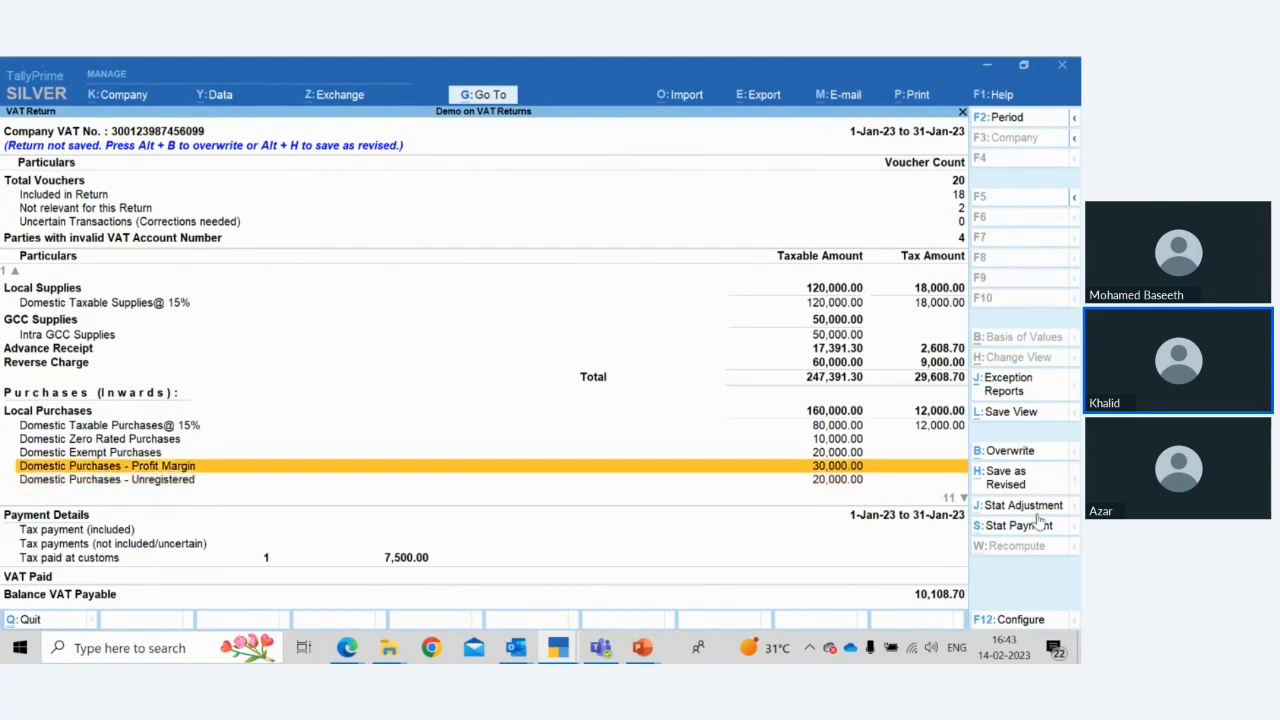
key(Down)
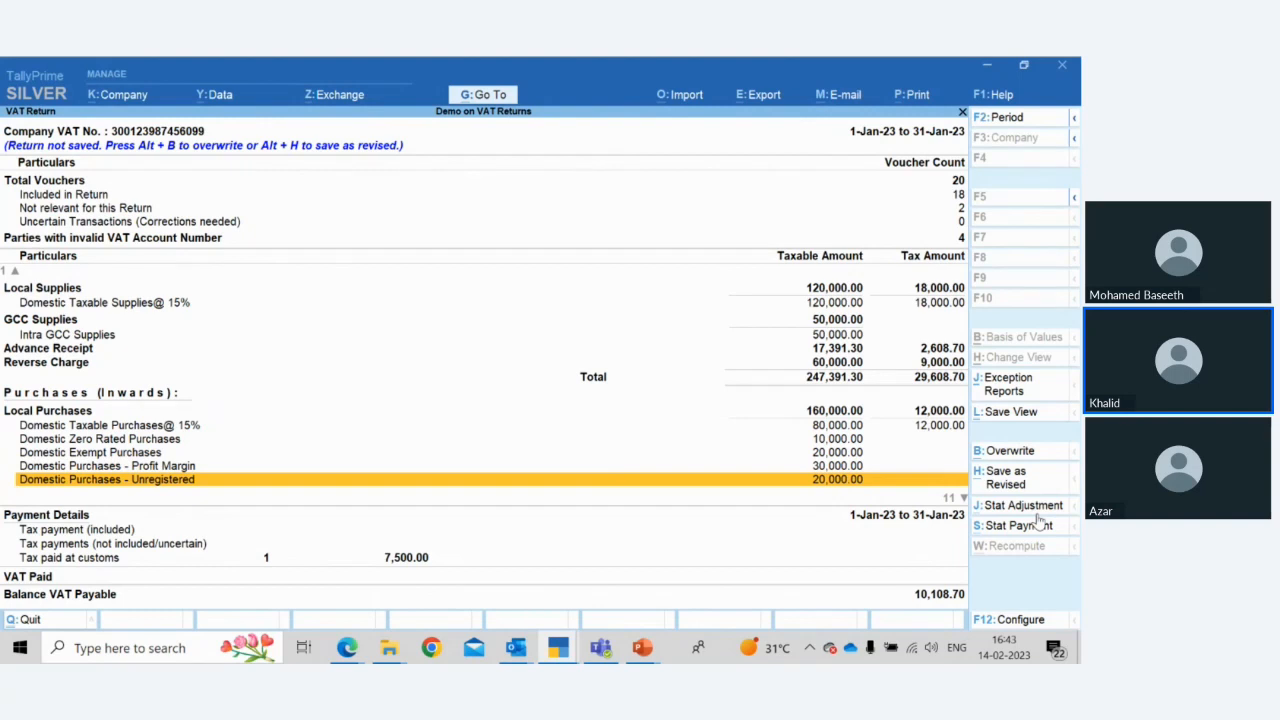
key(Down)
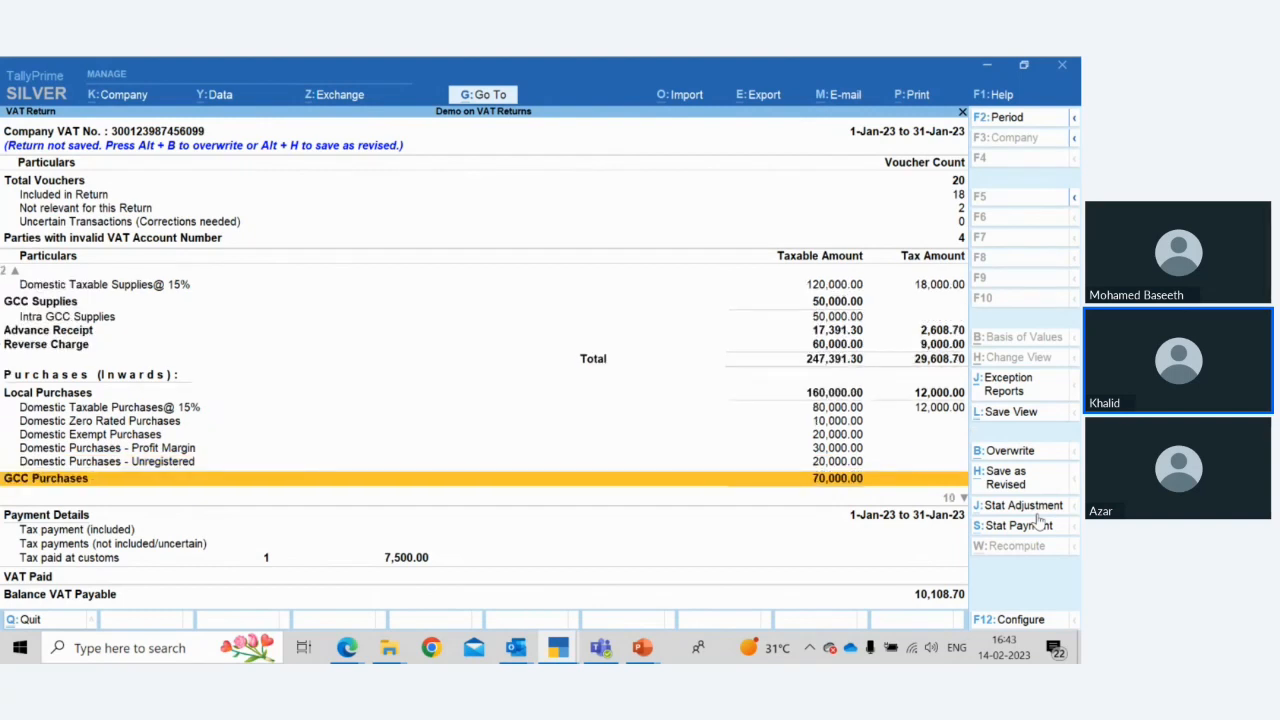
key(Down)
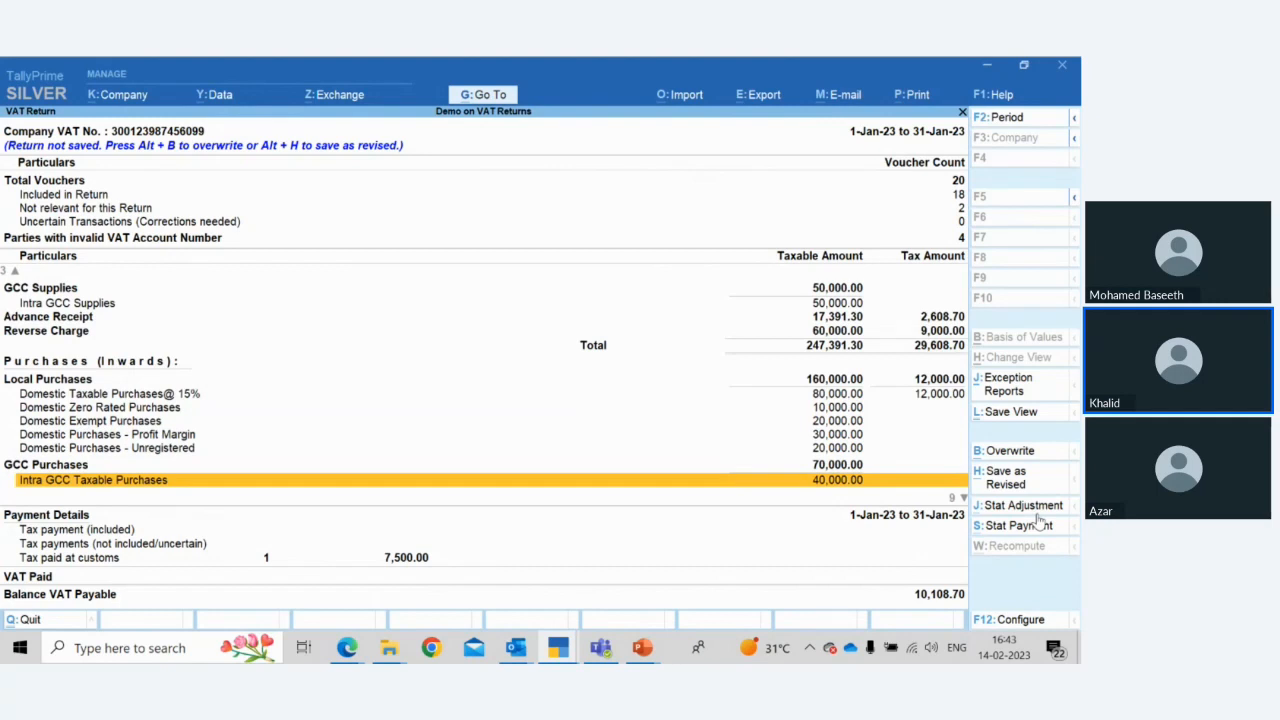
key(Down)
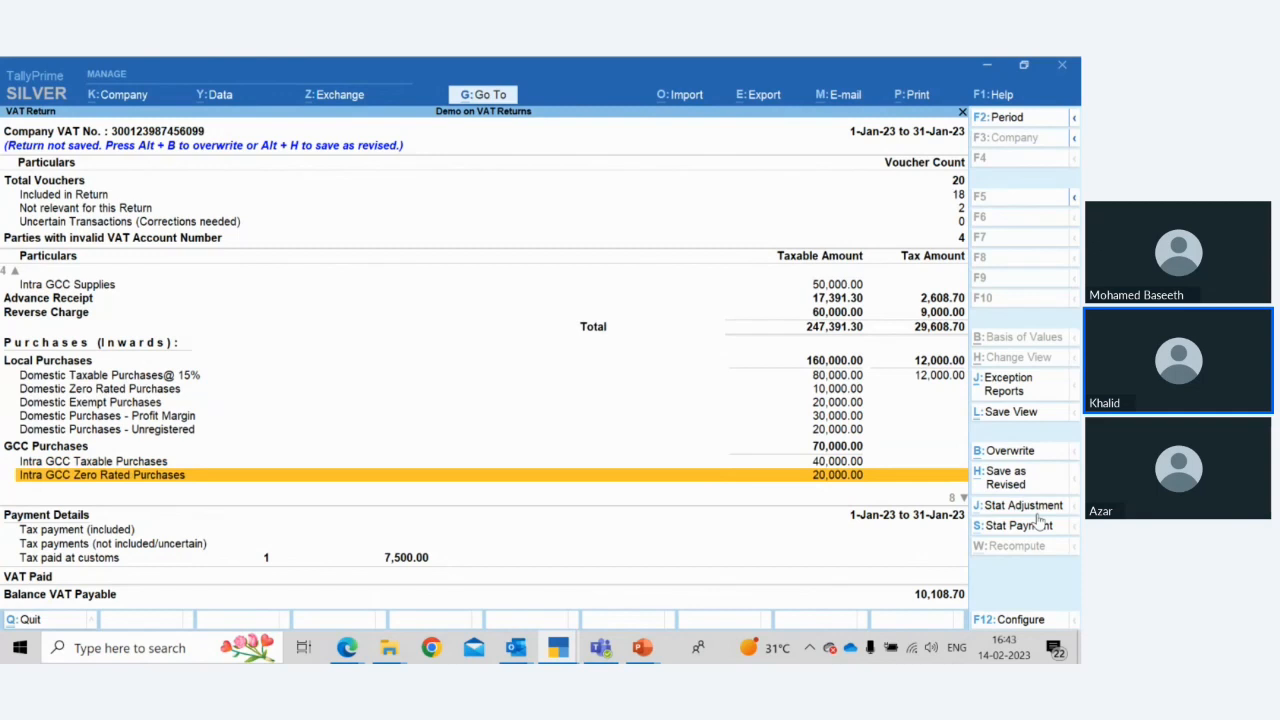
key(Down)
key(Down)
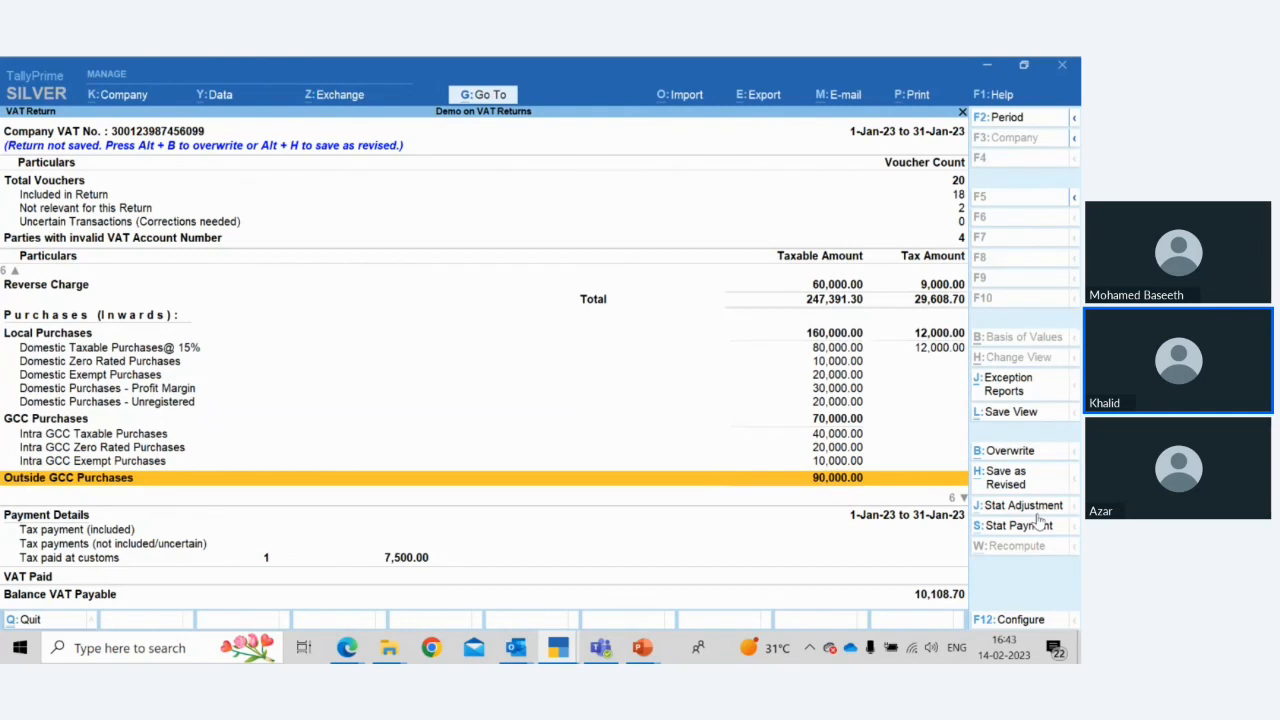
key(Down)
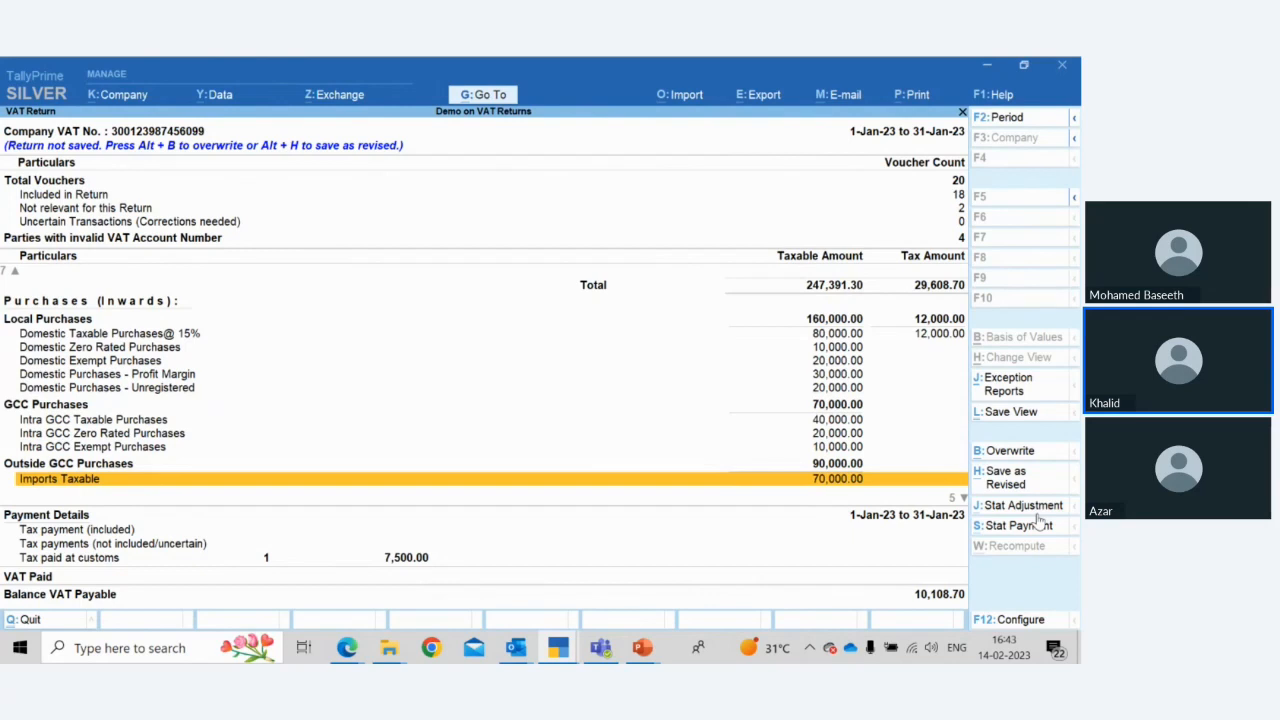
key(Down)
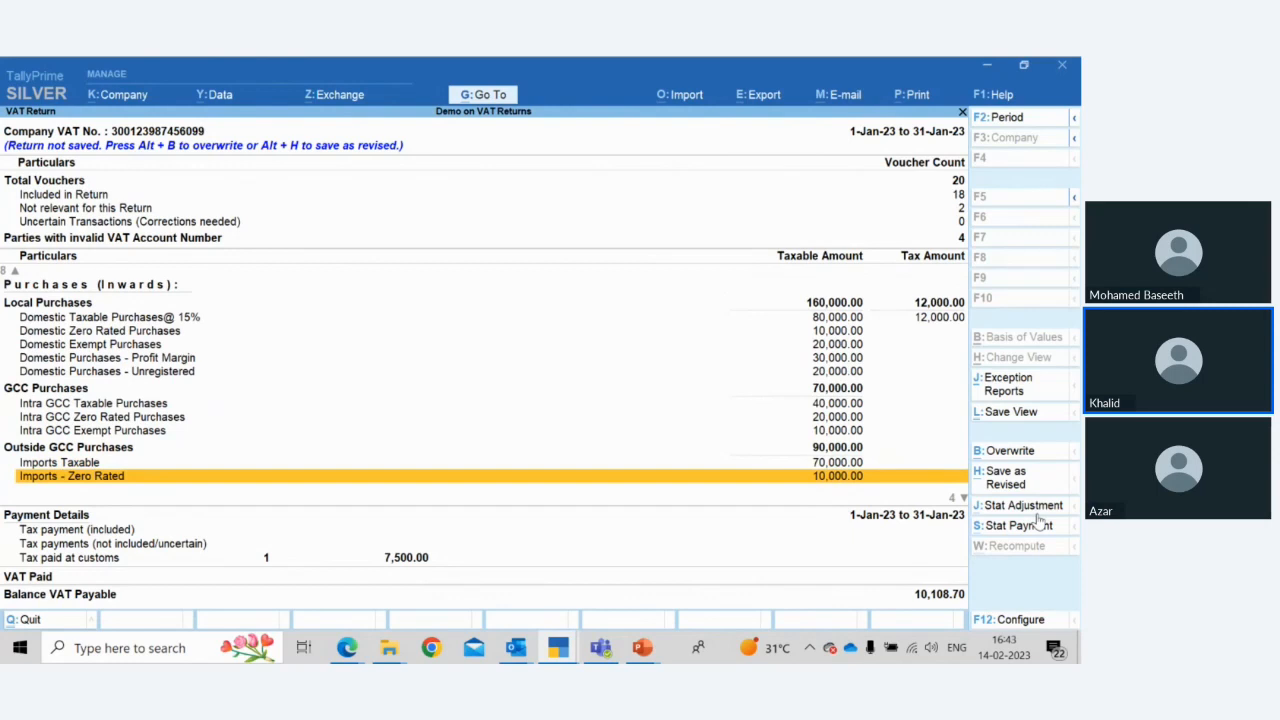
key(Down)
key(Down)
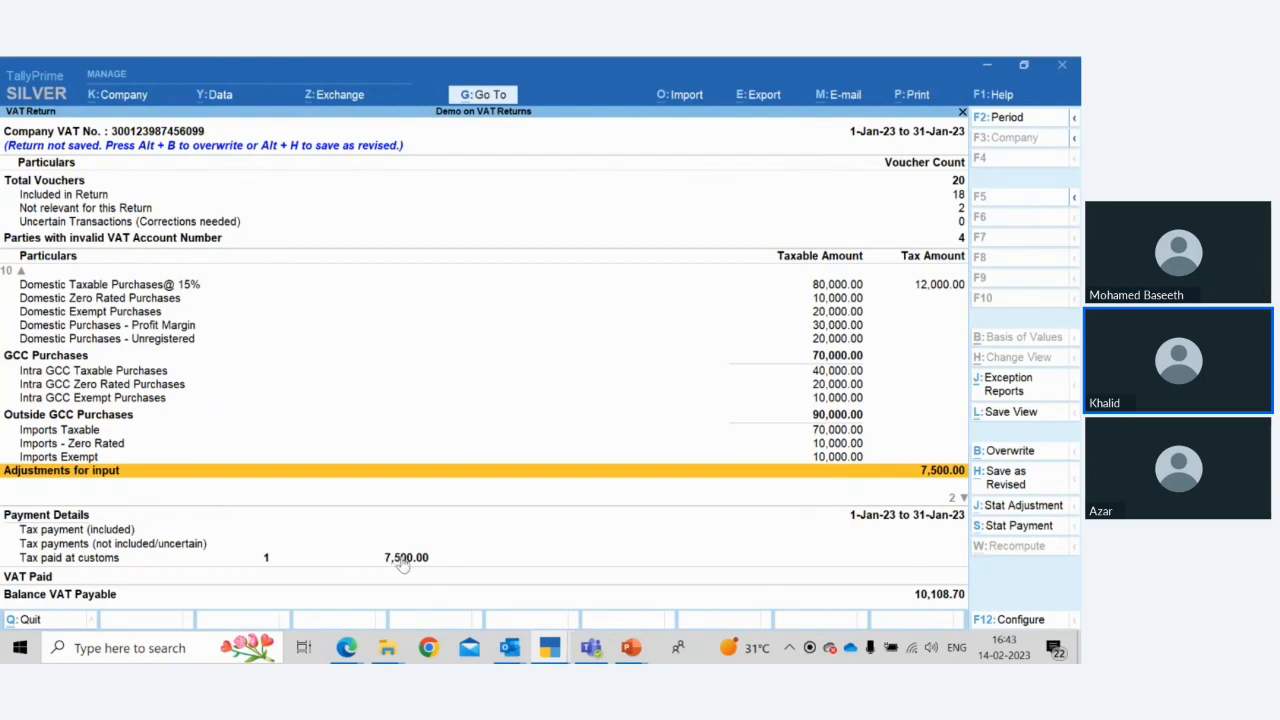
click(509, 562)
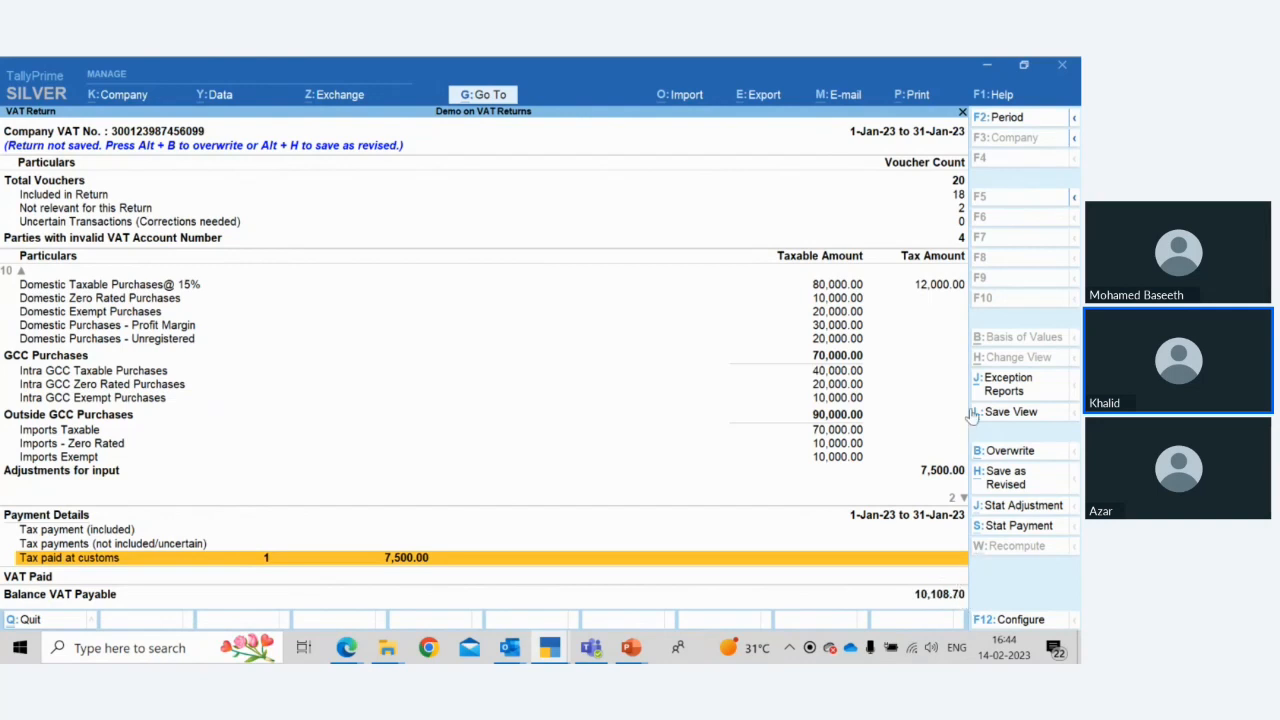
key(Down)
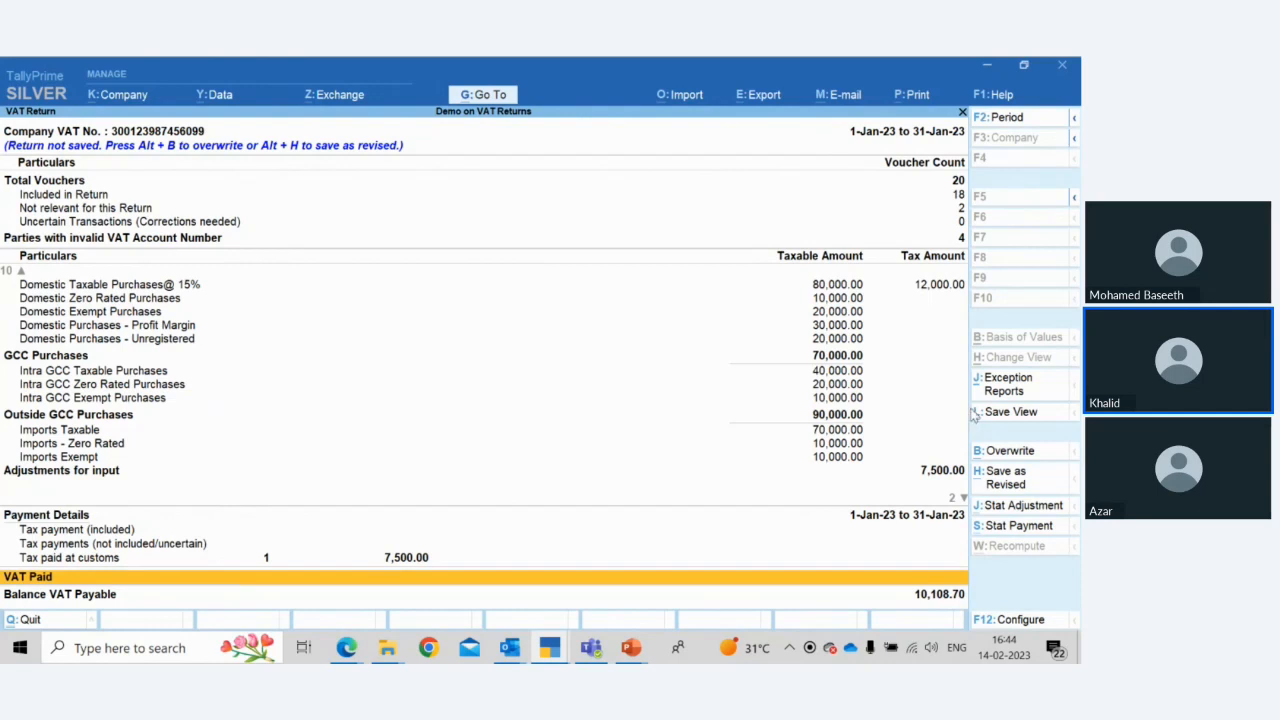
Leave the VAT Return and open the Advance Receipt Report from the VAT Reports menu
key(Escape)
key(Down)
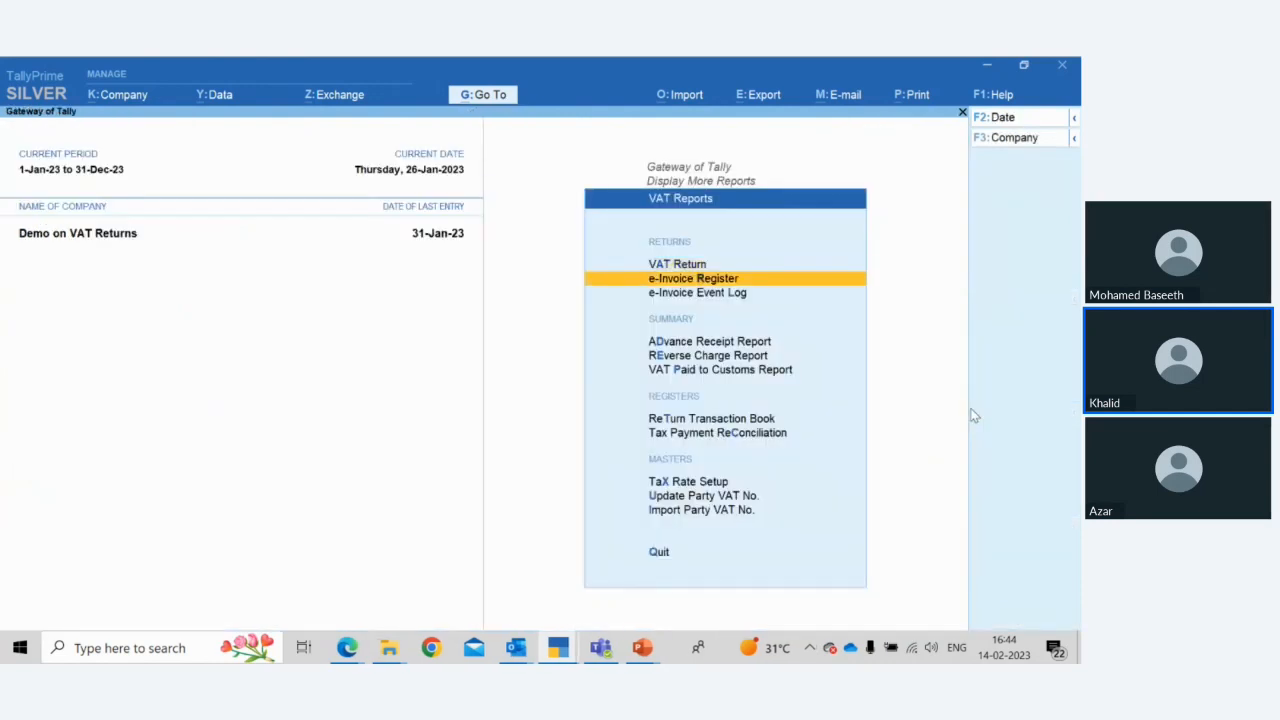
key(Down)
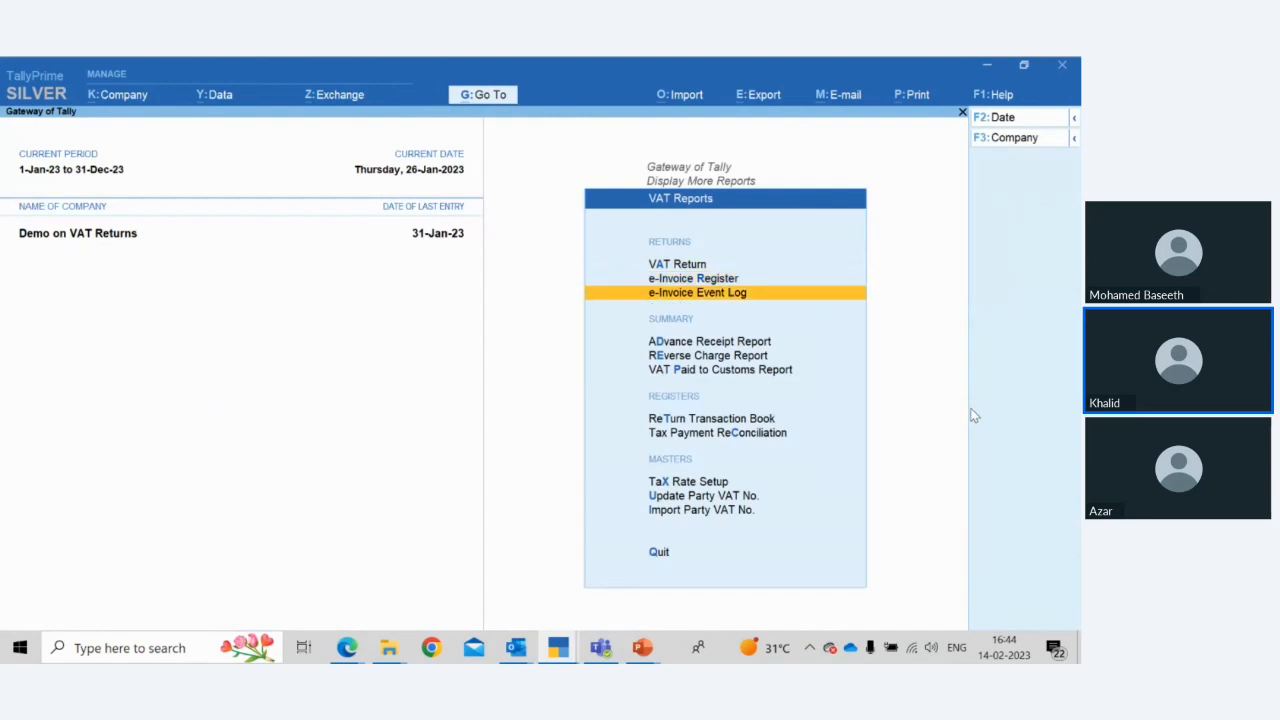
key(Up)
key(Down)
key(Down)
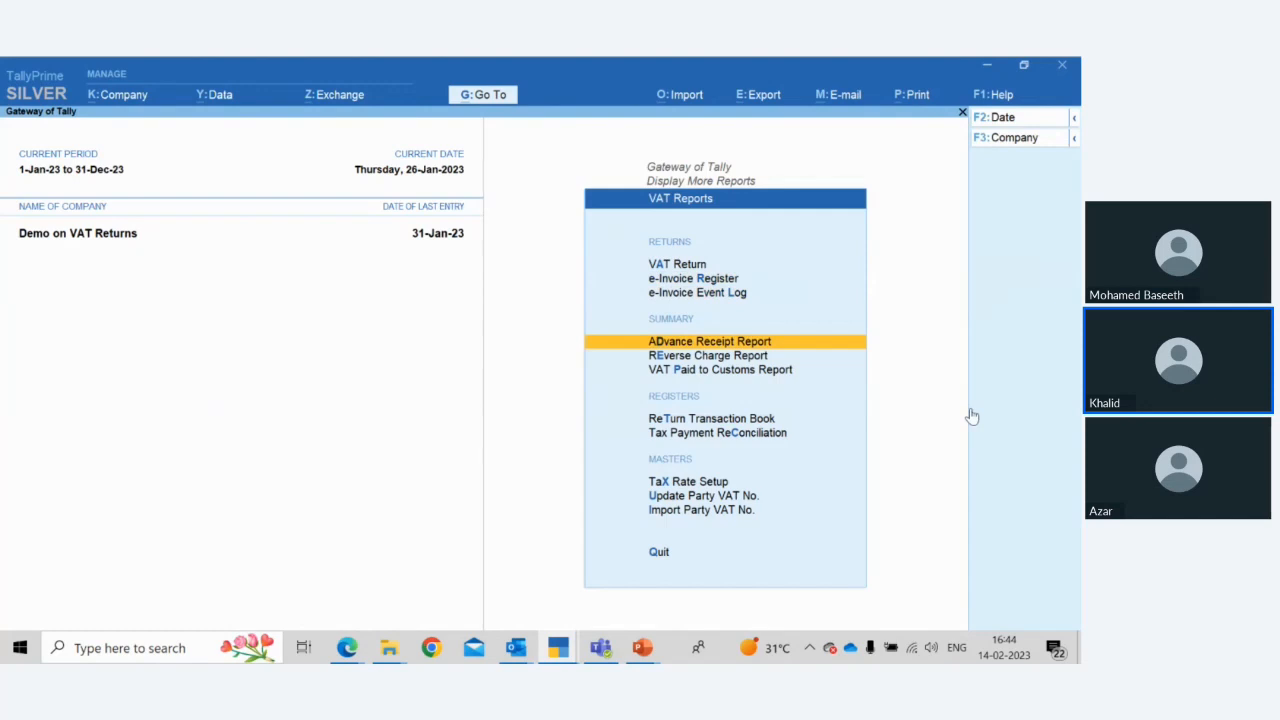
key(Return)
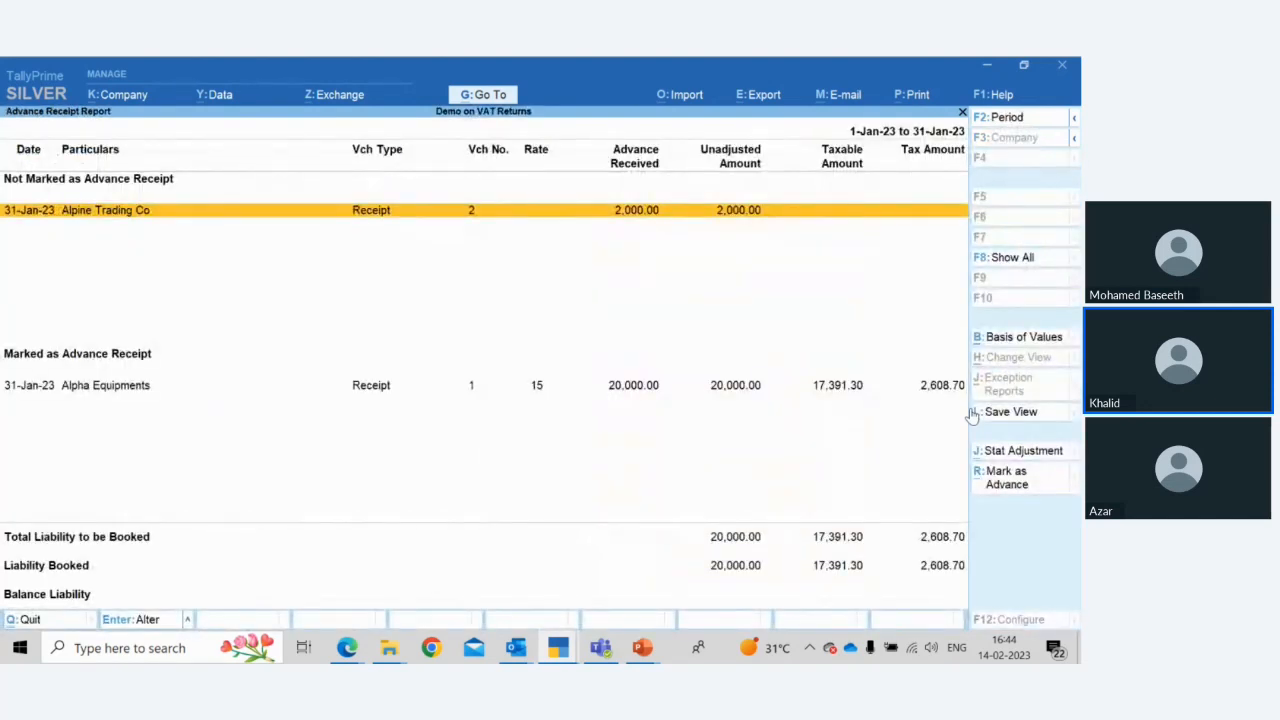
key(Down)
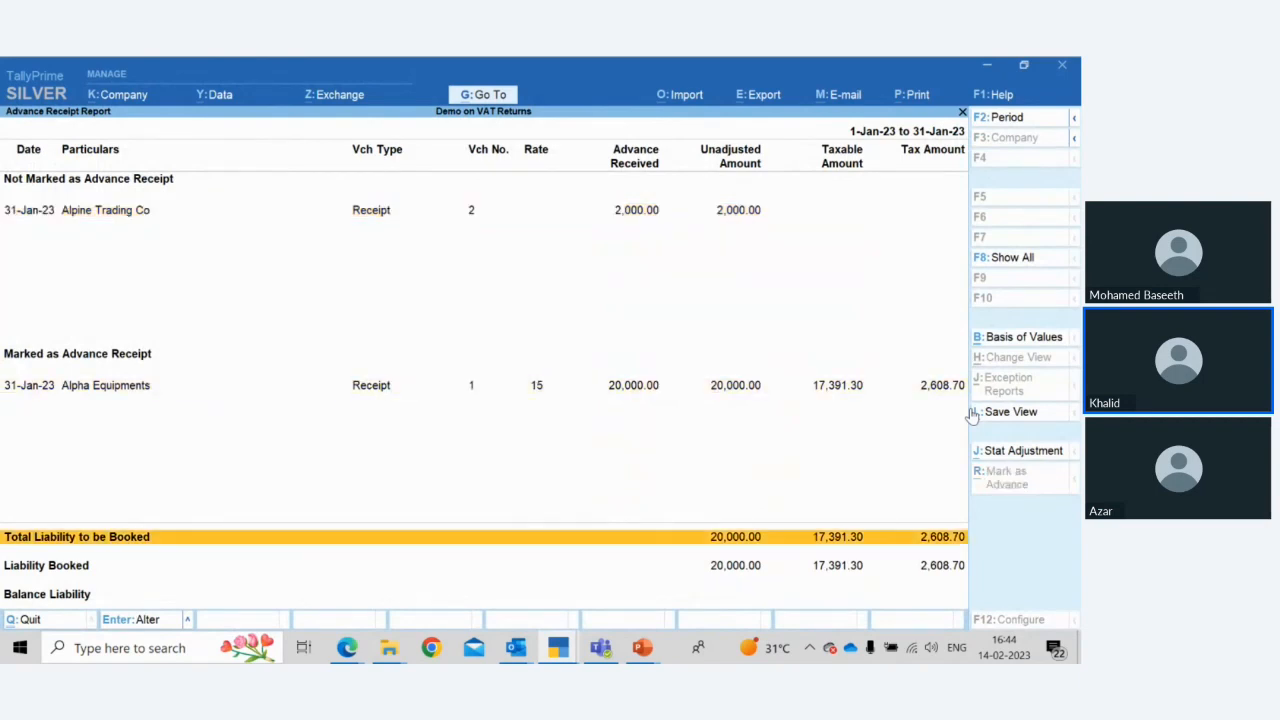
Open the Alpha Equipments advance receipt voucher and step through it to view its Advance Receipt Details
key(Up)
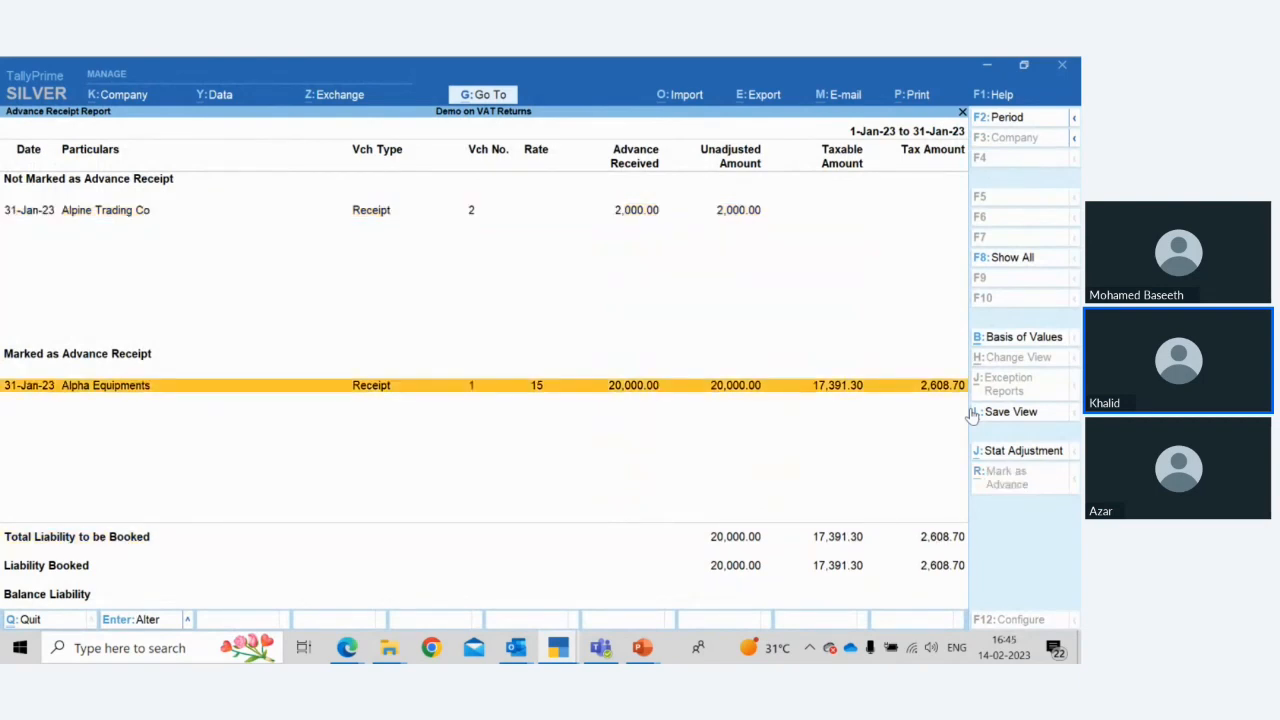
key(F2)
key(Return)
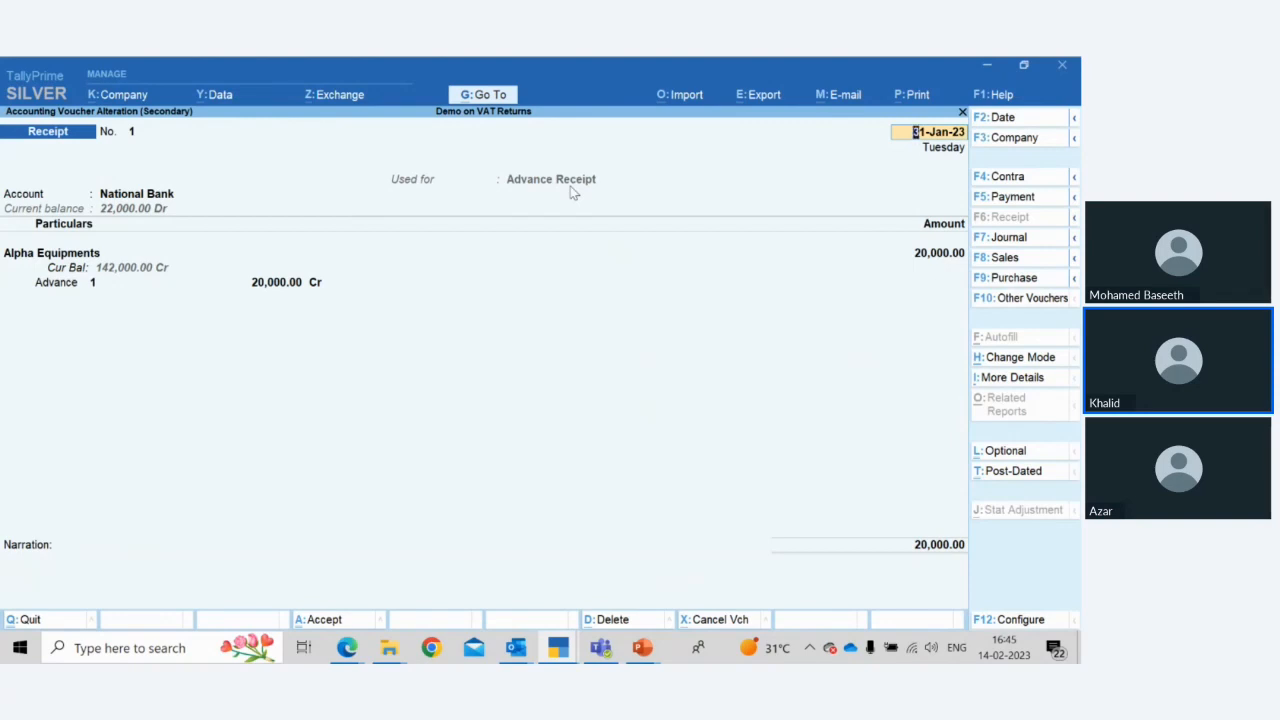
key(Return)
key(Return)
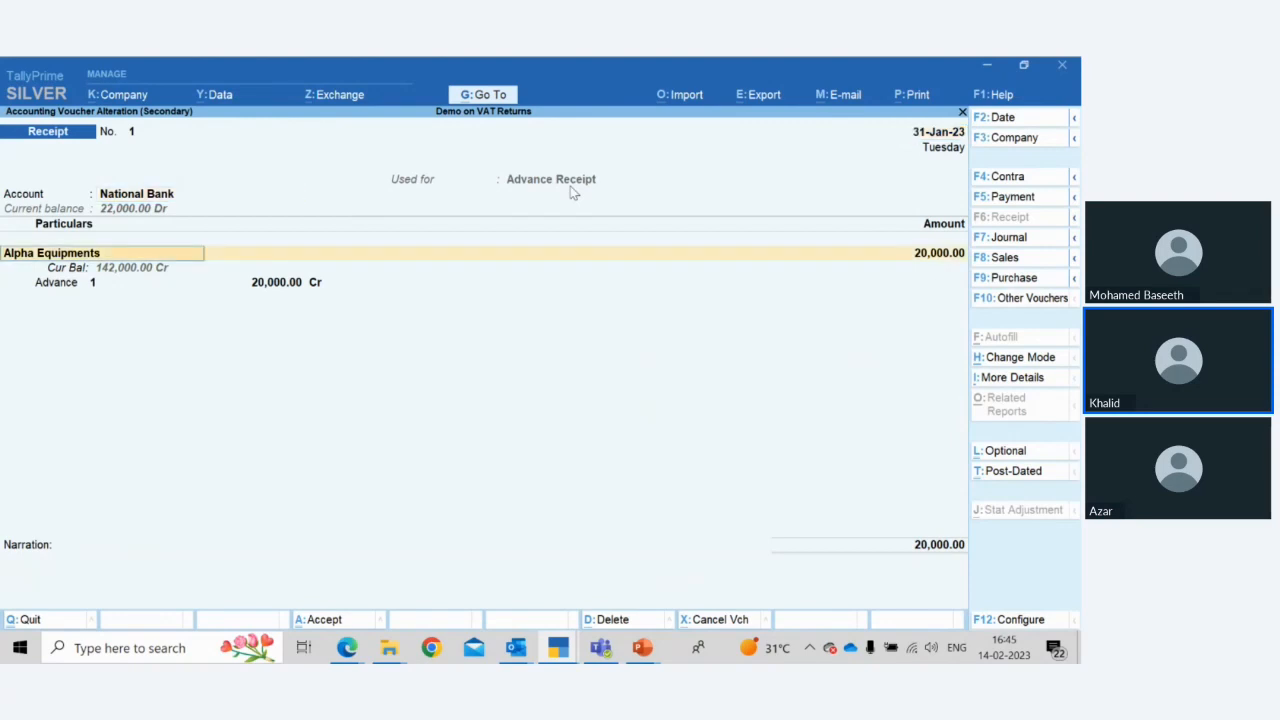
key(Return)
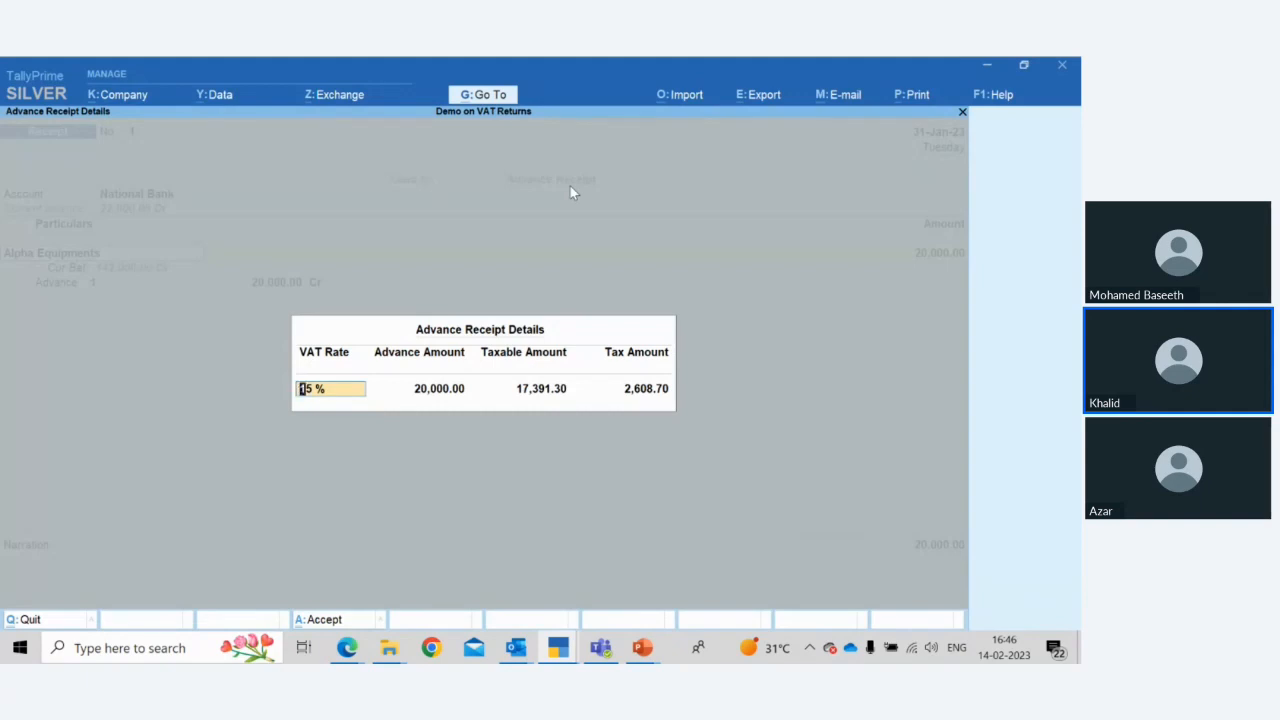
key(Return)
key(Return)
key(Return)
key(Return)
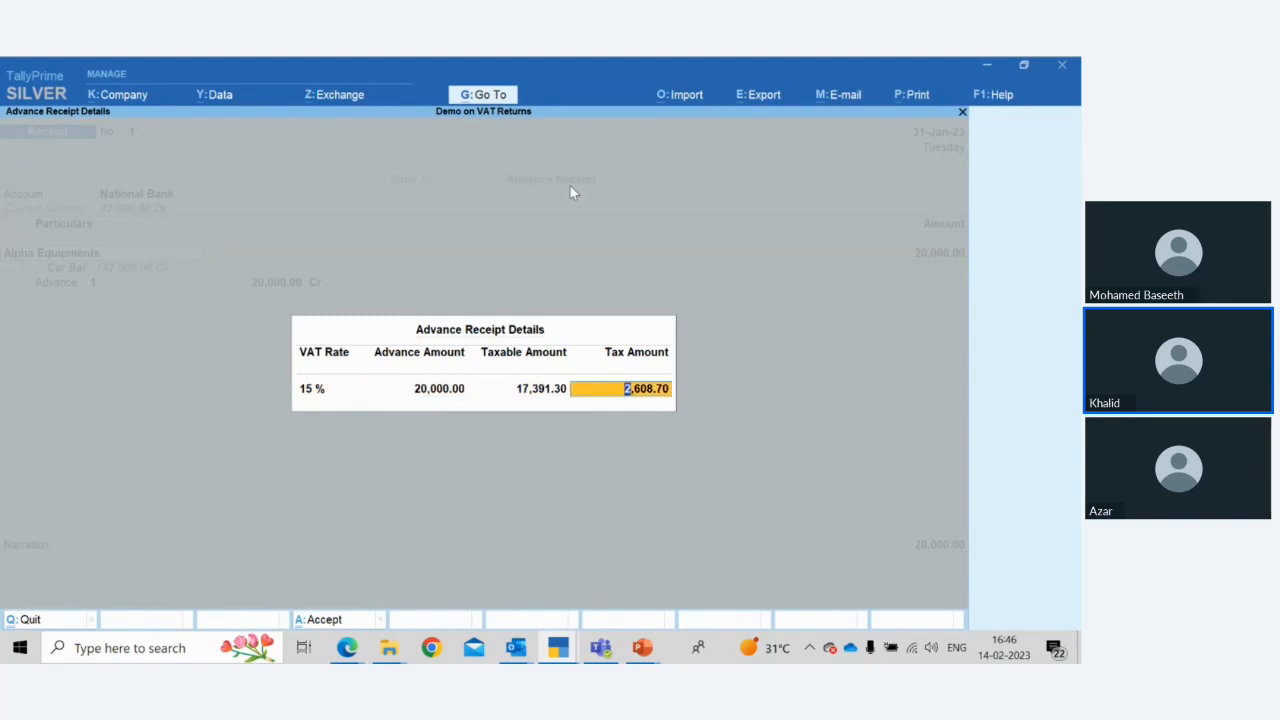
key(Return)
key(Return)
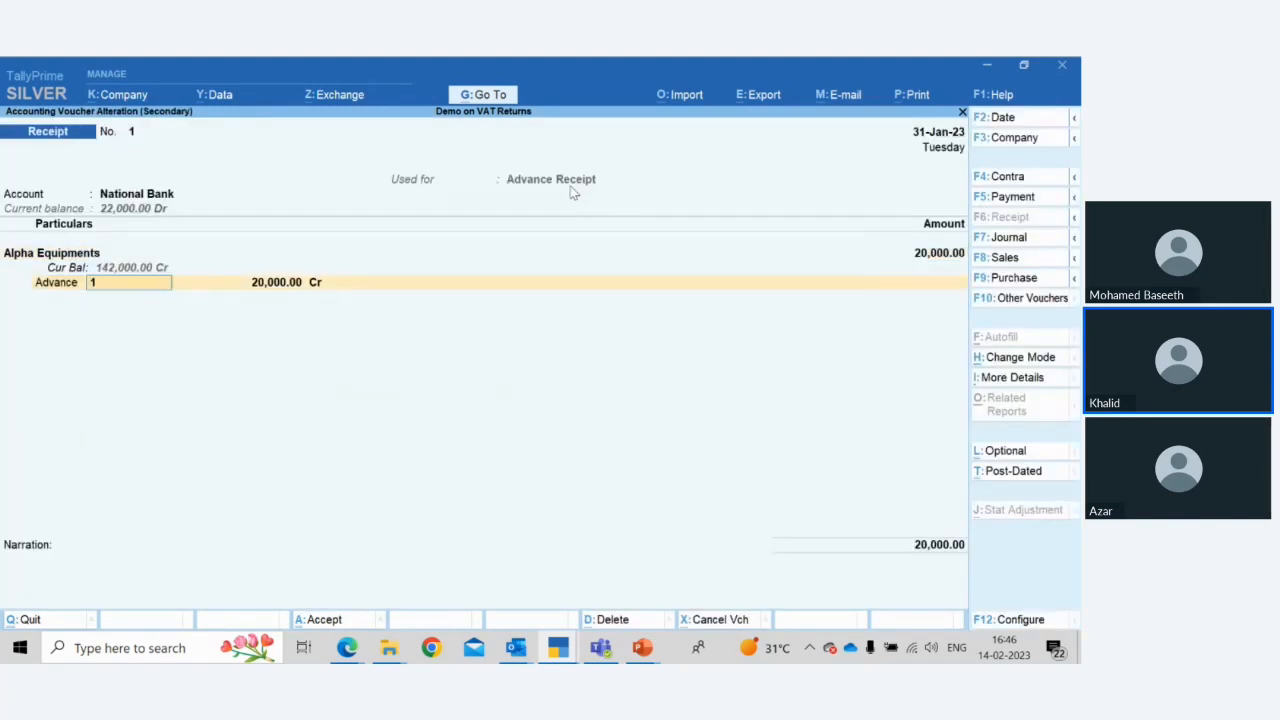
Reselect advance reference 1, step through the amount and bank allocation, and accept the receipt voucher
key(BackSpace)
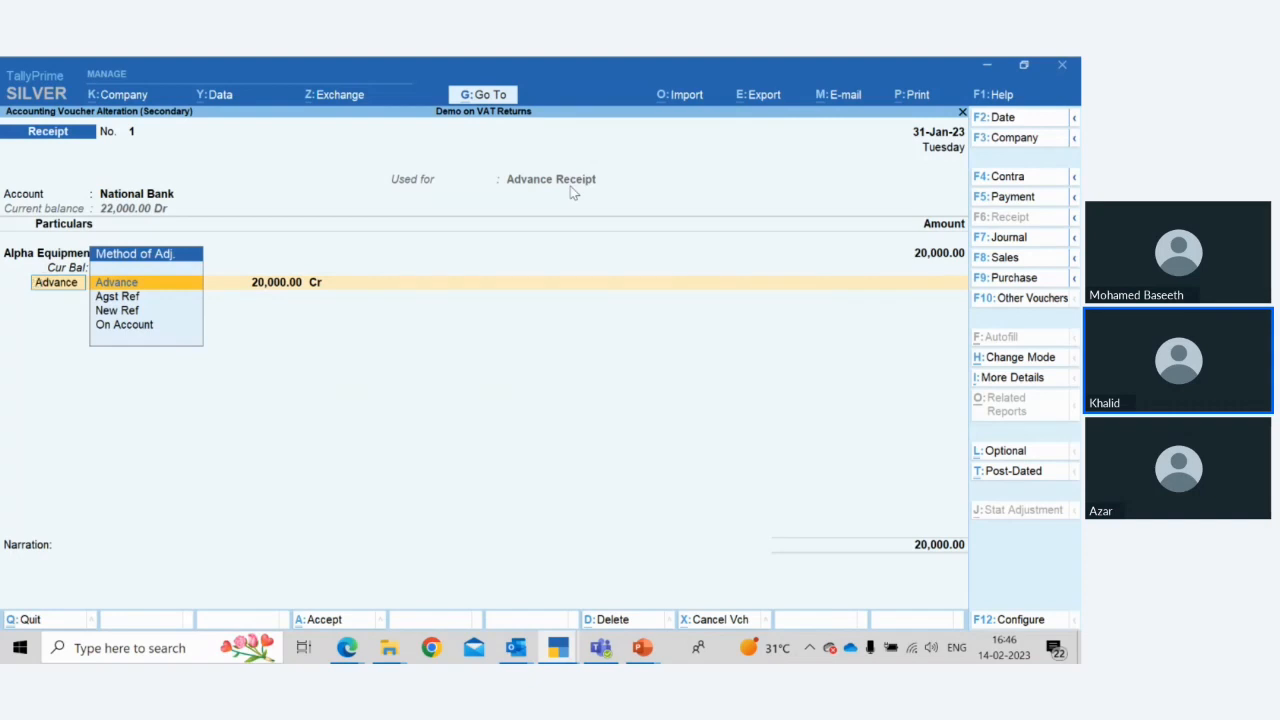
key(Return)
text(1)
key(Return)
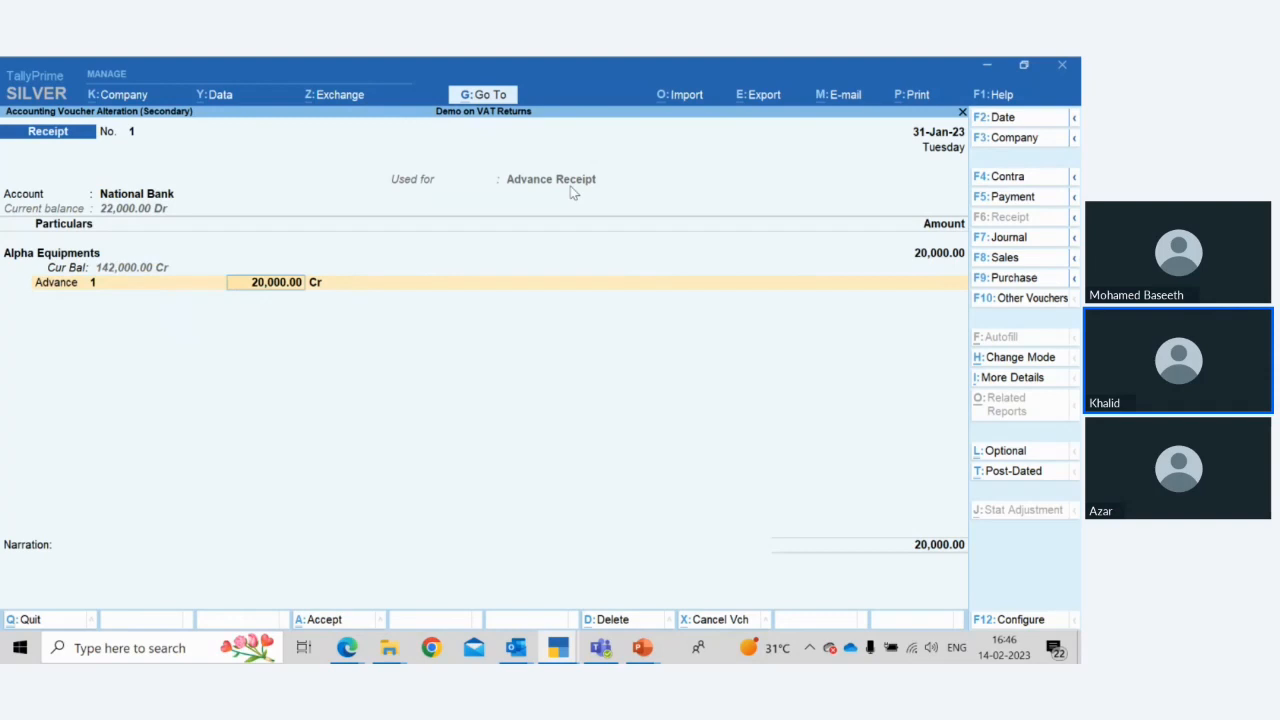
key(Return)
key(Return)
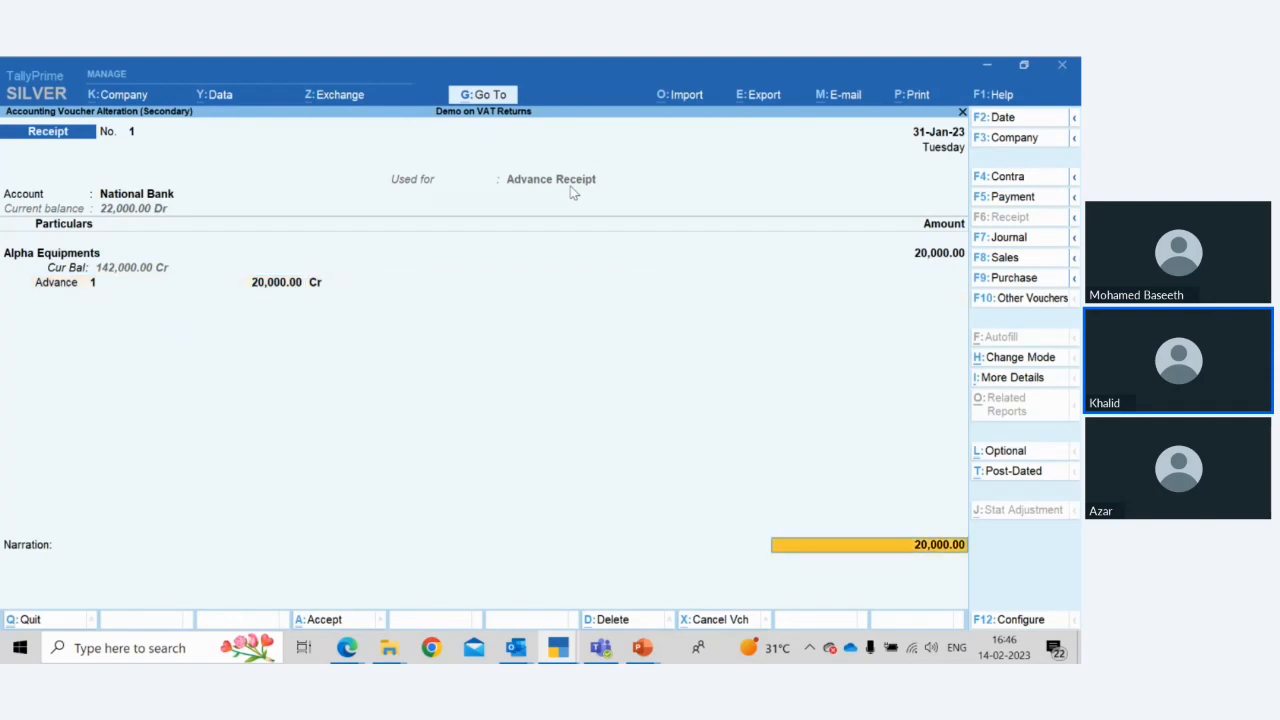
key(Return)
key(Return)
key(Return)
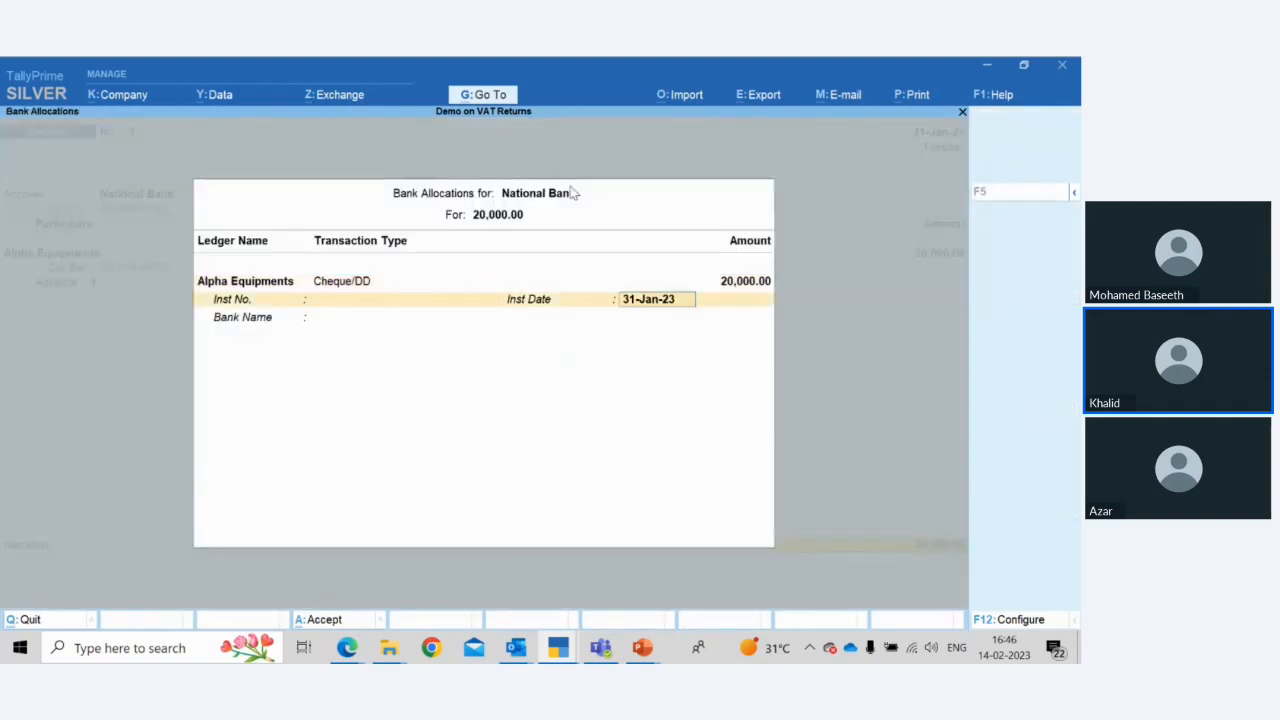
key(Return)
key(Return)
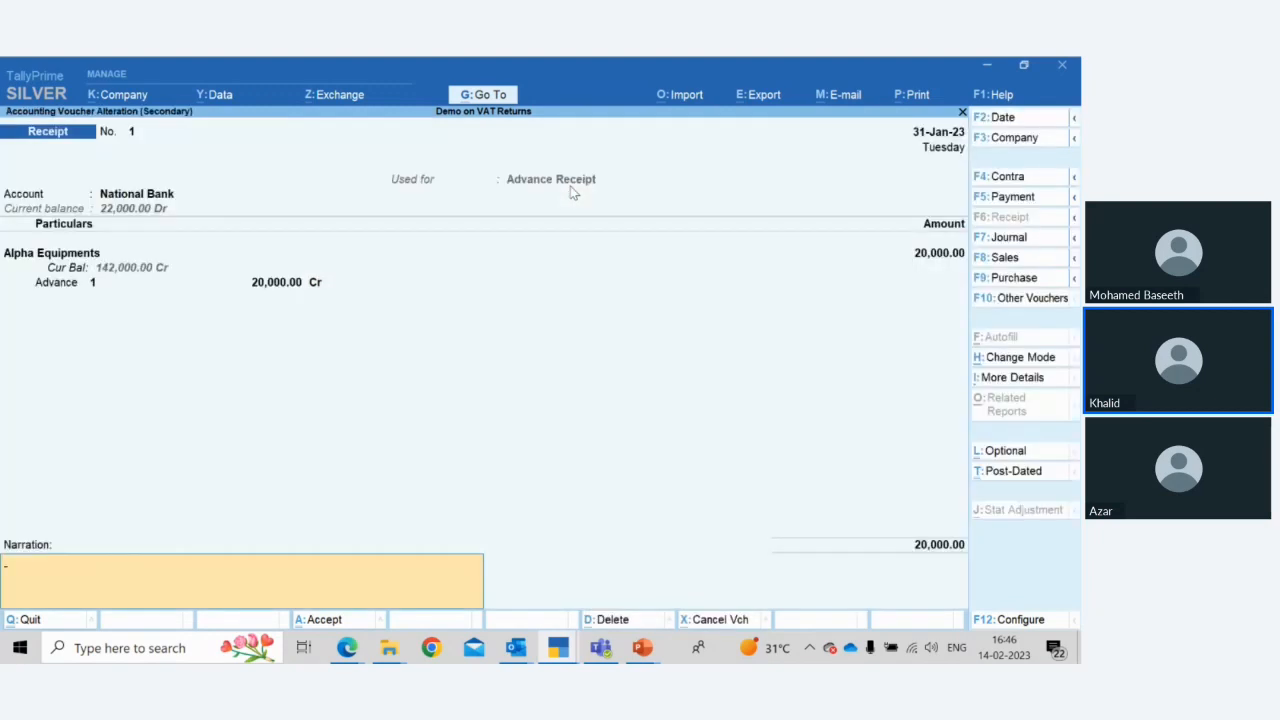
key(Return)
key(Return)
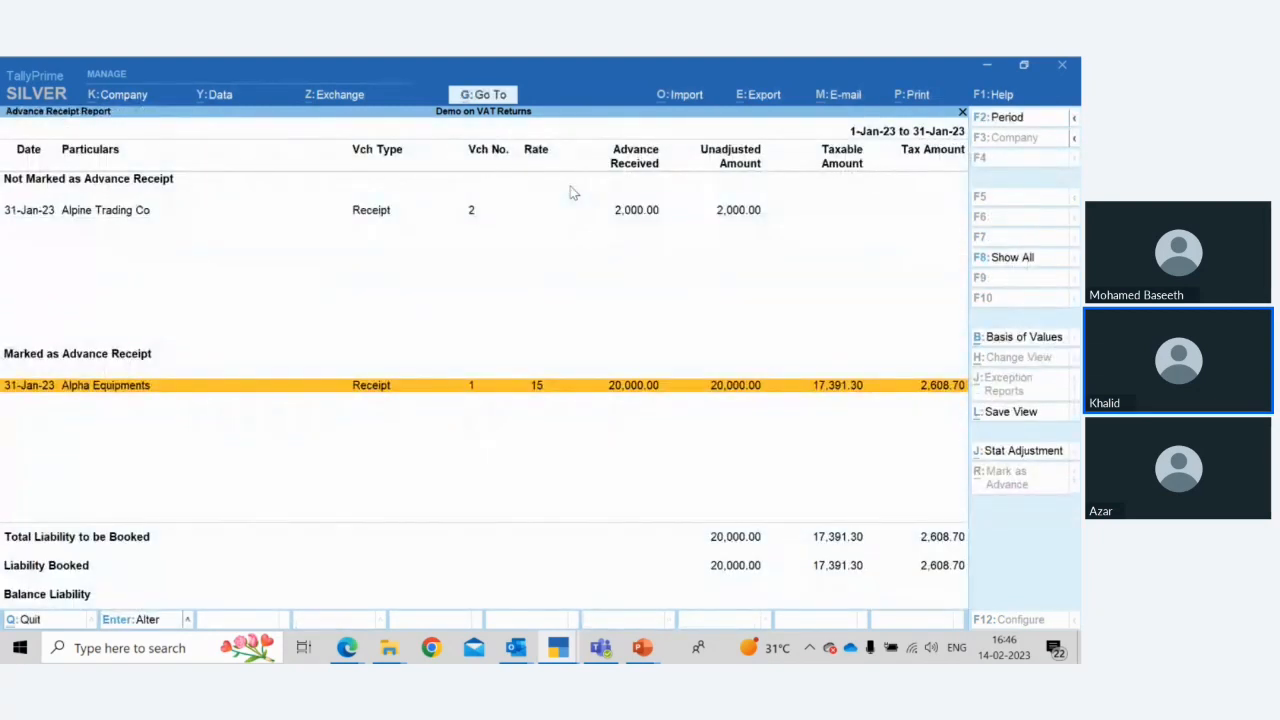
Drill into Liability Booked and open the Tax on Advance journal voucher
key(Down)
key(Down)
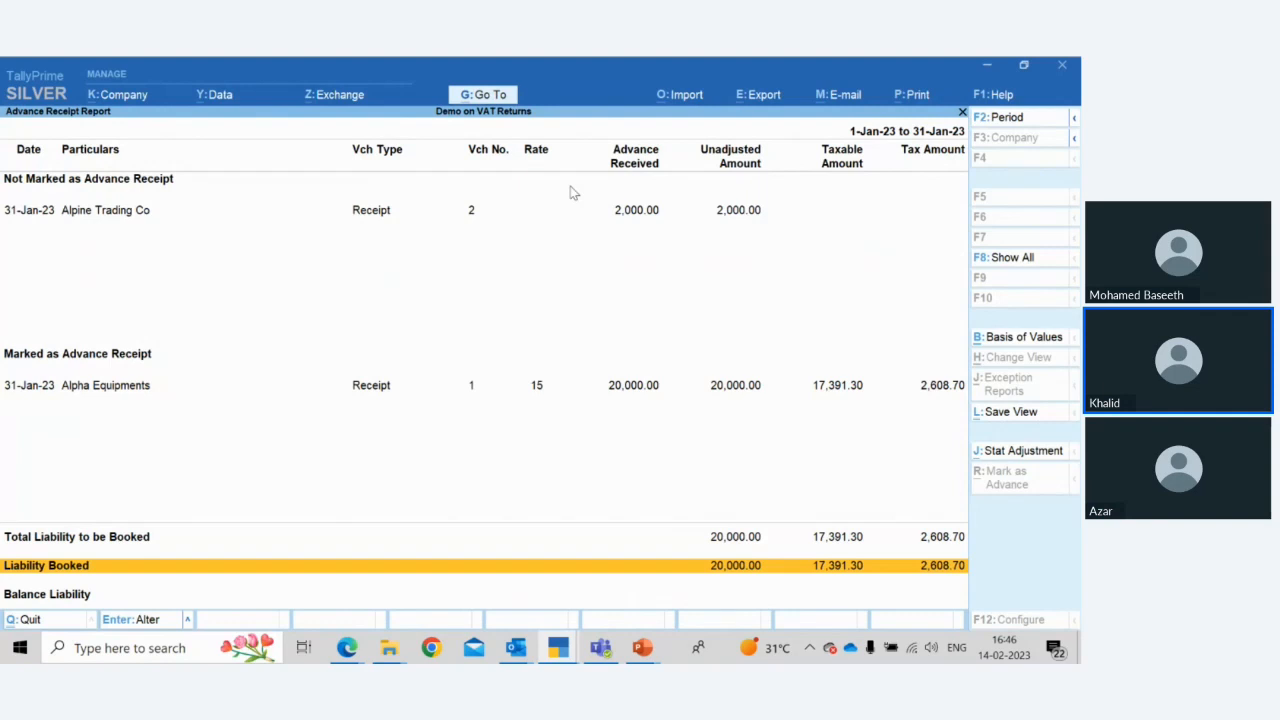
key(Return)
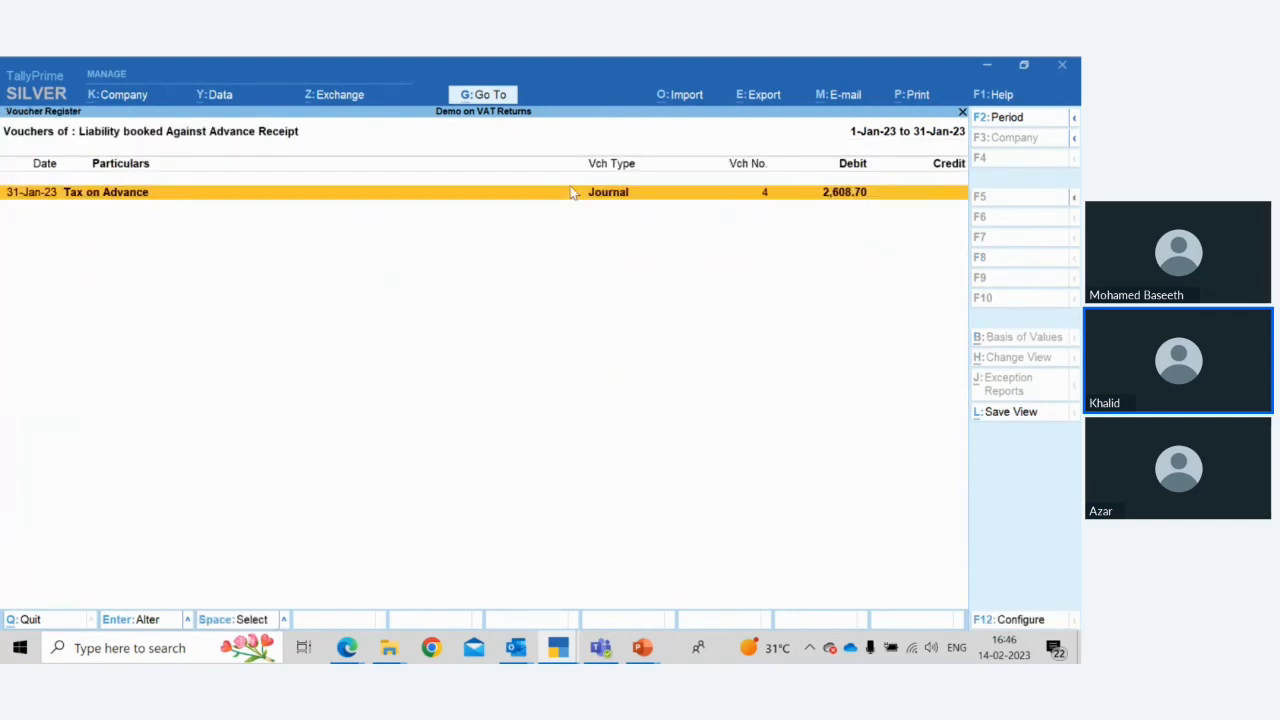
key(Return)
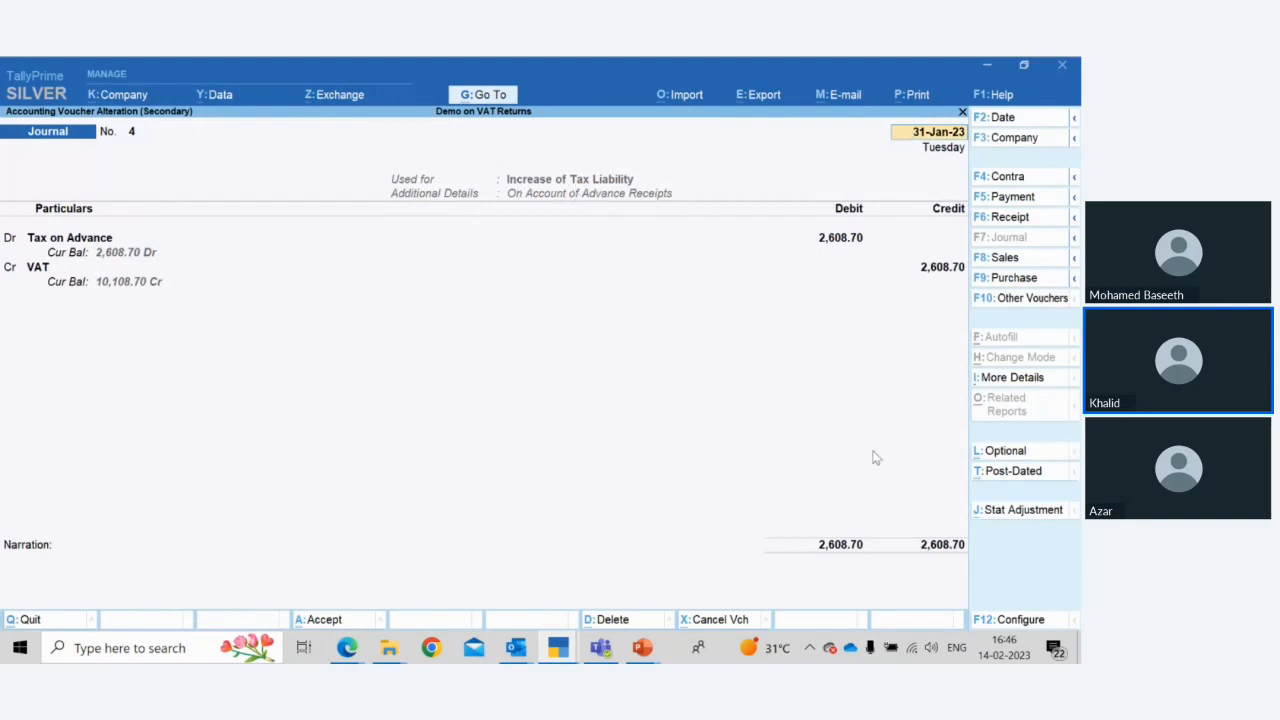
Set the journal's Stat Adjustment to Increase of Tax Liability, On Account of Advance Receipts
click(1009, 520)
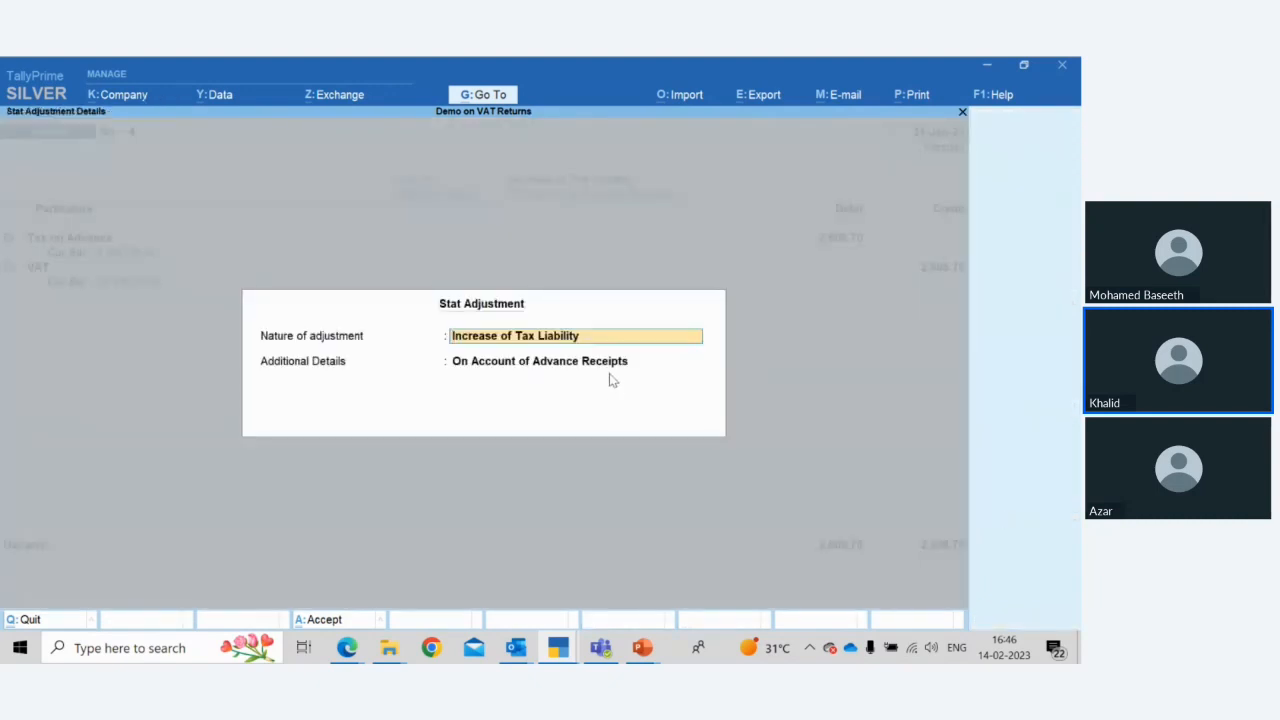
key(space)
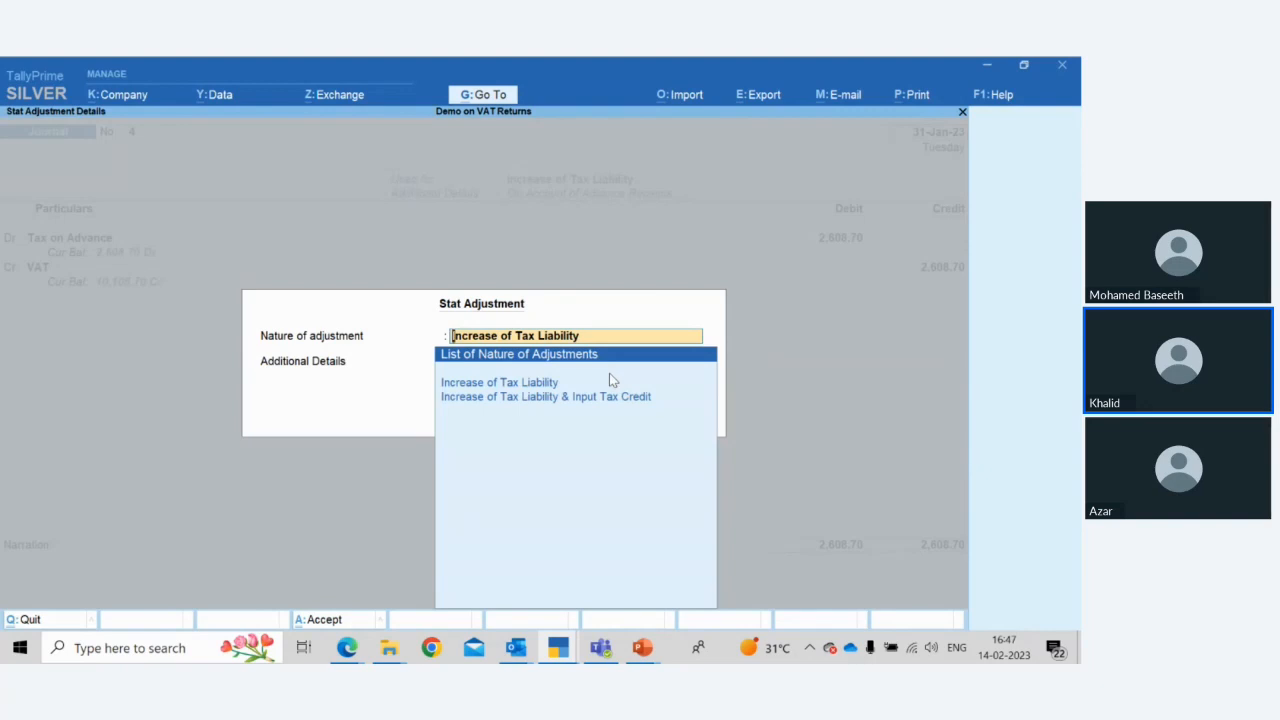
key(Down)
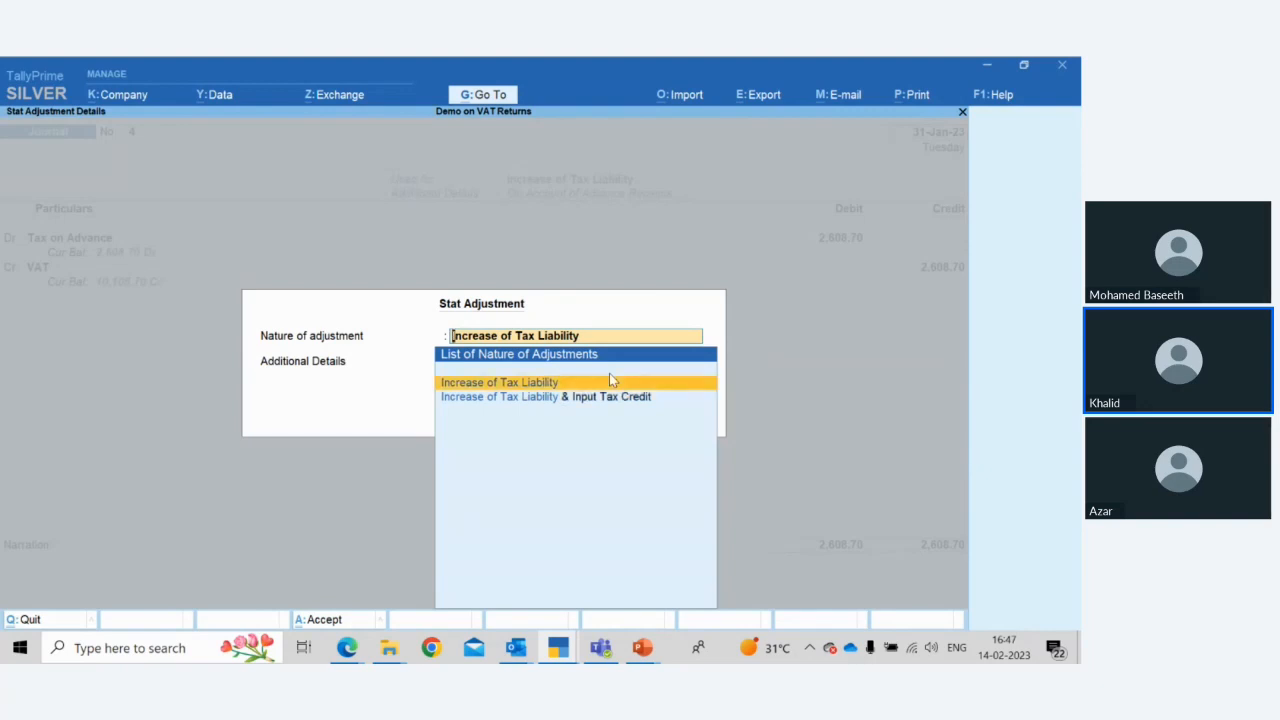
key(Return)
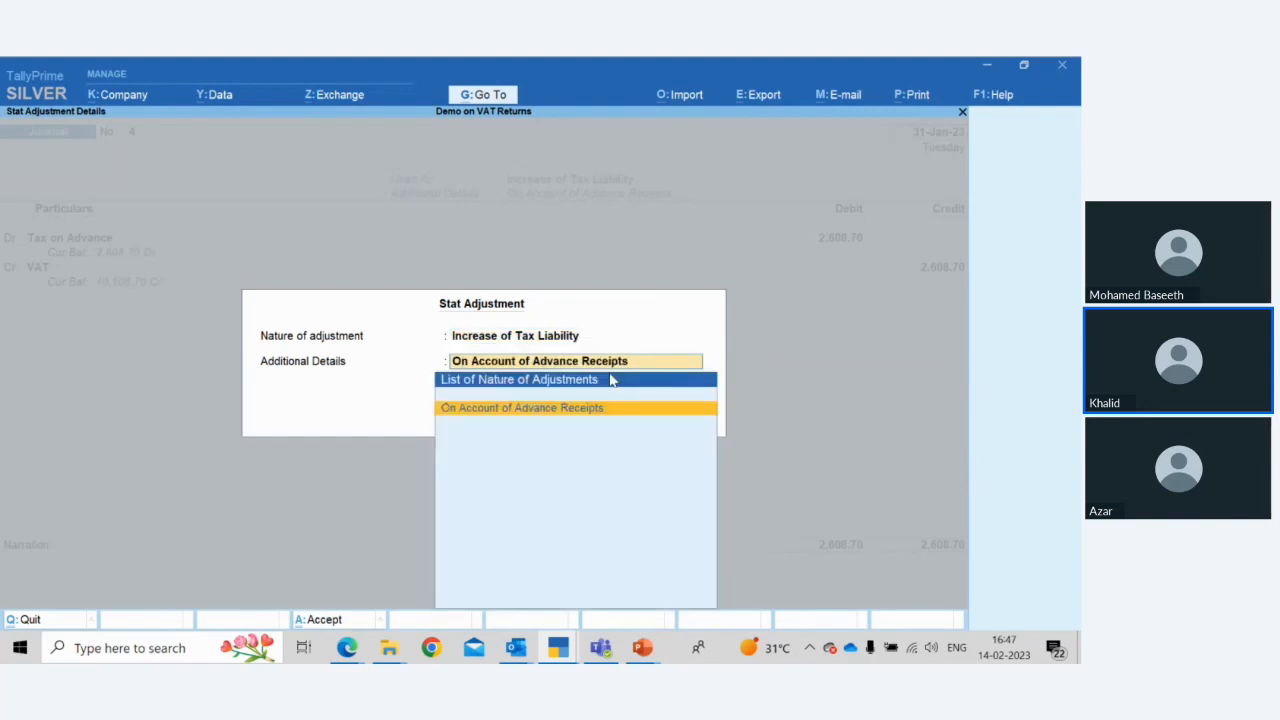
key(Return)
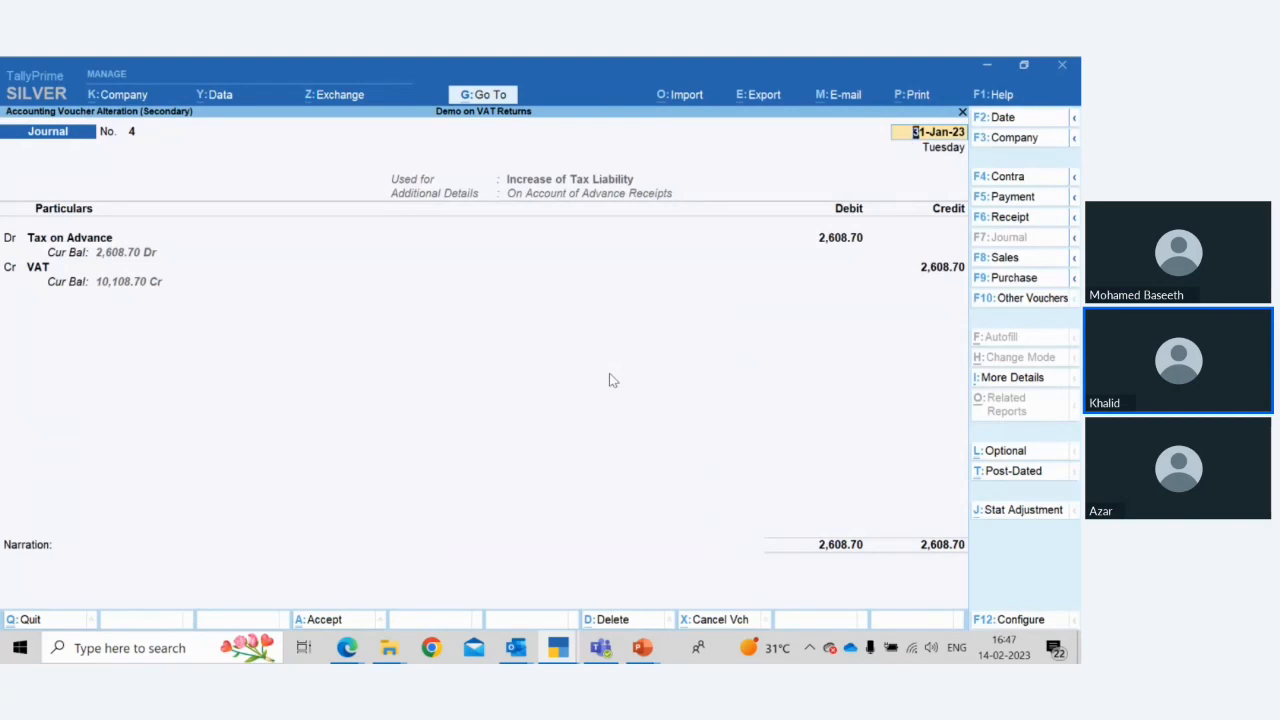
Inspect the Tax on Advance and VAT ledger masters from the journal's ledger lines
key(Return)
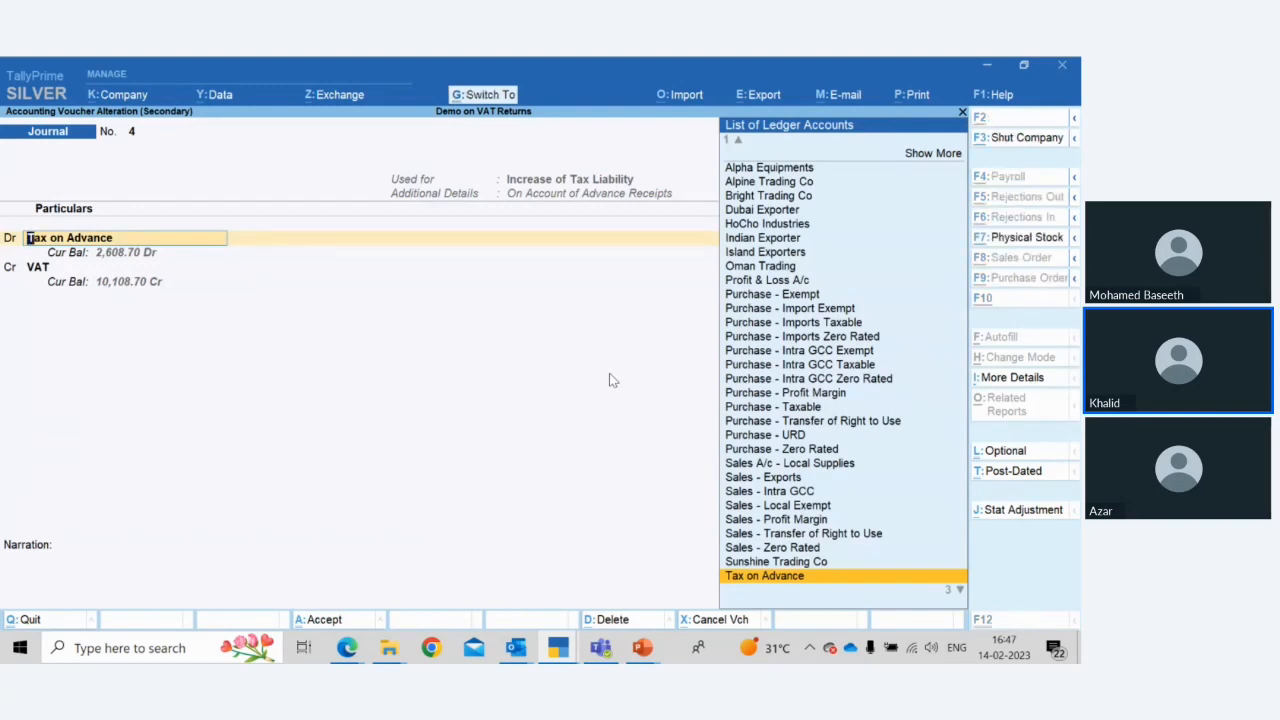
key(ctrl+Return)
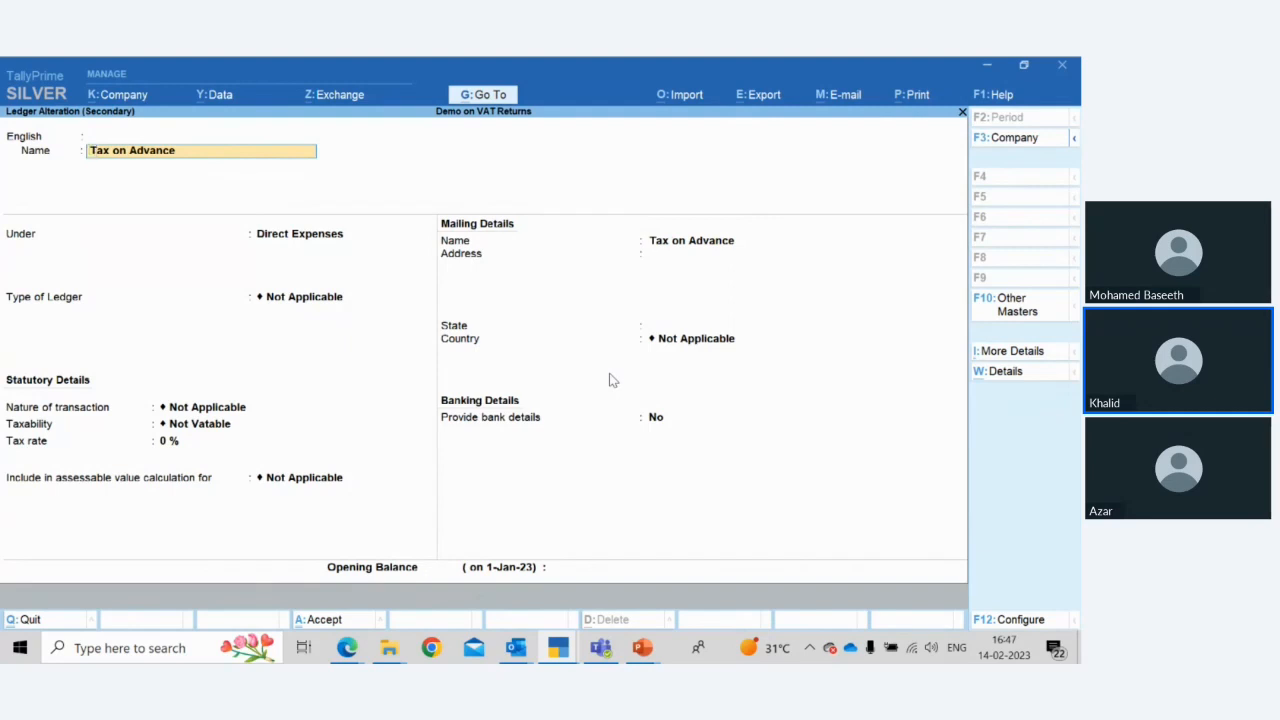
key(Escape)
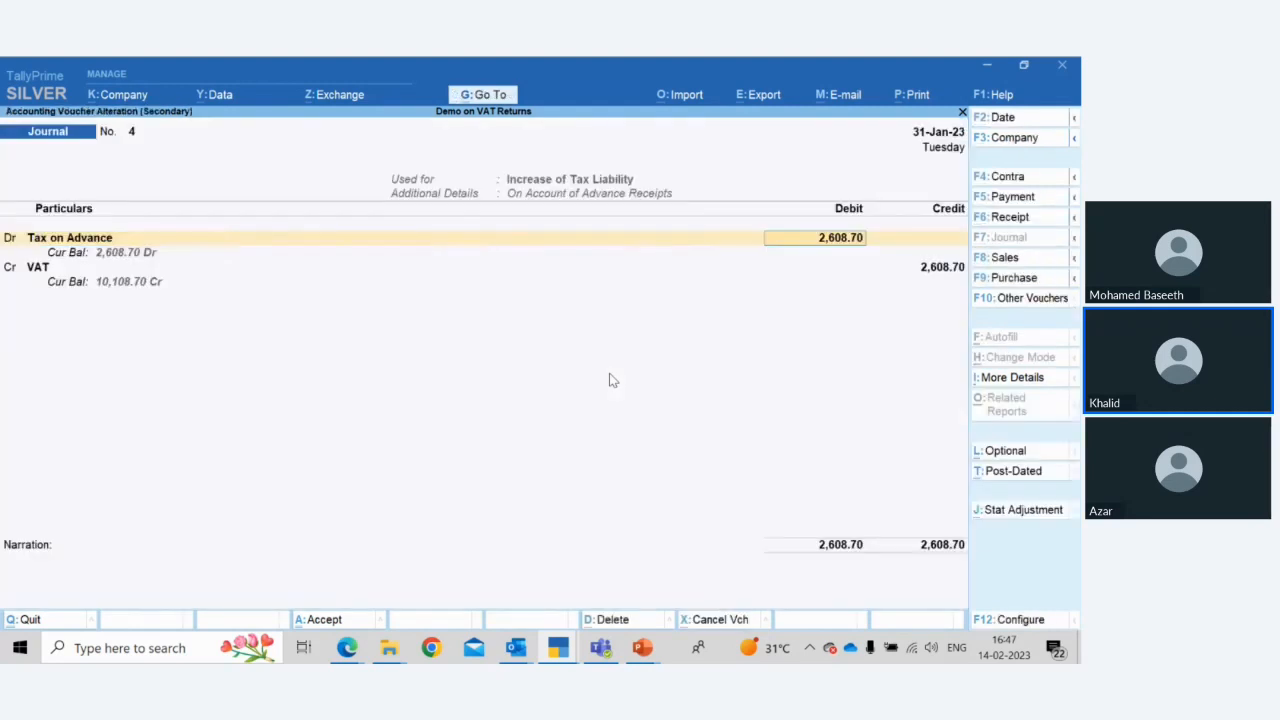
key(Return)
key(Return)
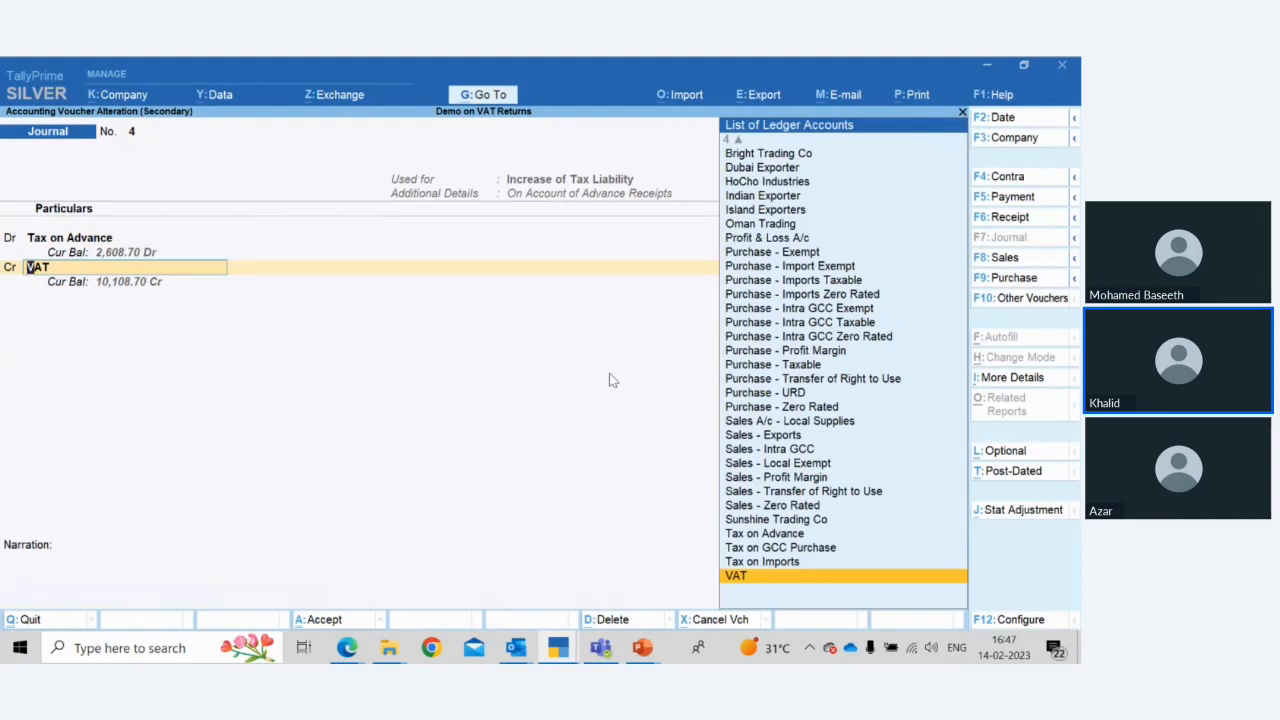
key(ctrl+Return)
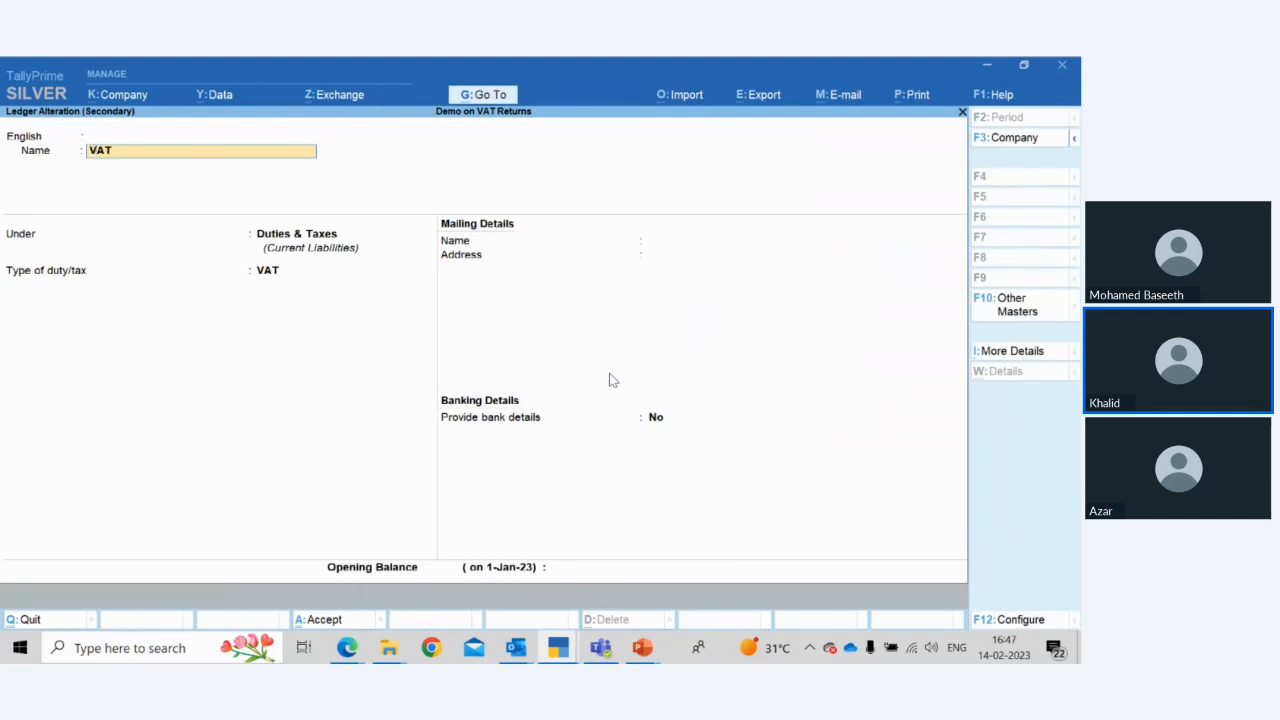
key(ctrl+a)
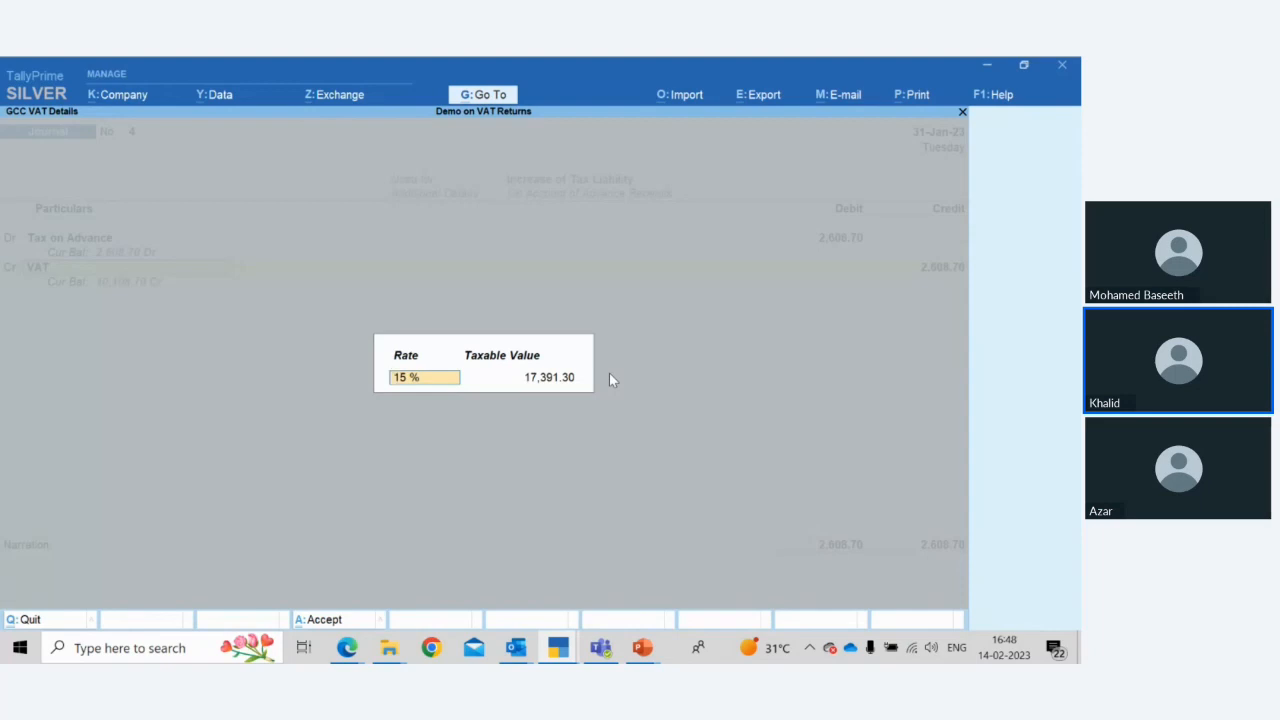
Step through the 15 % VAT details, accept the journal, and return to the Advance Receipt Report
key(Return)
key(Return)
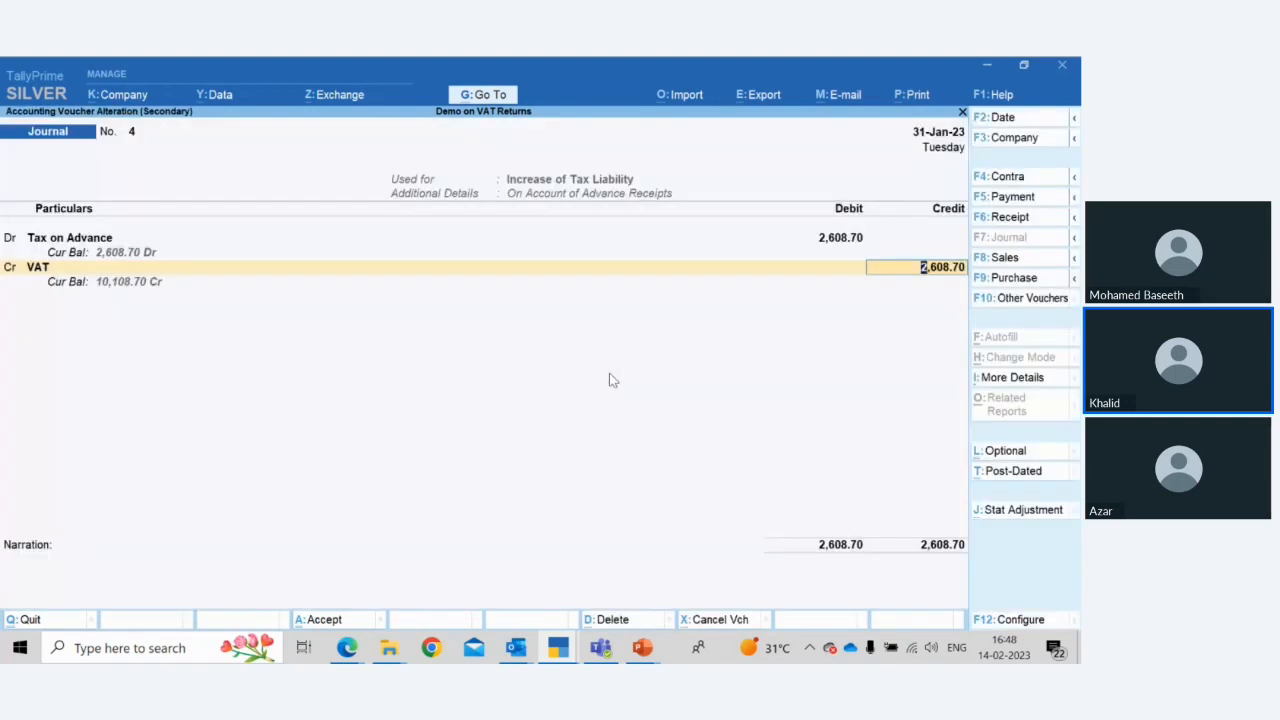
key(Return)
key(Return)
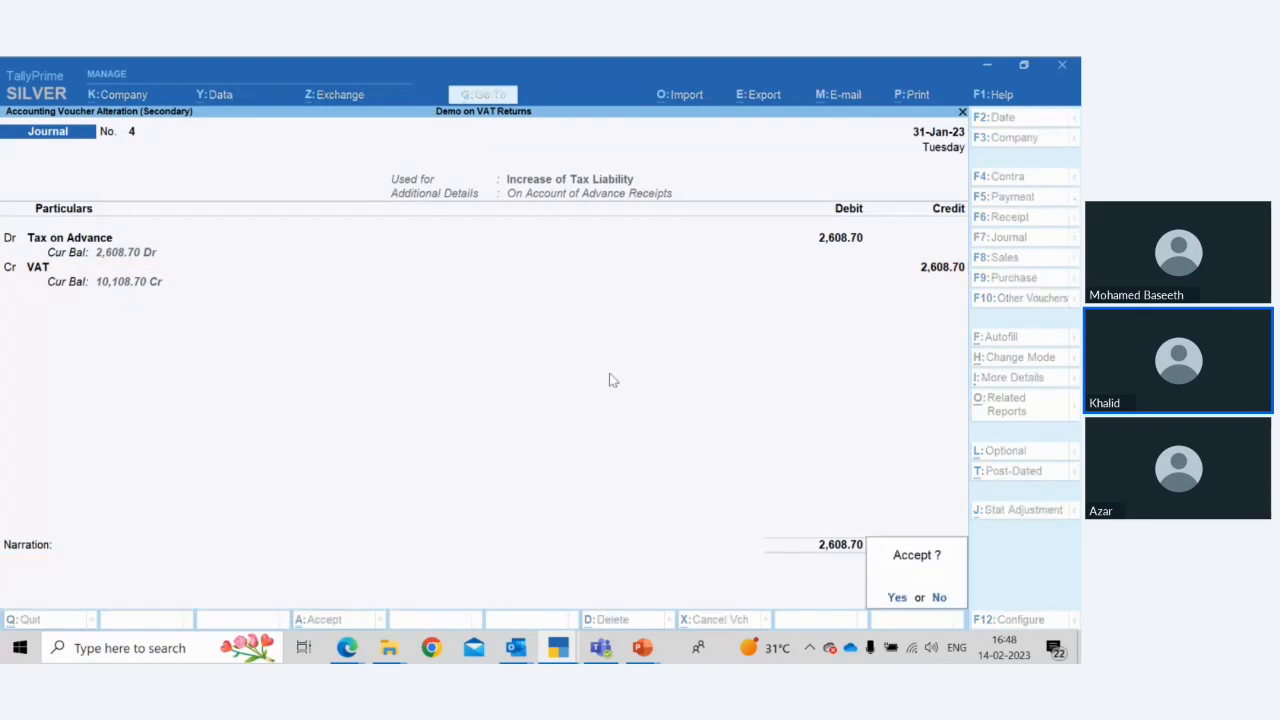
key(Return)
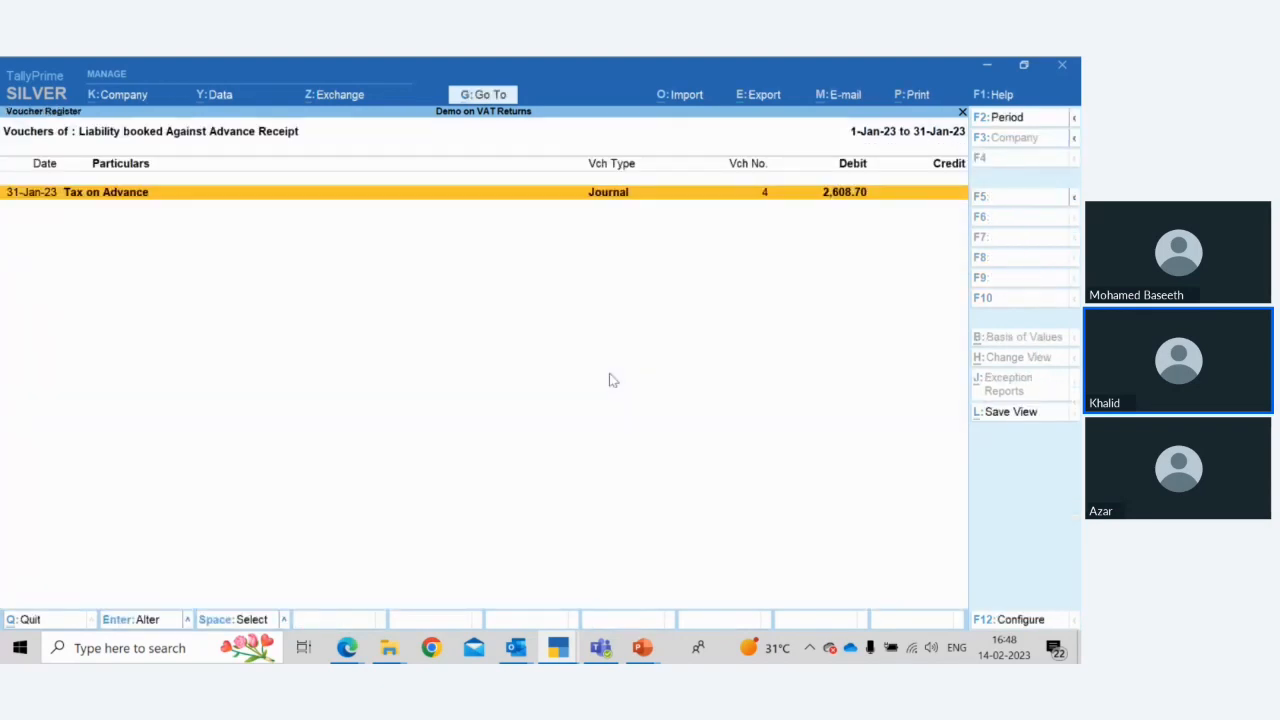
key(Escape)
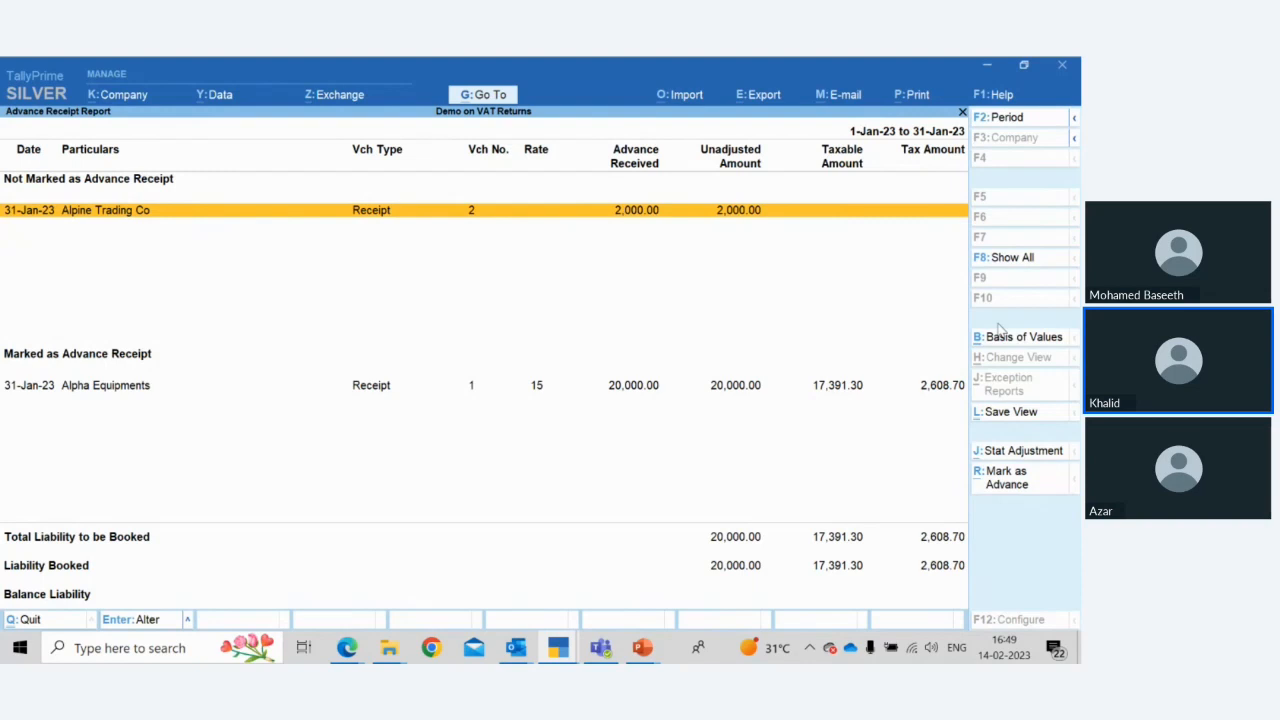
Open the Alpine Trading Co receipt and mark its nature of receipt as Advance Receipt
key(Return)
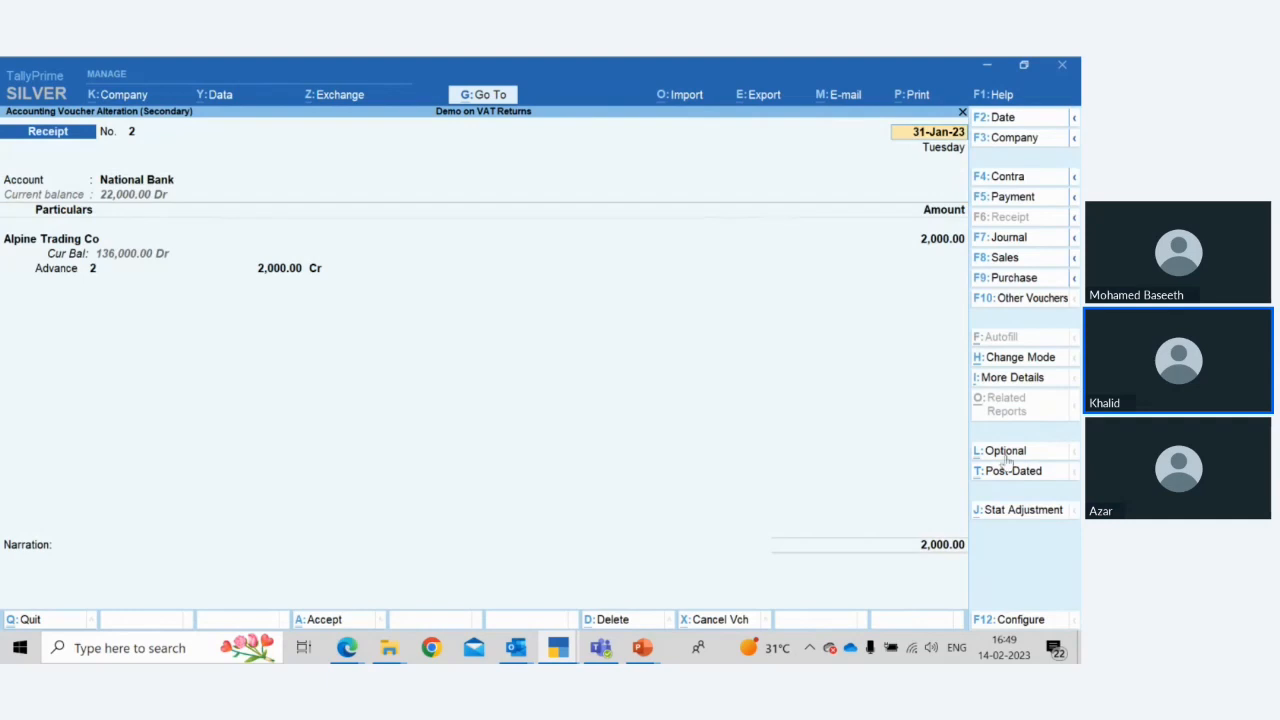
click(1012, 511)
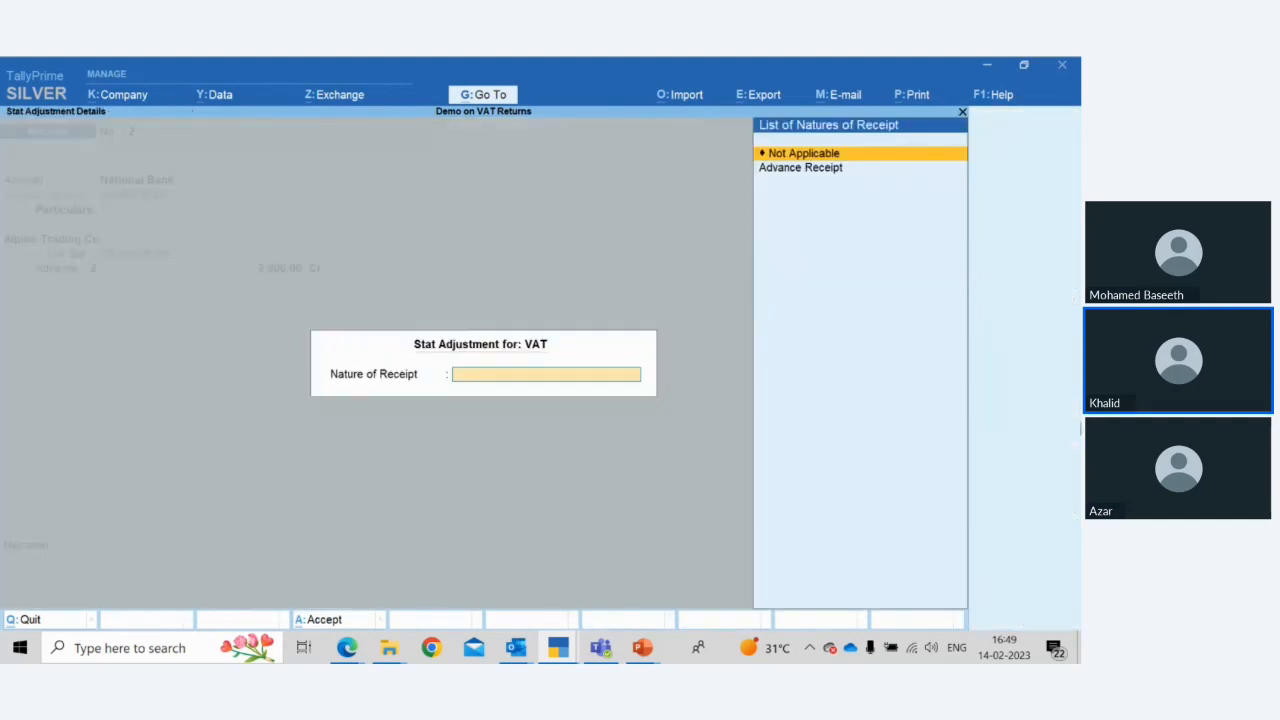
key(Down)
key(Return)
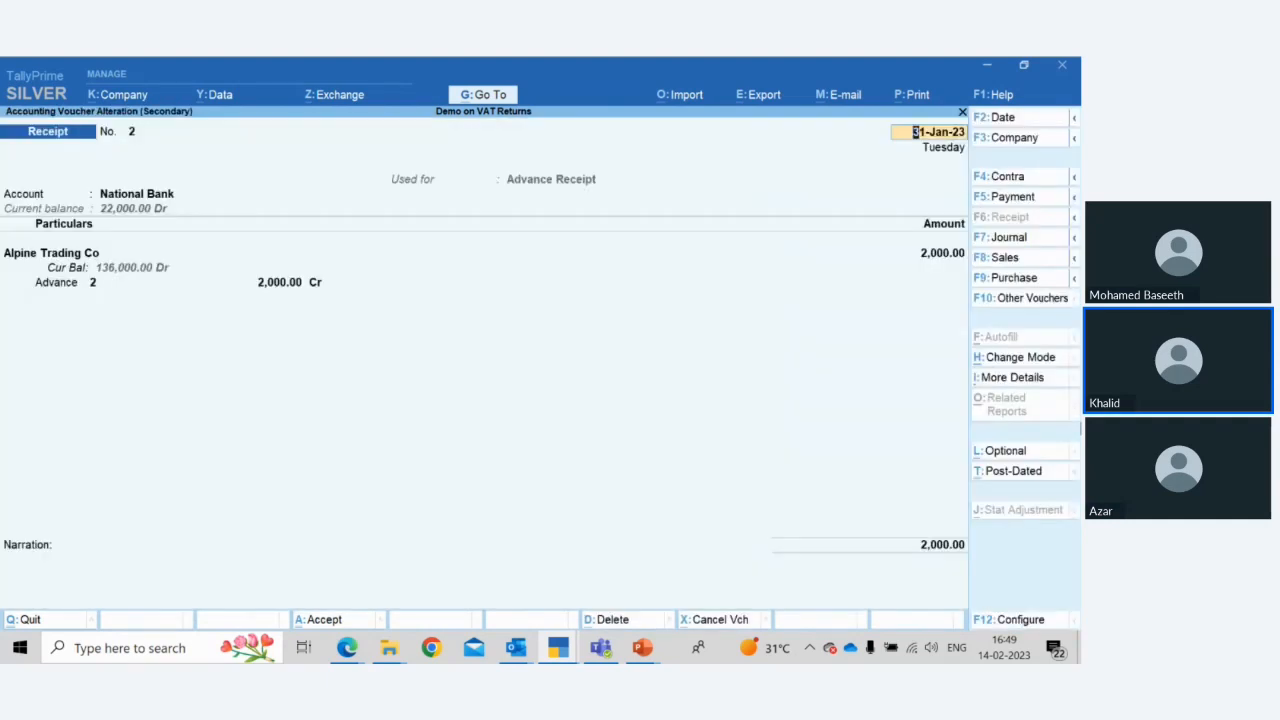
Enter an advance amount of 2000 at 15 % VAT for the Alpine Trading Co receipt and accept the voucher
key(Return)
key(Return)
key(Return)
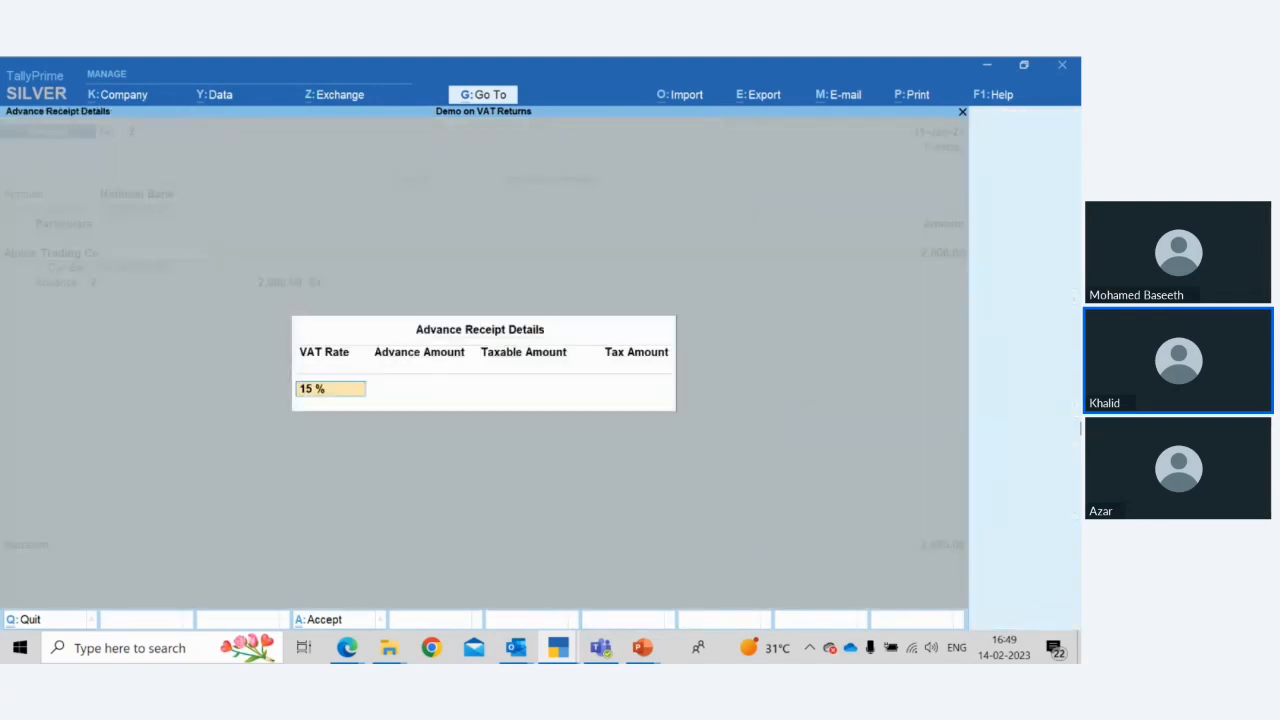
key(Return)
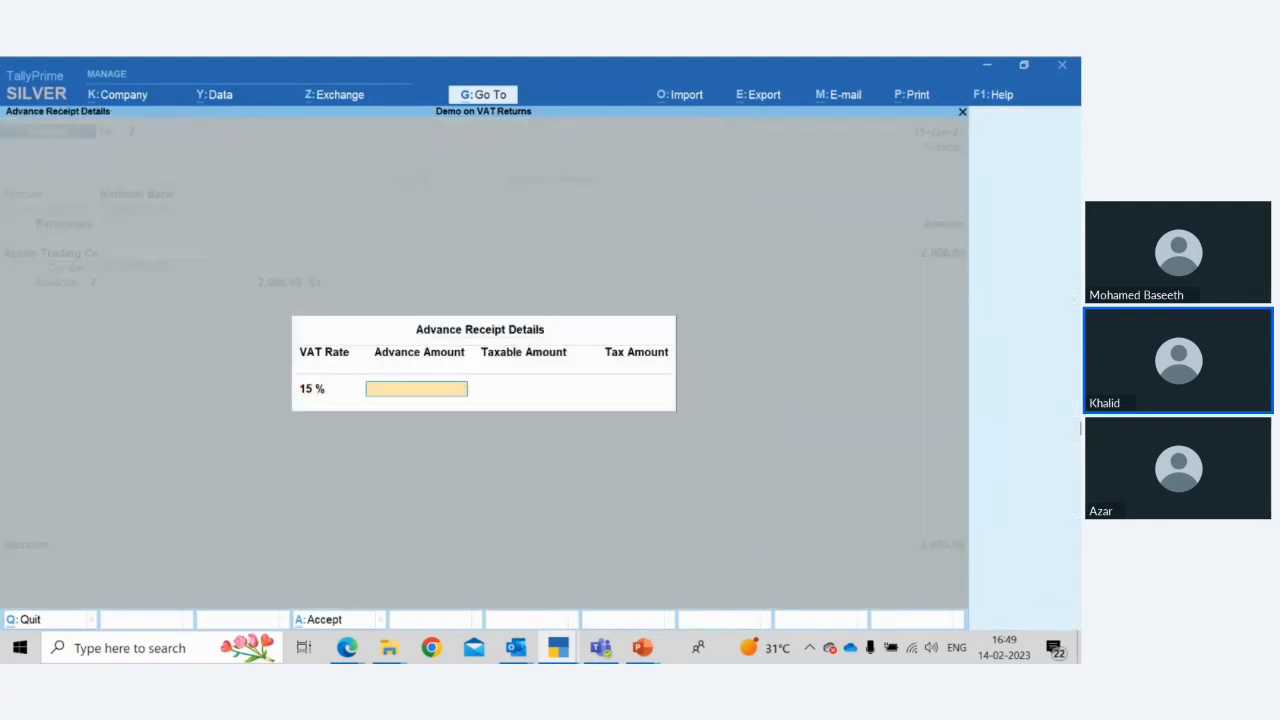
text(2000)
key(Return)
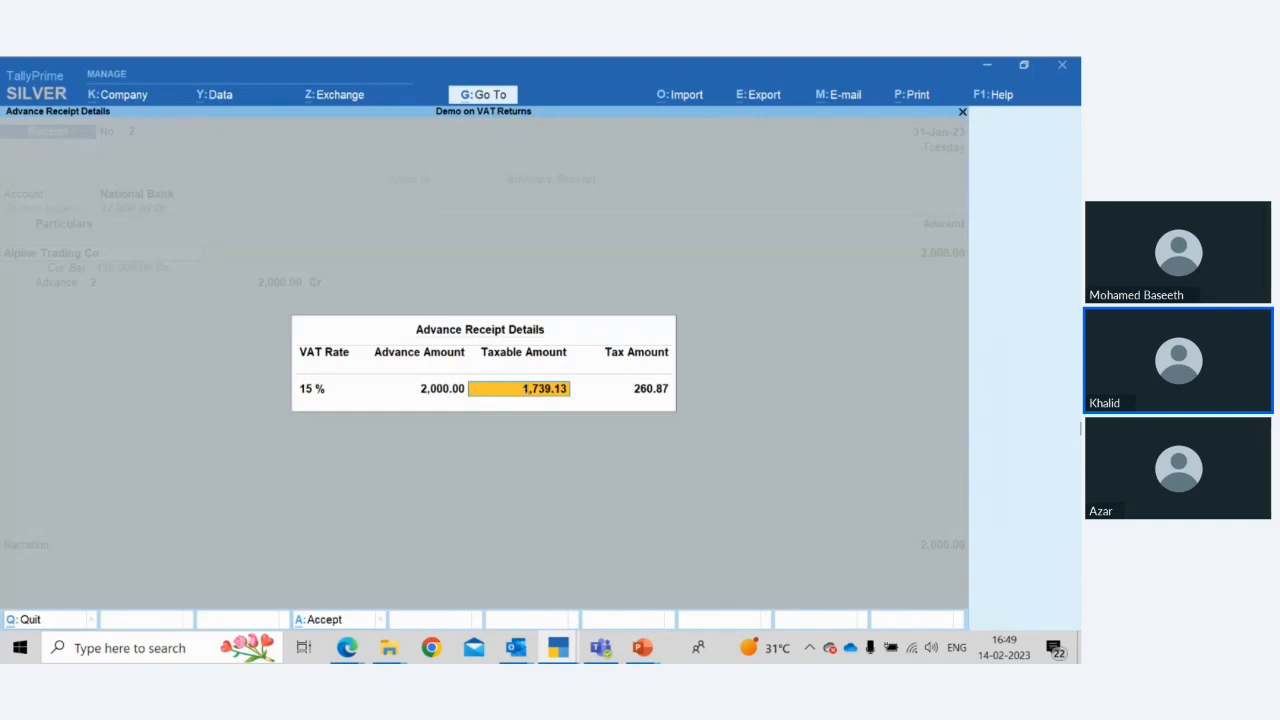
key(Return)
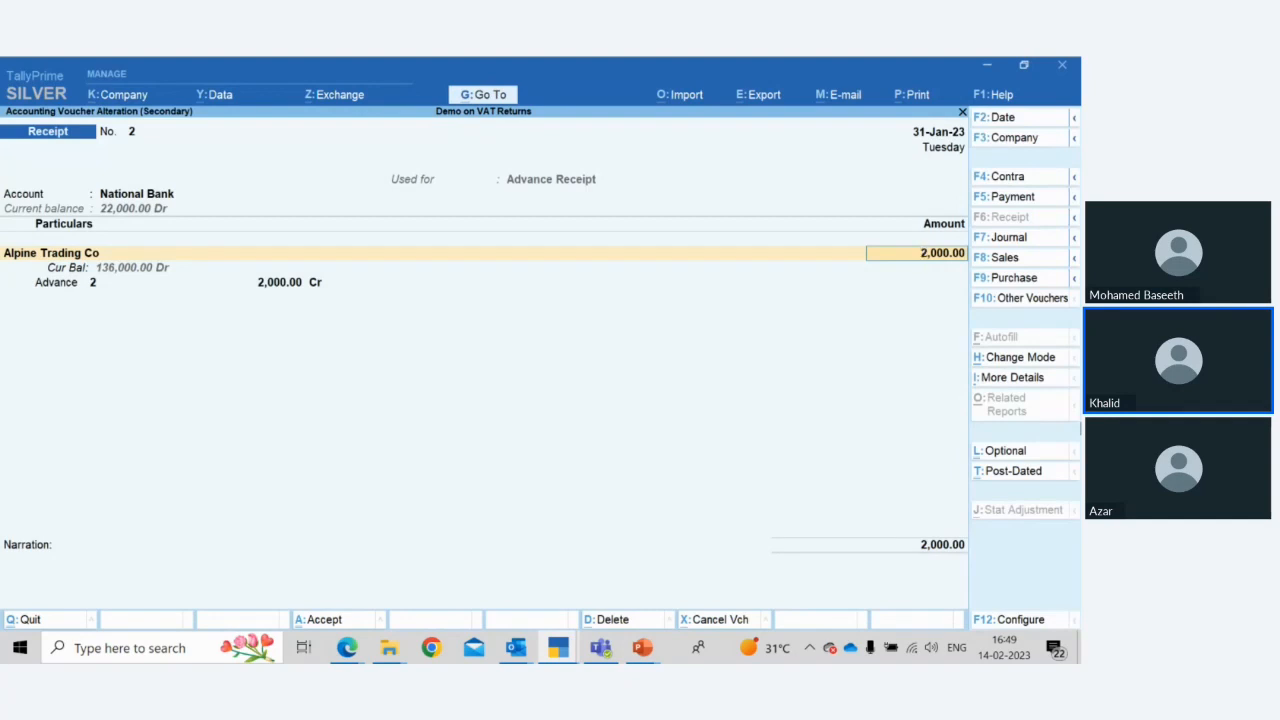
key(ctrl)
key(ctrl+a)
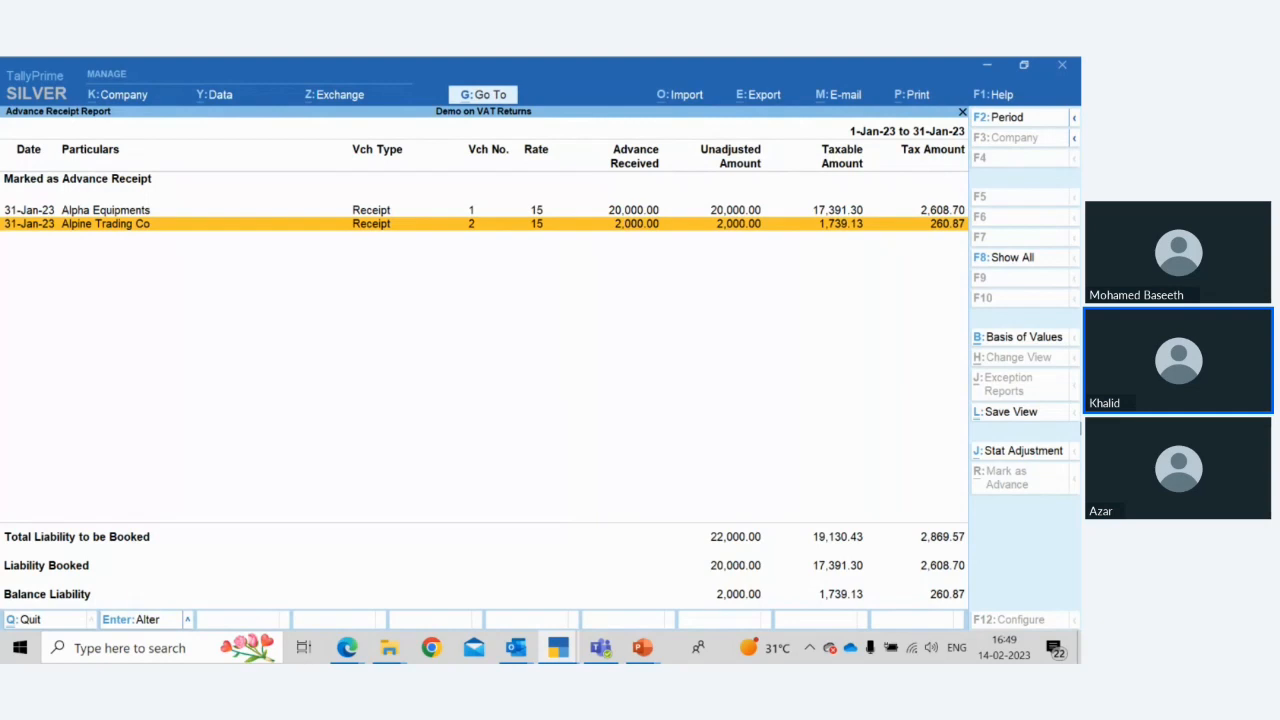
key(Down)
key(Down)
key(Down)
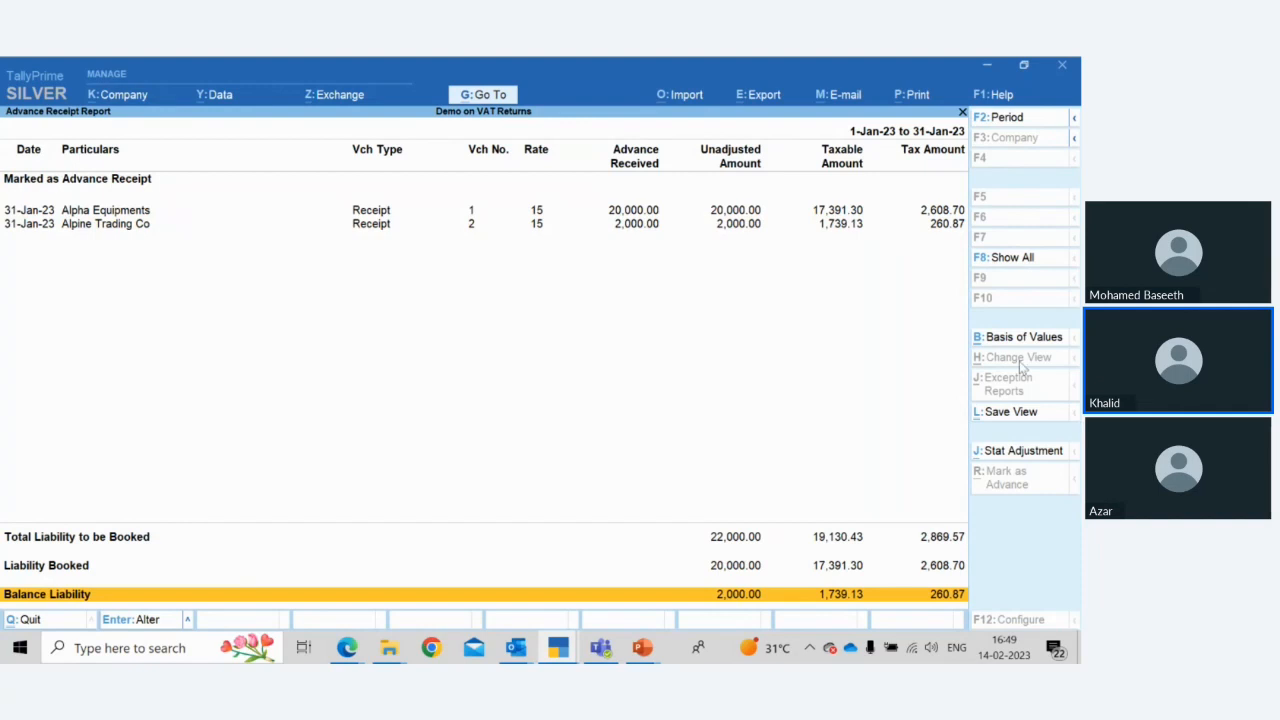
click(1013, 455)
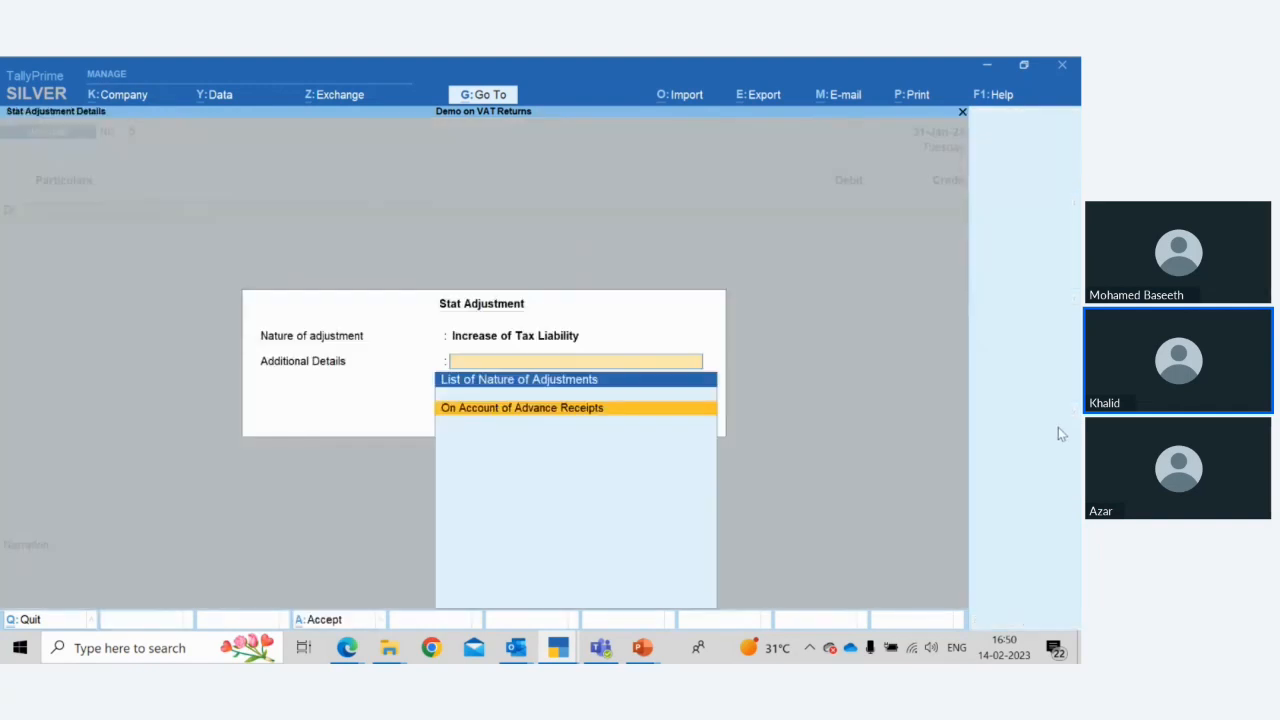
key(Return)
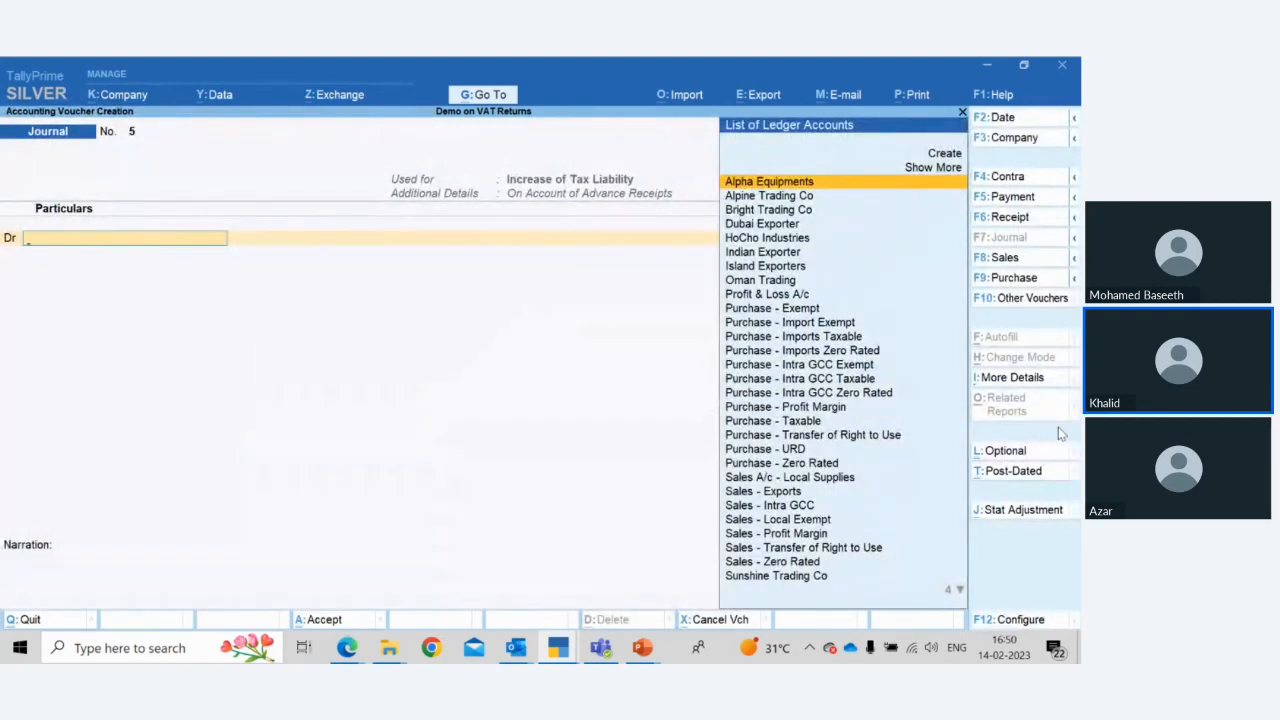
text(Tax)
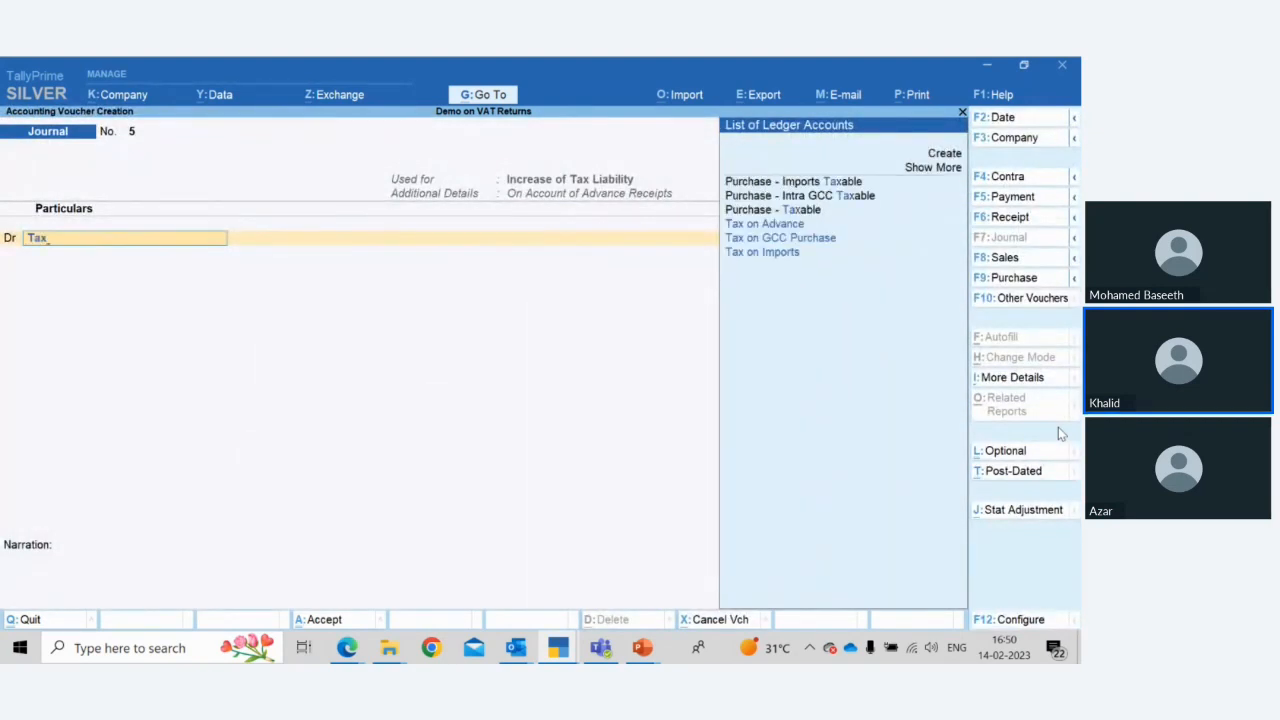
key(Down)
key(Down)
key(Up)
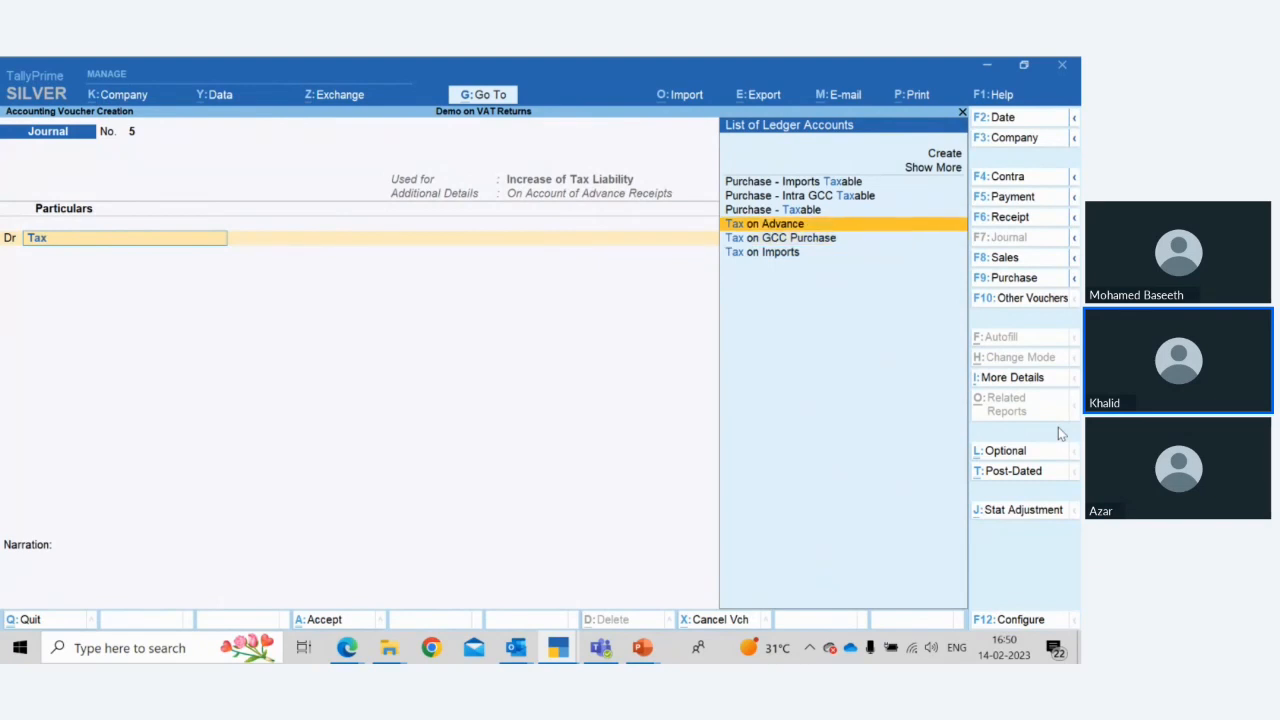
key(Return)
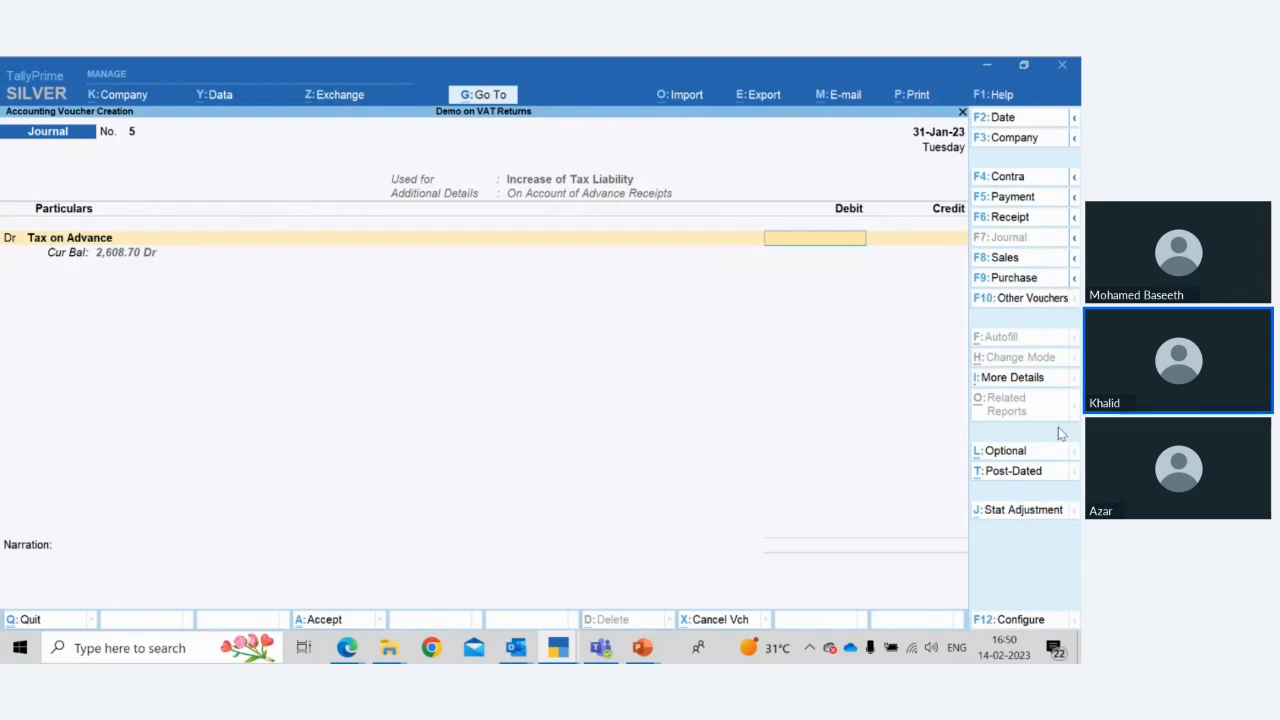
key(Escape)
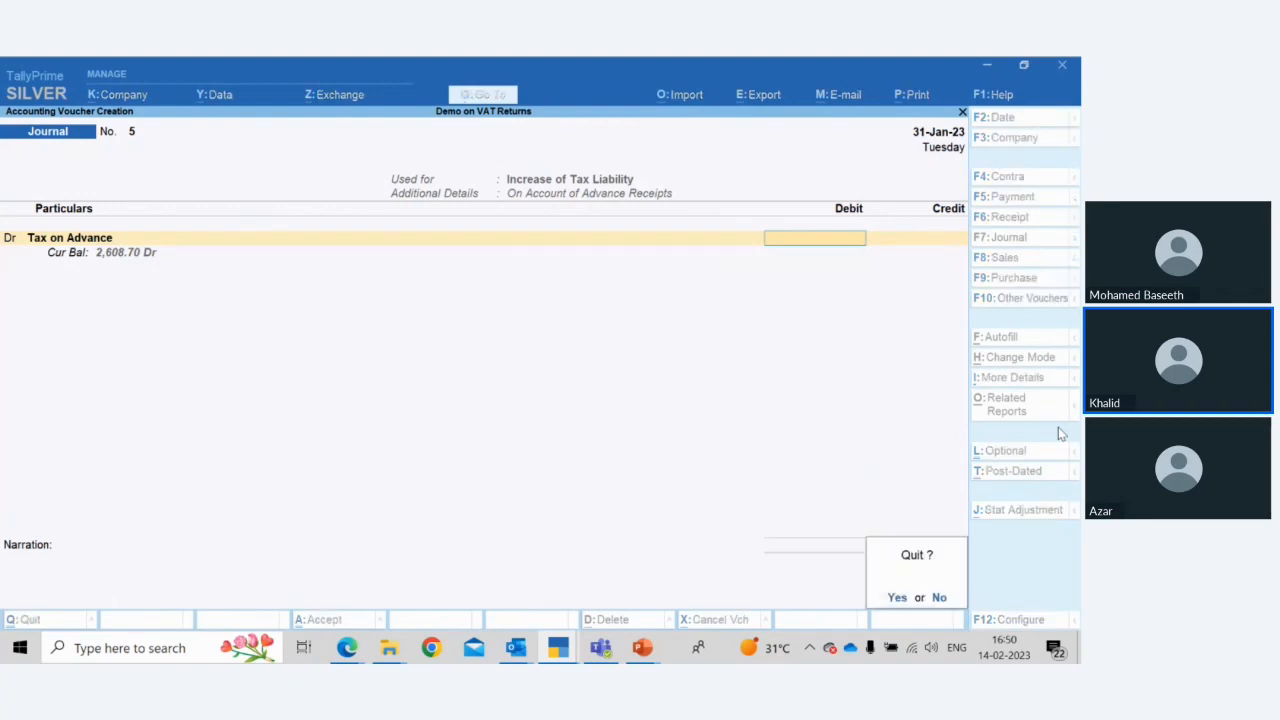
key(Return)
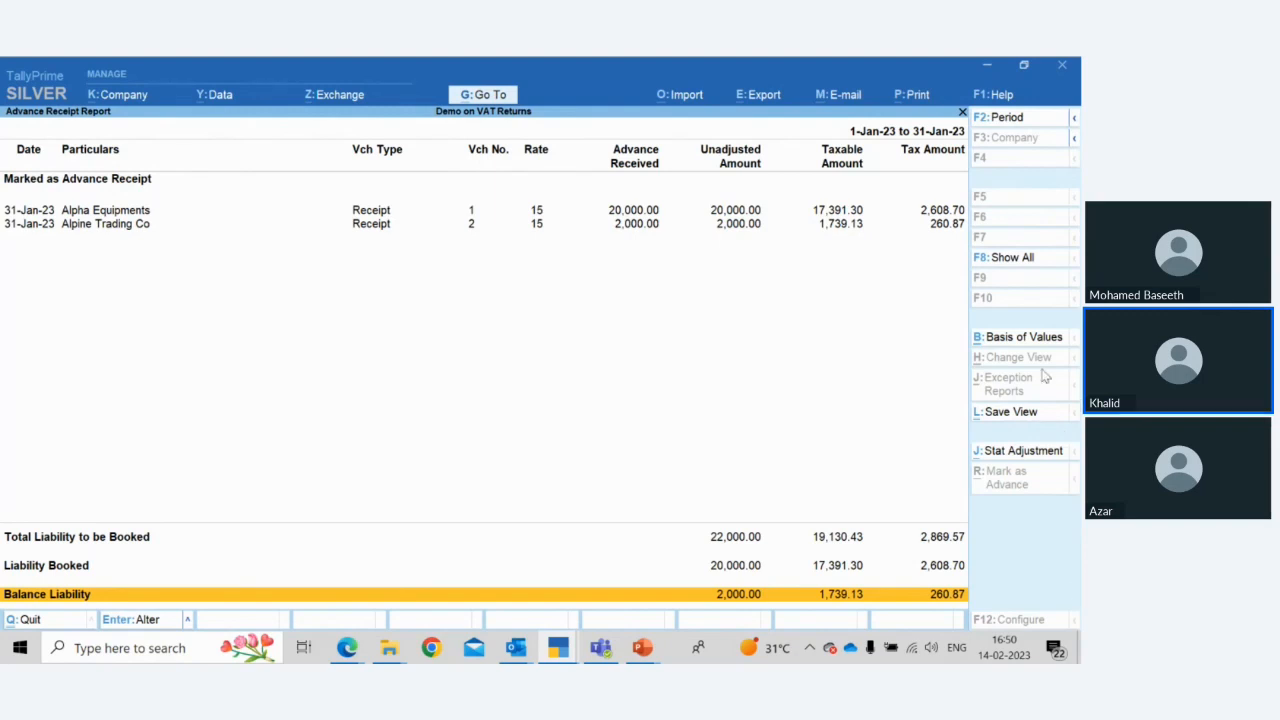
Start a stat adjustment journal on account of advance receipts and debit Tax on Advance by 260.87
click(1038, 452)
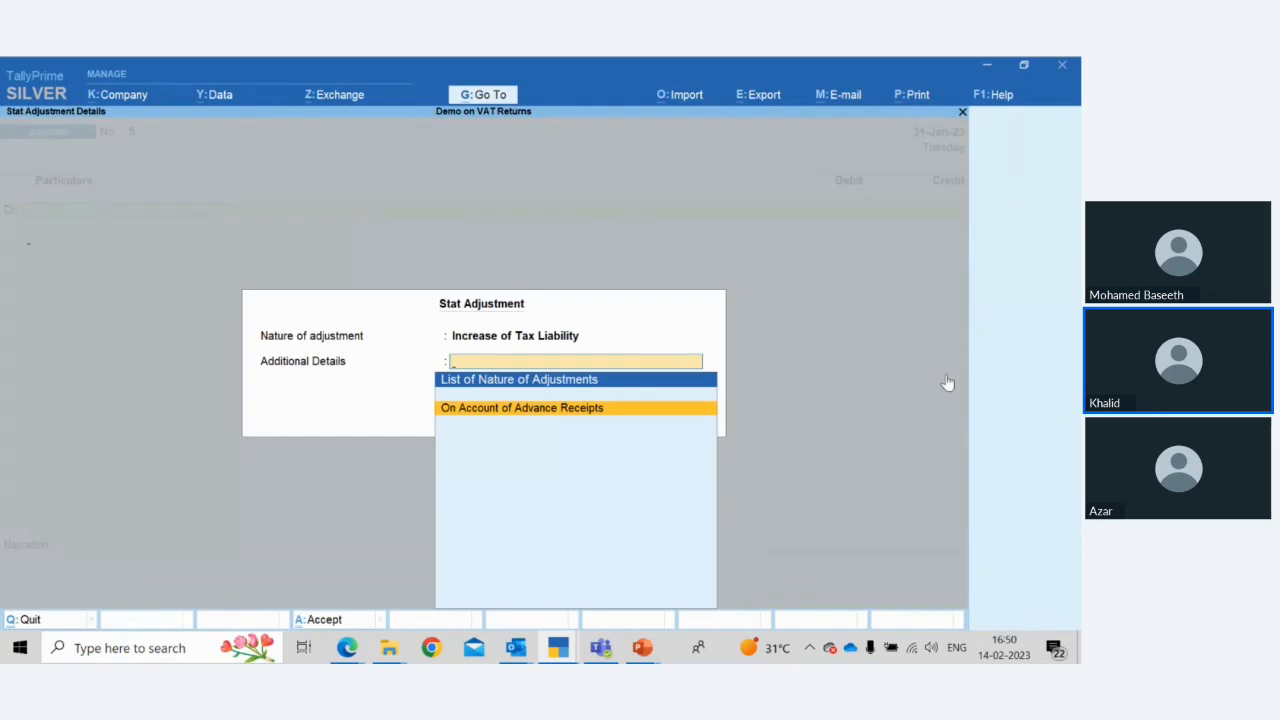
key(Return)
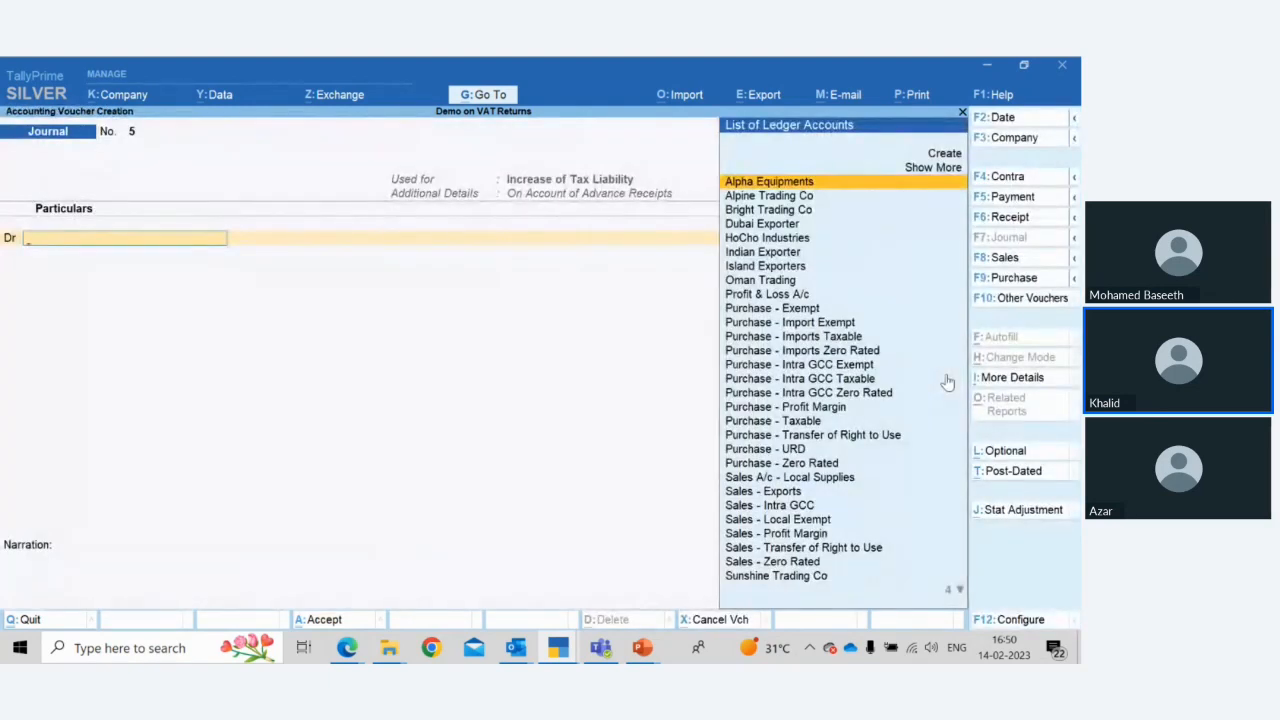
text(Tax)
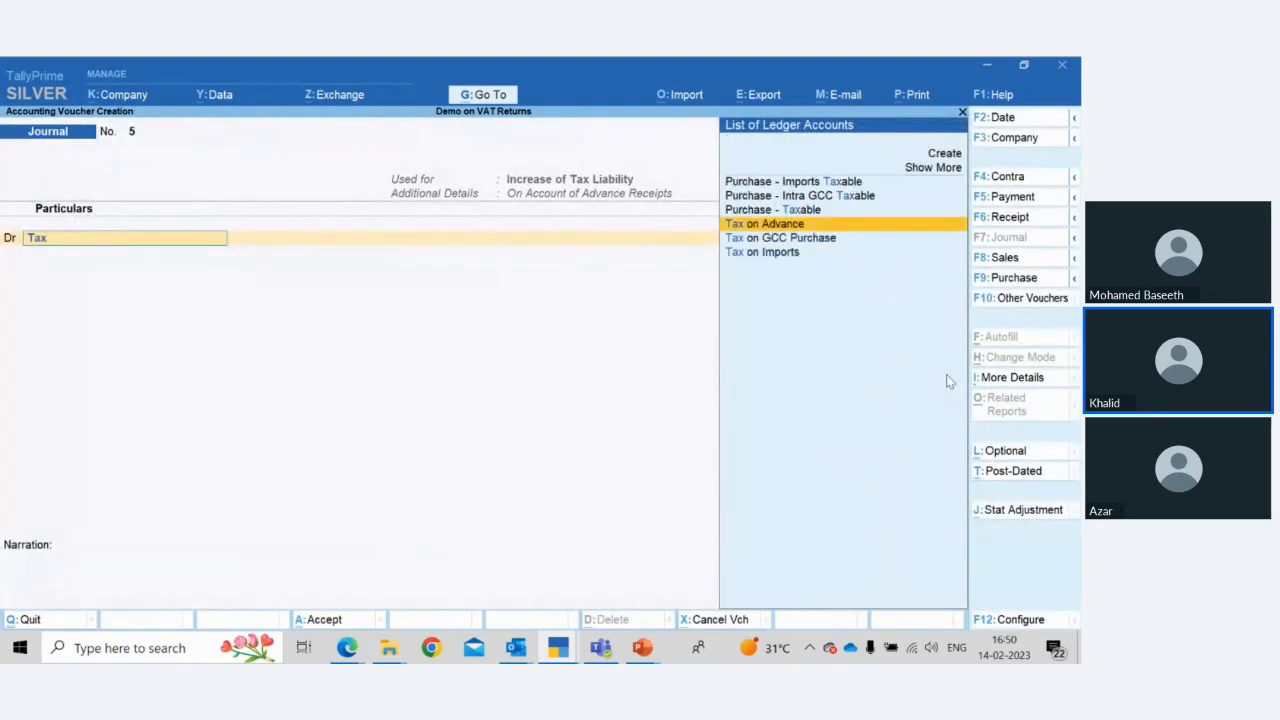
key(Return)
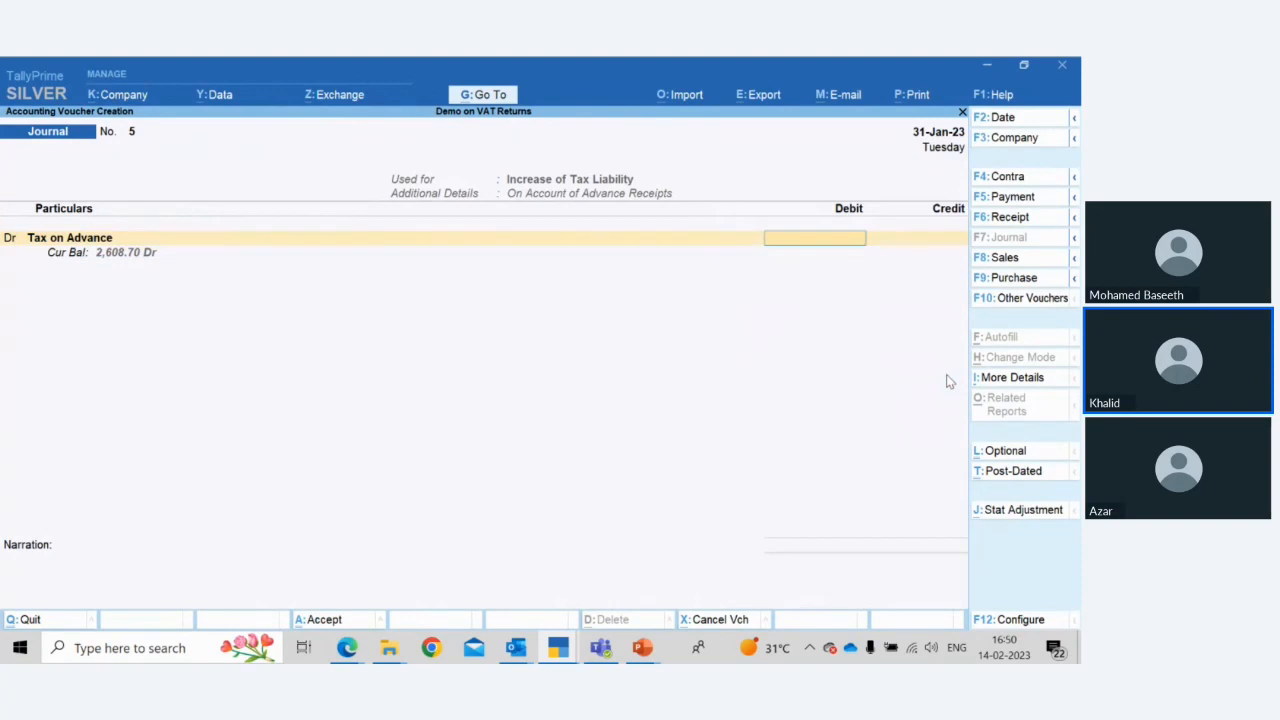
text(260.87)
key(Return)
Credit the VAT ledger, set the 15 % taxable value to 1739.13, and accept the journal
key(Return)
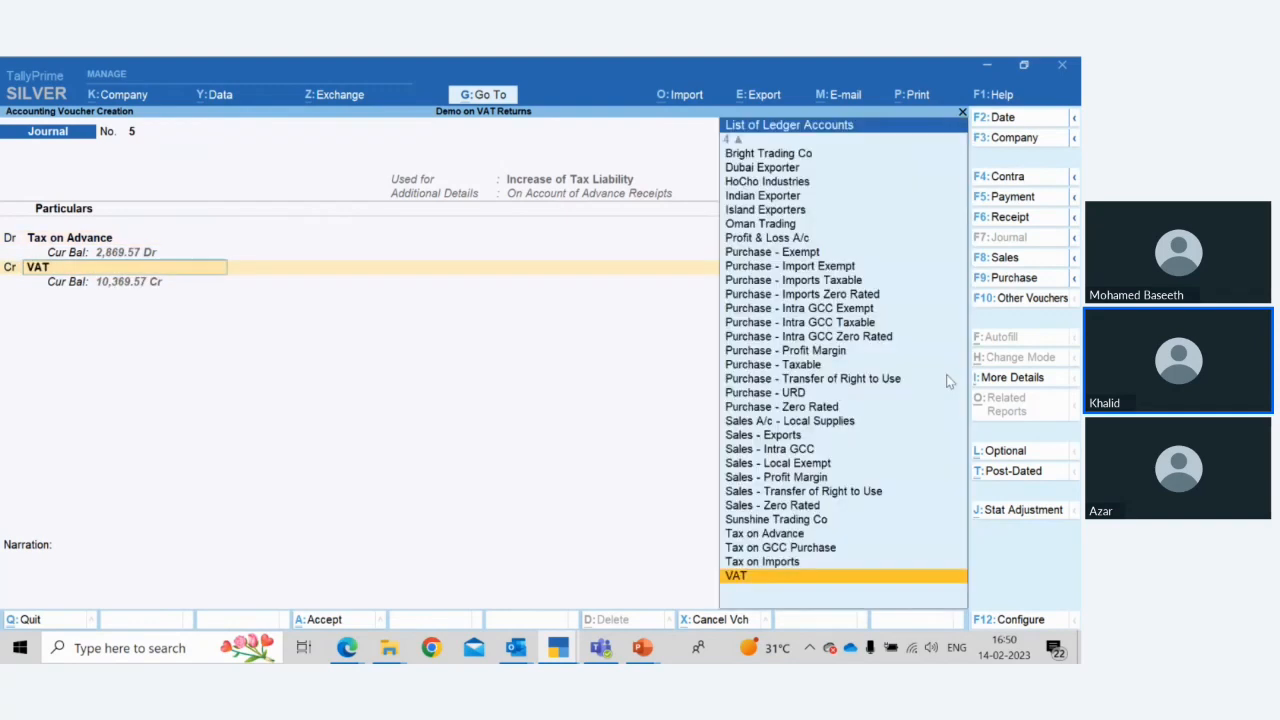
key(Return)
key(Return)
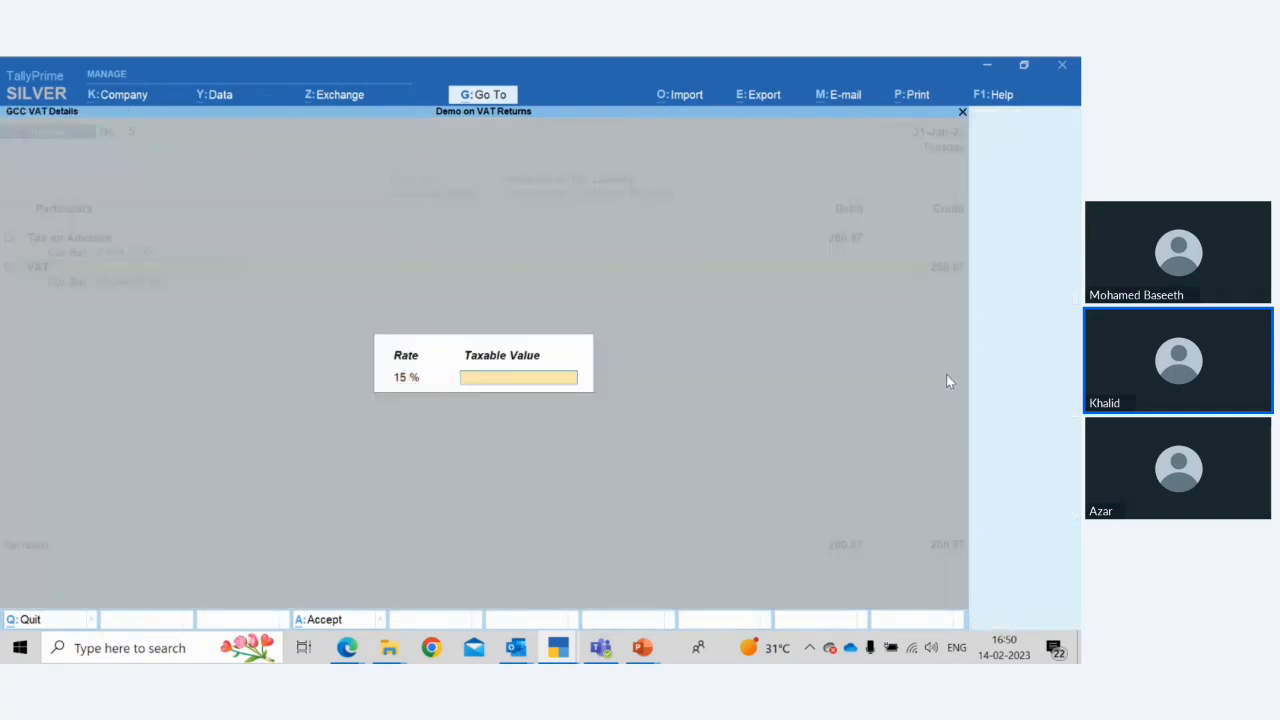
text(1739.13)
key(Return)
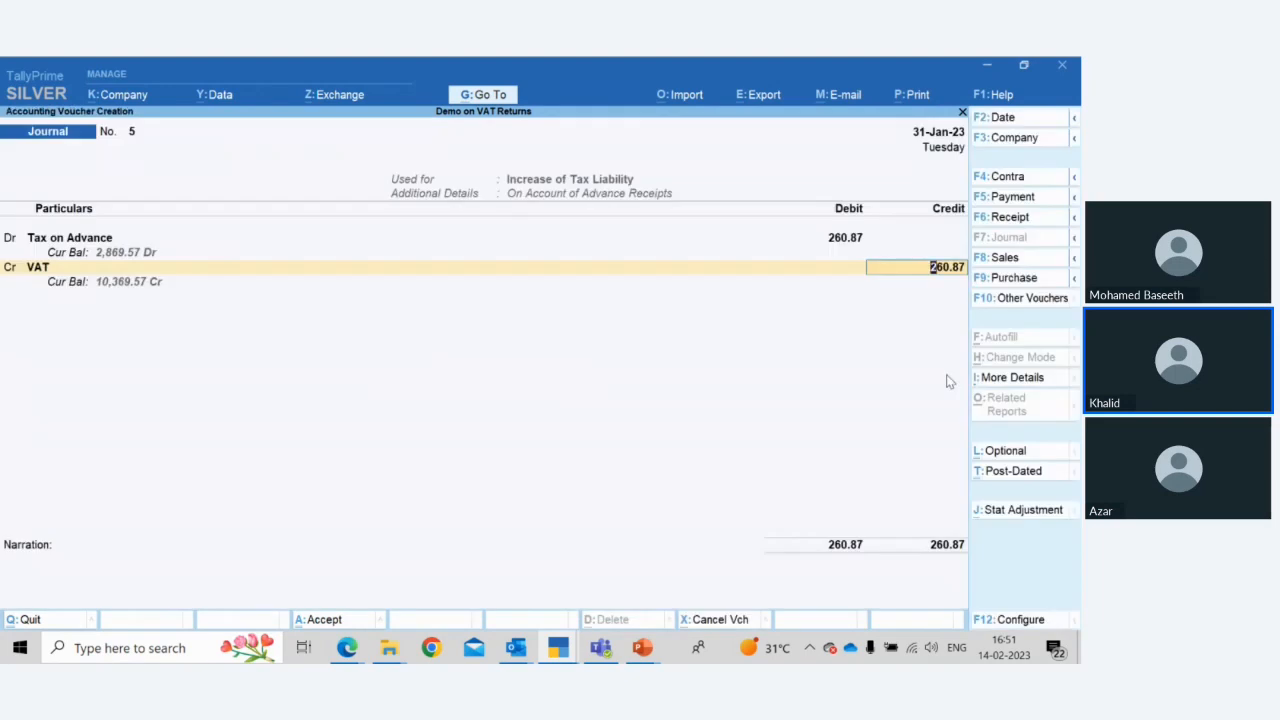
key(Return)
key(Return)
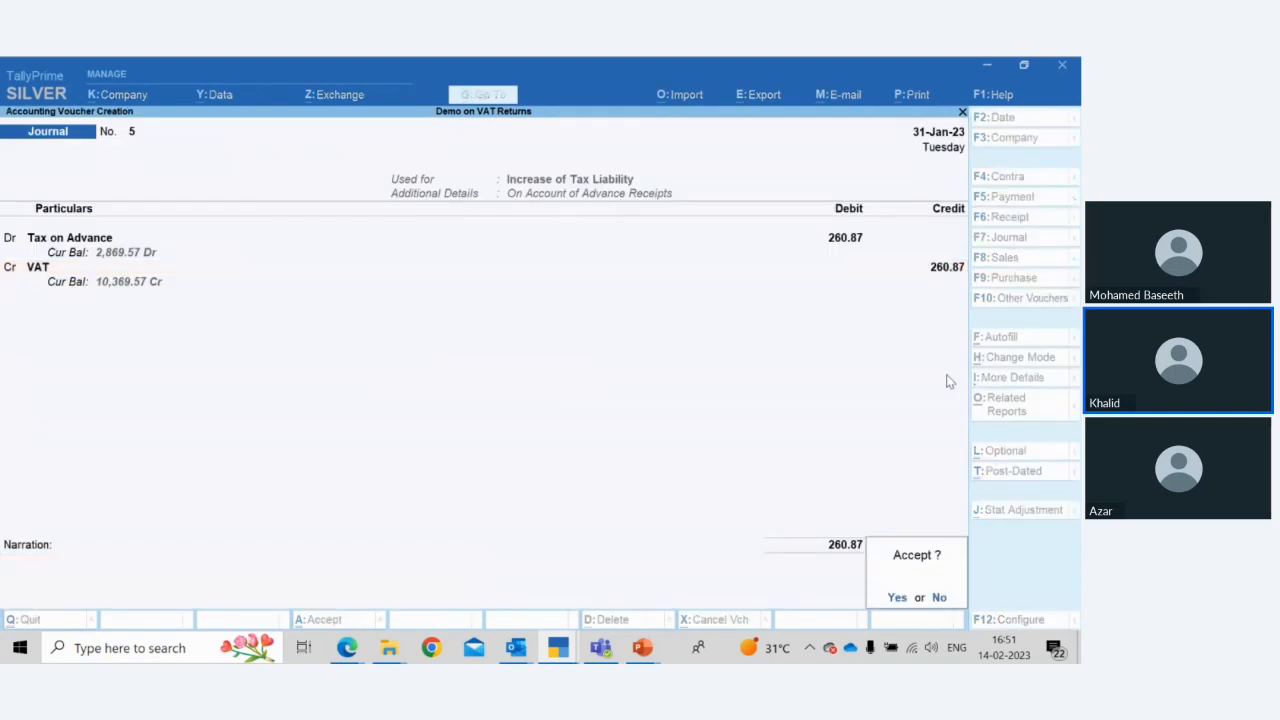
key(Return)
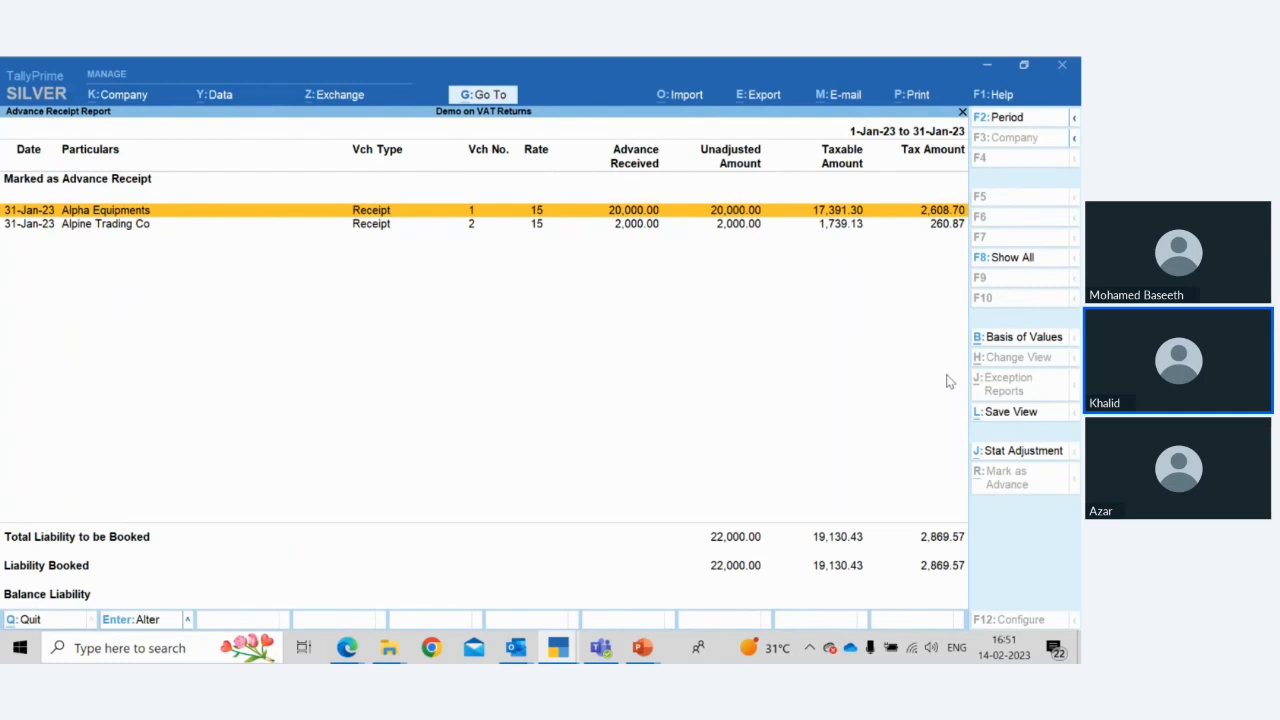
Open the Reverse Charge Report from VAT Reports and review its imports and intra GCC entries
key(Escape)
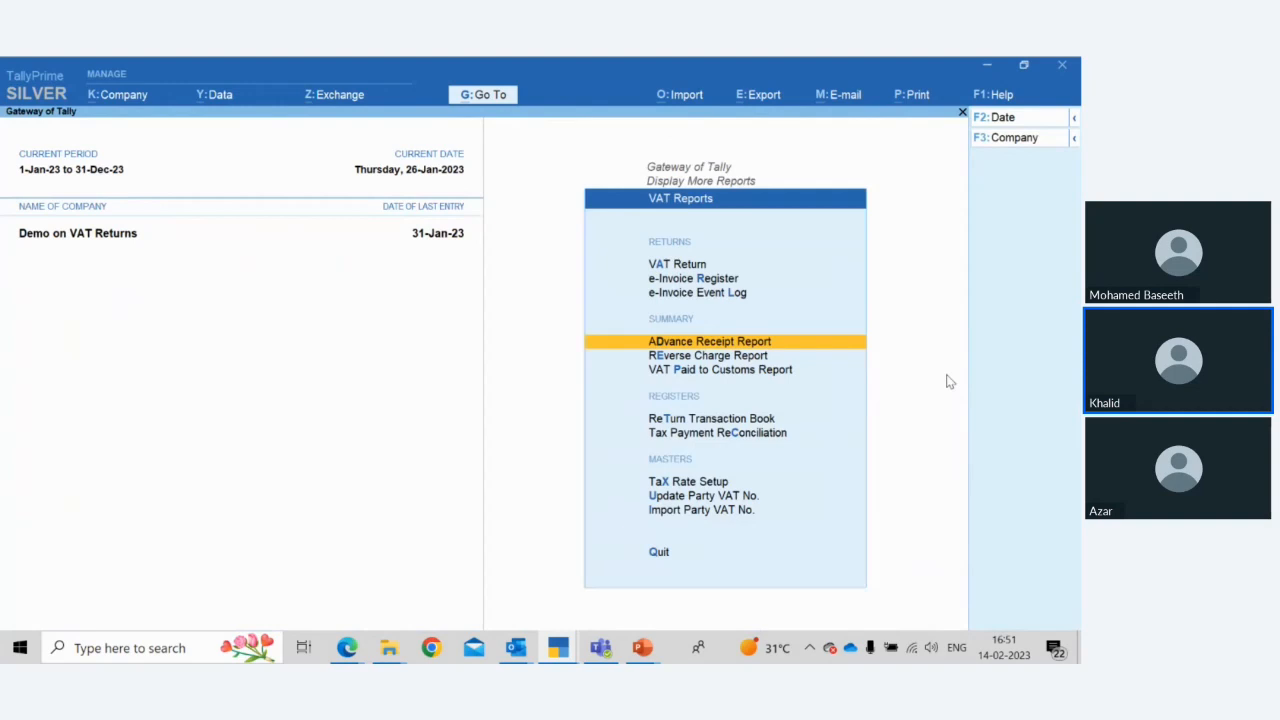
key(Down)
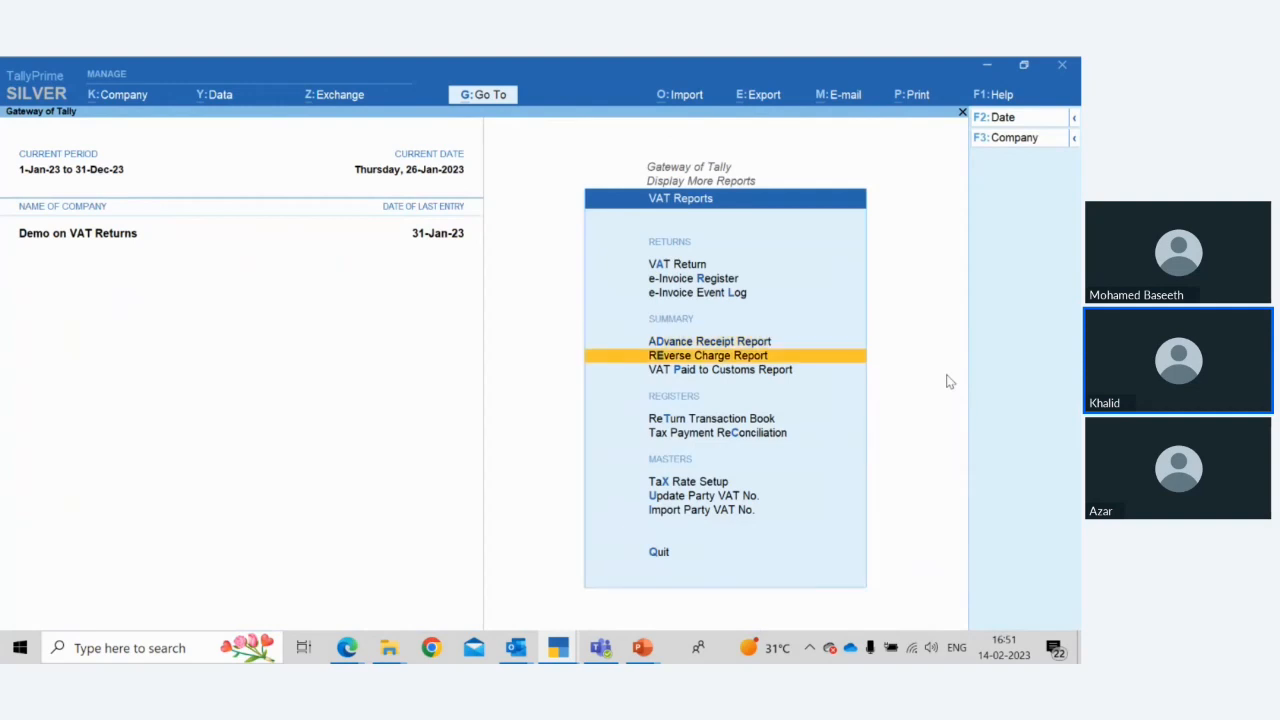
key(Return)
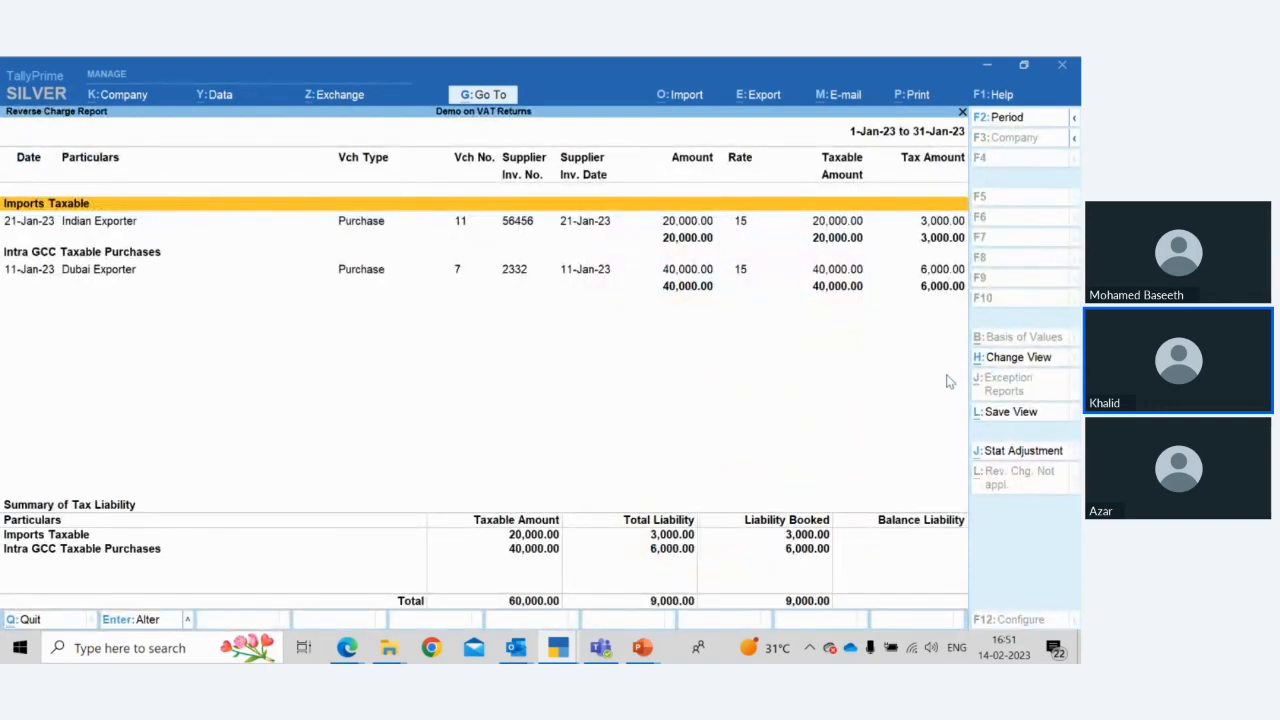
key(Down)
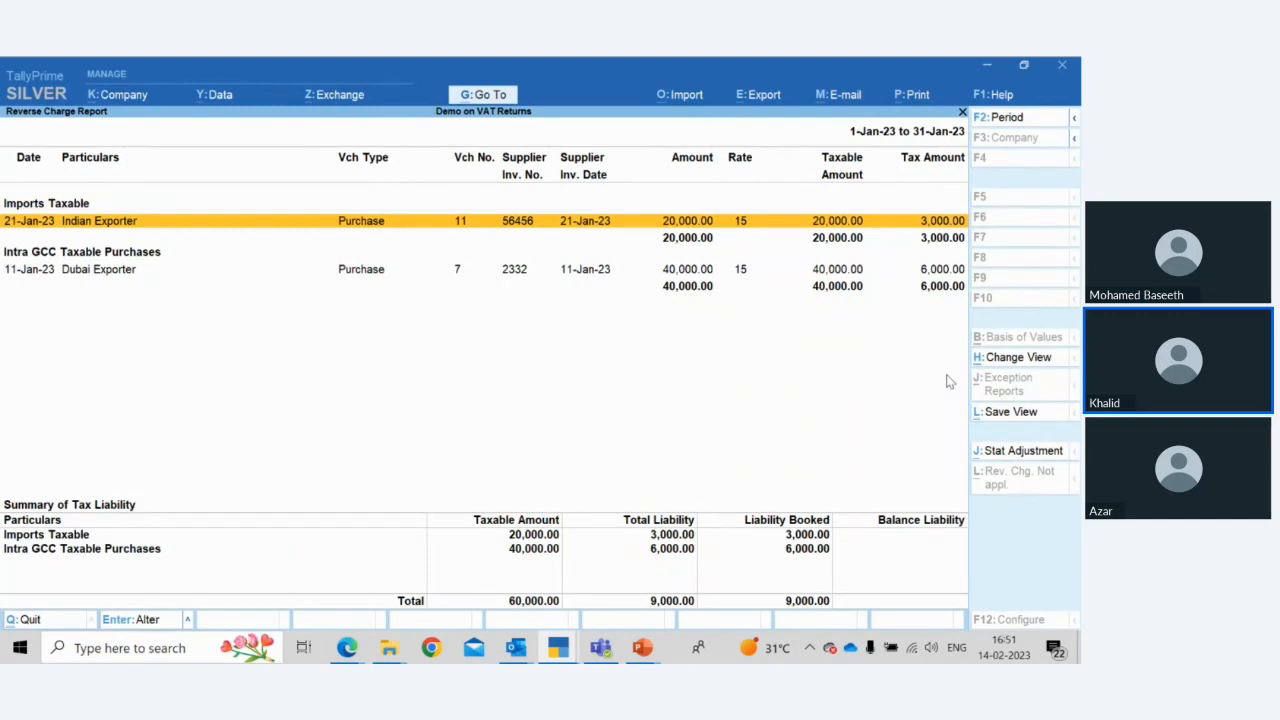
key(Down)
key(Down)
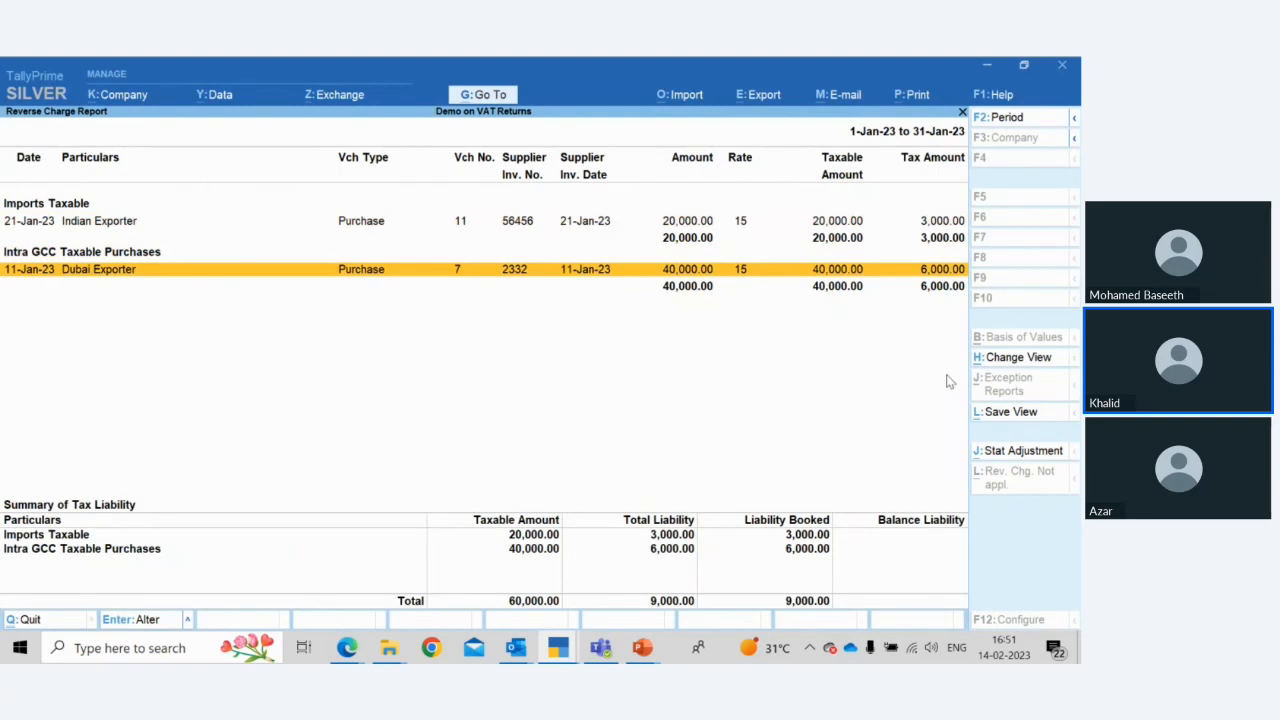
key(Up)
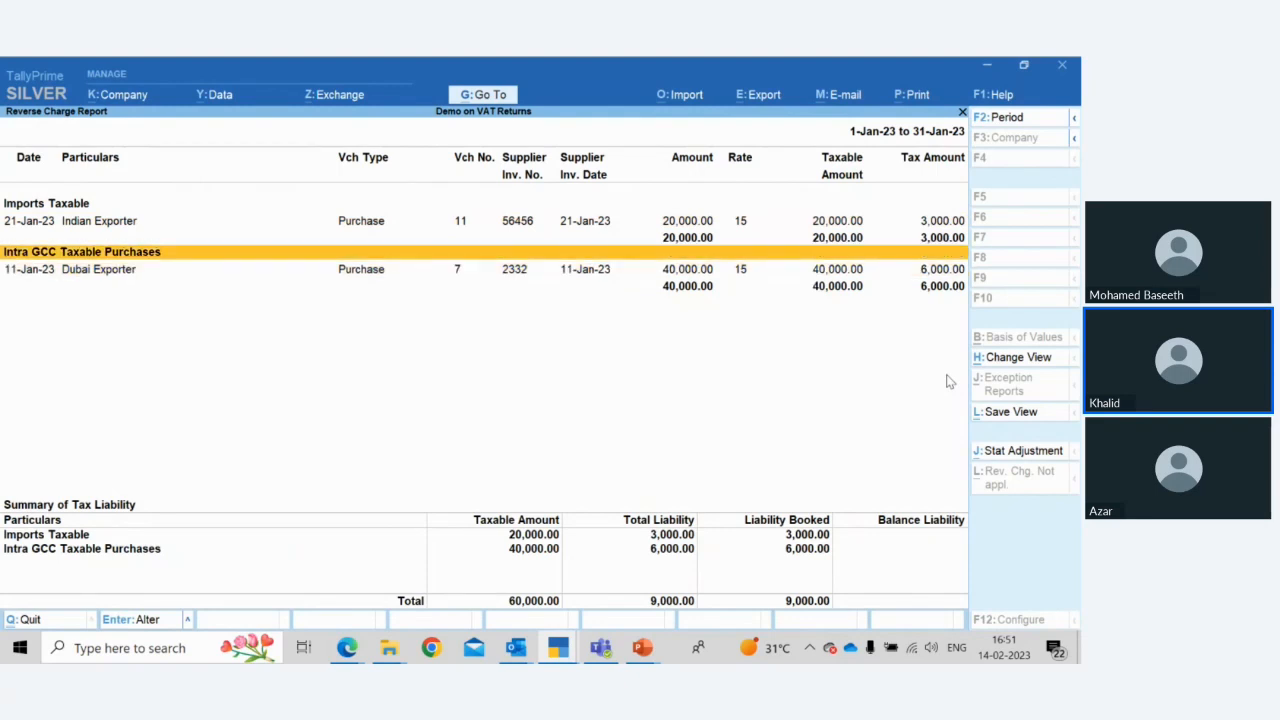
key(Down)
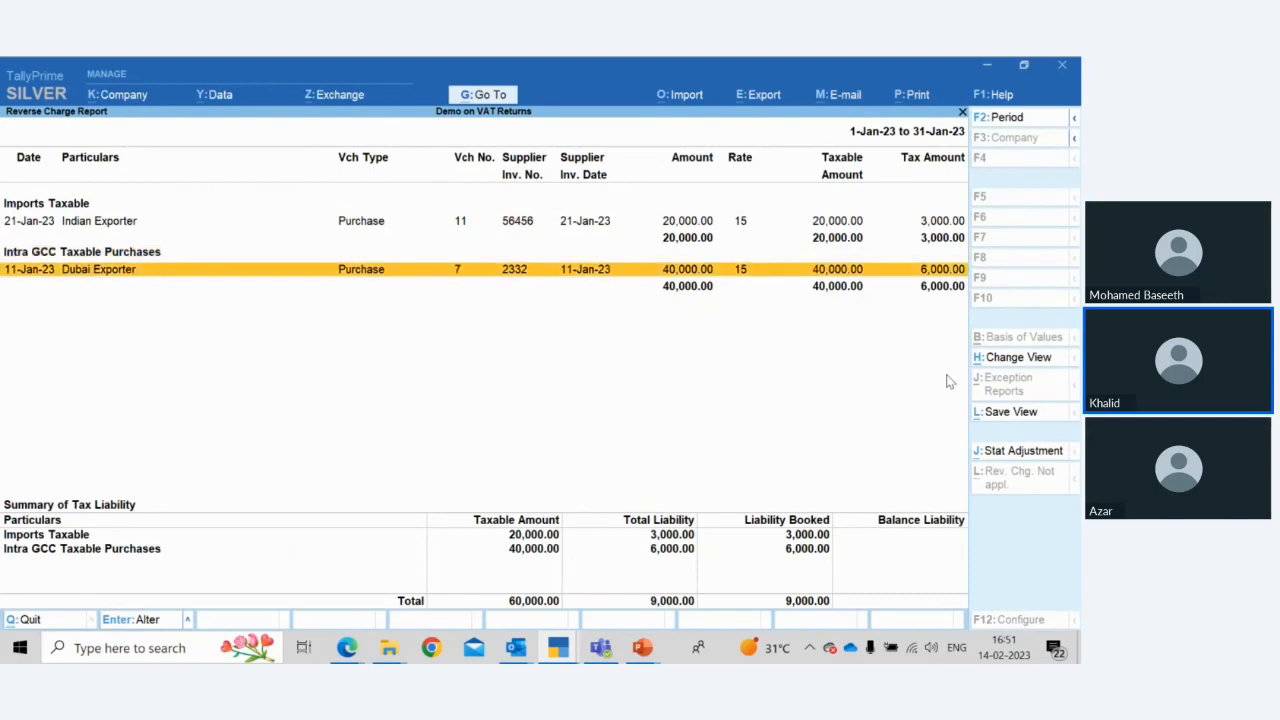
Open the Dubai Exporter purchase voucher and inspect its party ledger master and purchase ledger
key(Return)
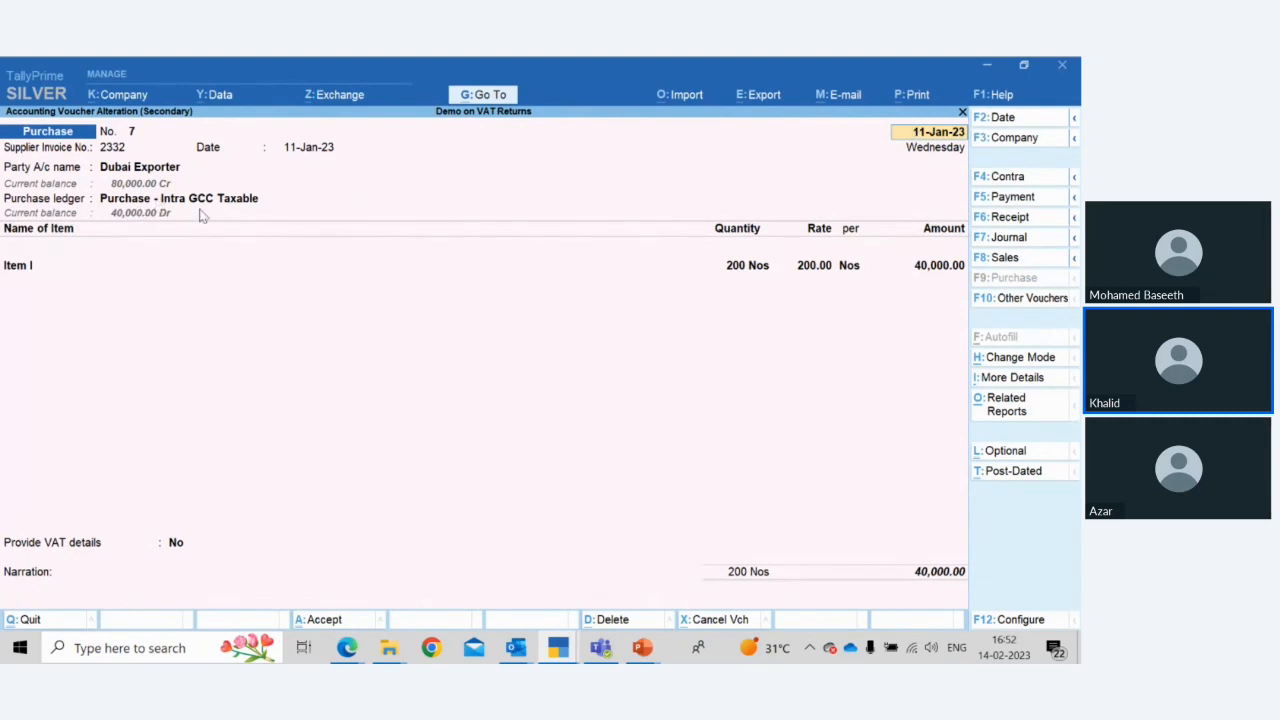
key(Return)
key(Return)
key(Return)
key(Return)
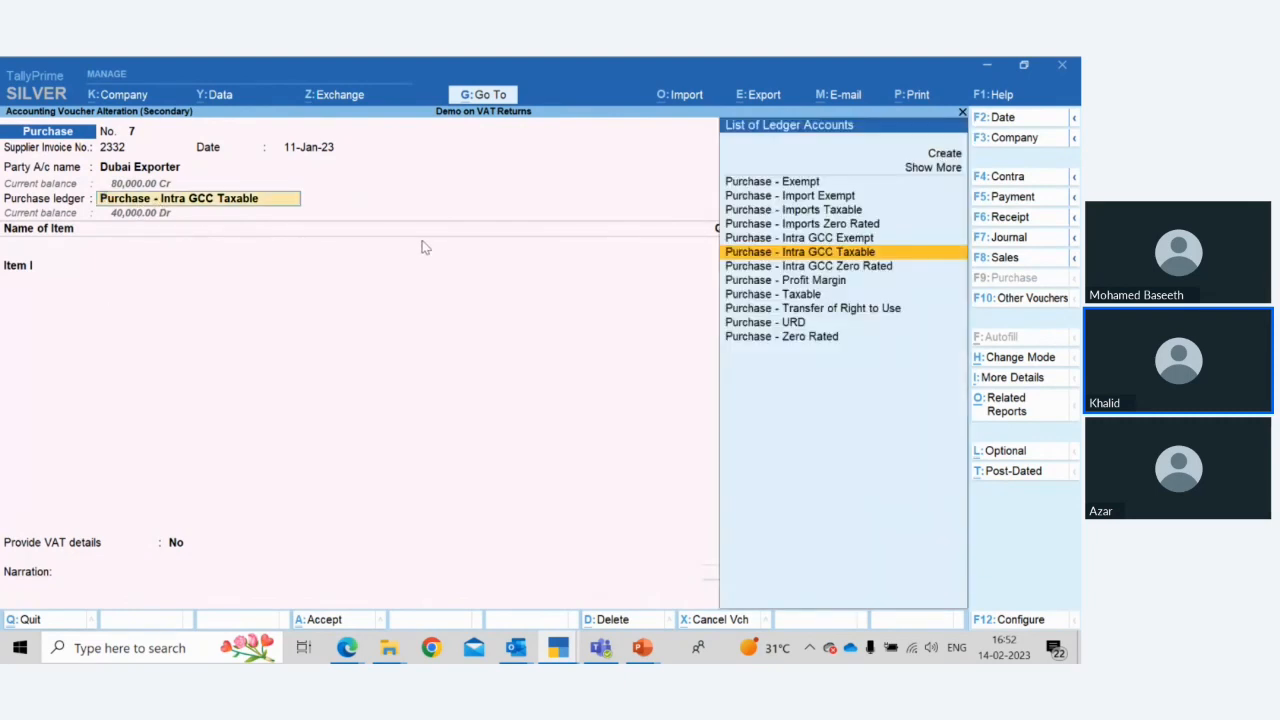
key(BackSpace)
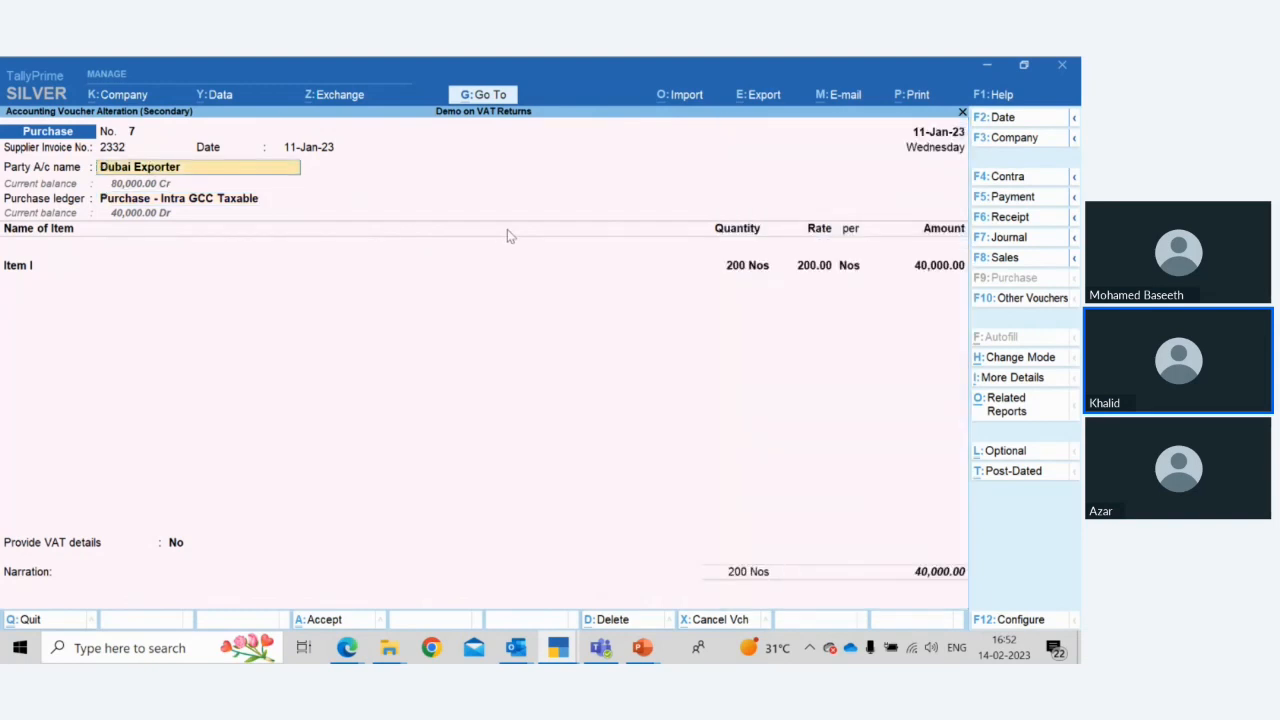
key(ctrl+Return)
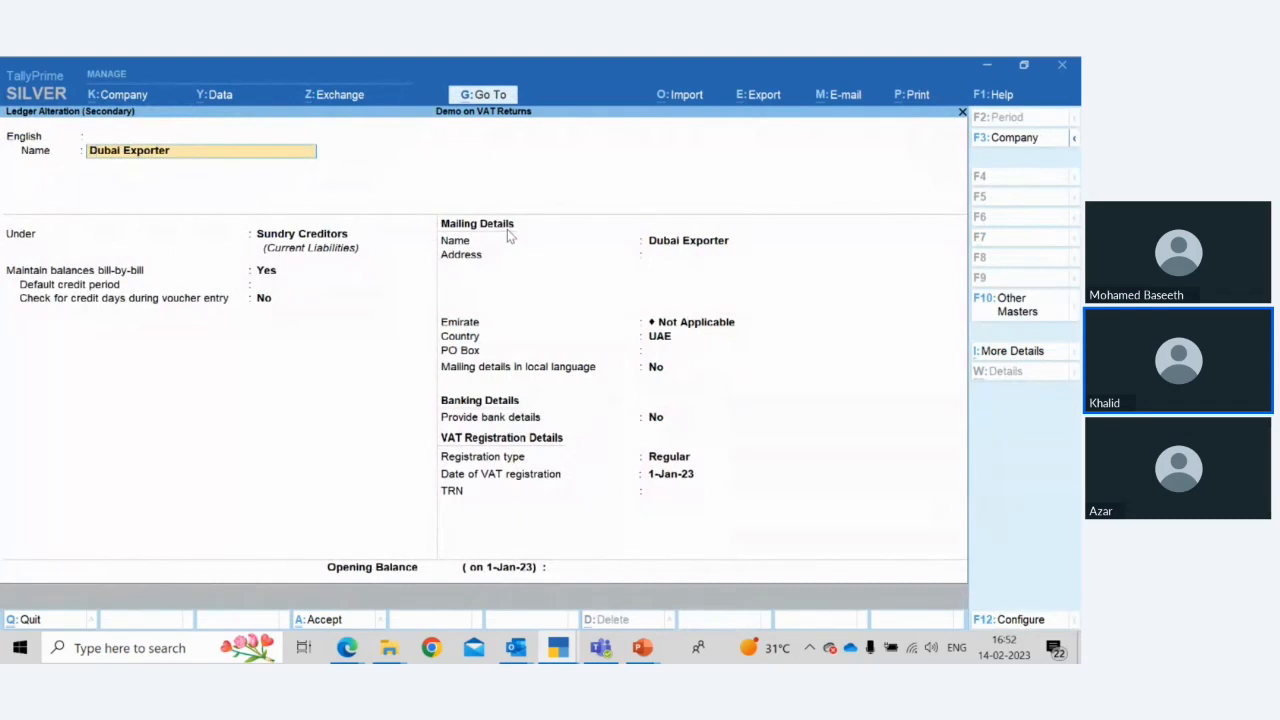
key(Escape)
key(y)
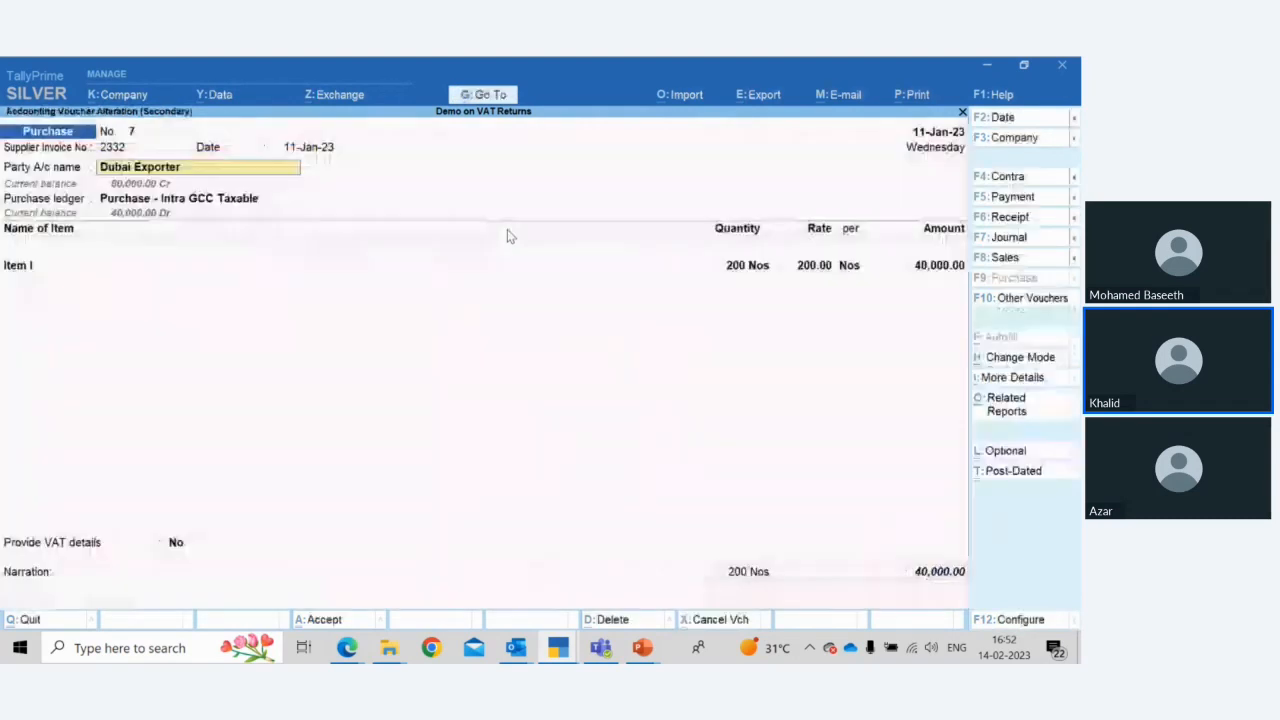
key(Return)
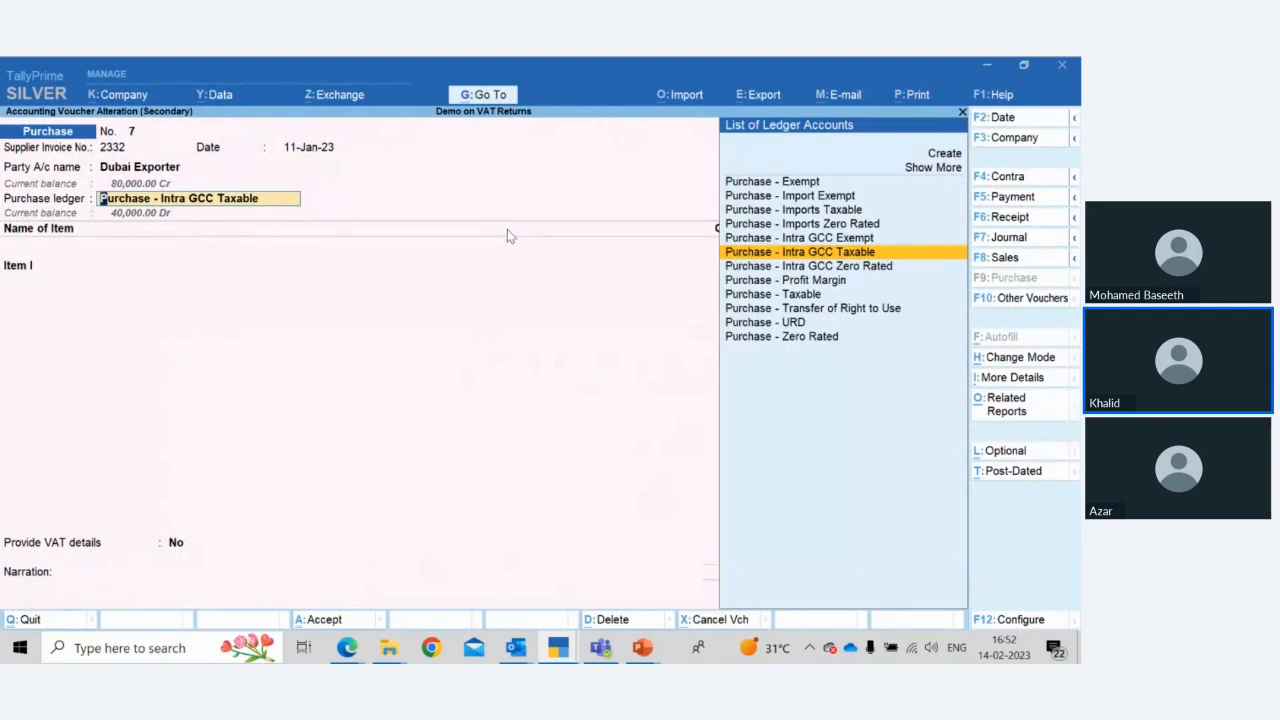
Inspect the Purchase - Intra GCC Taxable ledger master's statutory details and return to the purchase voucher
key(ctrl+Return)
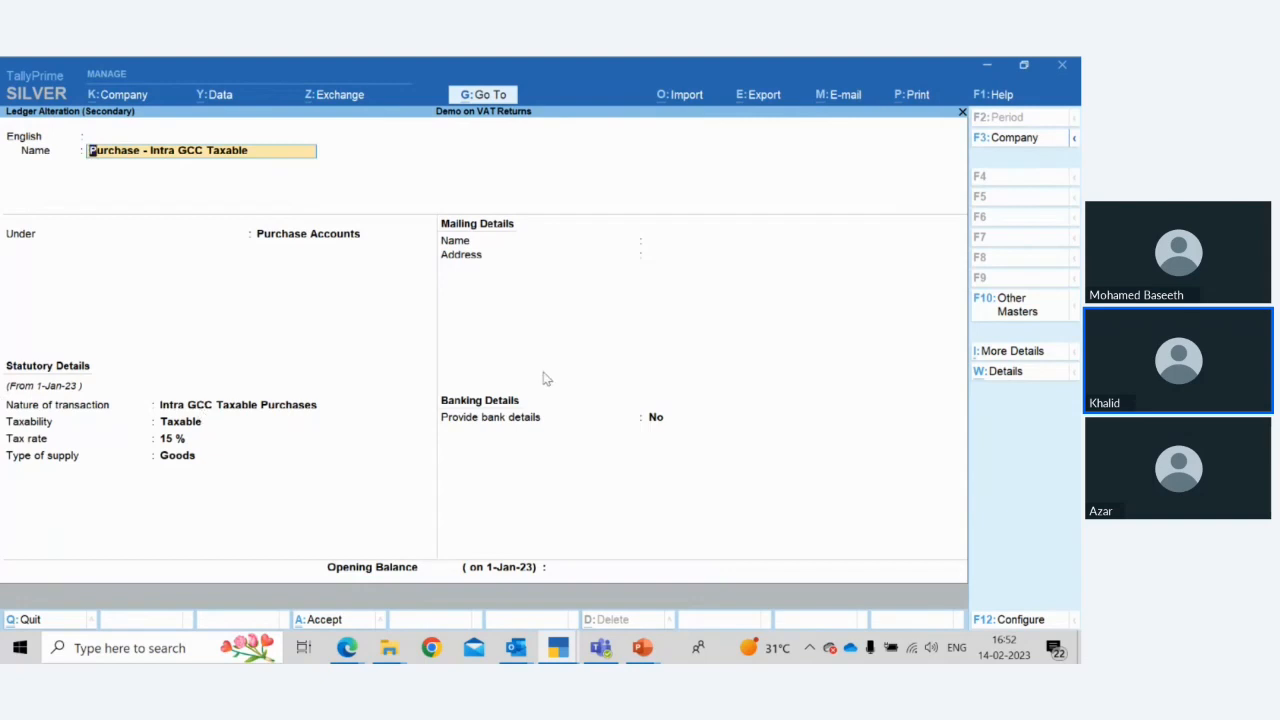
key(Return)
key(Return)
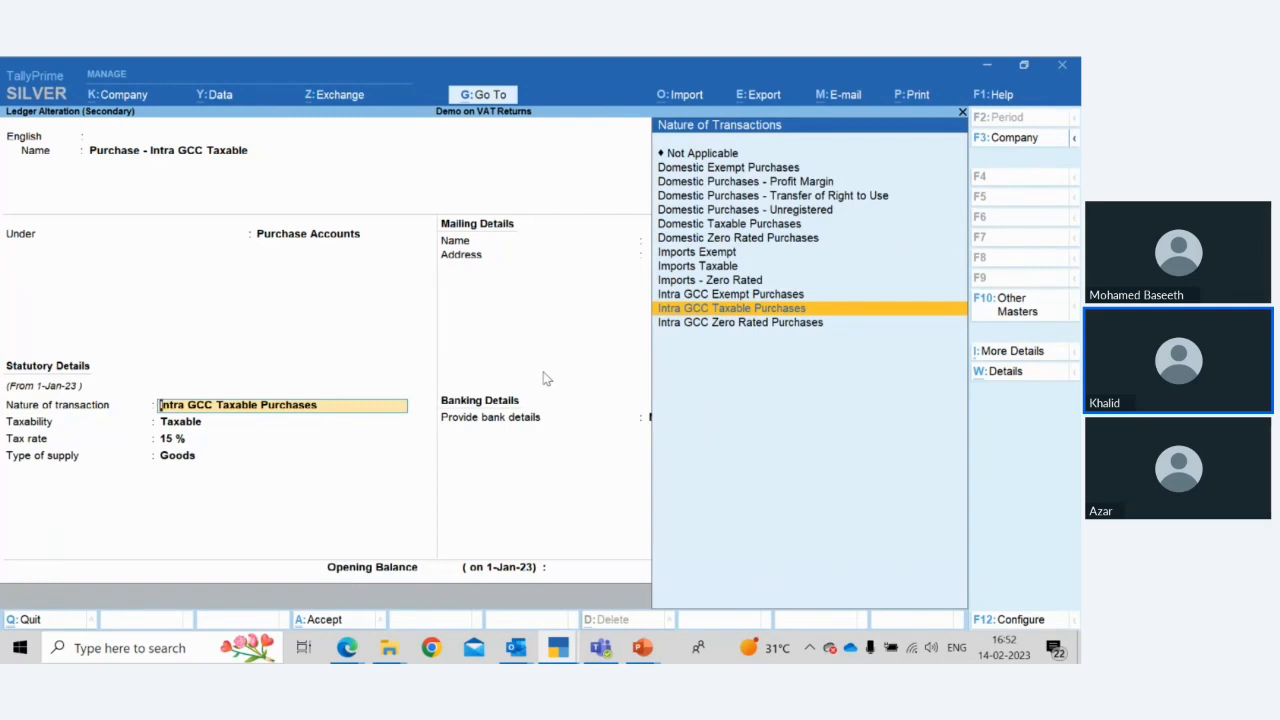
key(Return)
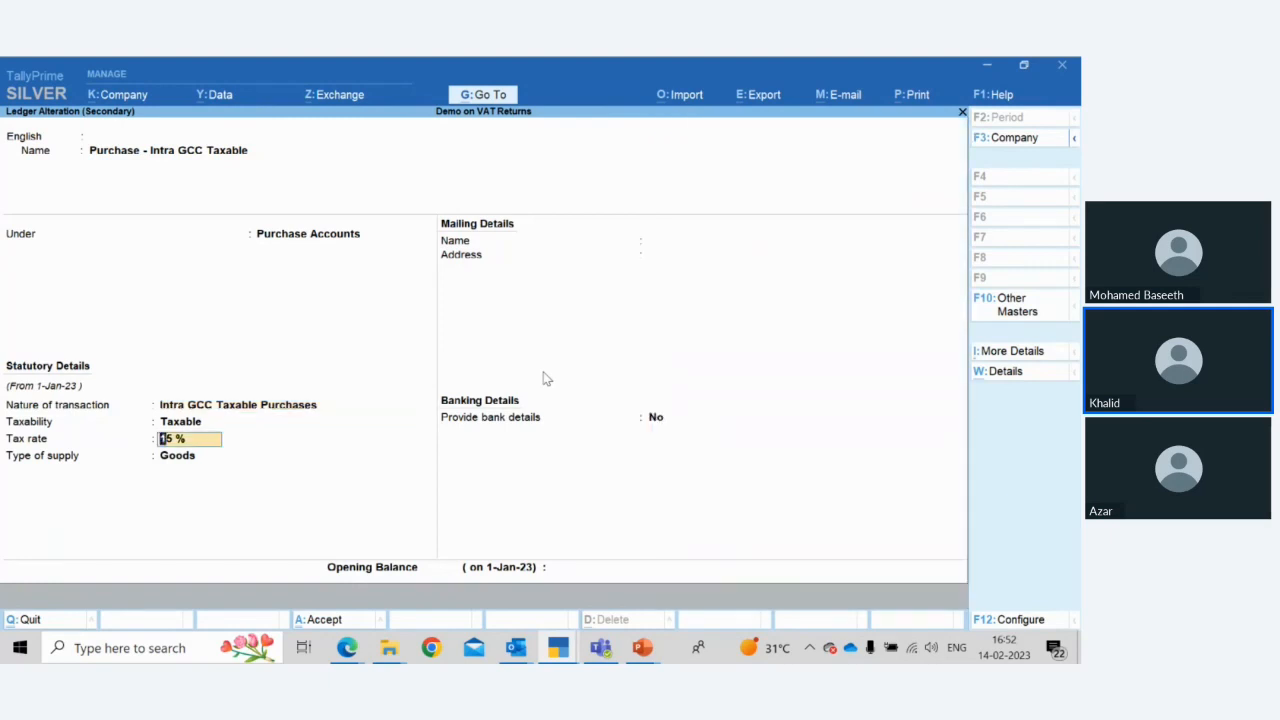
key(Return)
key(Return)
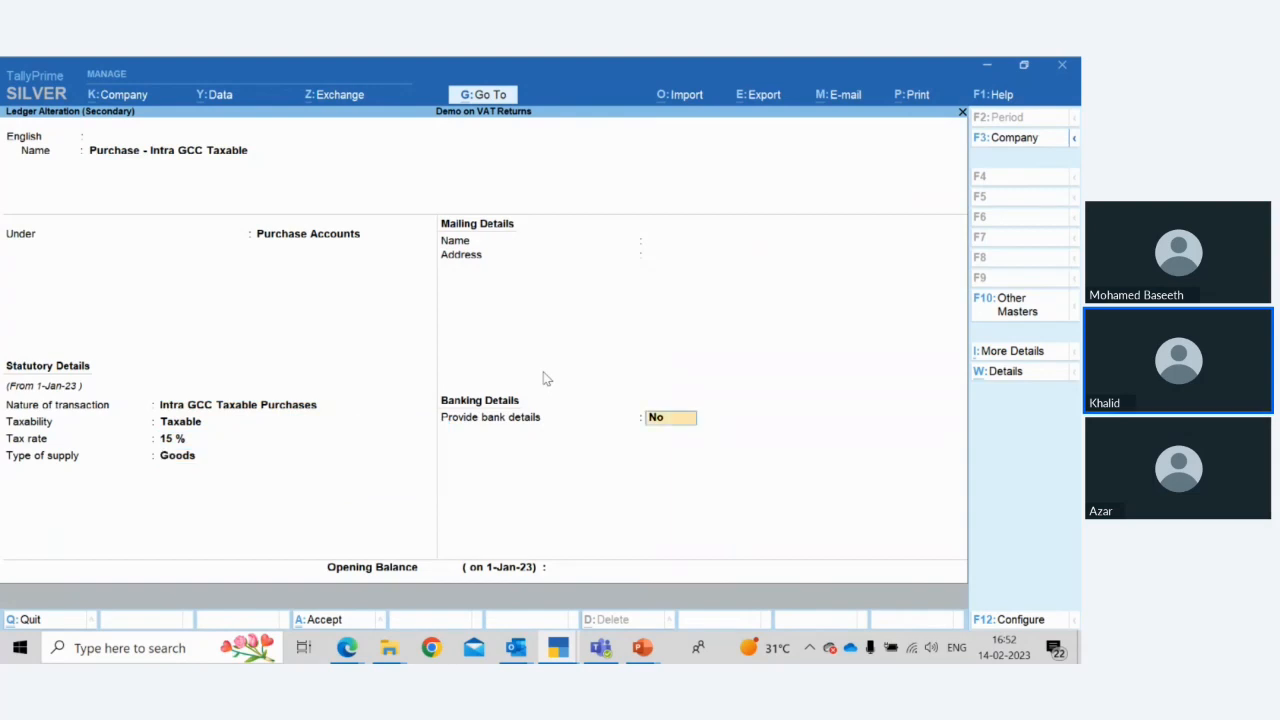
key(Return)
key(Return)
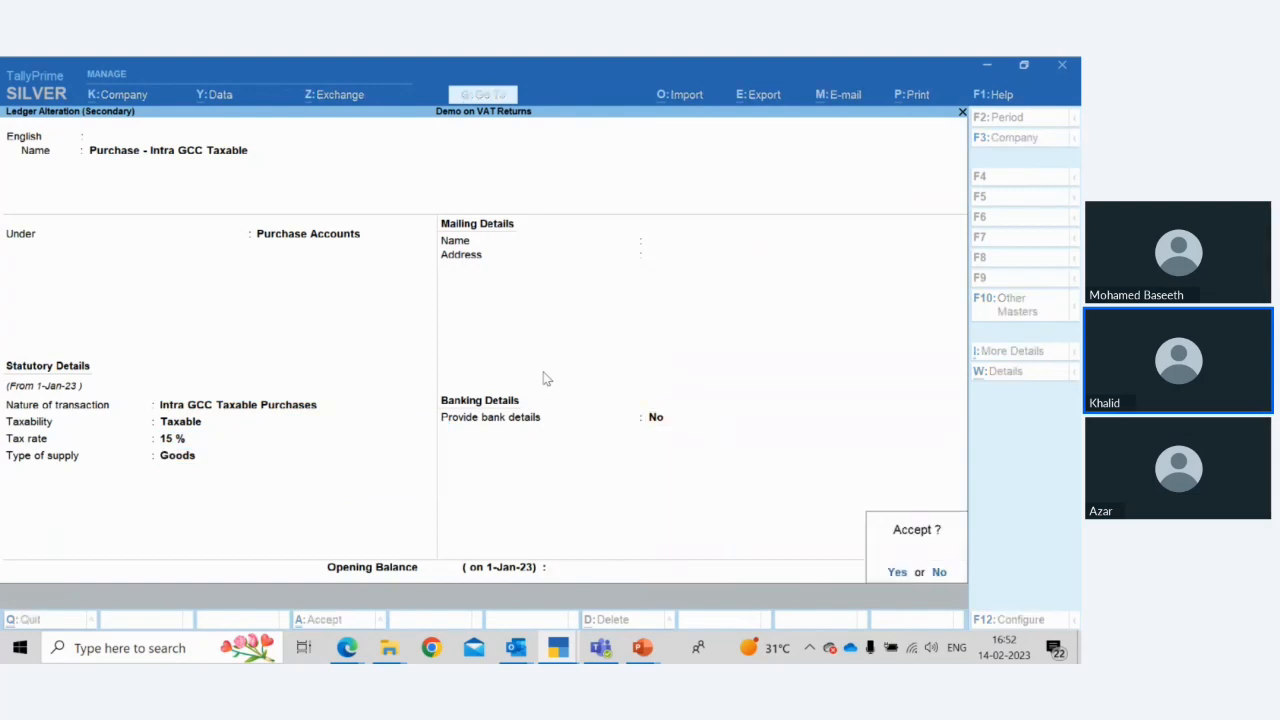
key(Return)
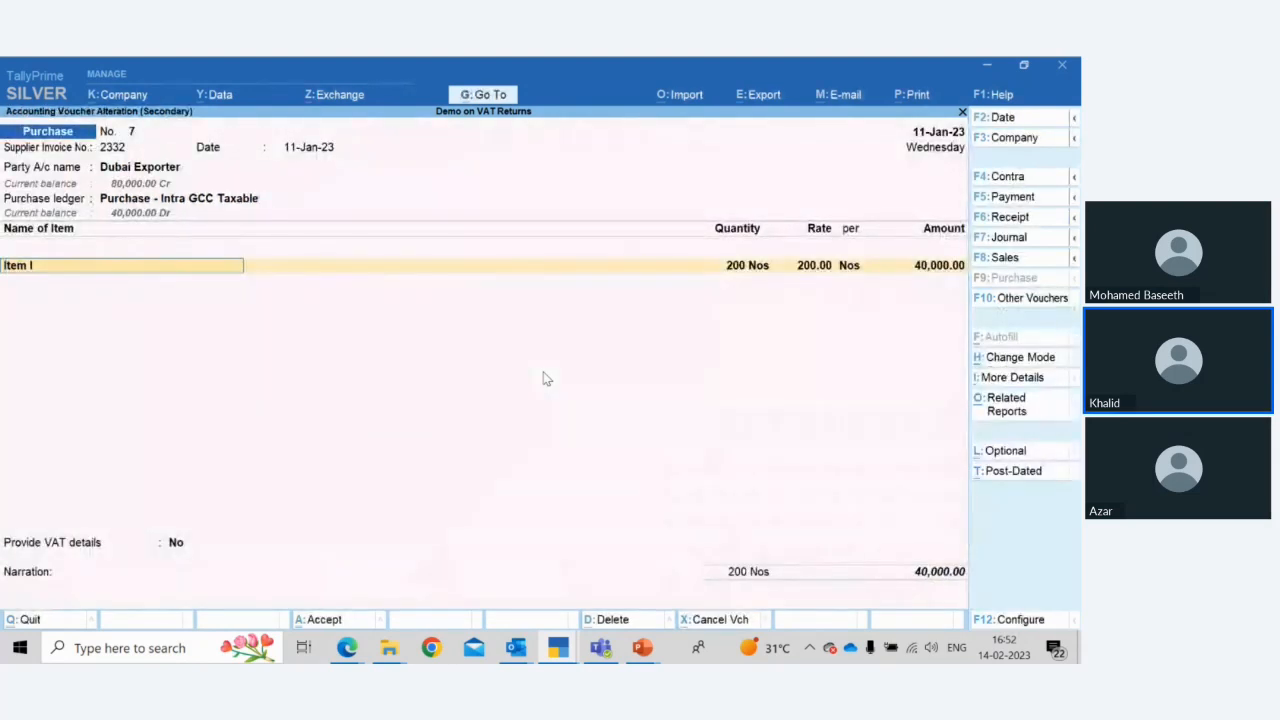
Step through the Item I line and its tax details in the Dubai Exporter purchase voucher
key(Return)
key(Return)
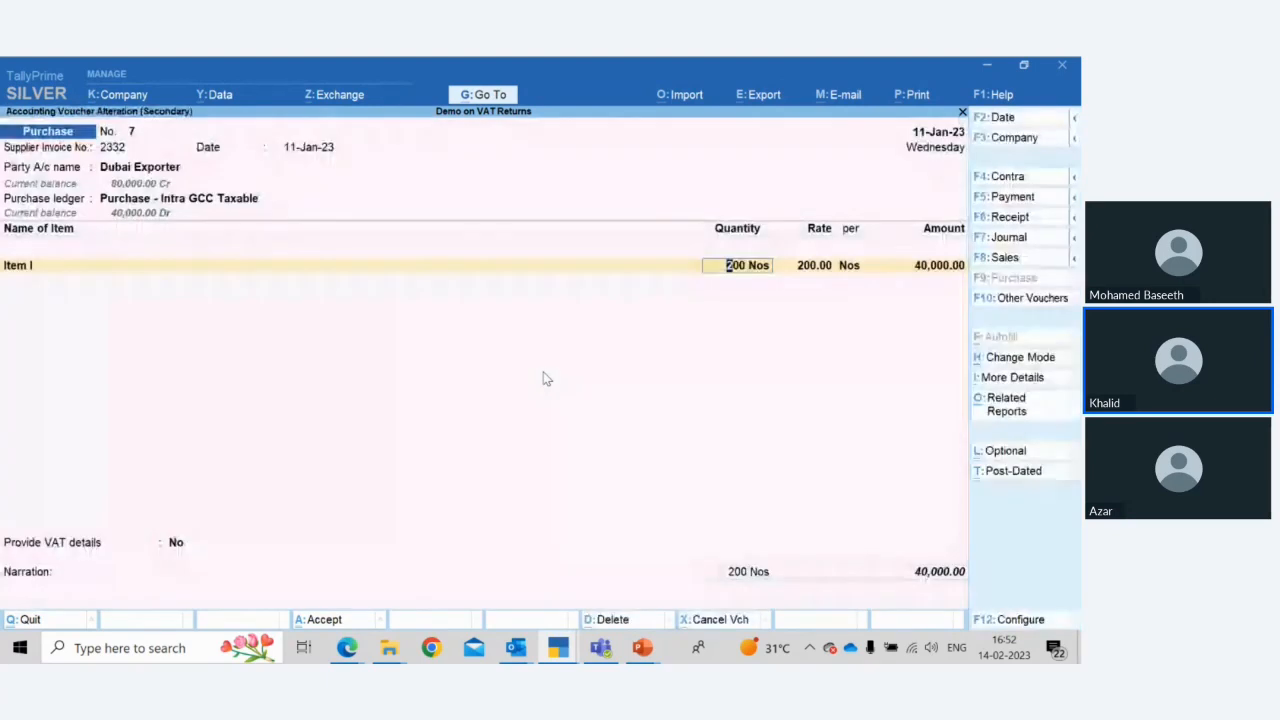
key(Return)
key(Return)
key(Return)
key(Return)
key(Escape)
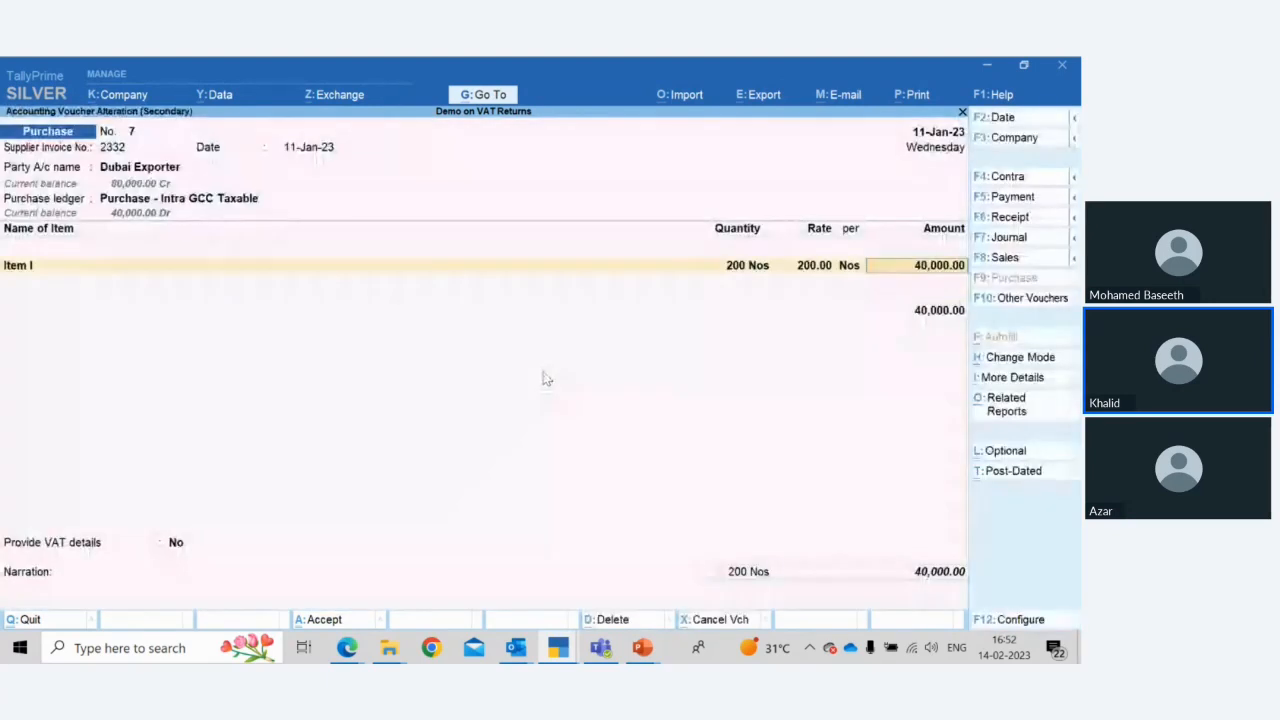
key(Return)
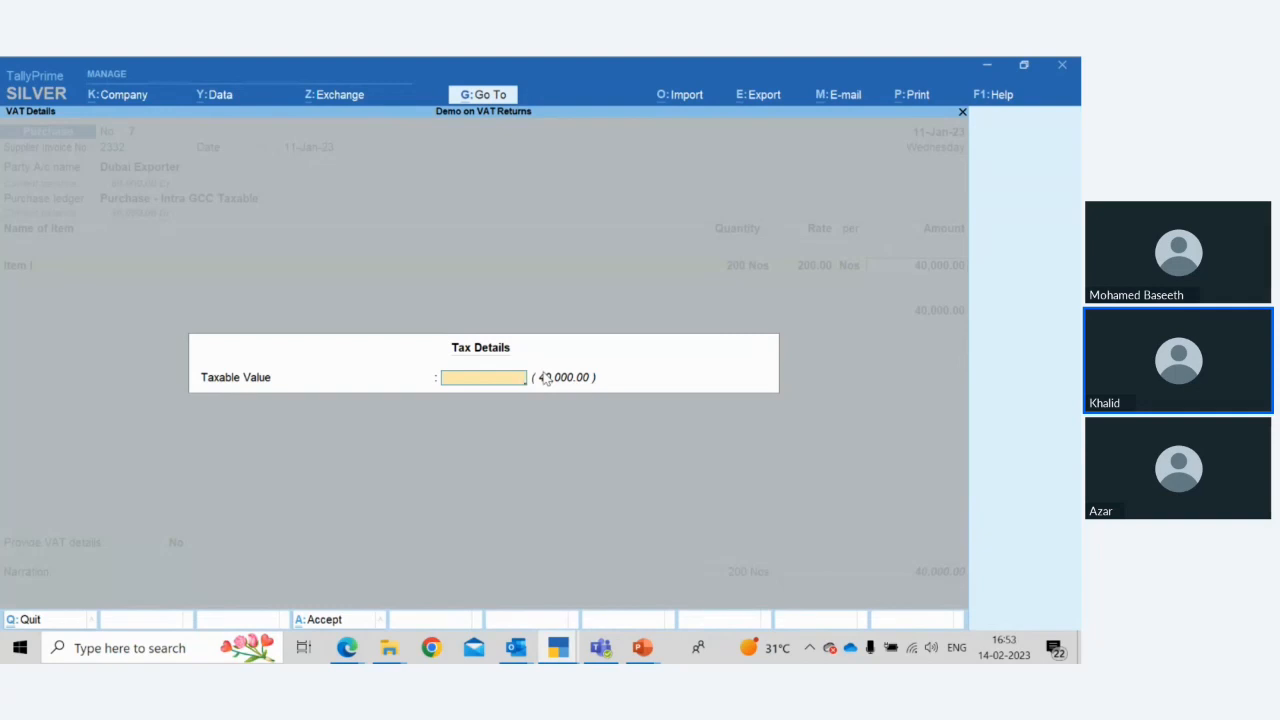
key(Return)
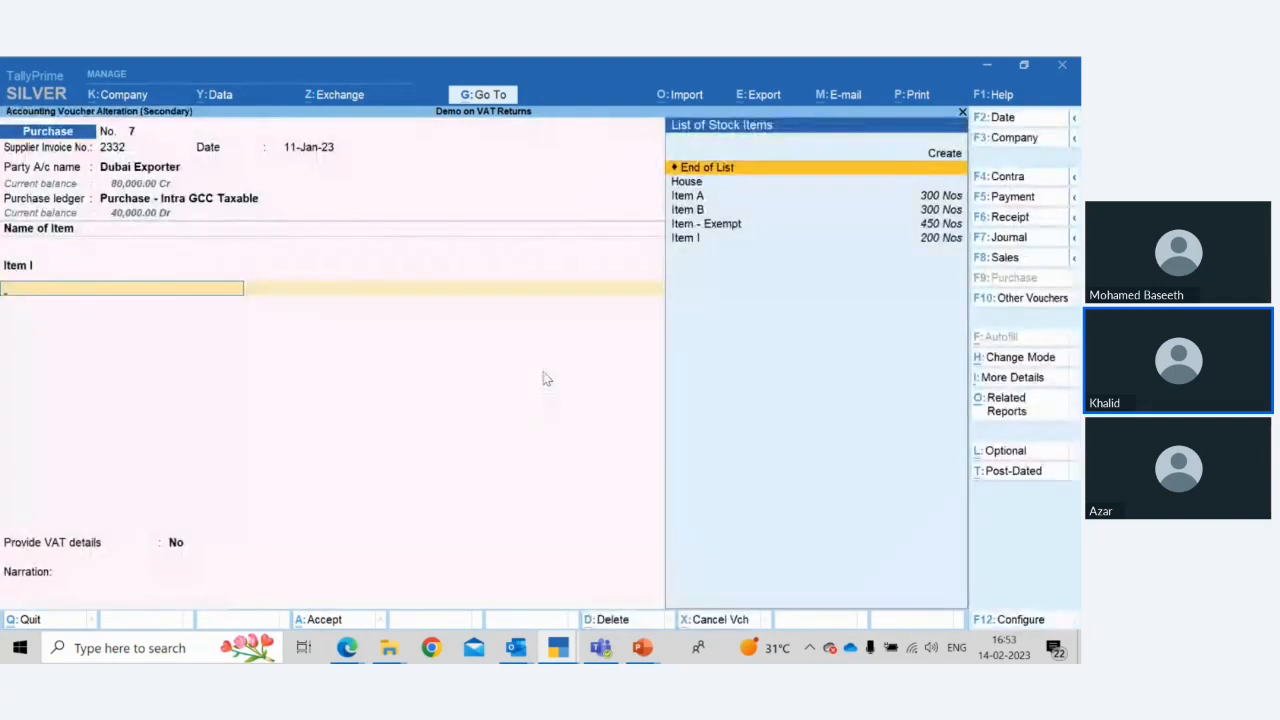
Set Provide VAT details to Yes with VAT not paid at customs, confirm the bill-wise details, and accept the voucher
key(Return)
key(Return)
key(Down)
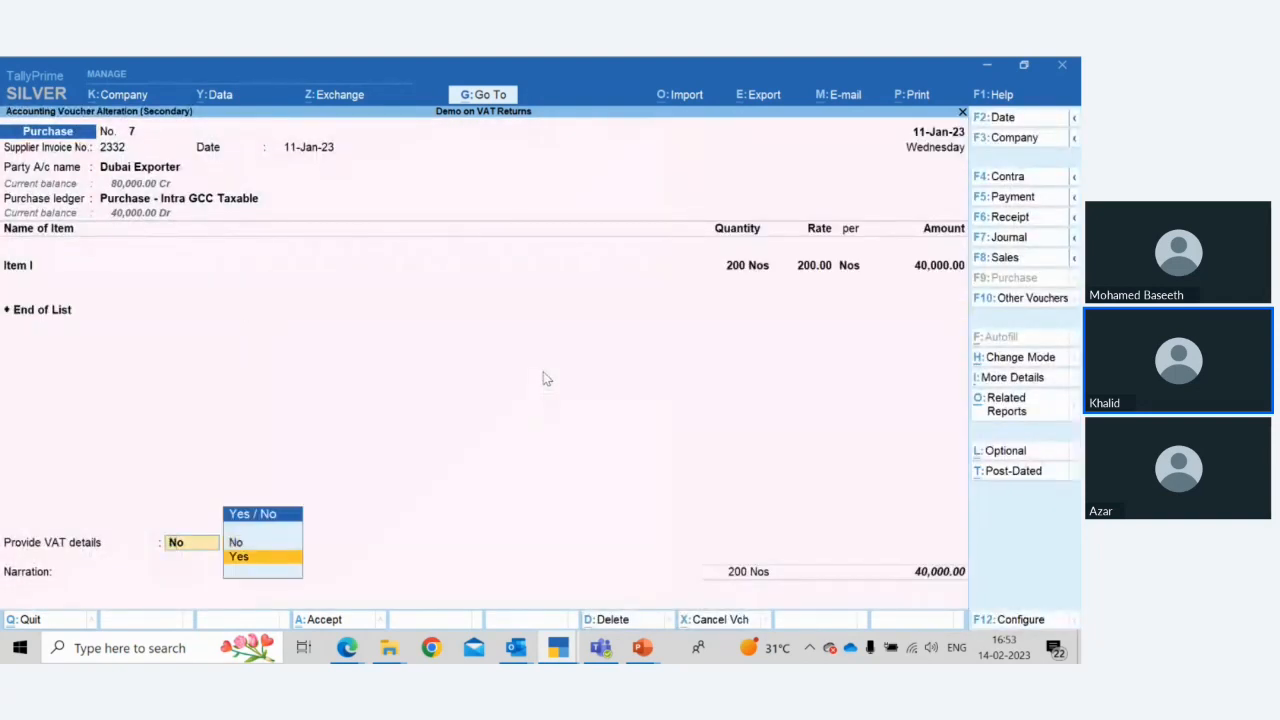
key(Return)
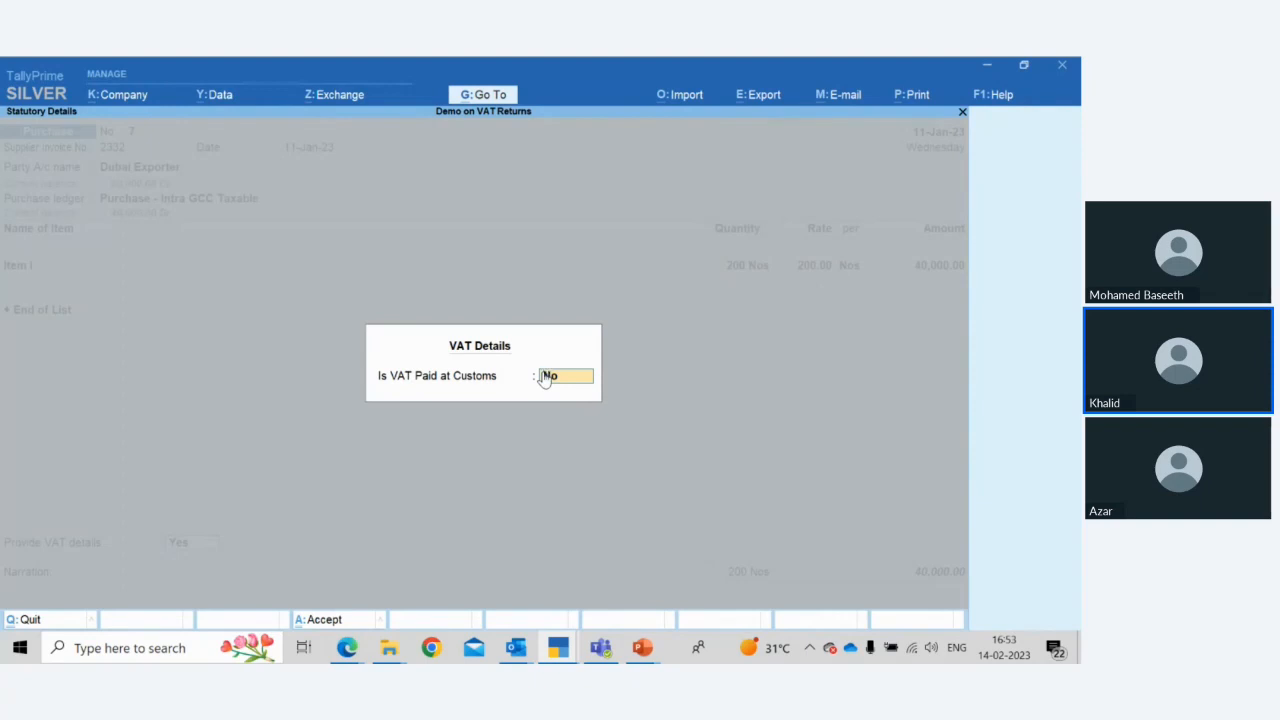
key(Return)
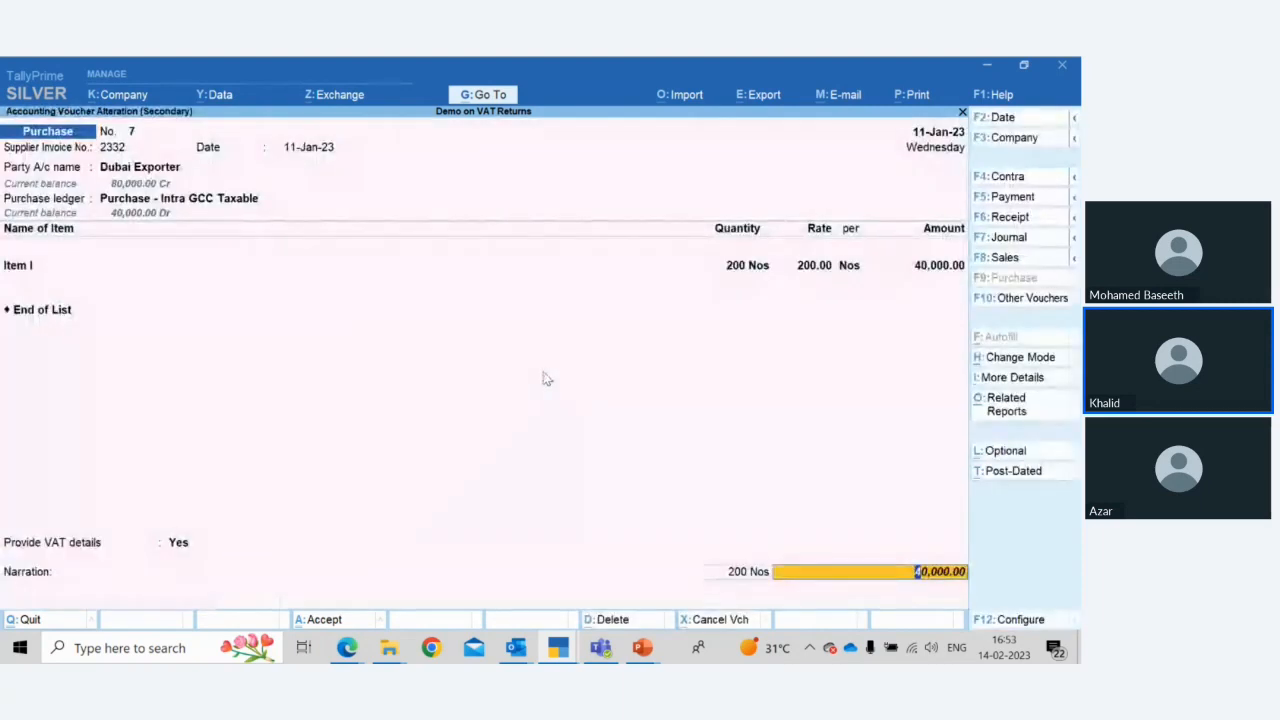
key(Return)
key(Return)
key(Return)
key(Return)
key(Return)
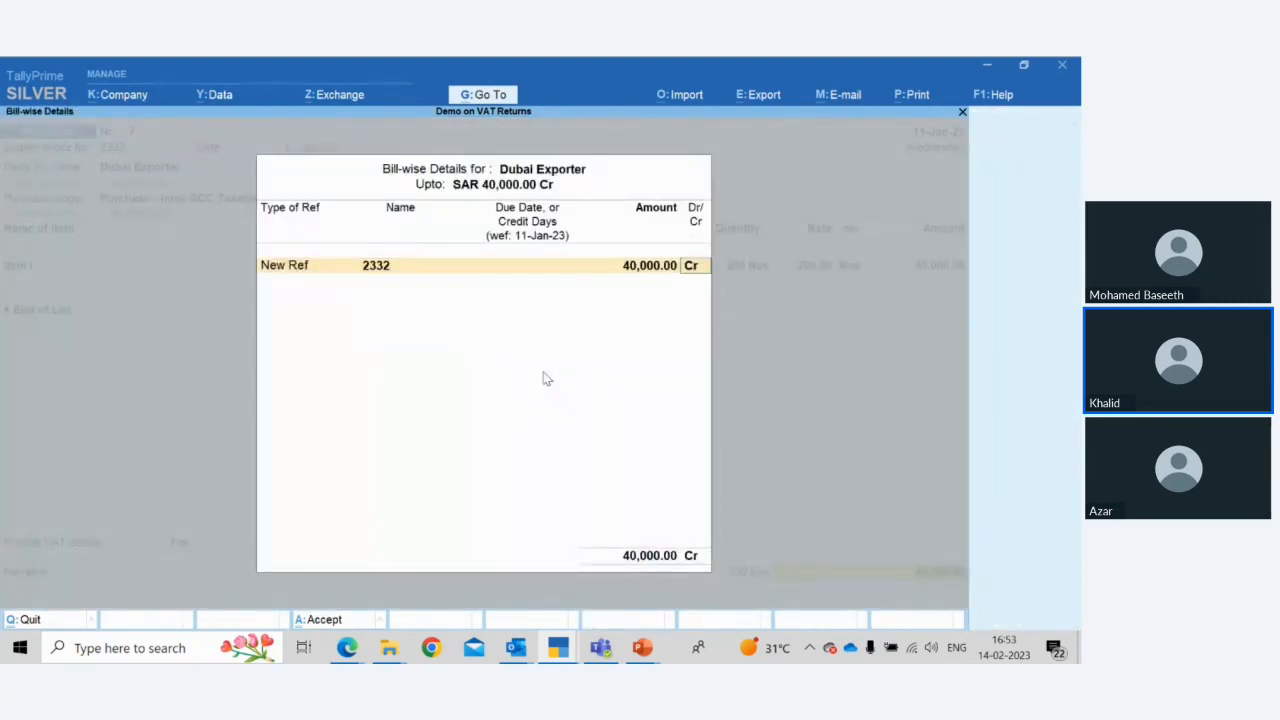
key(Return)
key(Return)
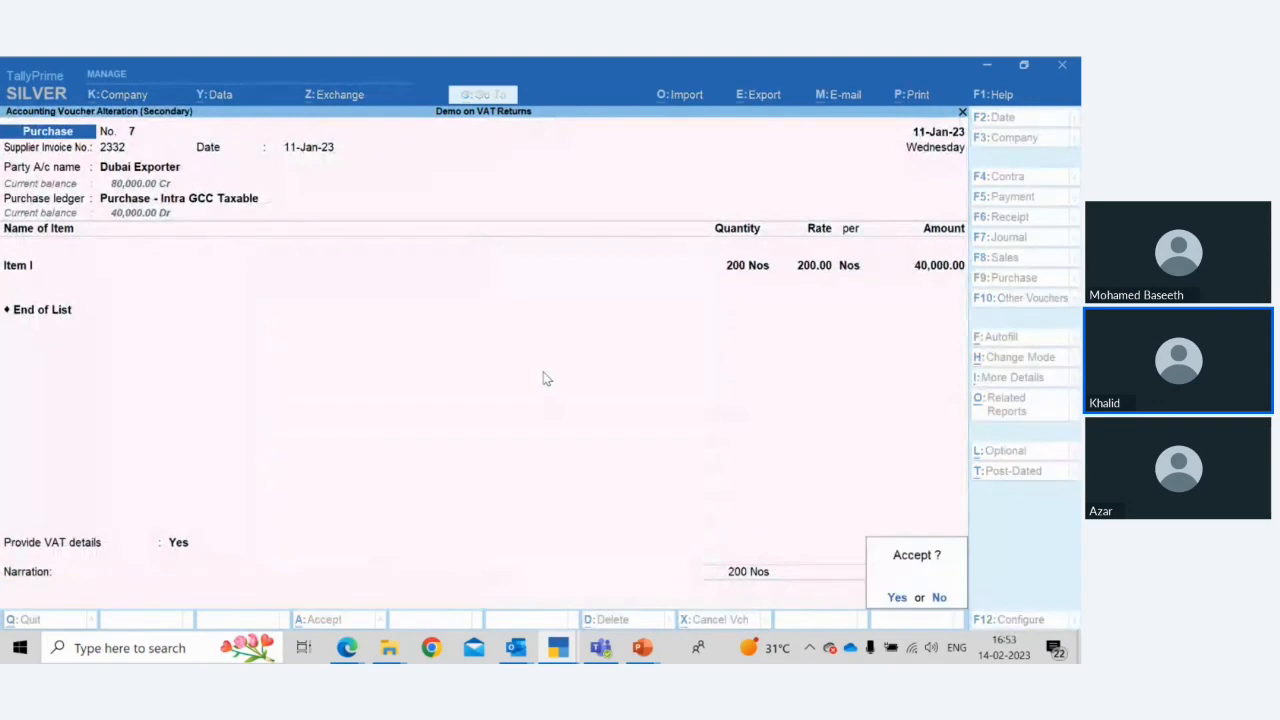
key(Return)
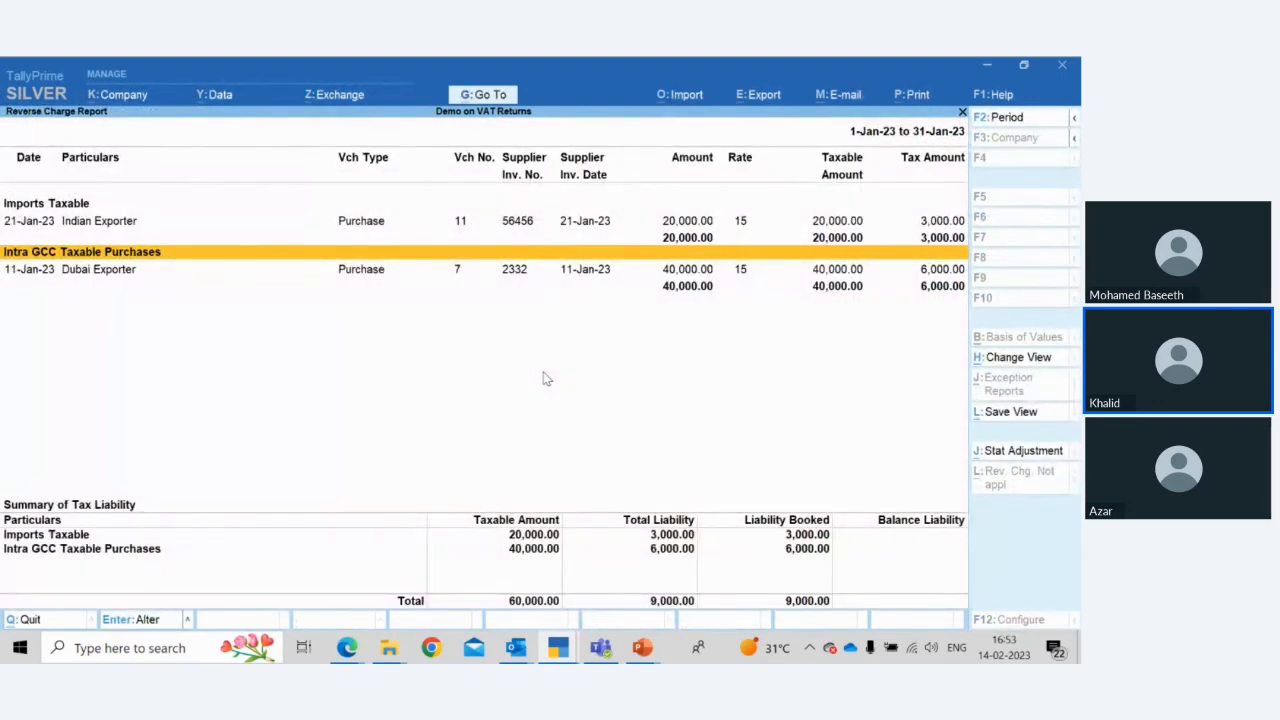
Drill into the Intra GCC Taxable Purchases liability booked, open its journal, and return to the Reverse Charge Report
key(Down)
key(Down)
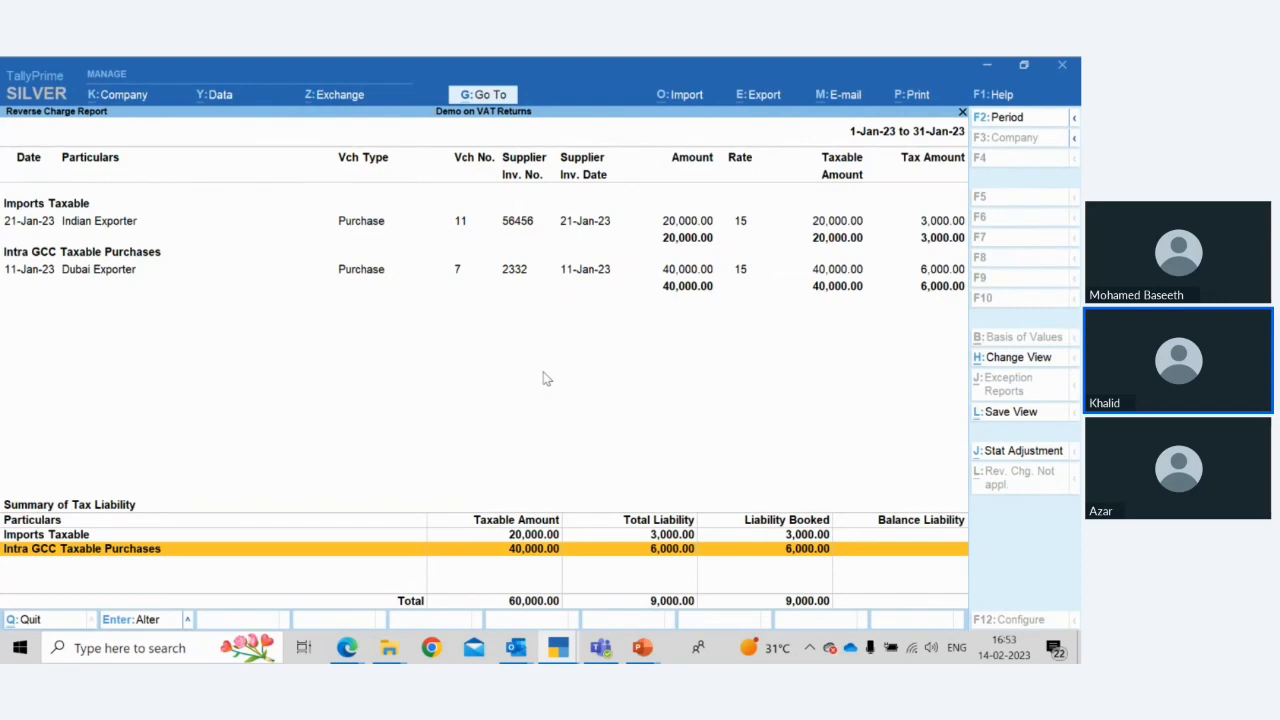
key(Return)
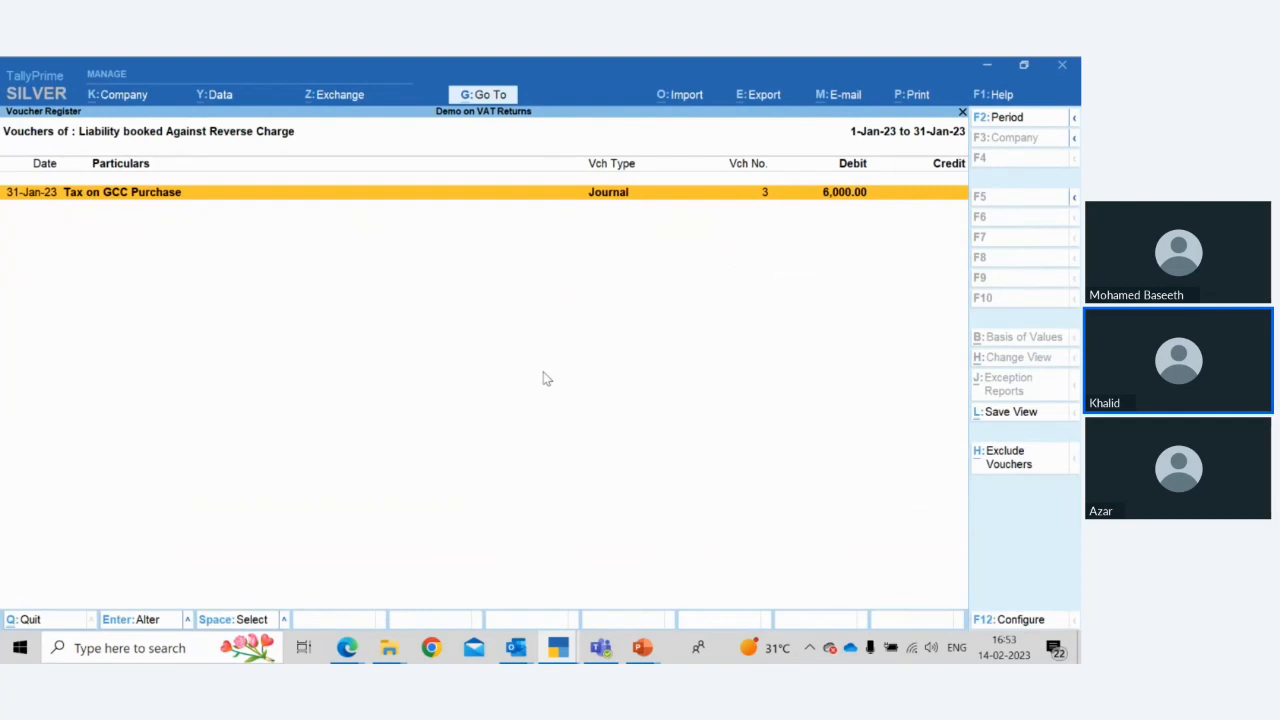
key(Return)
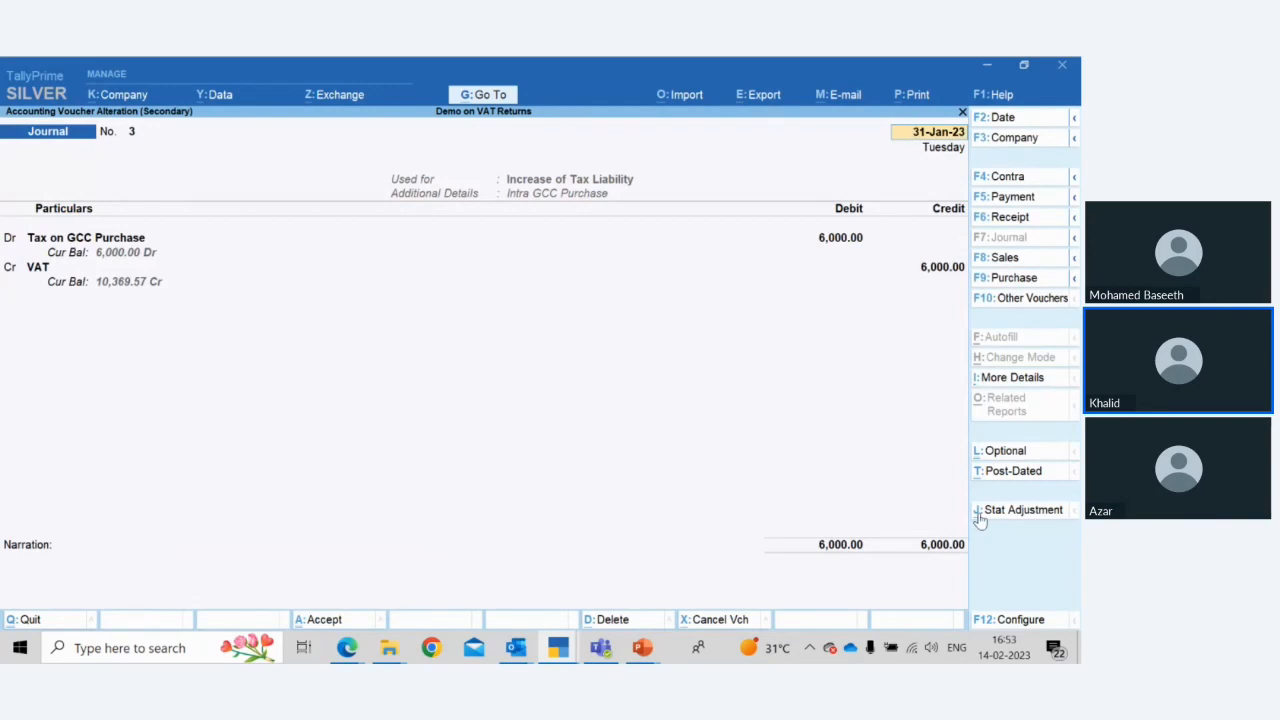
key(Escape)
key(Escape)
key(y)
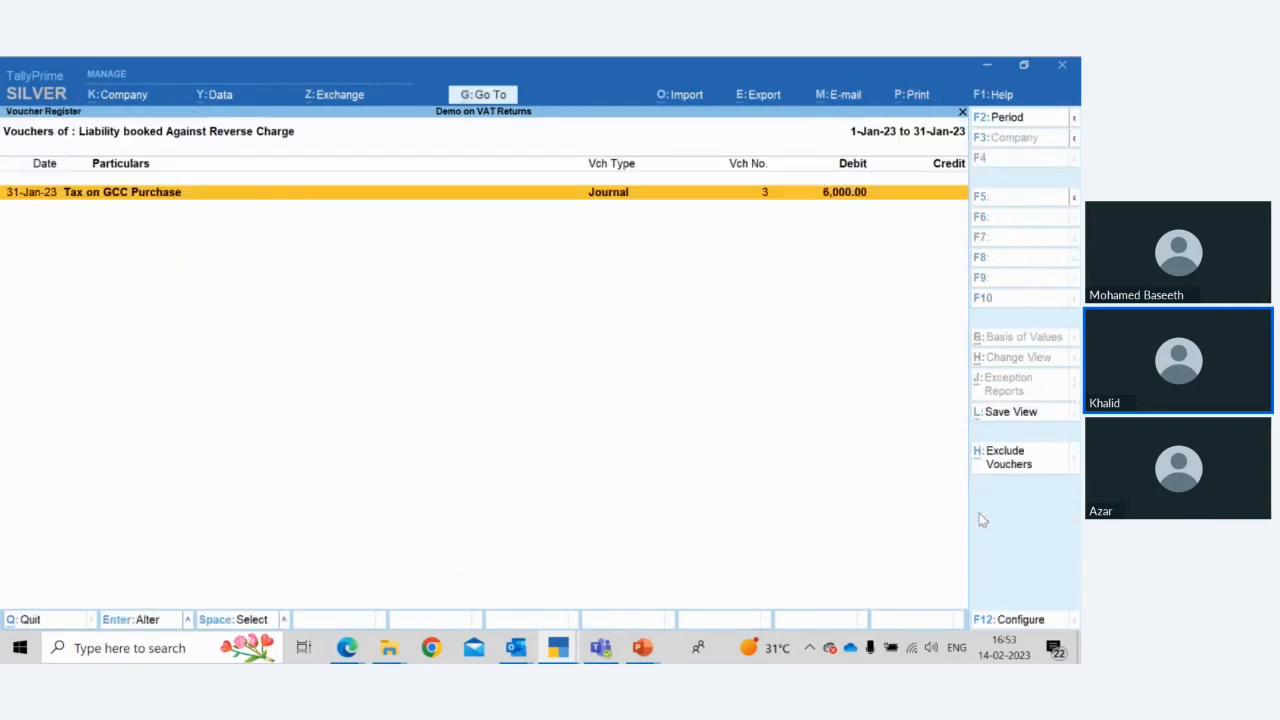
key(Escape)
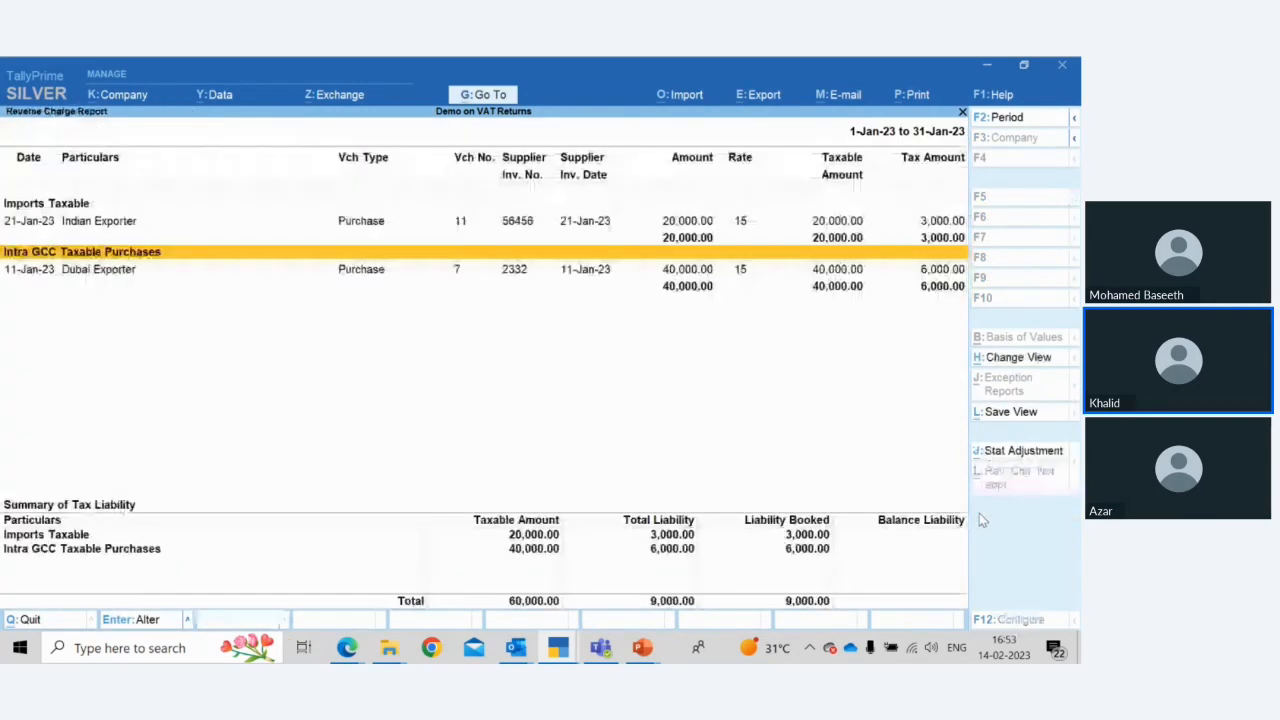
click(1004, 455)
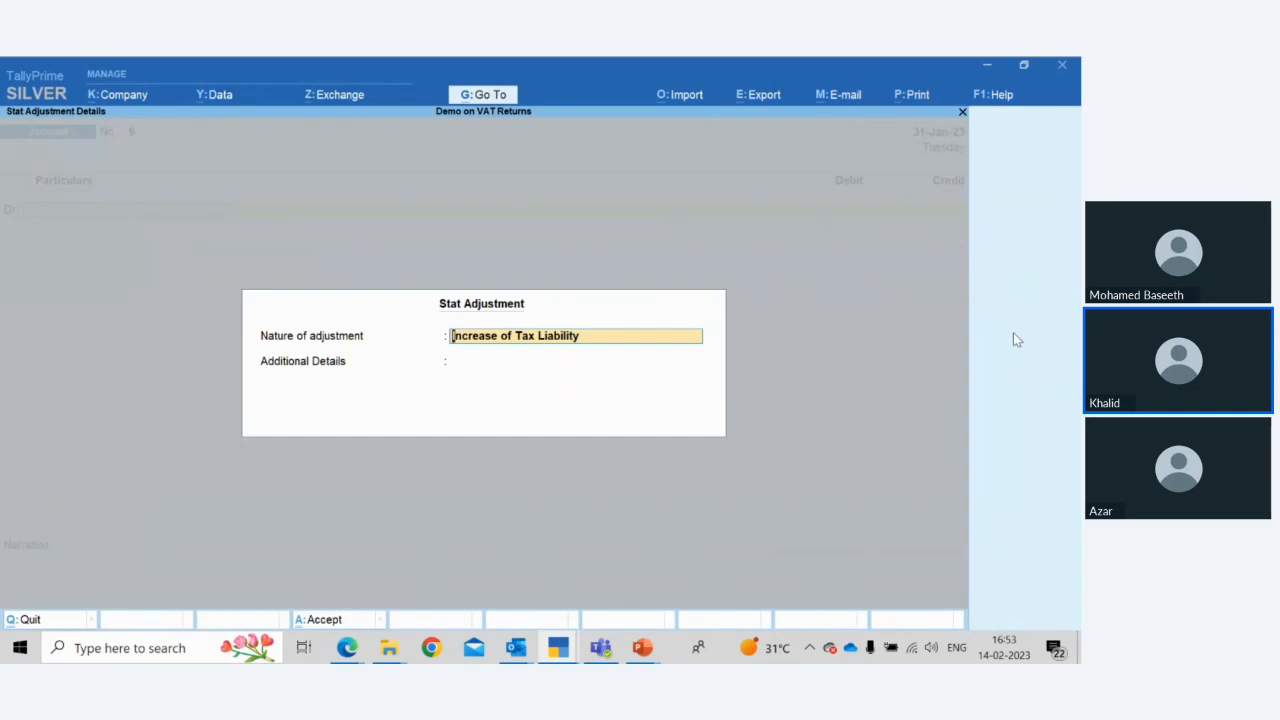
key(Return)
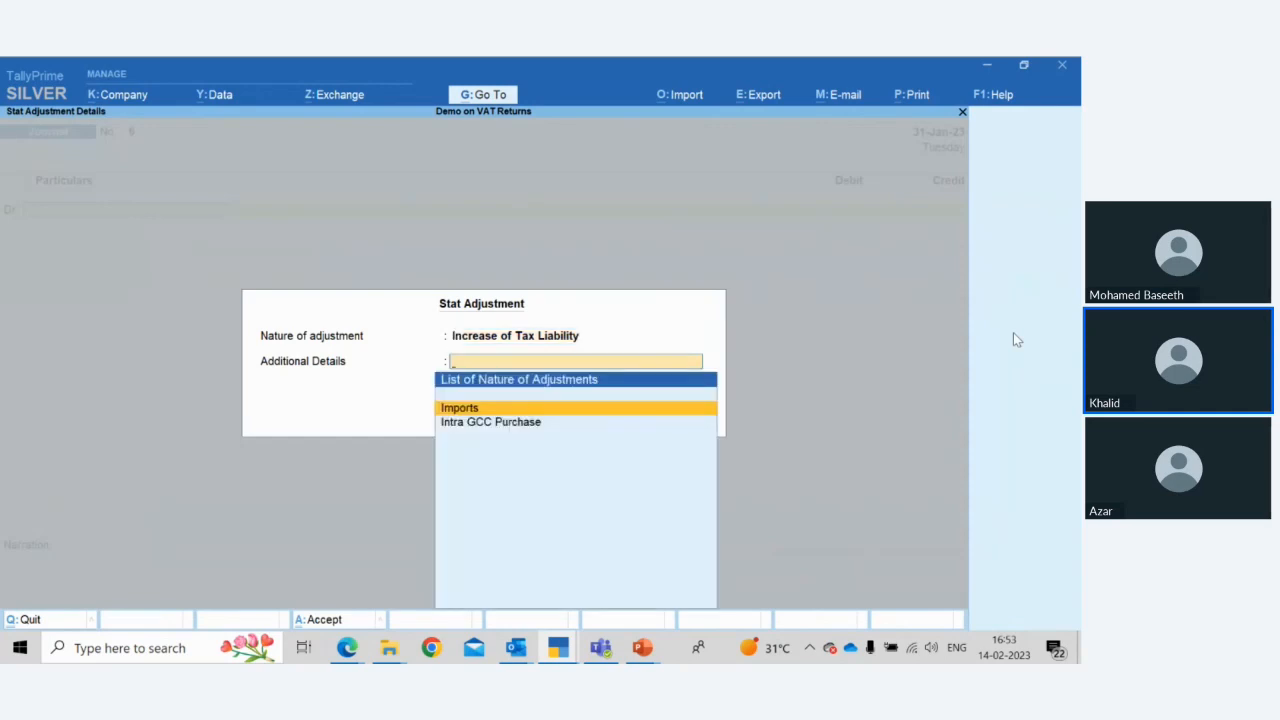
key(Down)
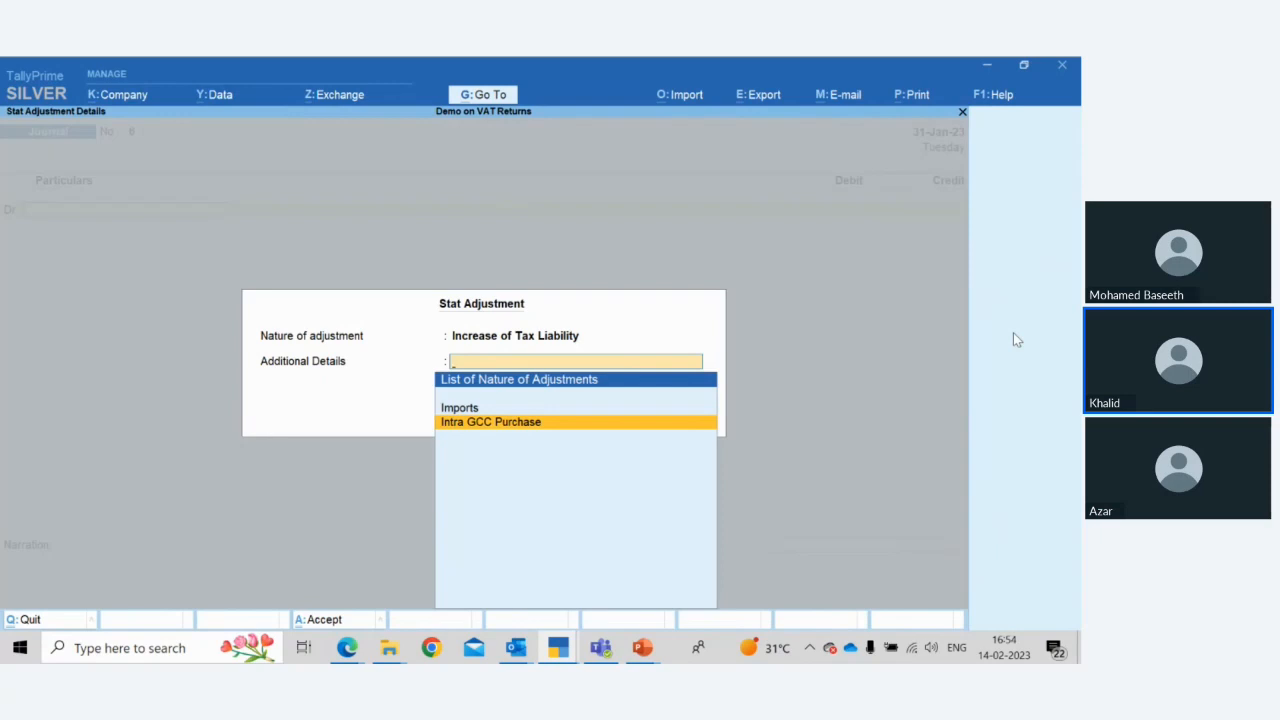
key(Return)
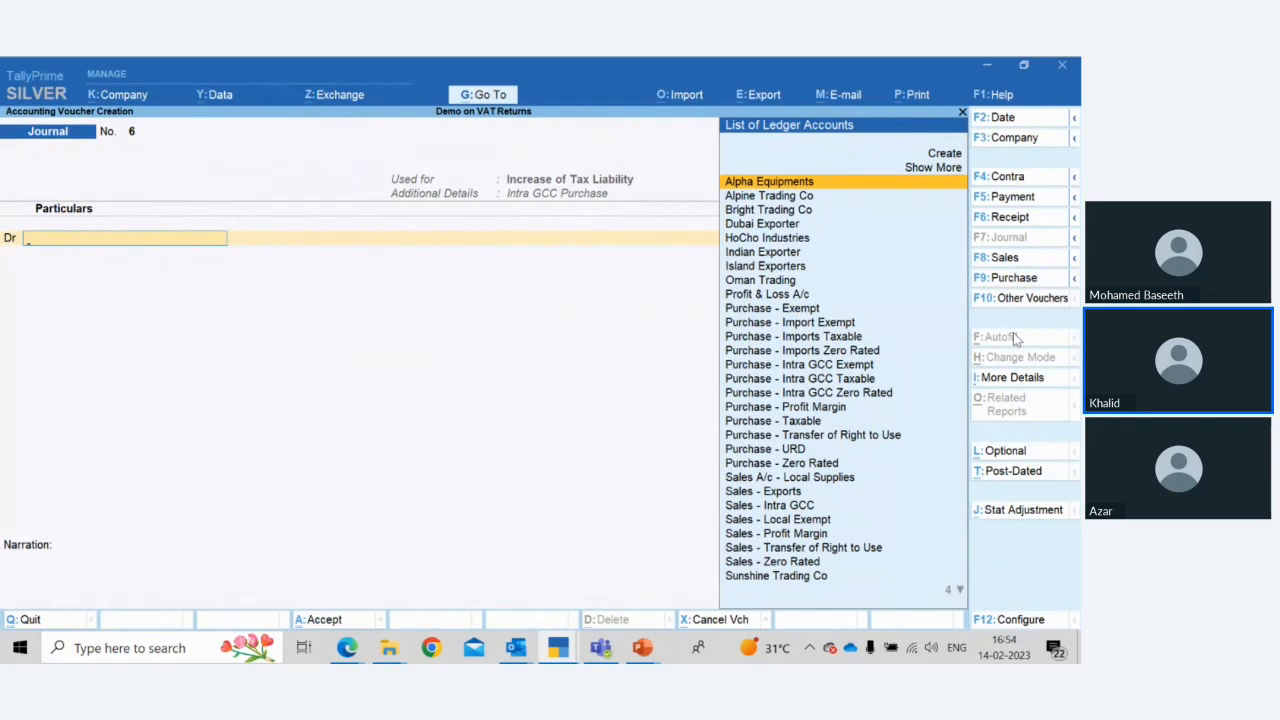
key(Escape)
Open the Intra GCC liability journal and inspect the Tax on GCC Purchase ledger master without saving it
key(Down)
key(Down)
key(Down)
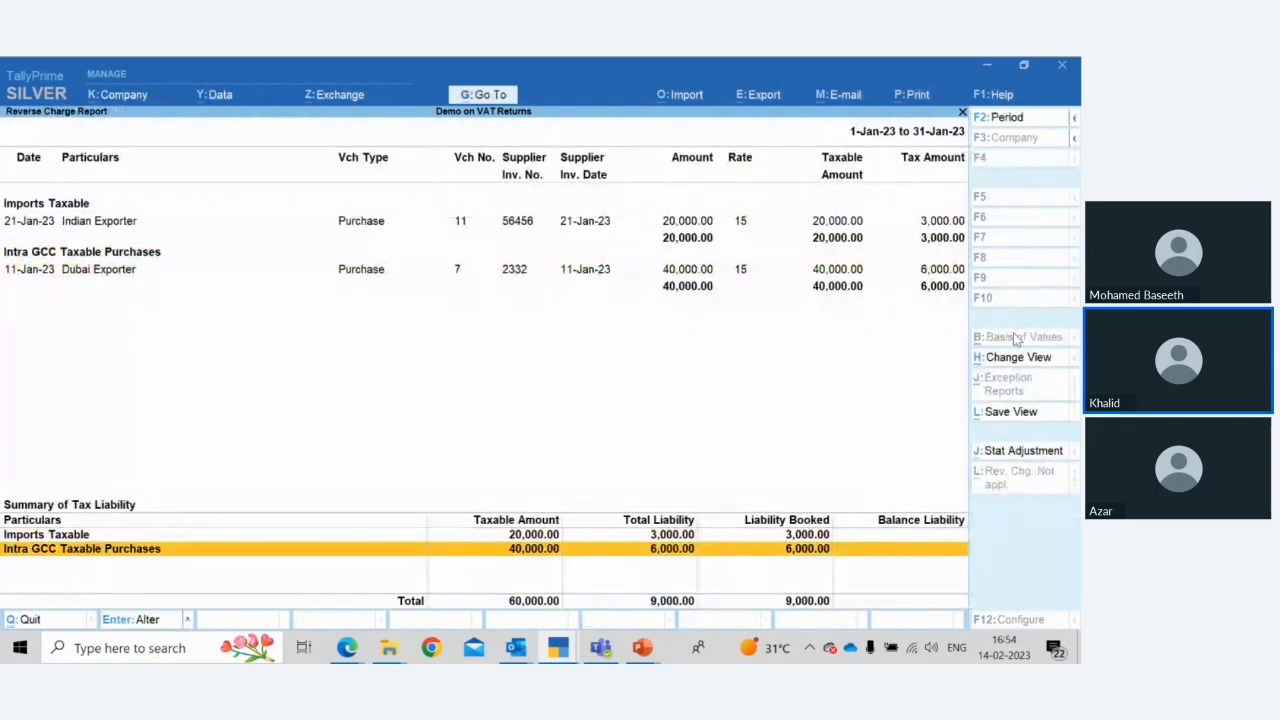
key(Return)
key(Return)
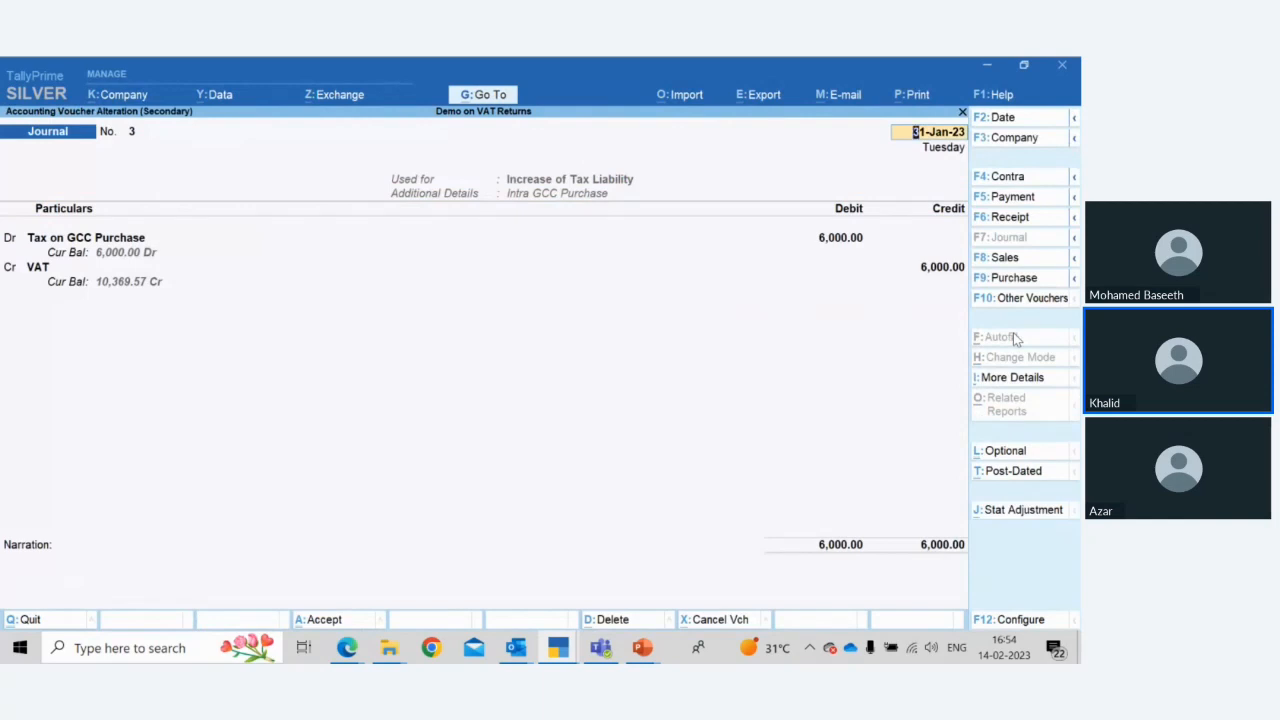
key(Return)
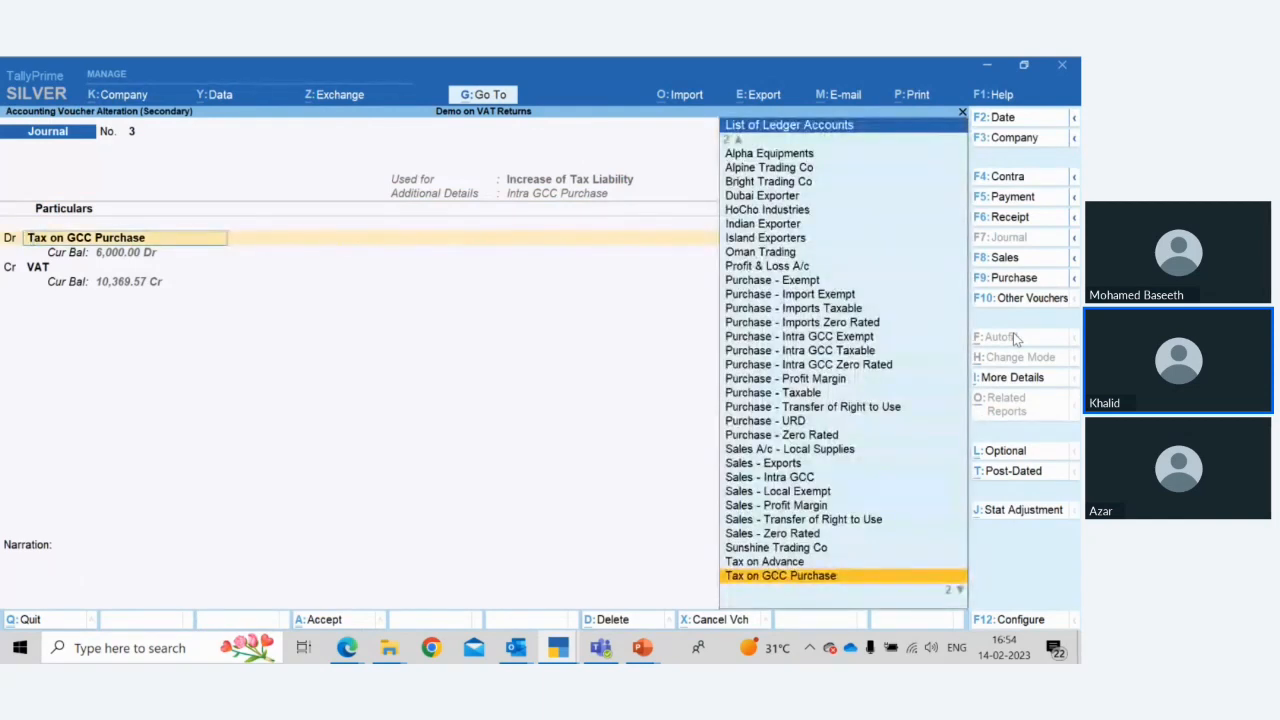
key(ctrl+Return)
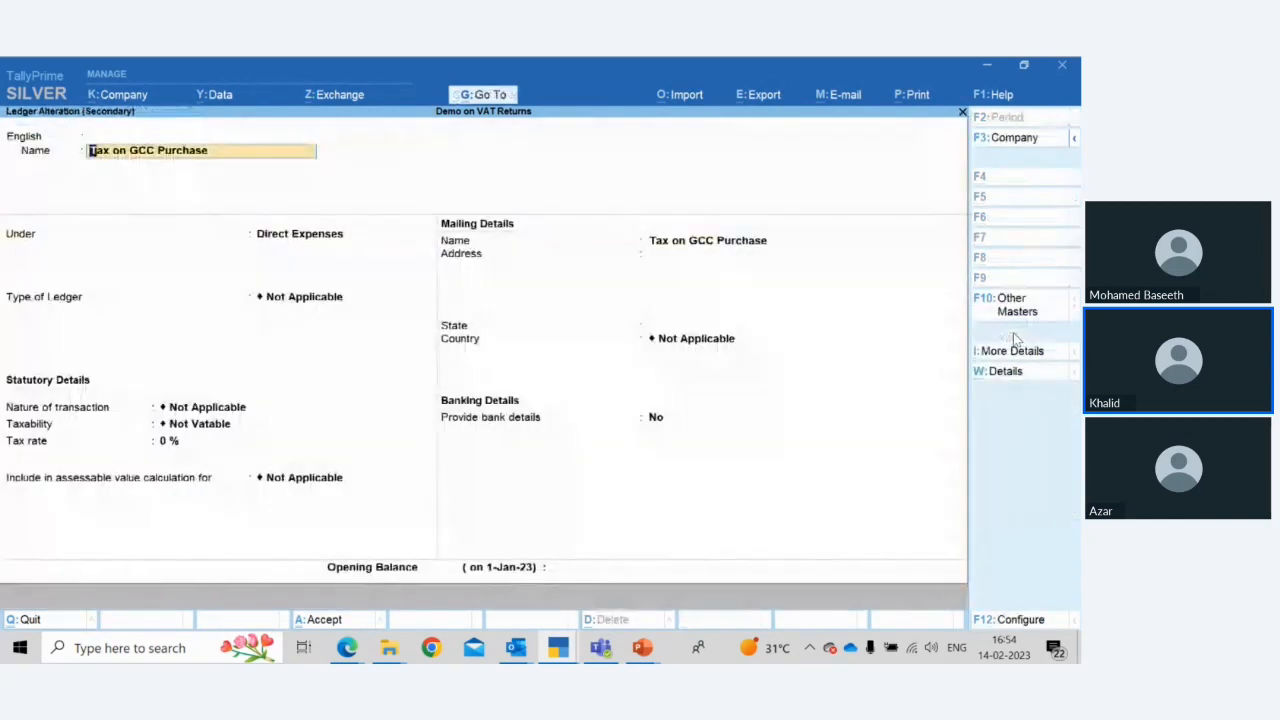
key(BackSpace)
key(Escape)
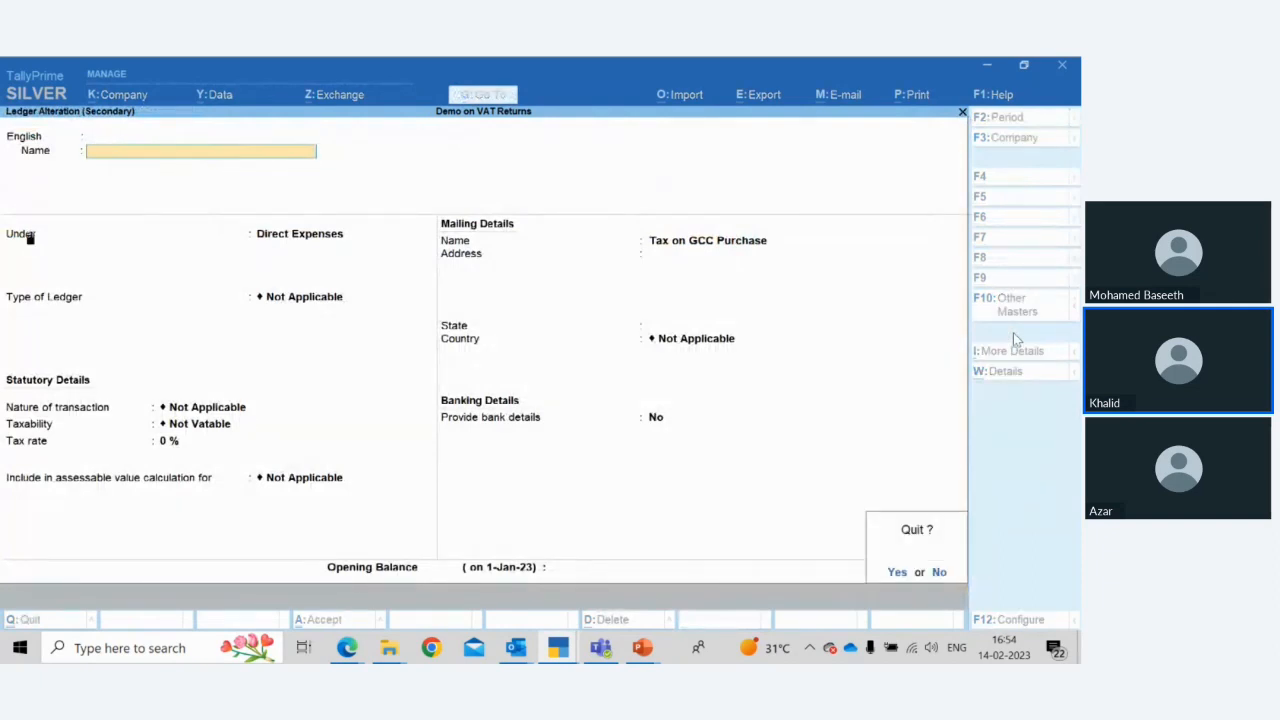
key(y)
key(Return)
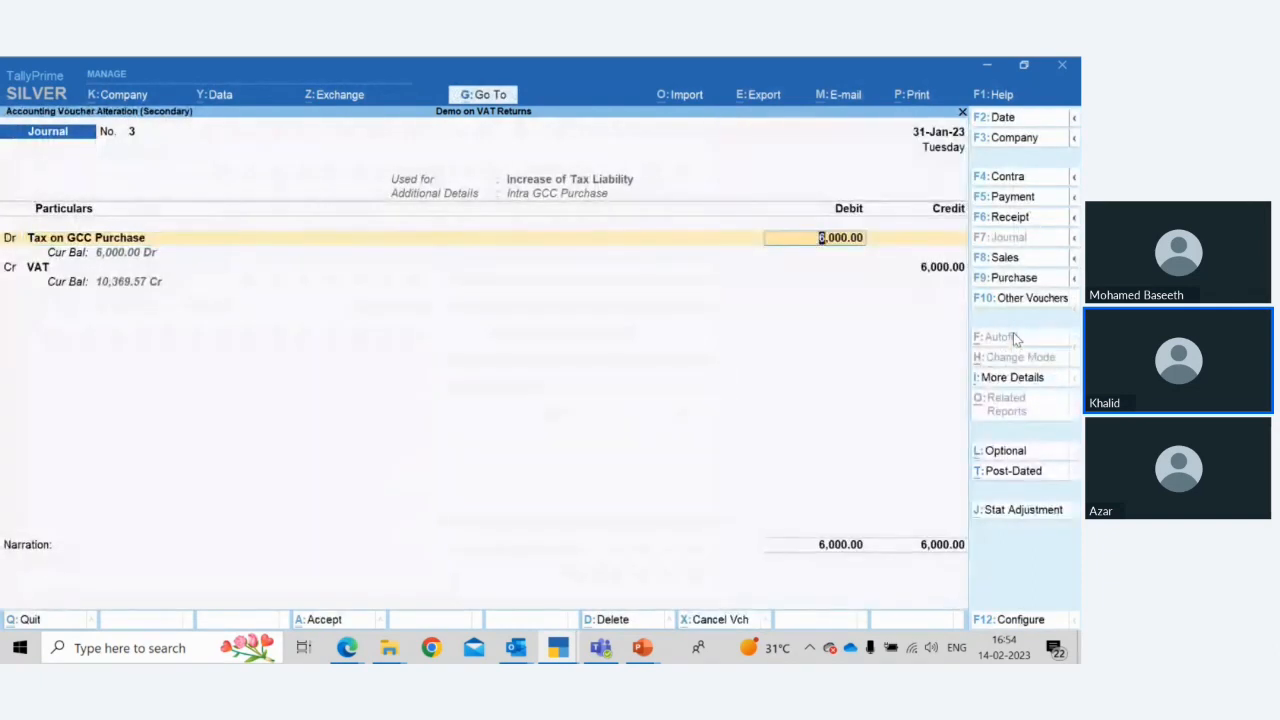
Confirm the VAT credit's GCC VAT details at 15 % on a 40,000 taxable value and accept the journal
key(Return)
key(Return)
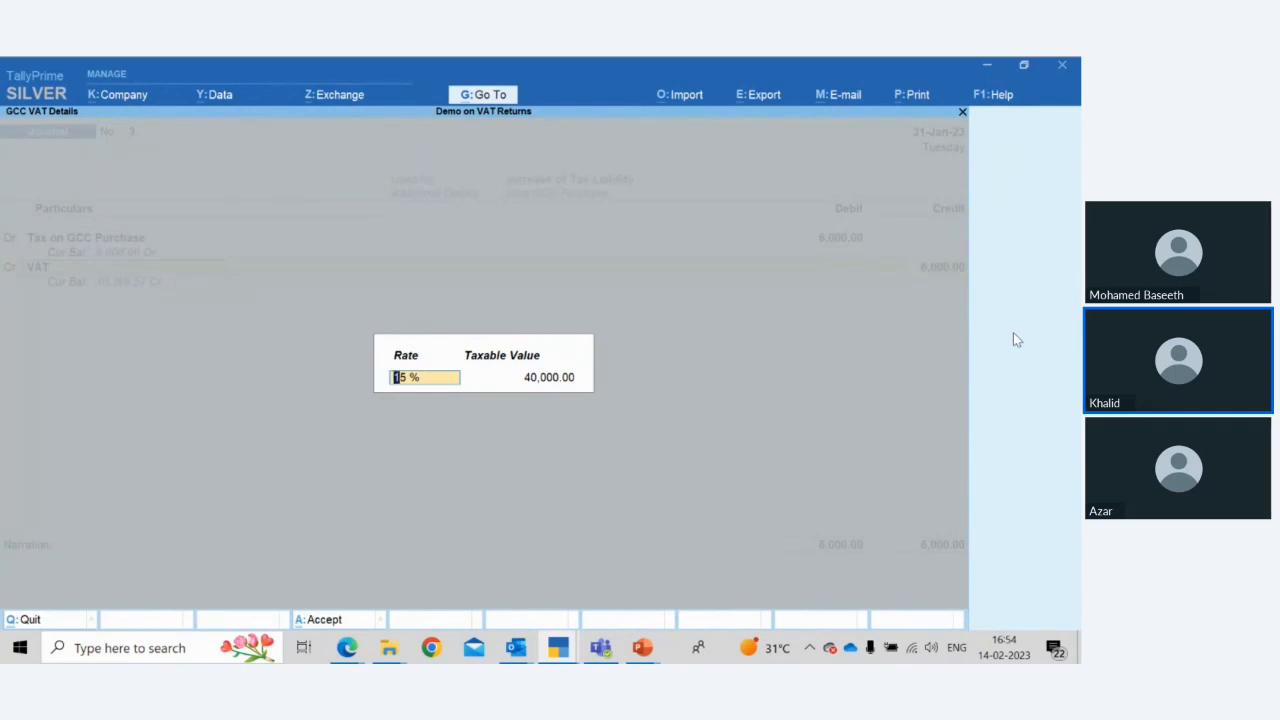
key(Return)
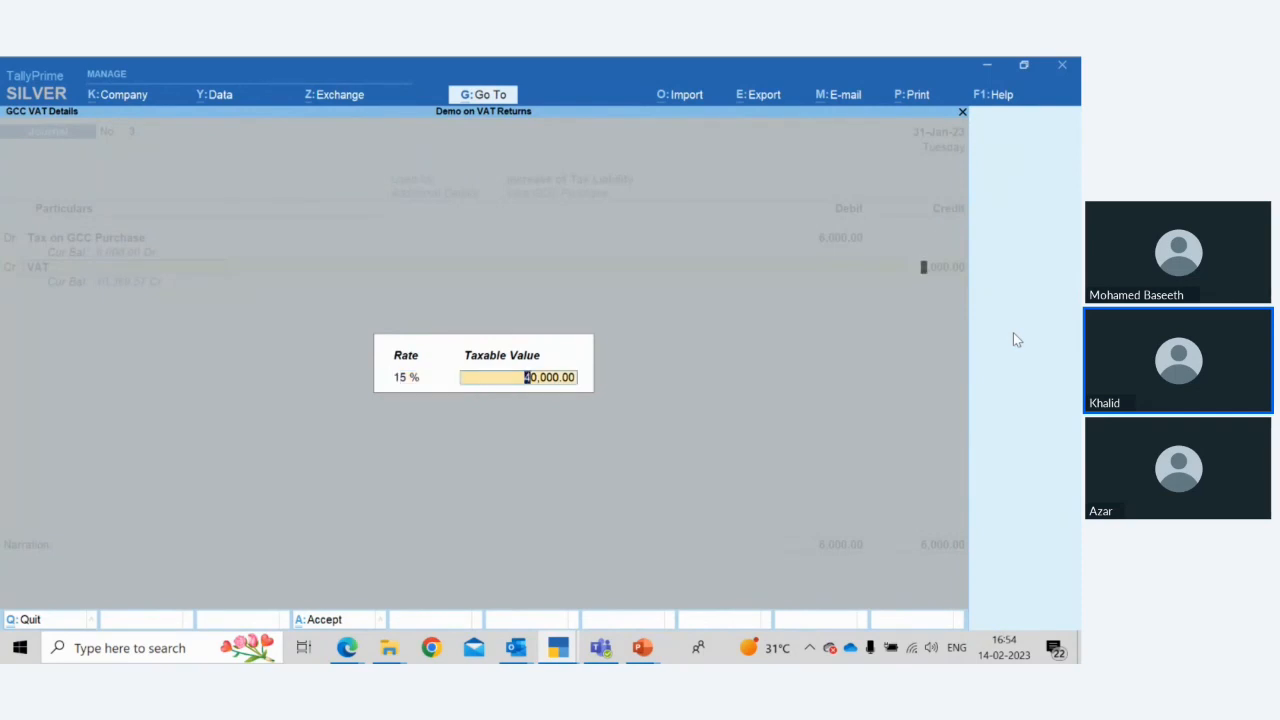
key(Return)
key(Return)
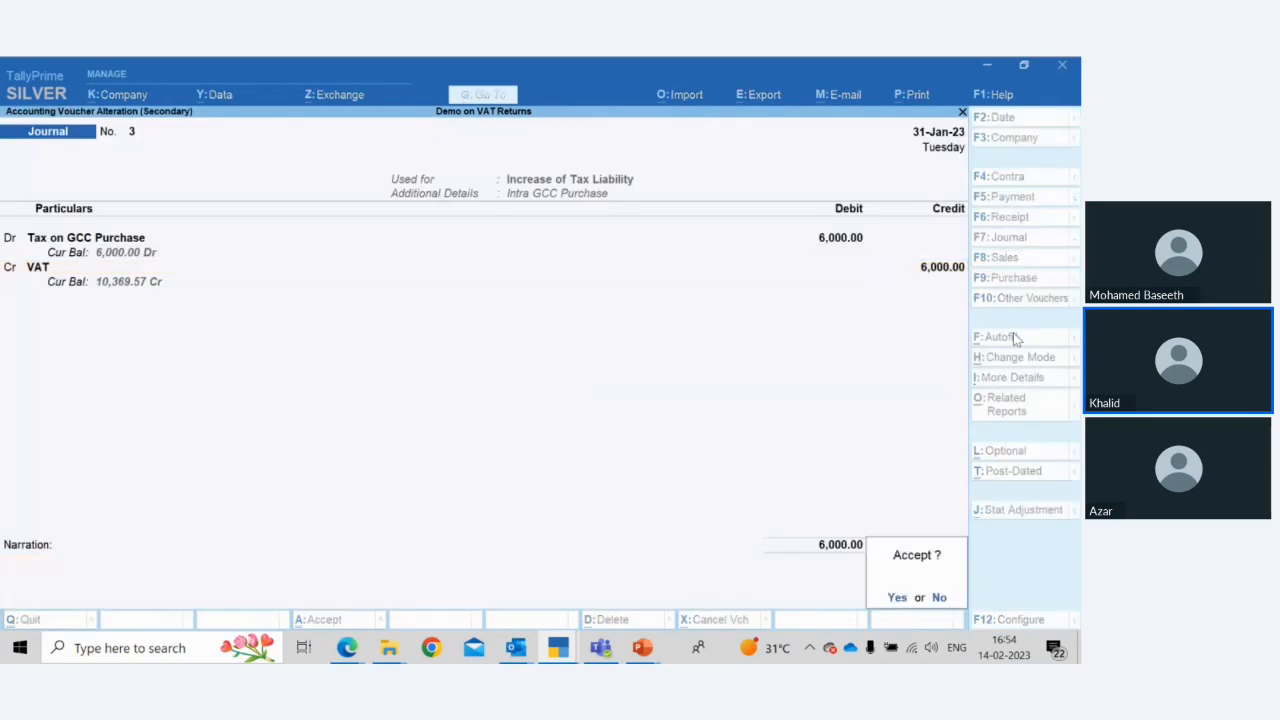
key(Return)
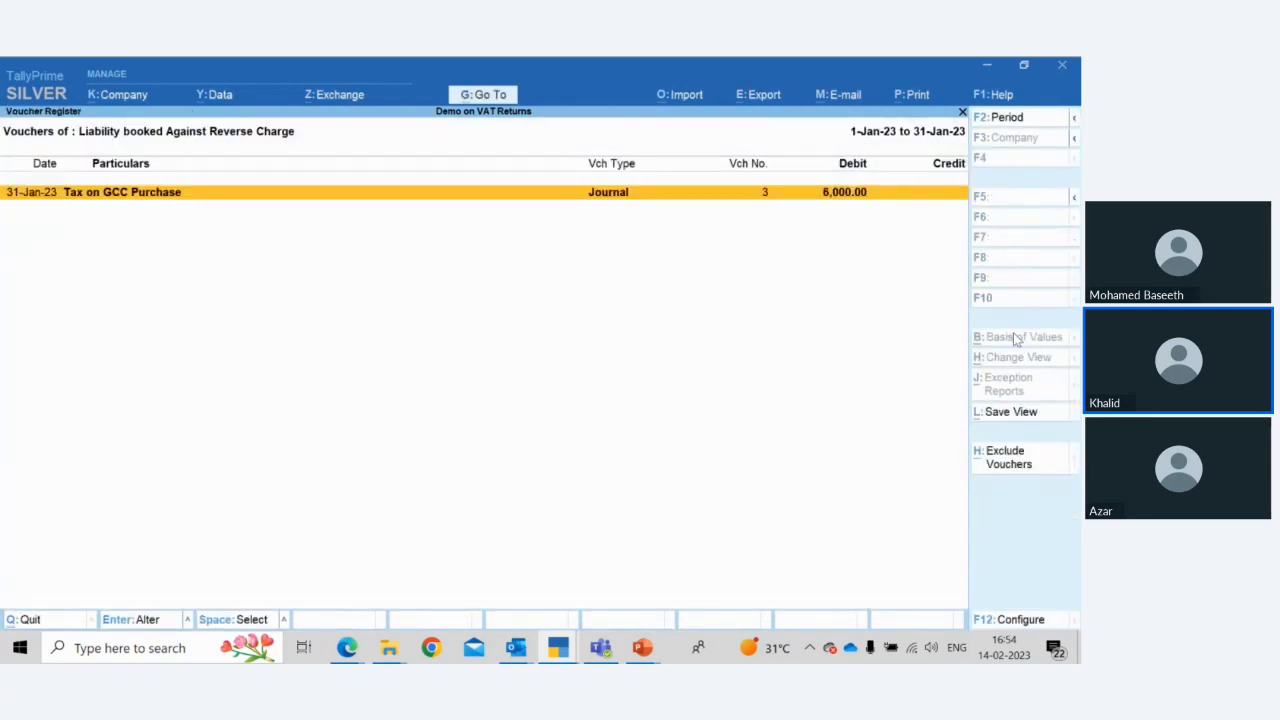
Return to the Reverse Charge Report and open the Indian Exporter imports purchase voucher
key(Escape)
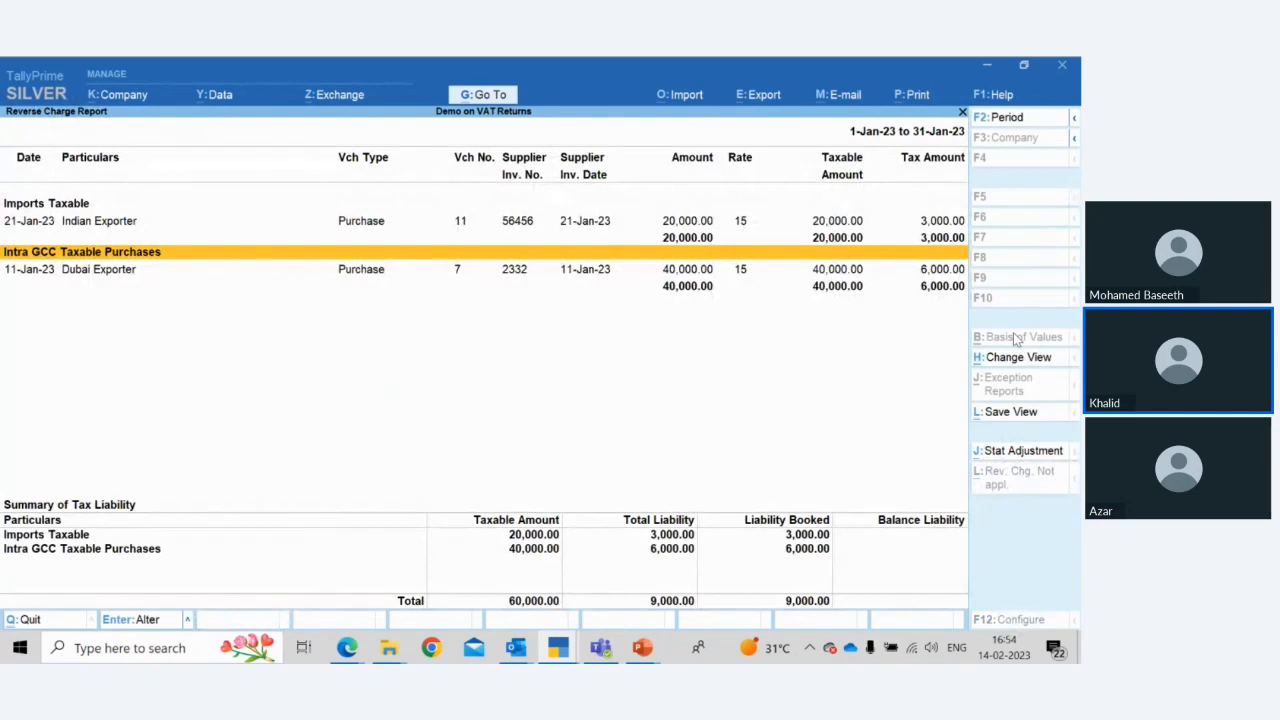
key(Up)
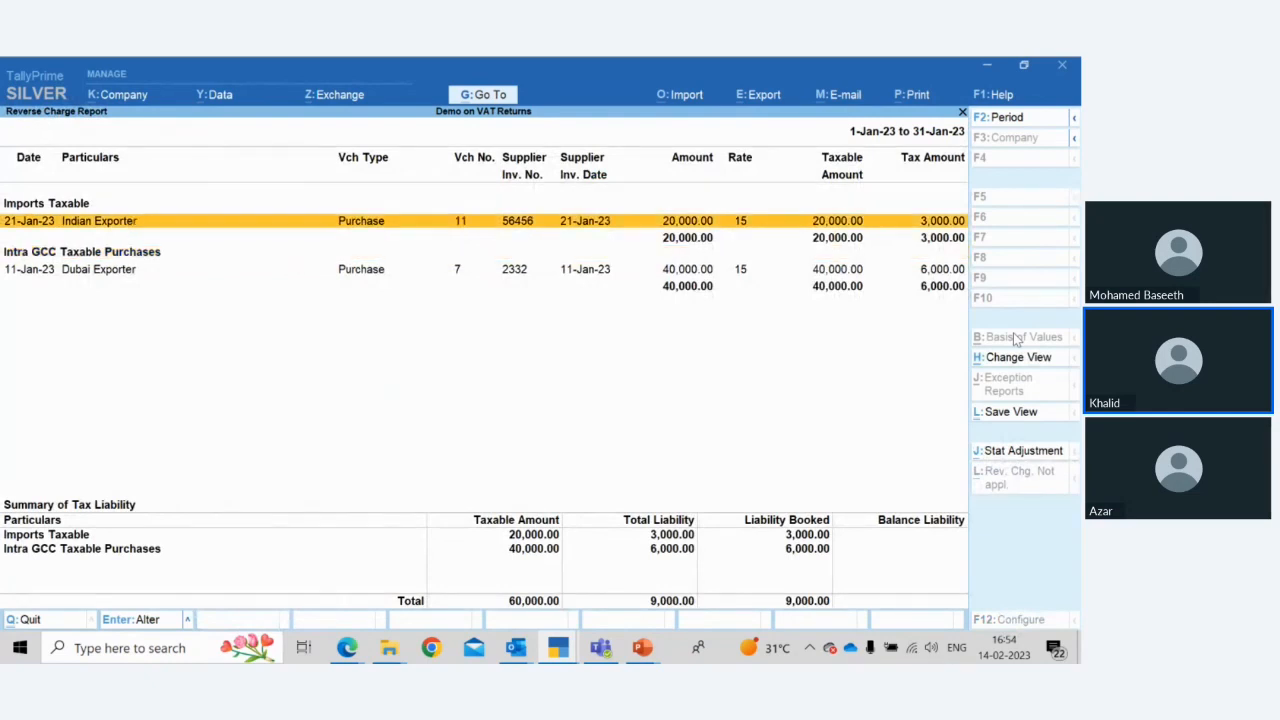
key(Down)
key(Up)
key(Return)
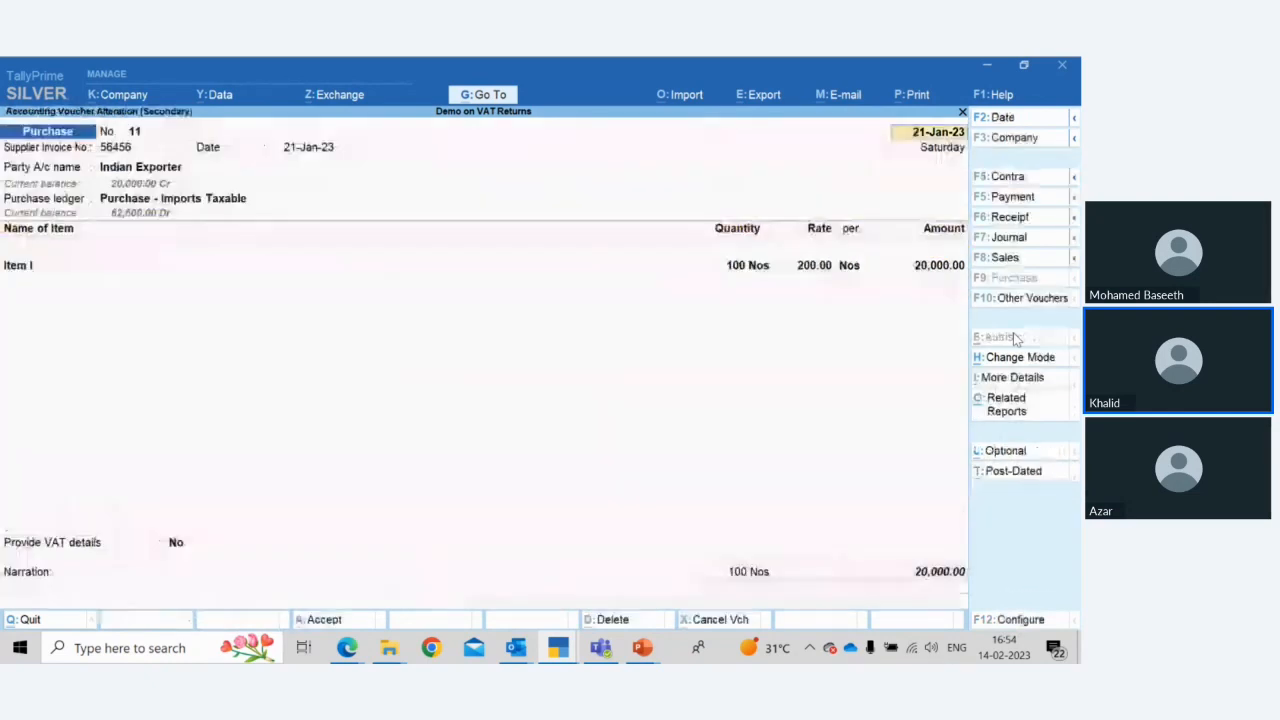
Step through the voucher's receipt details and party details for Indian Exporter and accept them
key(Return)
key(Return)
key(Return)
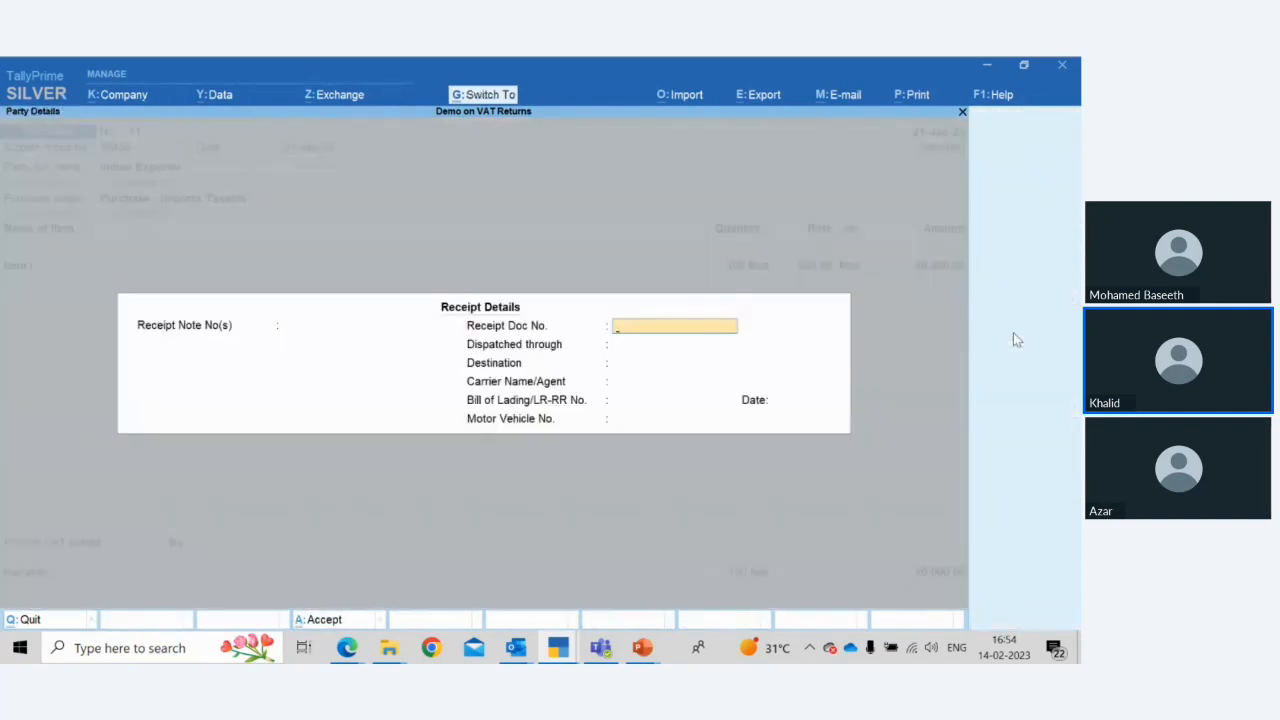
key(Escape)
key(ctrl)
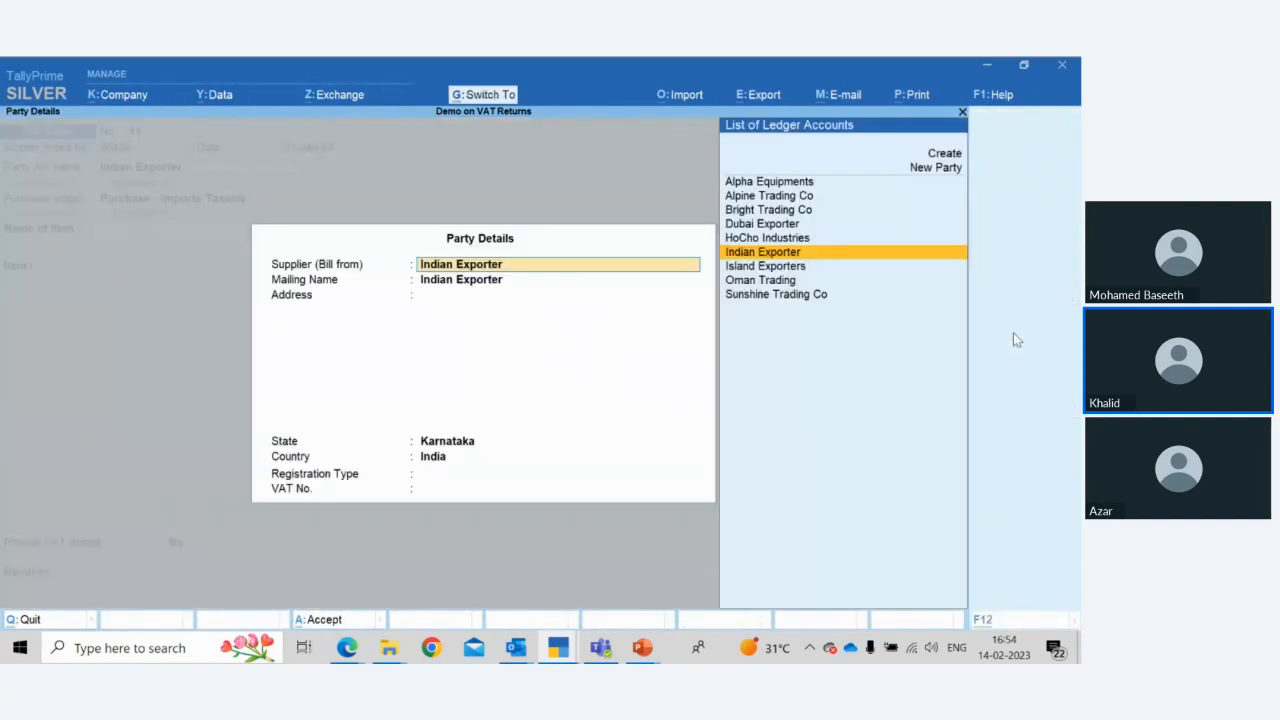
key(ctrl+a)
key(Return)
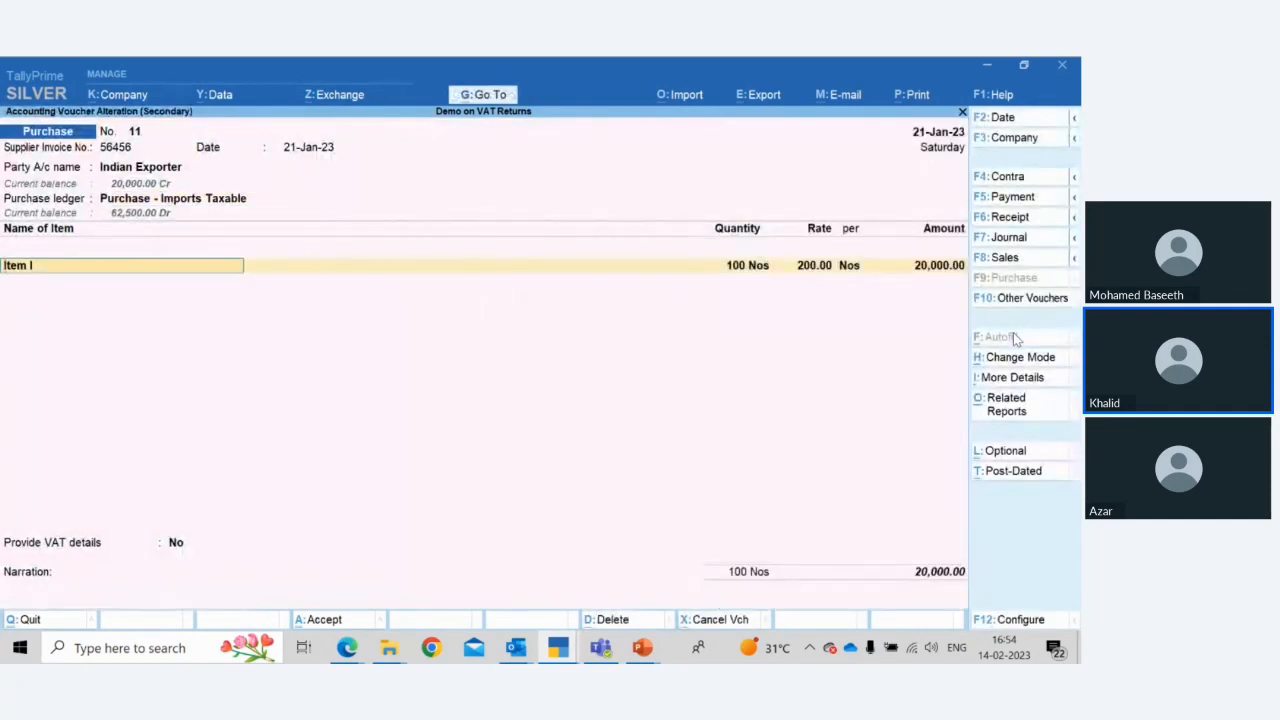
Open the Purchase - Imports Taxable ledger master to inspect its Imports Taxable nature of transaction, then accept it
key(shift+Tab)
key(ctrl+Return)
key(Return)
key(Return)
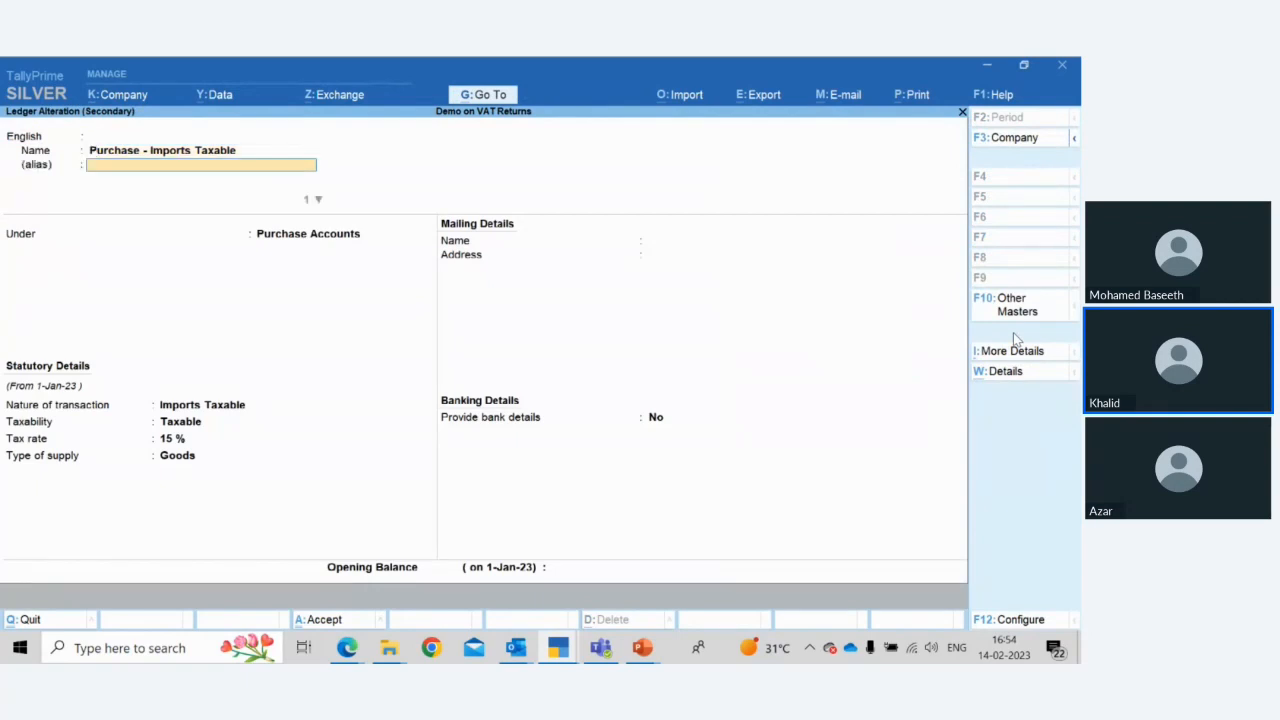
key(Return)
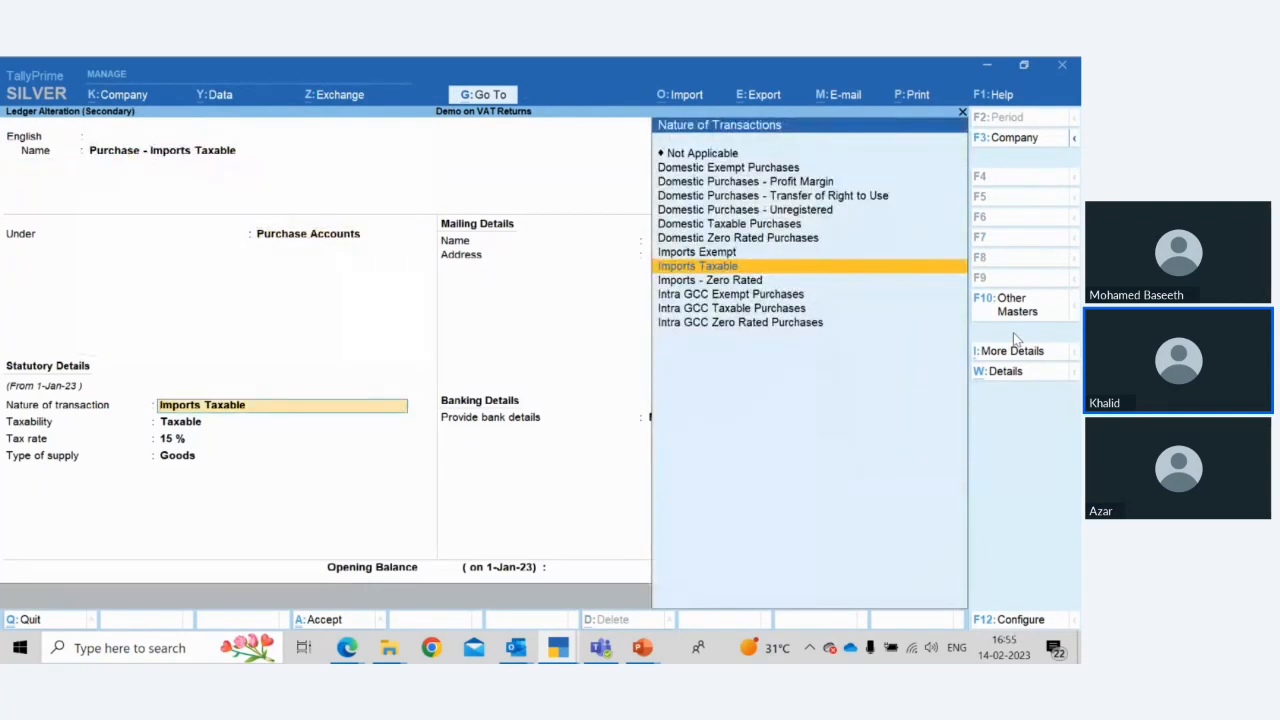
key(ctrl+a)
Step through the item line and tax details, and set Provide VAT details to Yes on the purchase
key(Return)
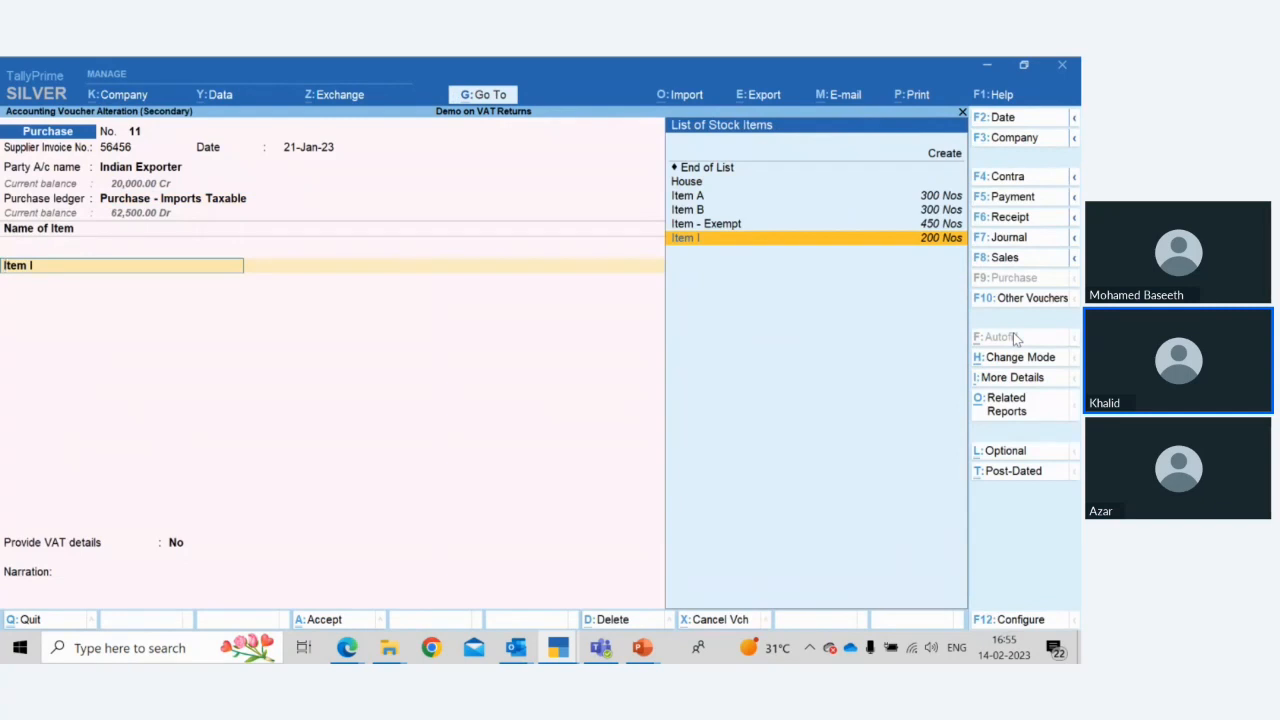
key(Return)
key(Return)
key(Return)
key(Return)
key(Return)
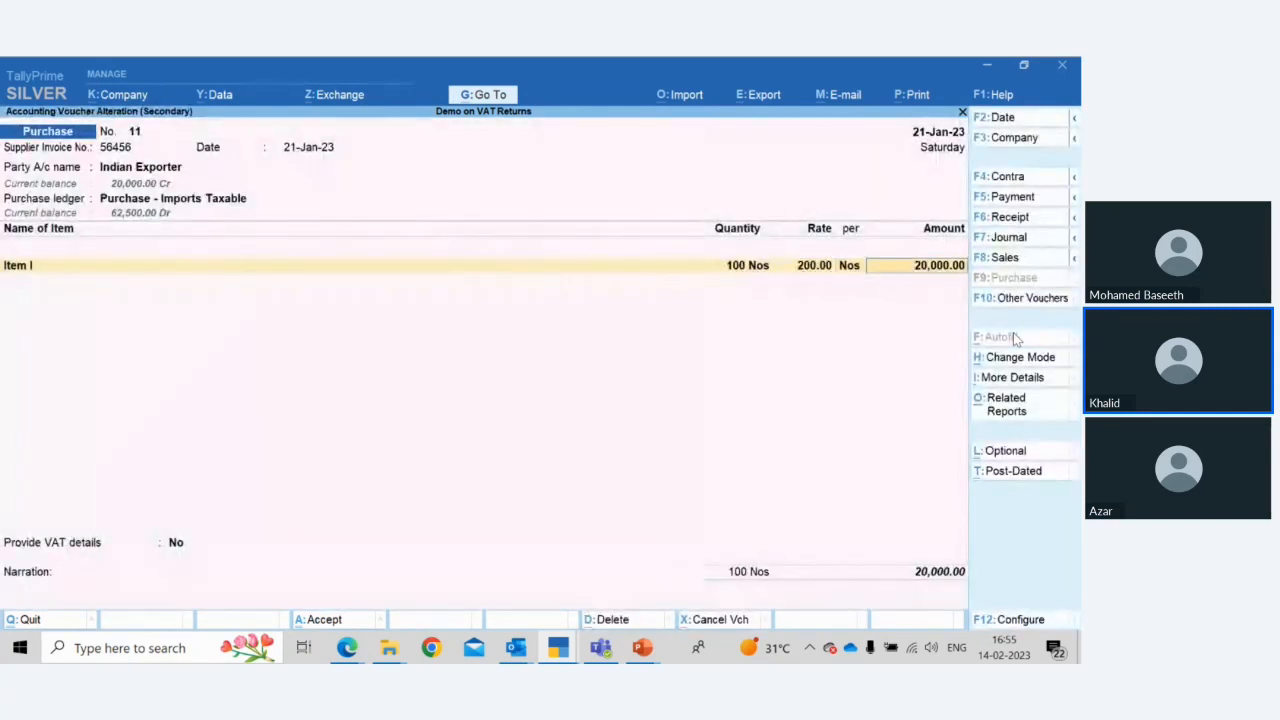
key(Return)
key(Return)
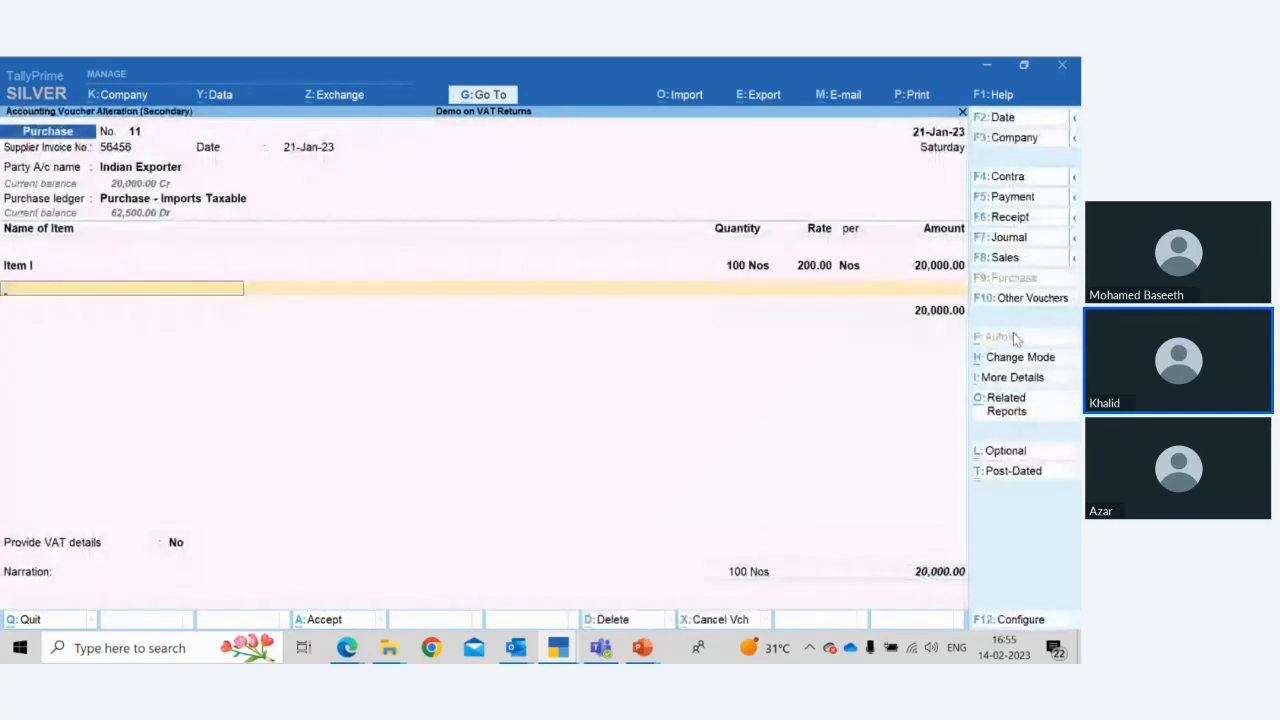
key(BackSpace)
key(Return)
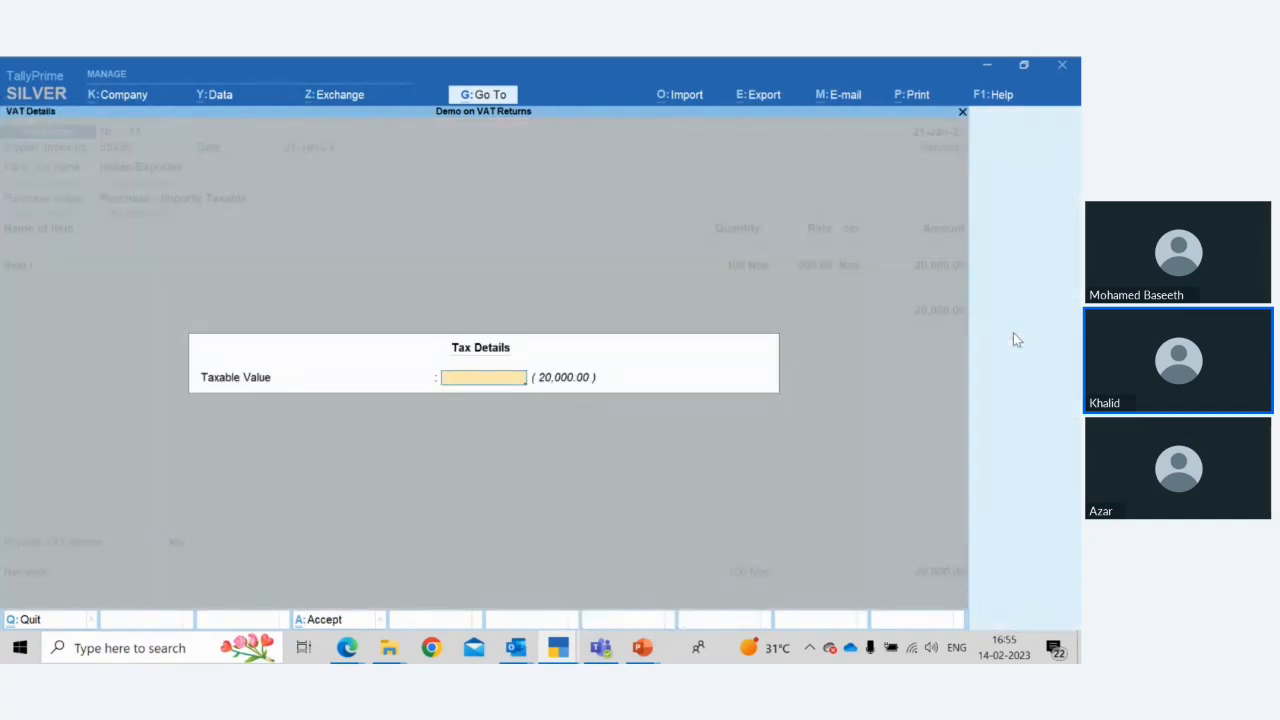
key(Return)
key(Return)
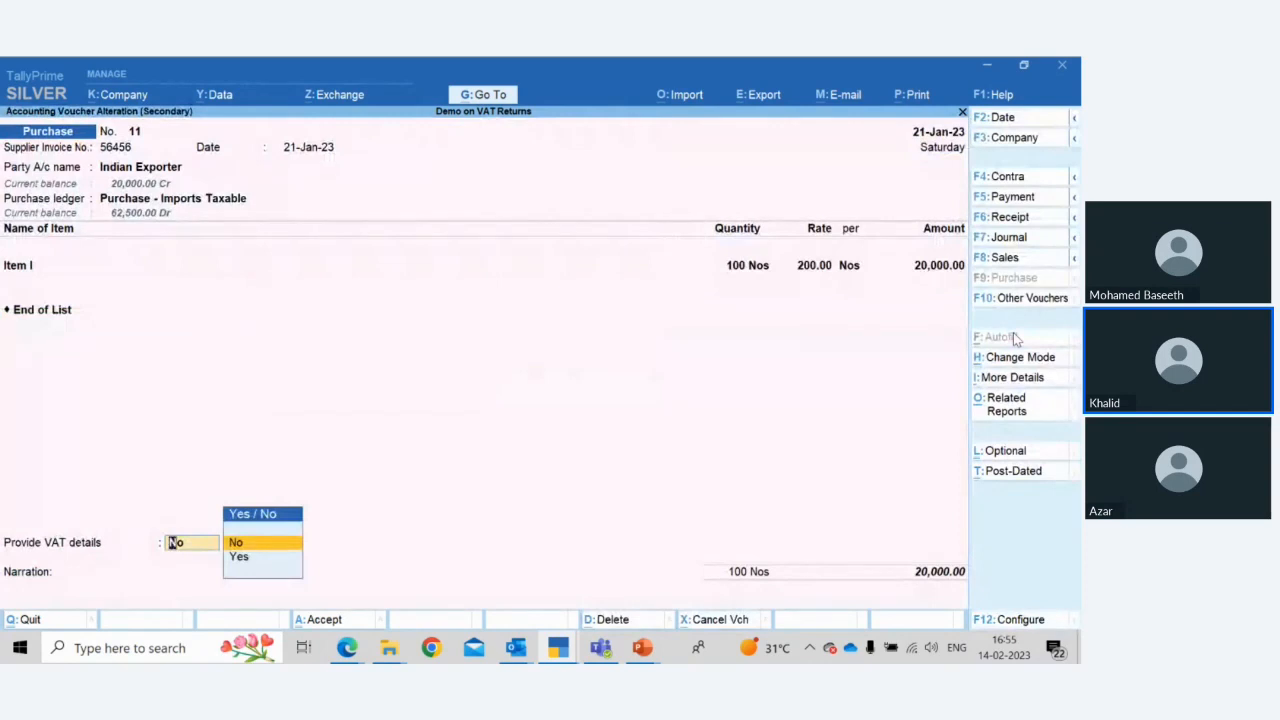
key(Down)
key(Return)
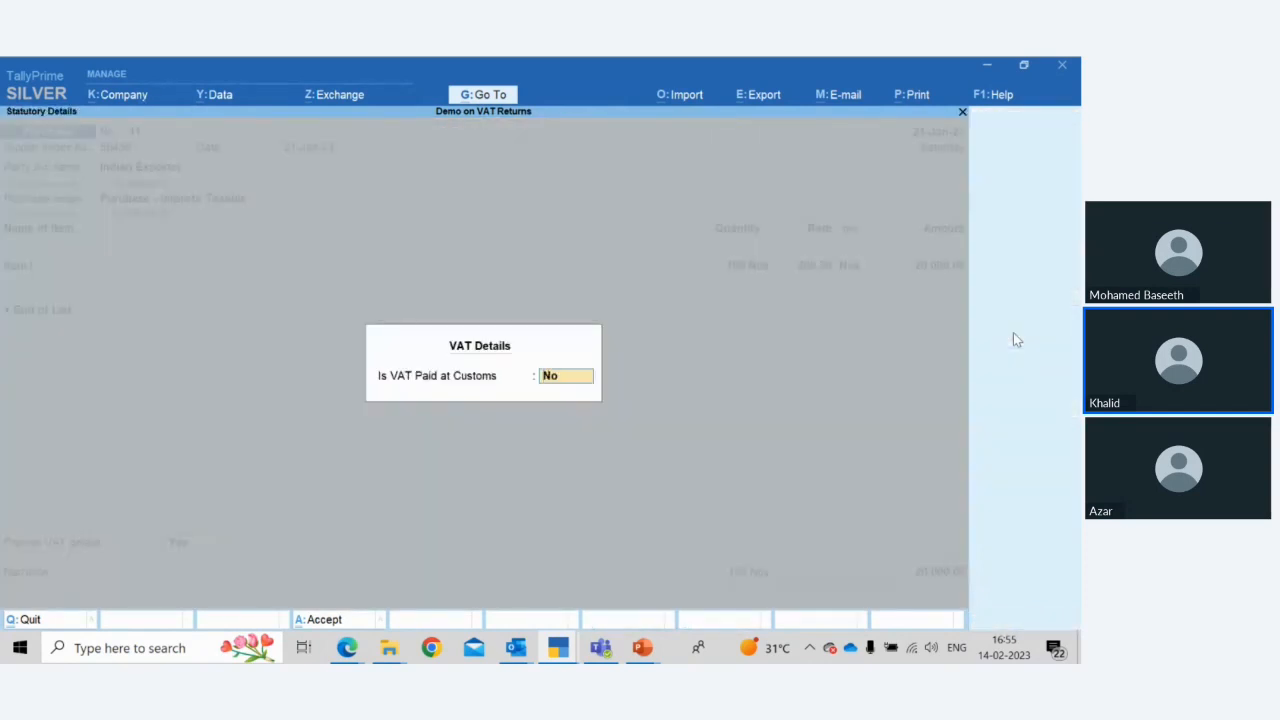
Keep VAT paid at customs as No, confirm the bill-wise details, and accept the voucher
key(Return)
key(Return)
key(Return)
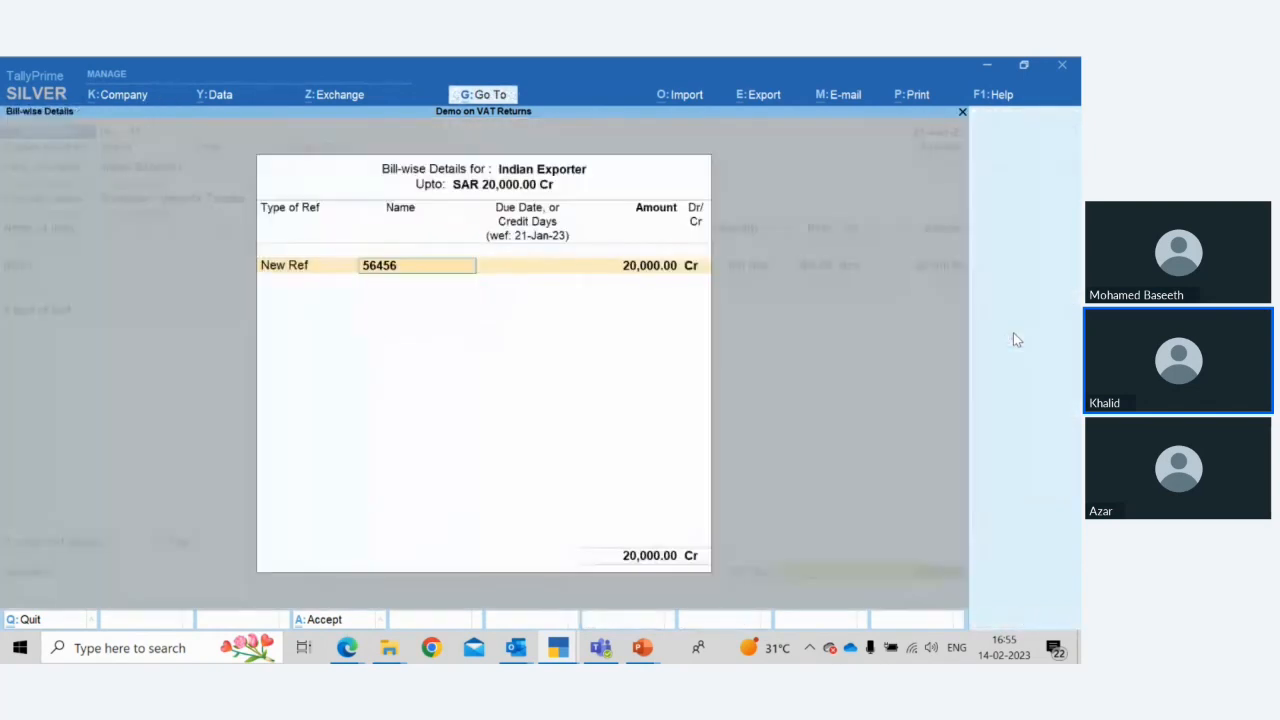
key(Return)
key(ctrl+a)
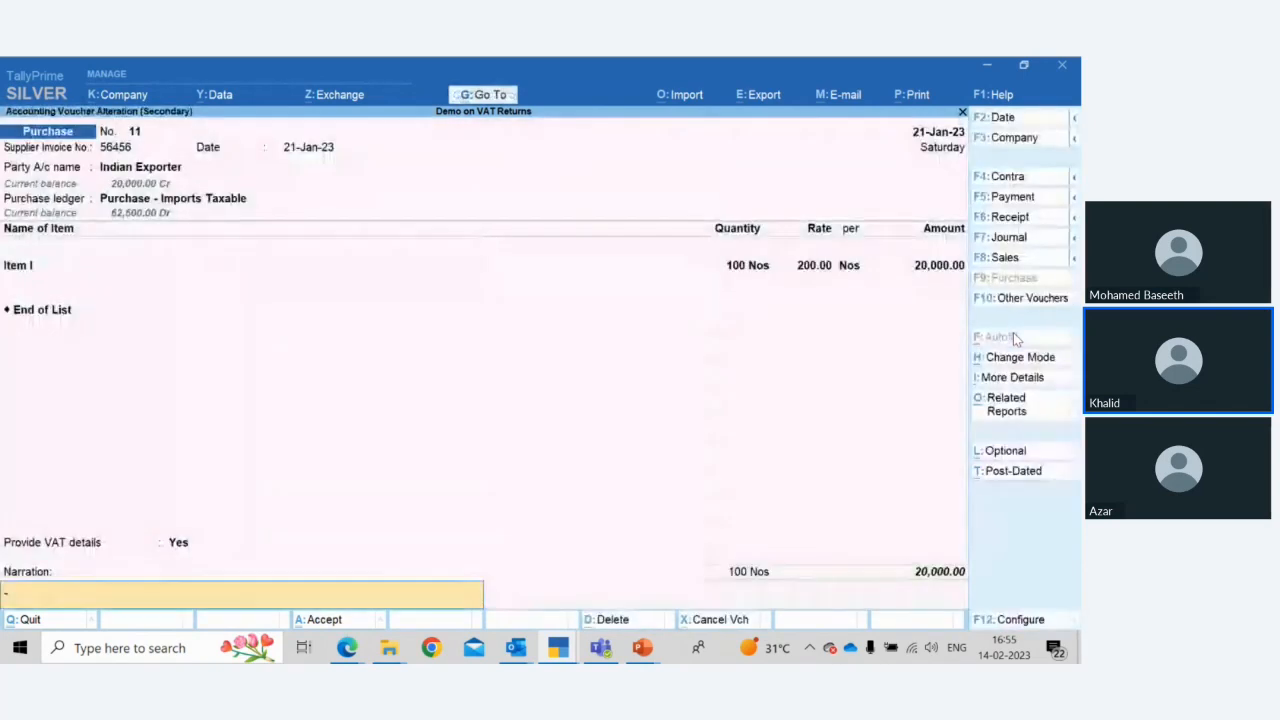
key(ctrl+a)
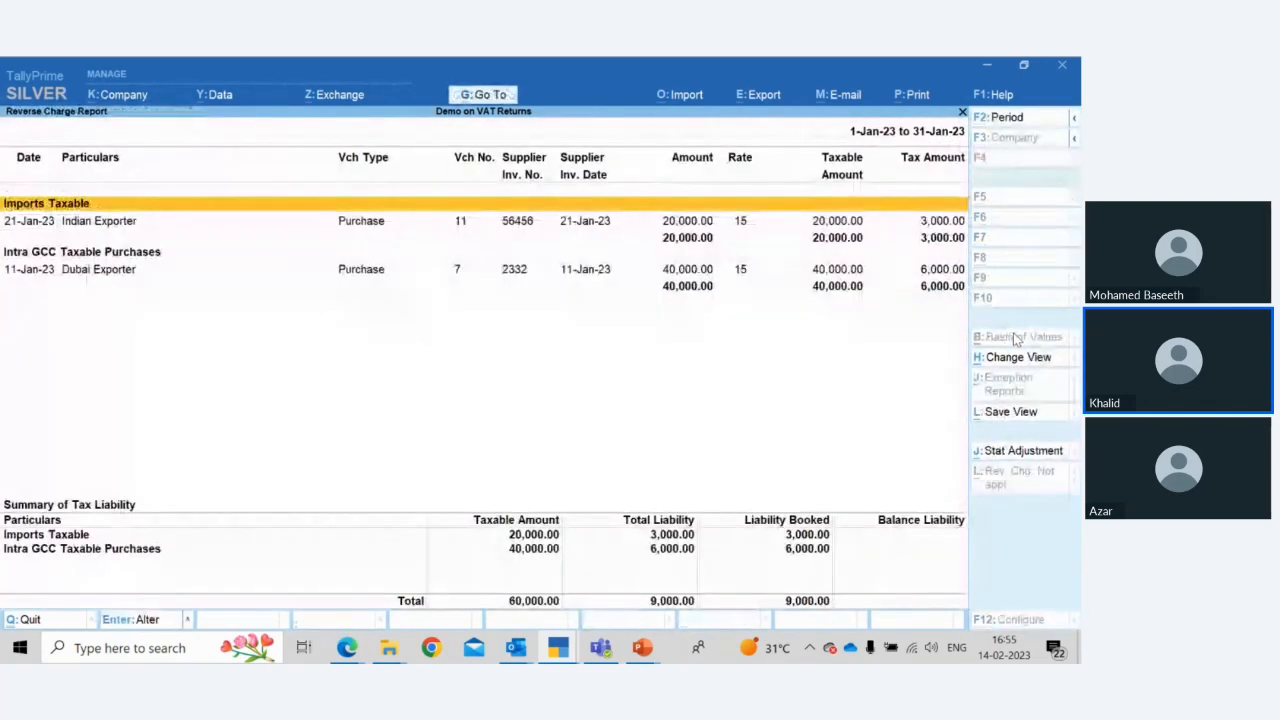
Open the Imports Taxable liability booked journal from the report summary and quit it without saving
key(Down)
key(Down)
key(Down)
key(Down)
key(Up)
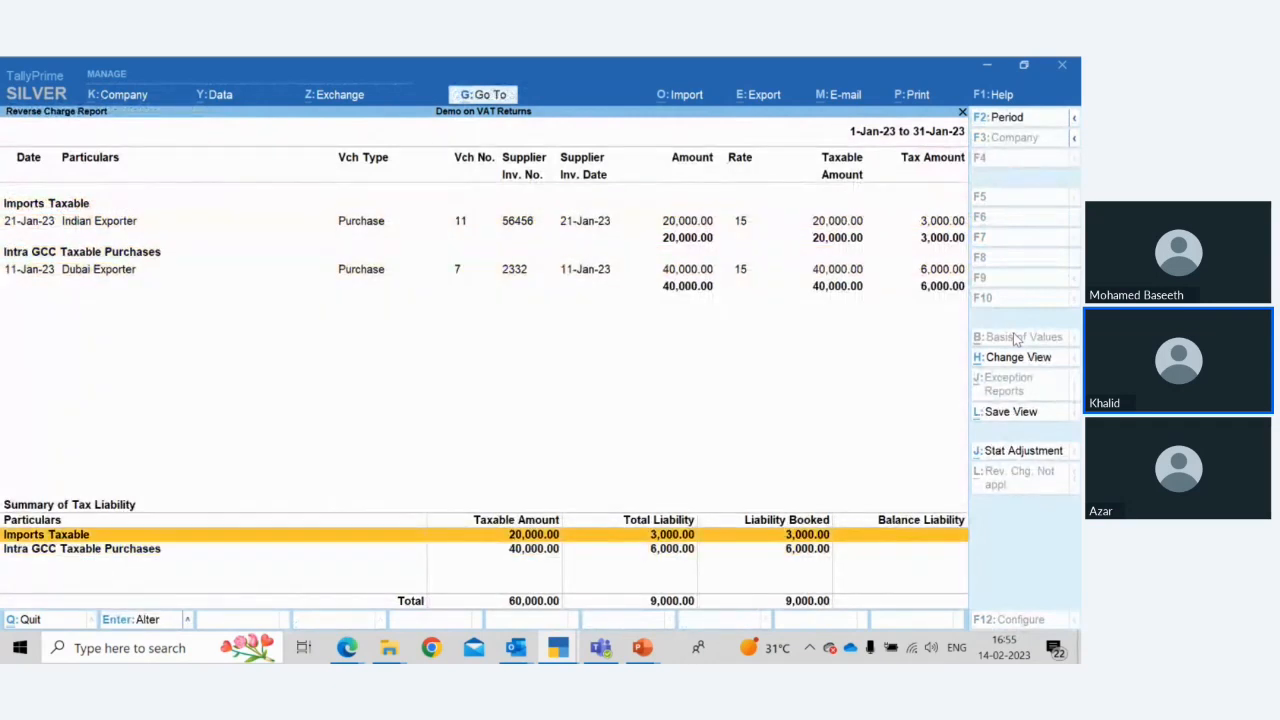
key(Return)
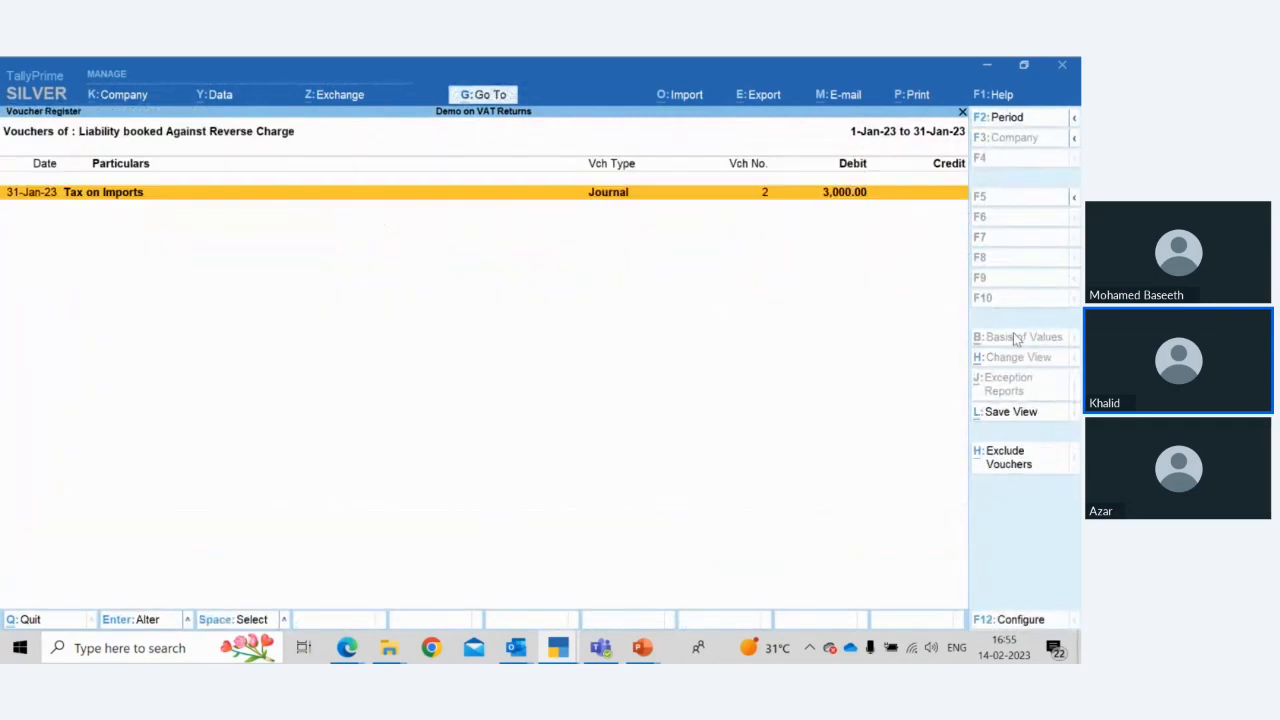
key(Return)
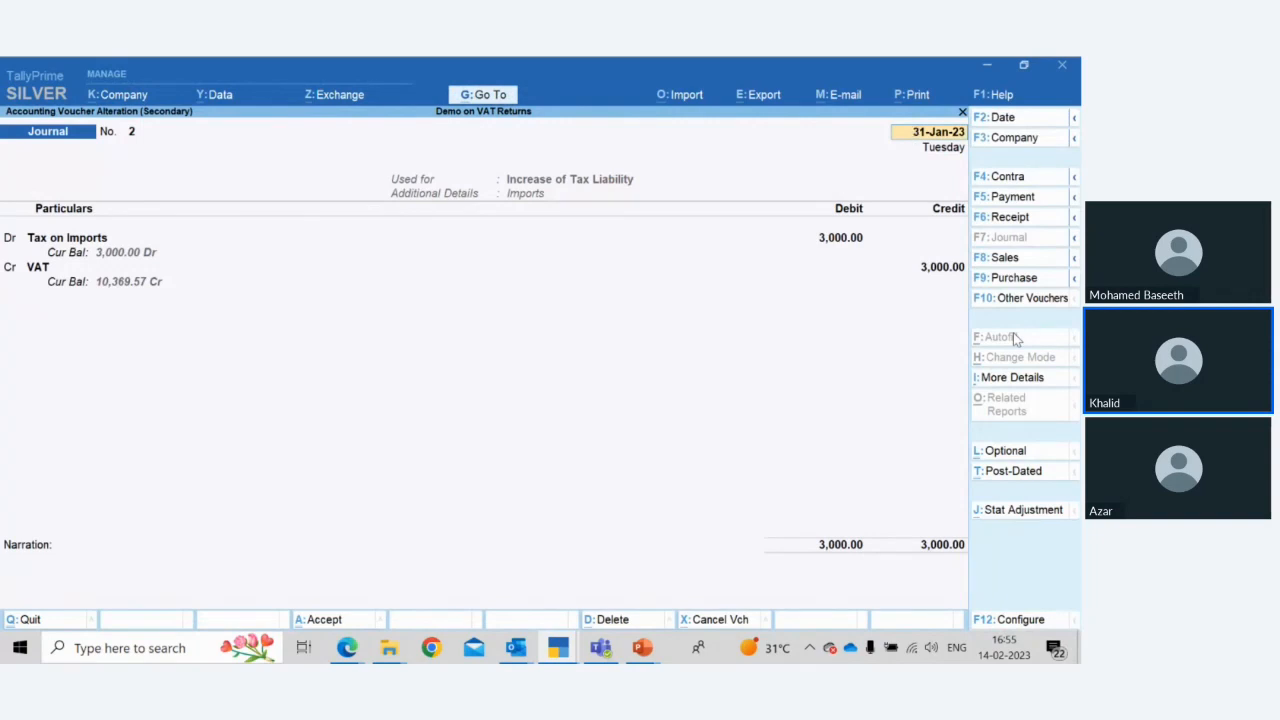
key(Escape)
key(y)
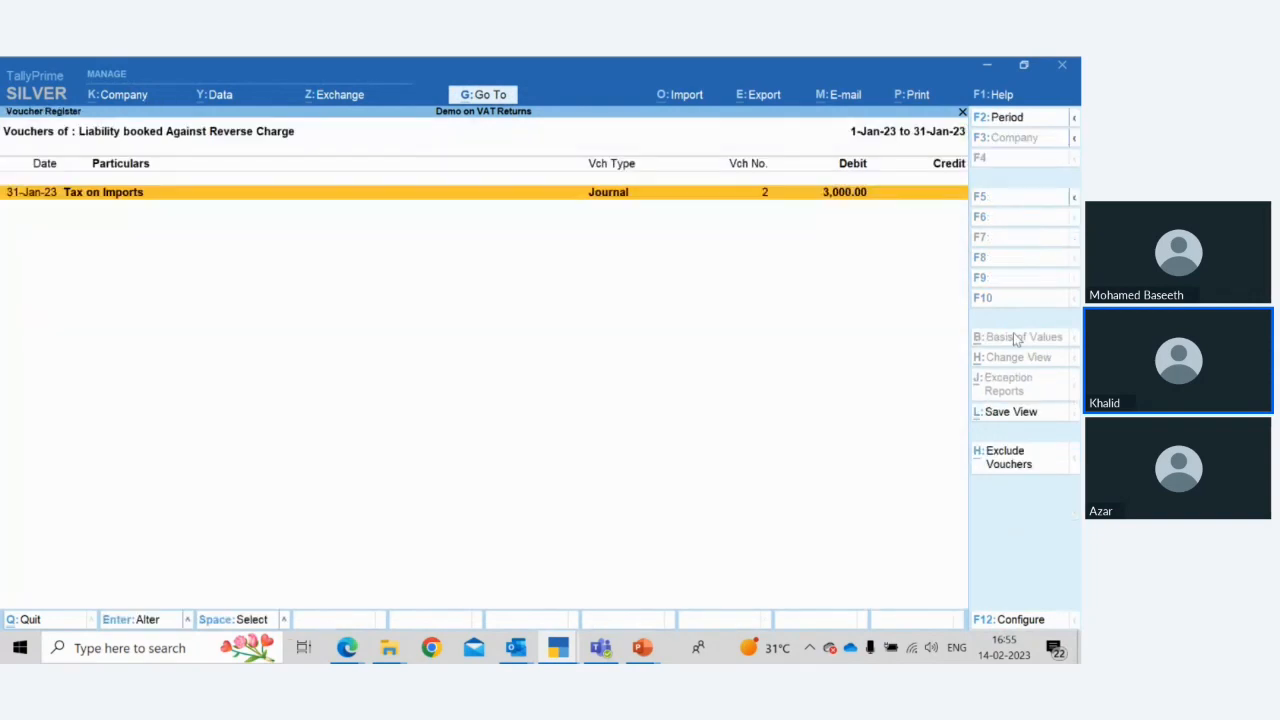
Return to the VAT reports menu and open the VAT Paid to Customs Report
key(Escape)
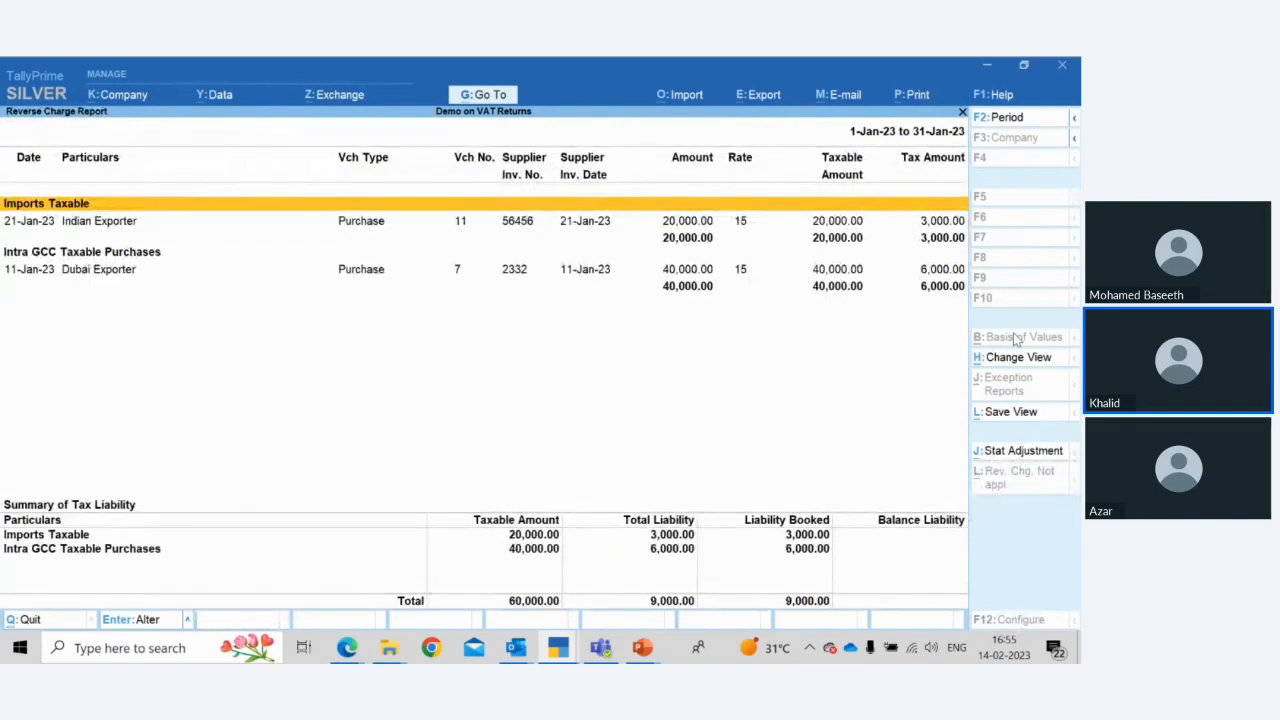
key(Escape)
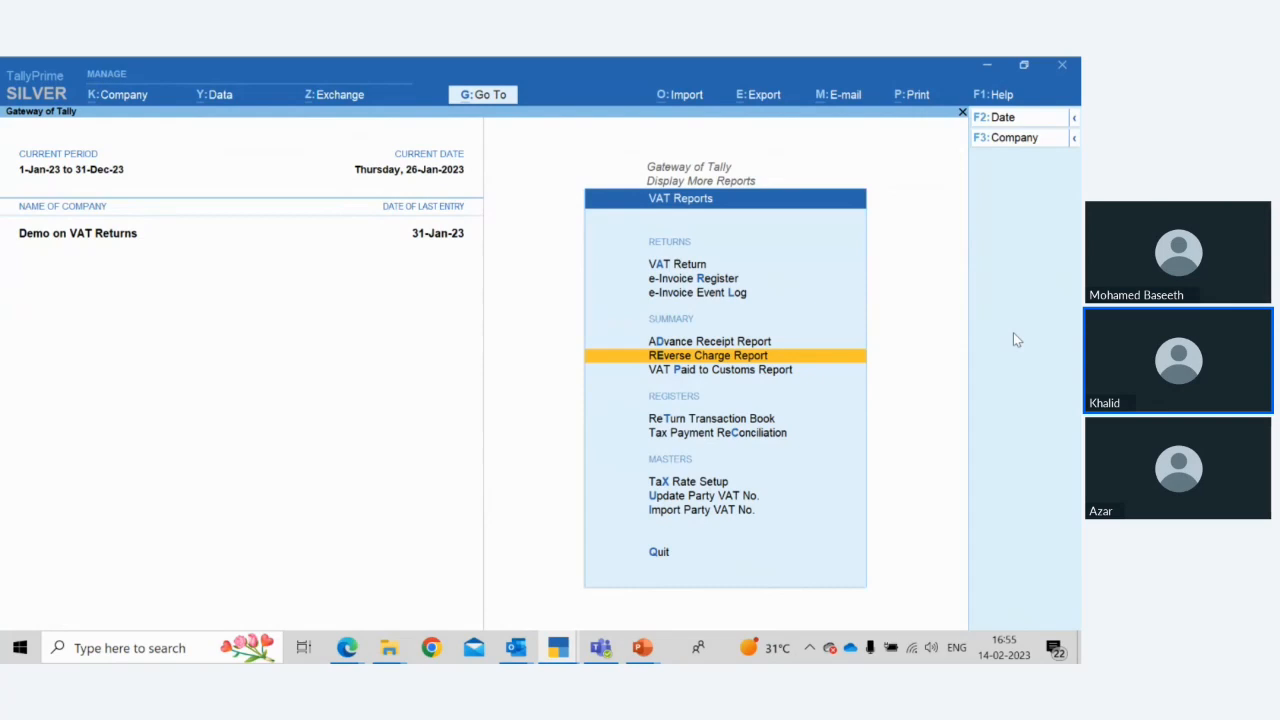
key(Down)
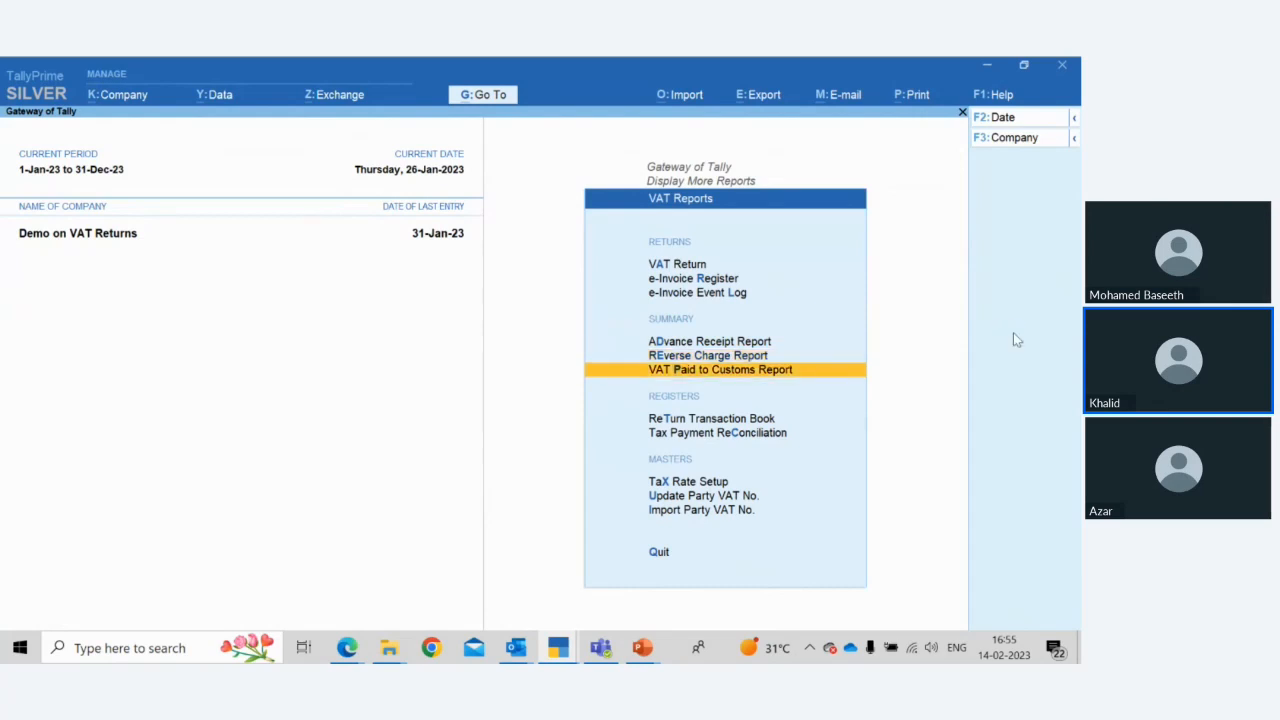
key(Return)
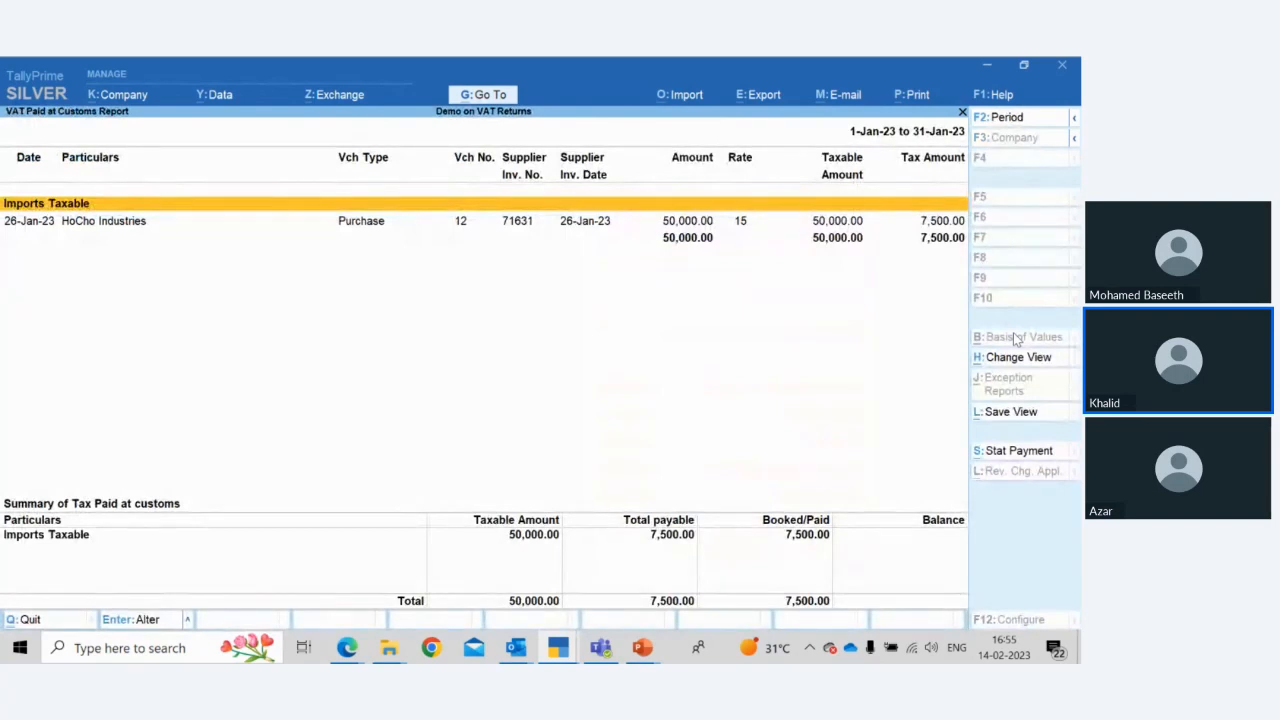
Open the HoCho Industries imports purchase voucher and step through its receipt and party details
key(Down)
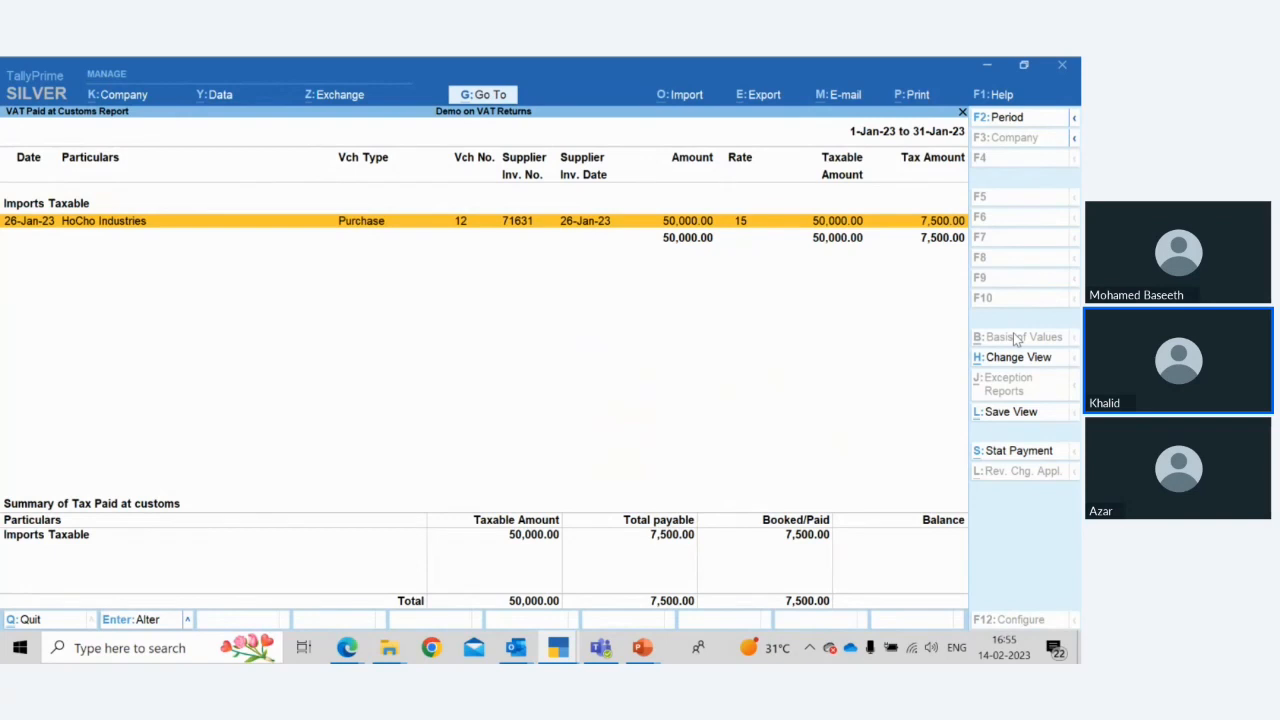
key(Return)
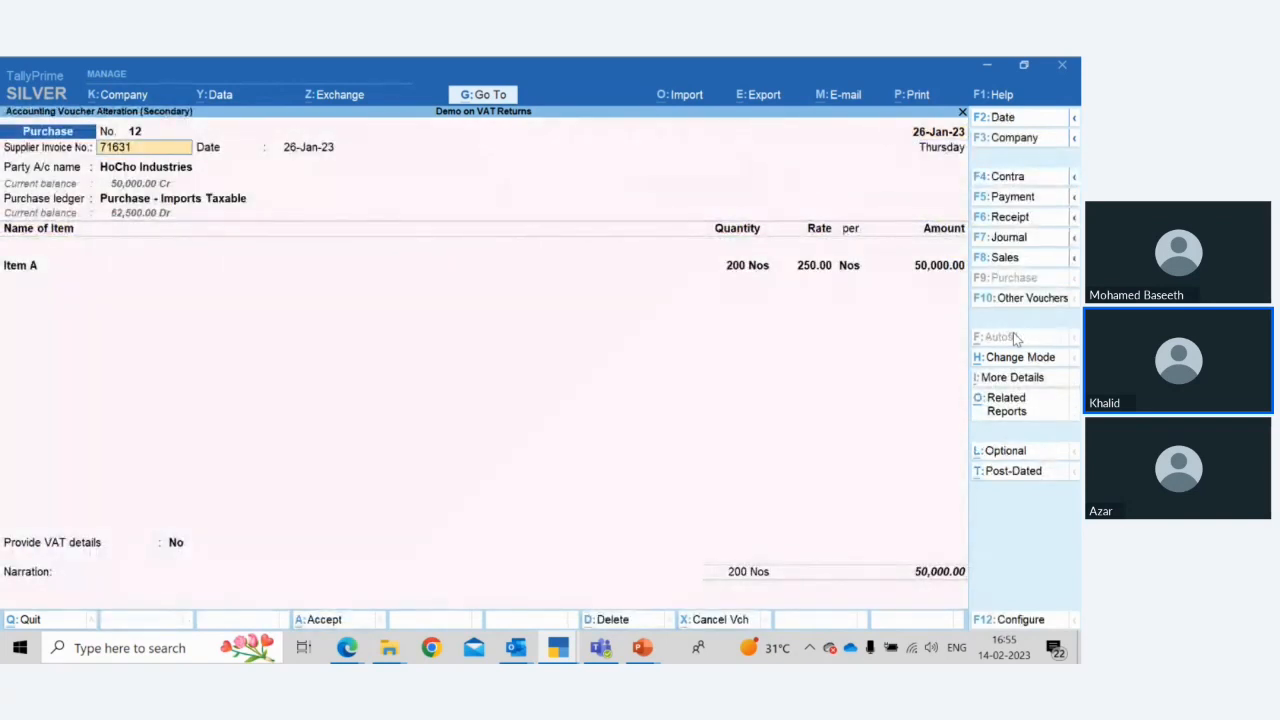
key(Return)
key(Return)
key(Return)
key(Return)
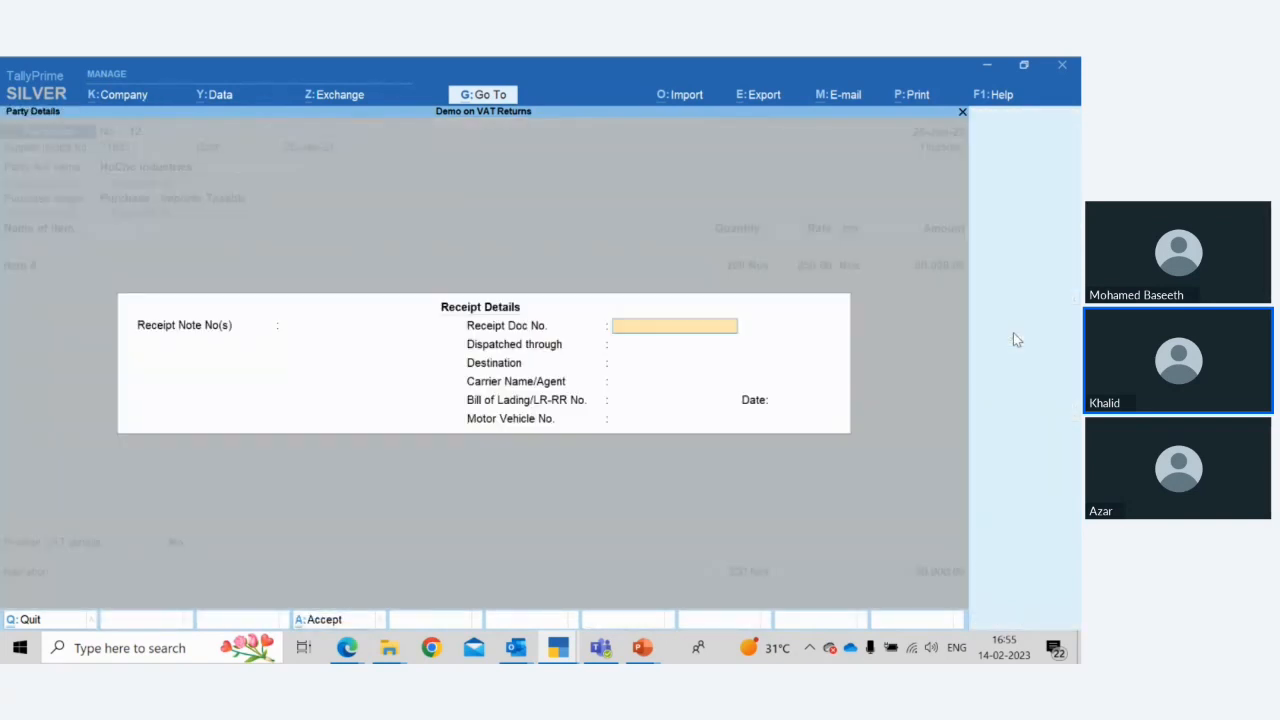
key(Return)
key(Return)
key(Return)
key(Return)
key(Return)
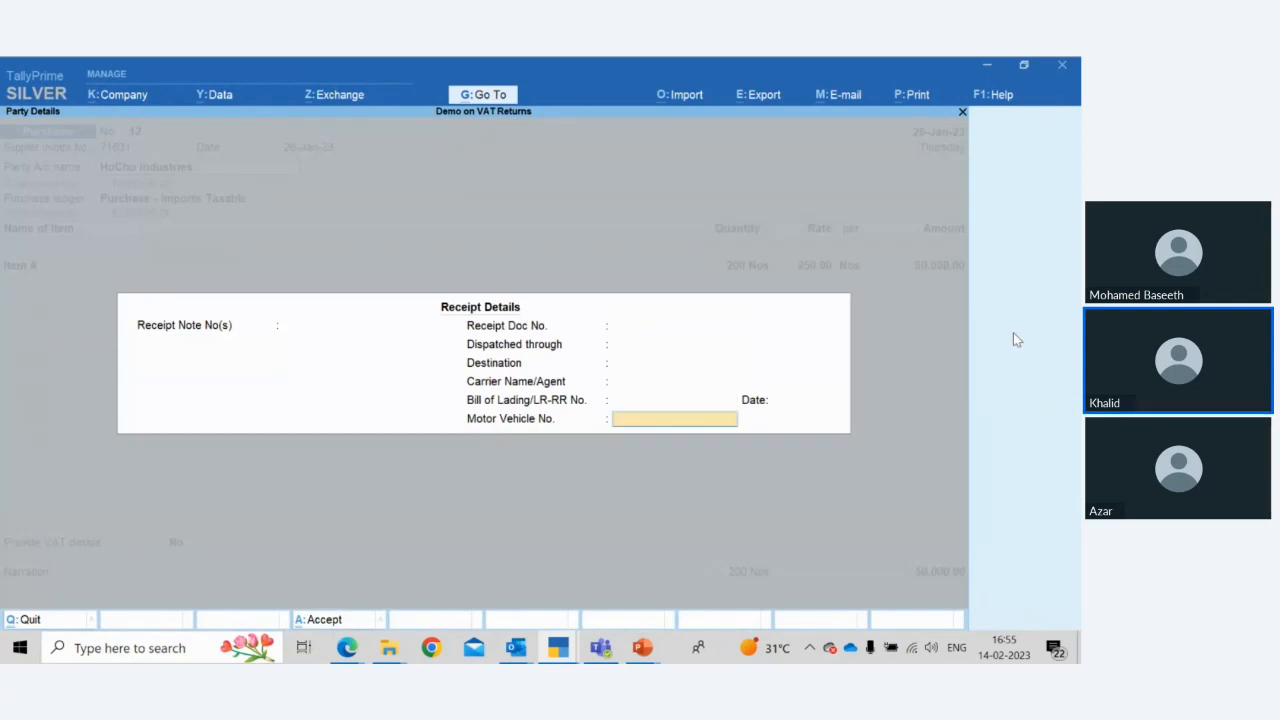
key(Return)
key(Return)
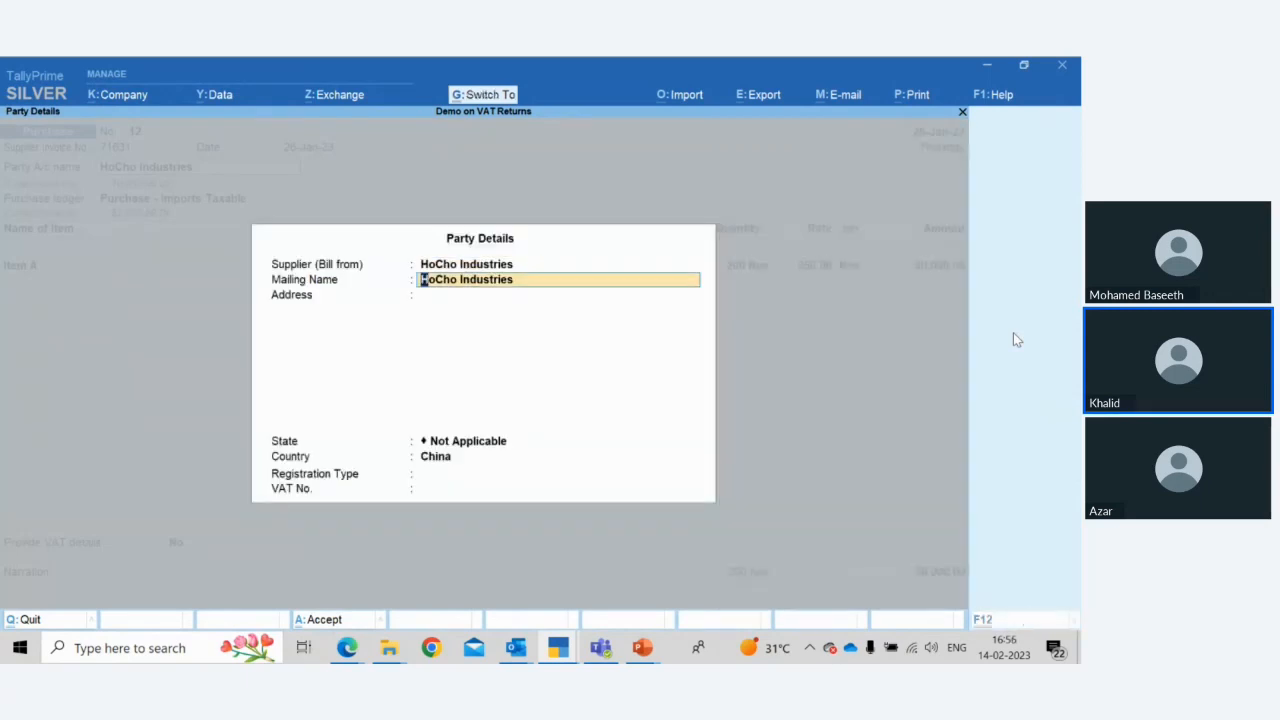
key(ctrl+a)
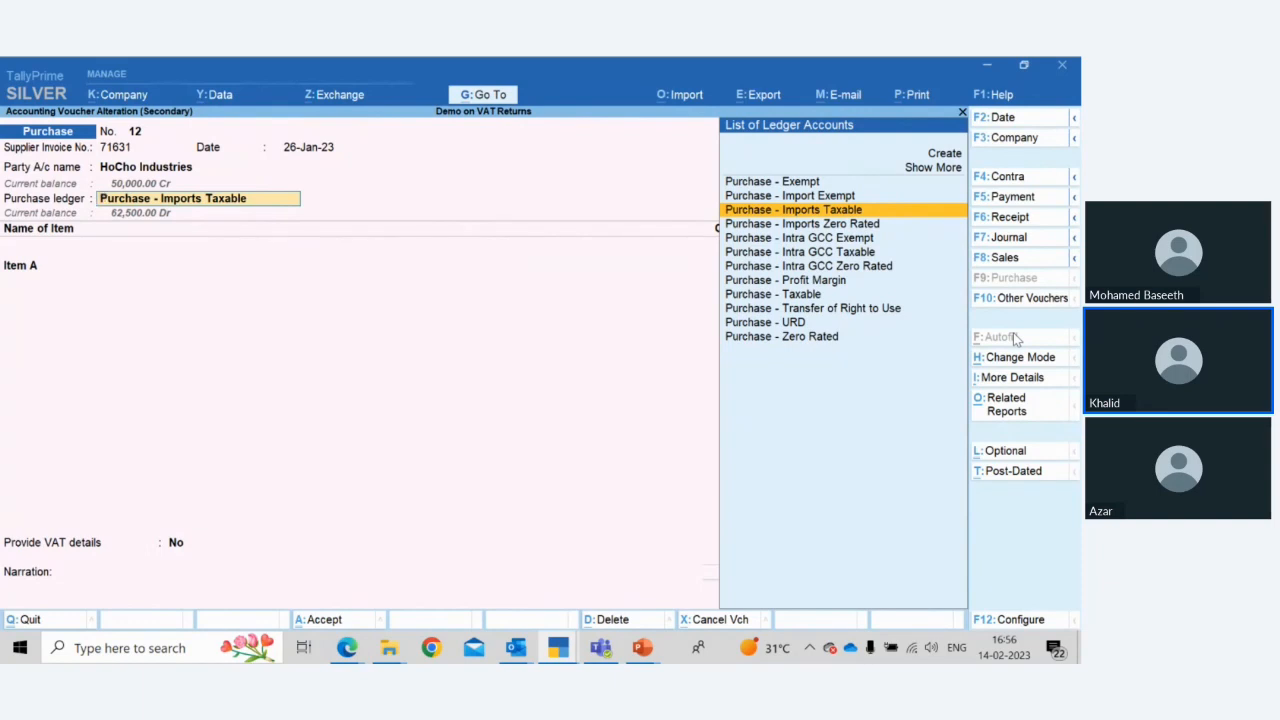
Step through the Item A line and the tax details of the HoCho Industries imports purchase voucher
key(Return)
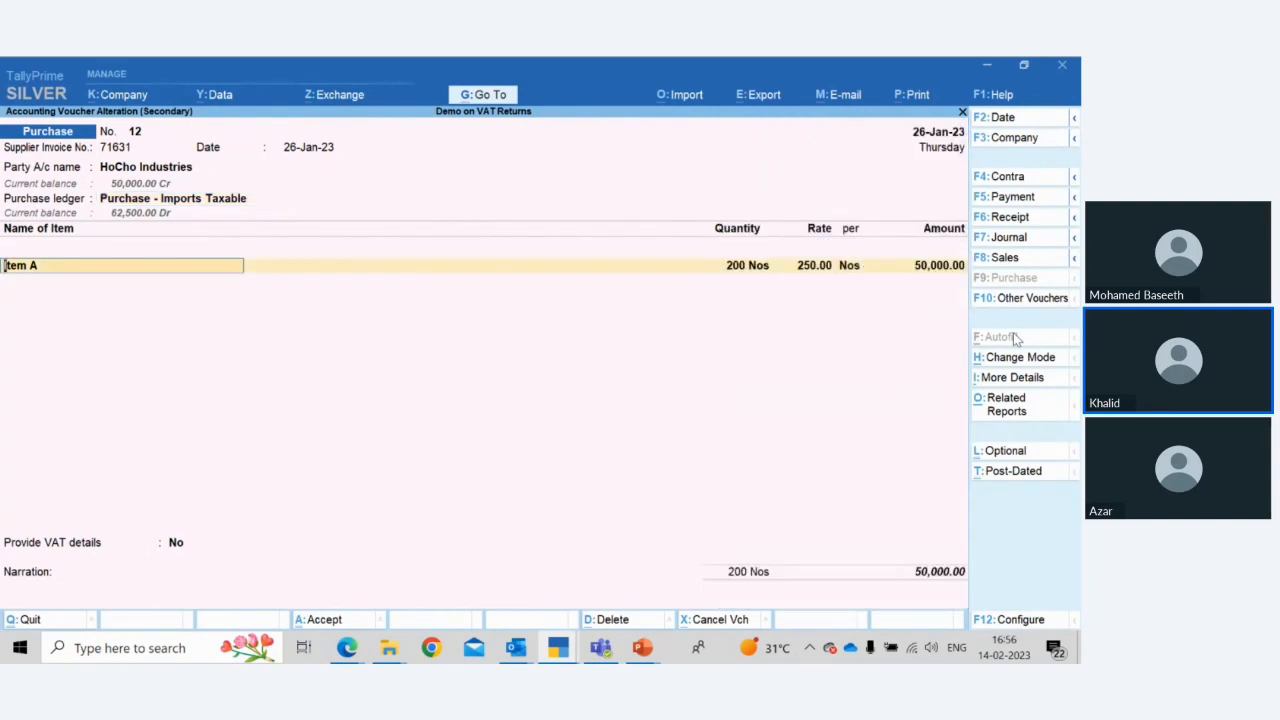
key(Return)
key(Return)
key(Return)
key(Return)
key(Return)
key(Return)
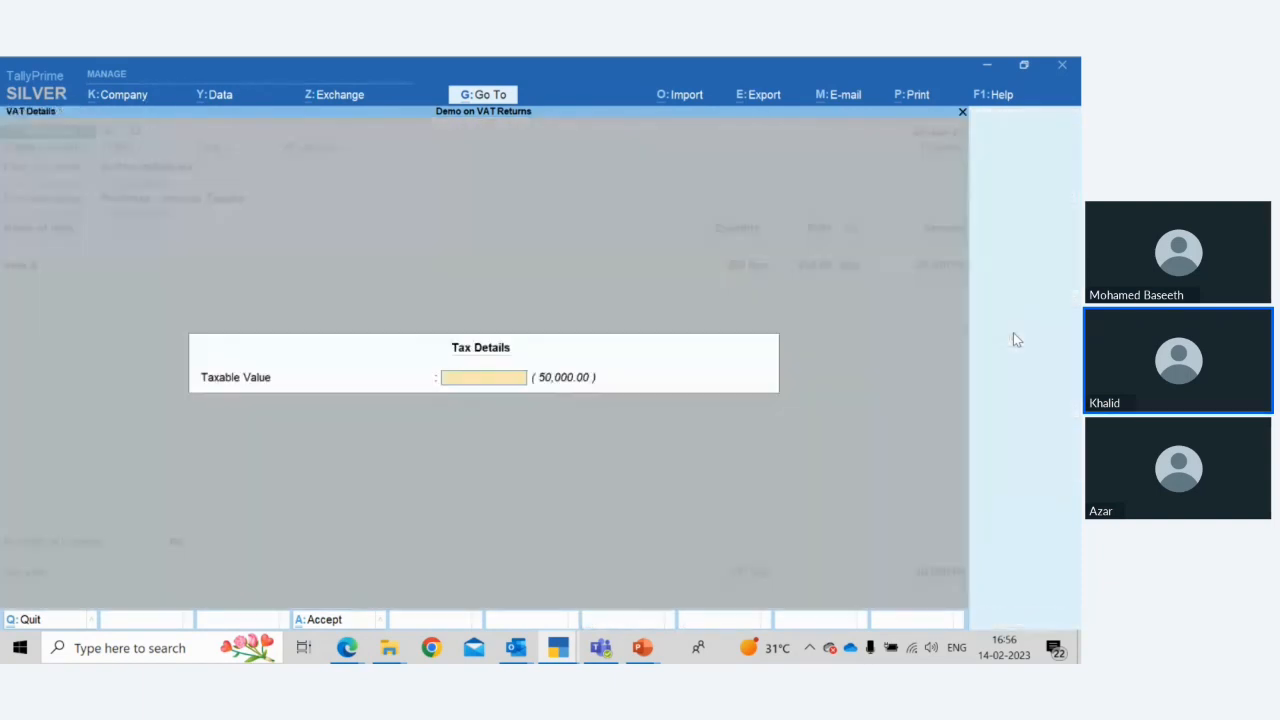
Set Provide VAT details and Is VAT Paid at Customs to Yes, confirm the bill-wise details, and accept the voucher
key(Return)
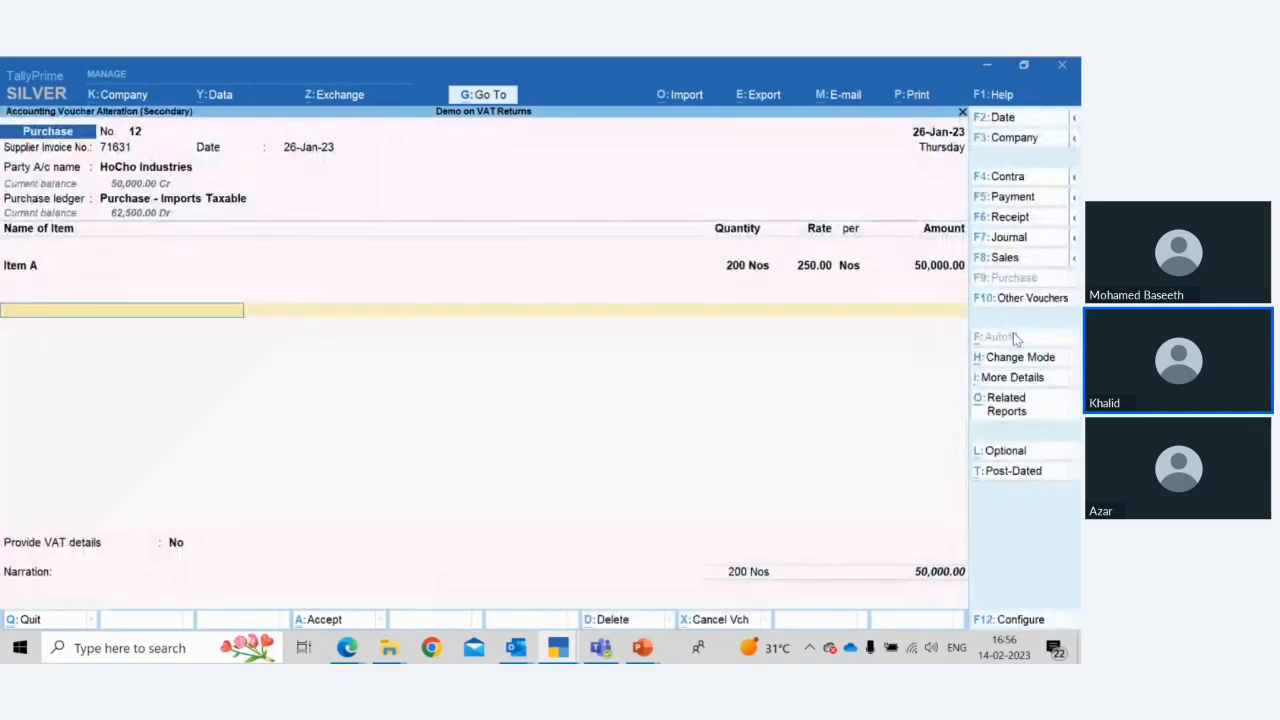
key(Return)
key(Down)
key(Return)
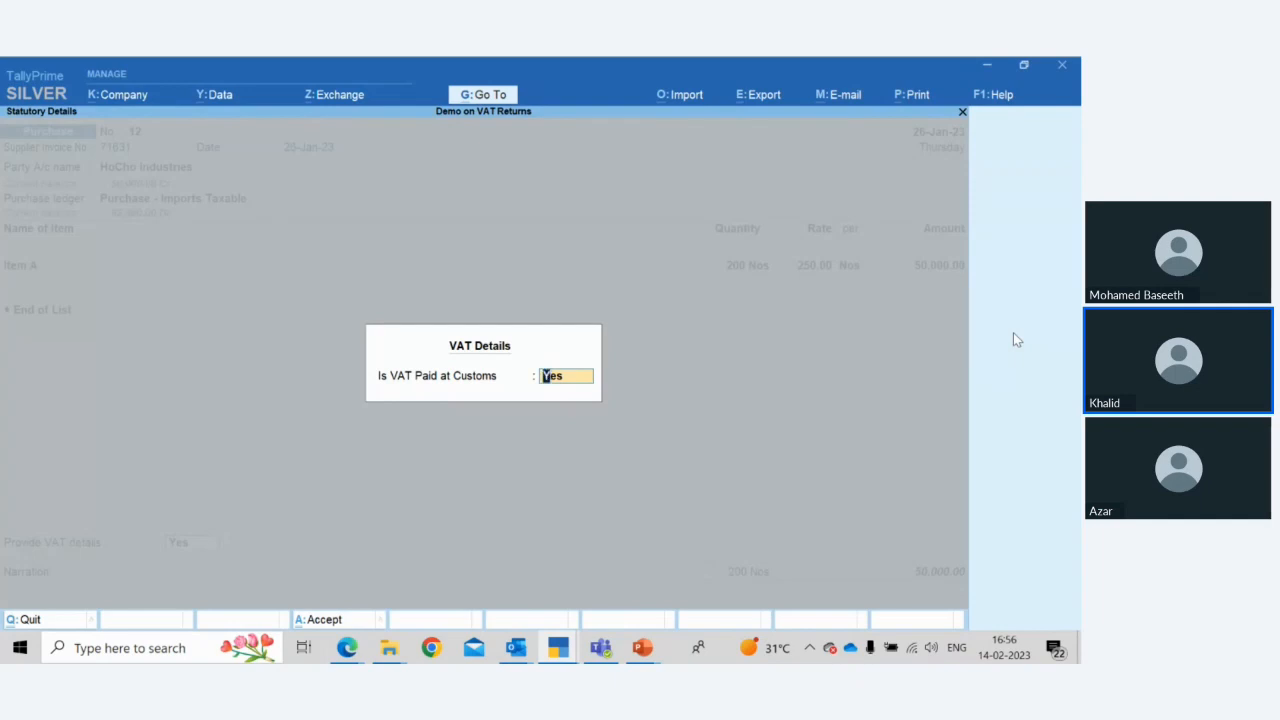
key(Return)
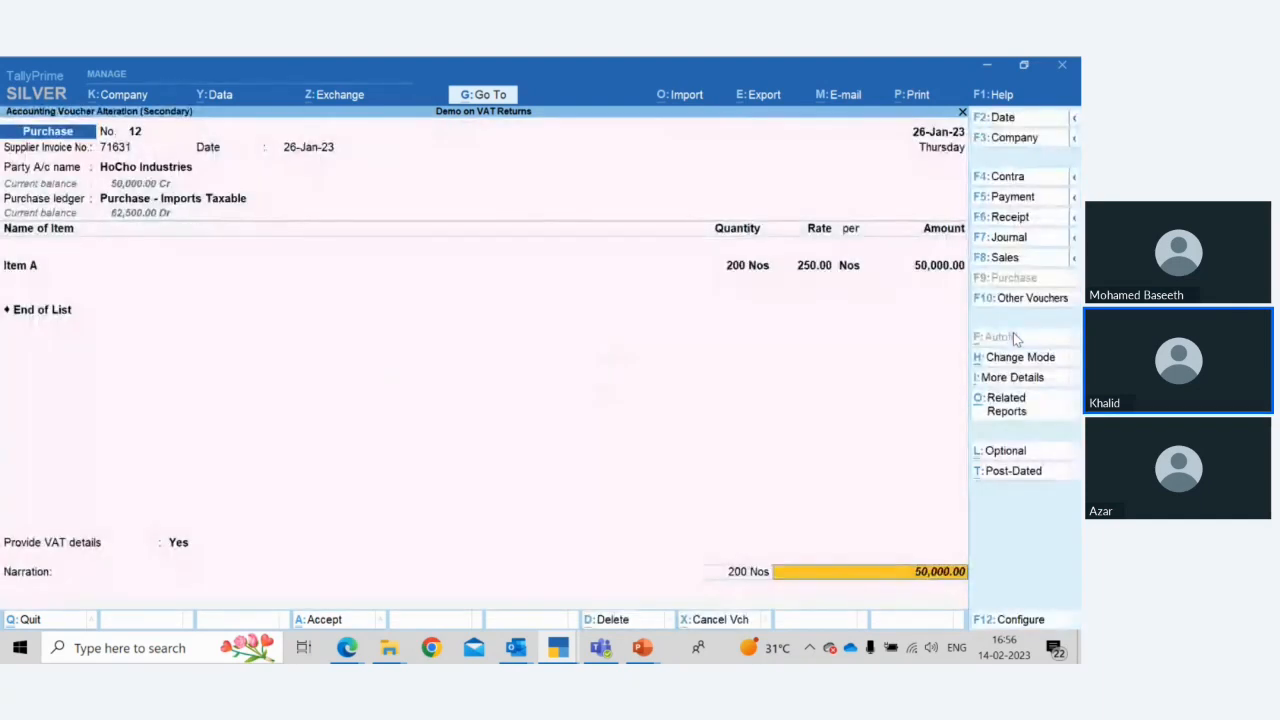
key(Return)
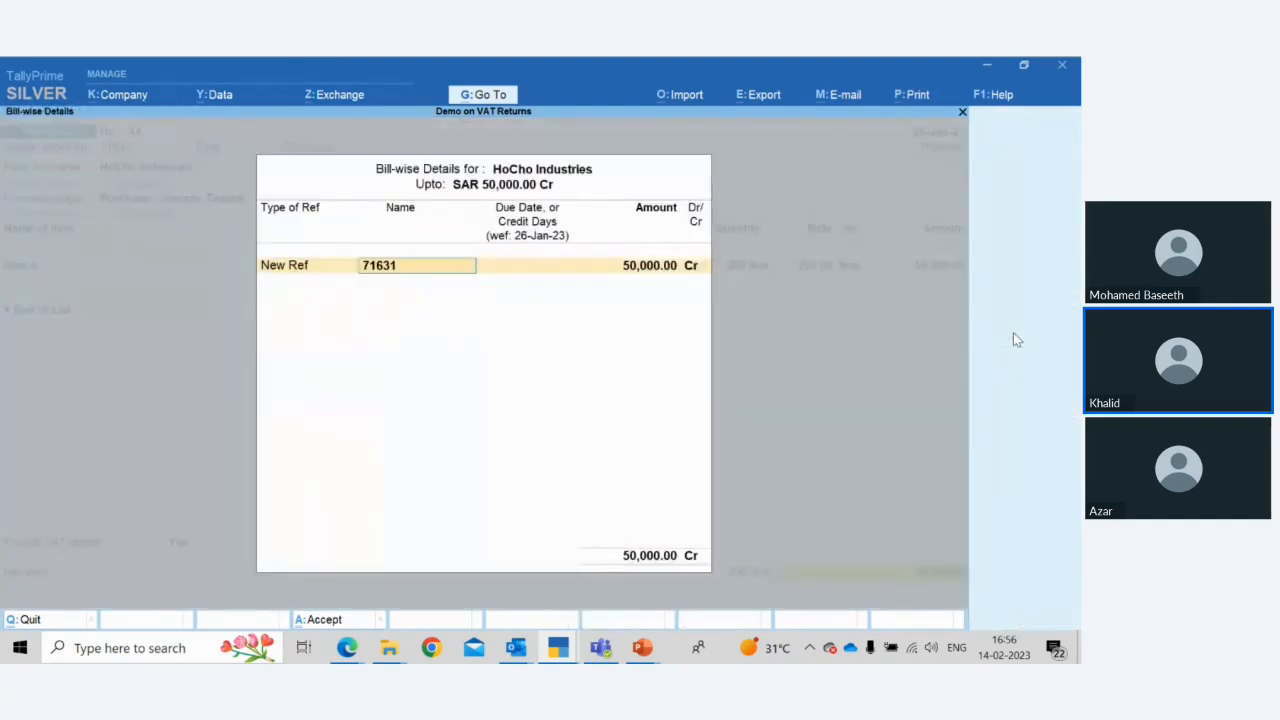
key(Return)
key(Return)
key(Return)
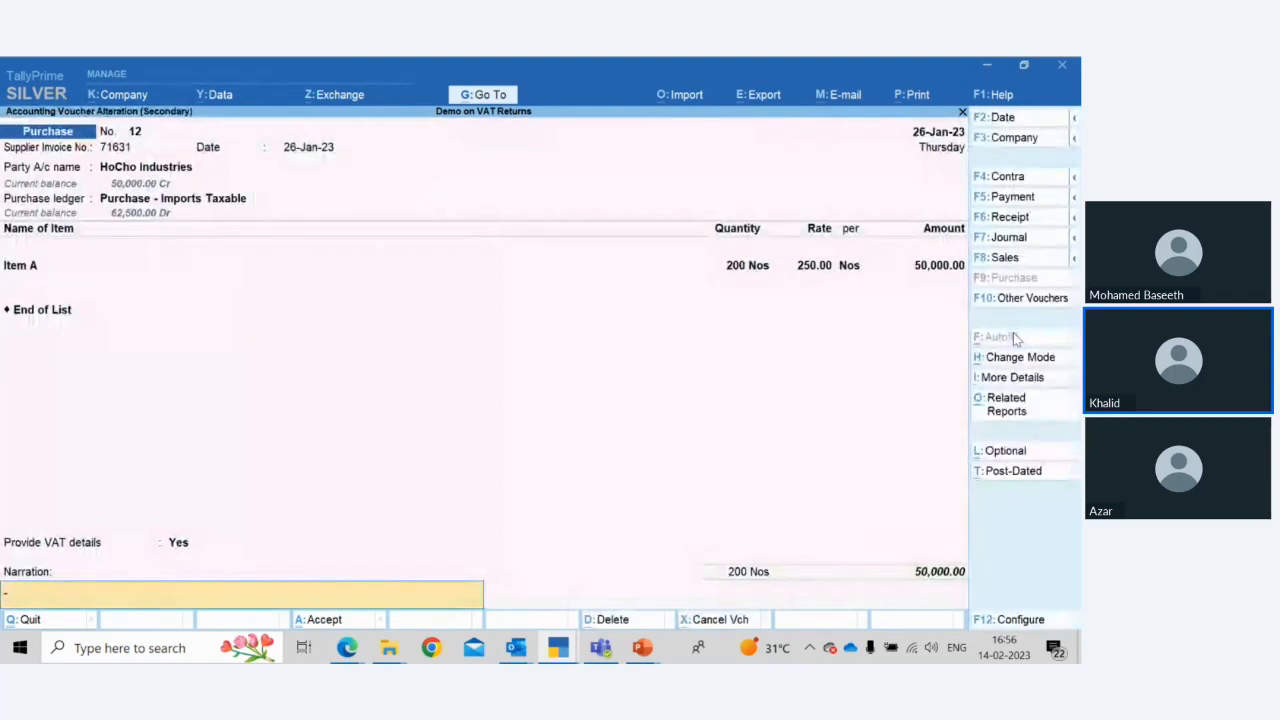
key(Return)
key(Return)
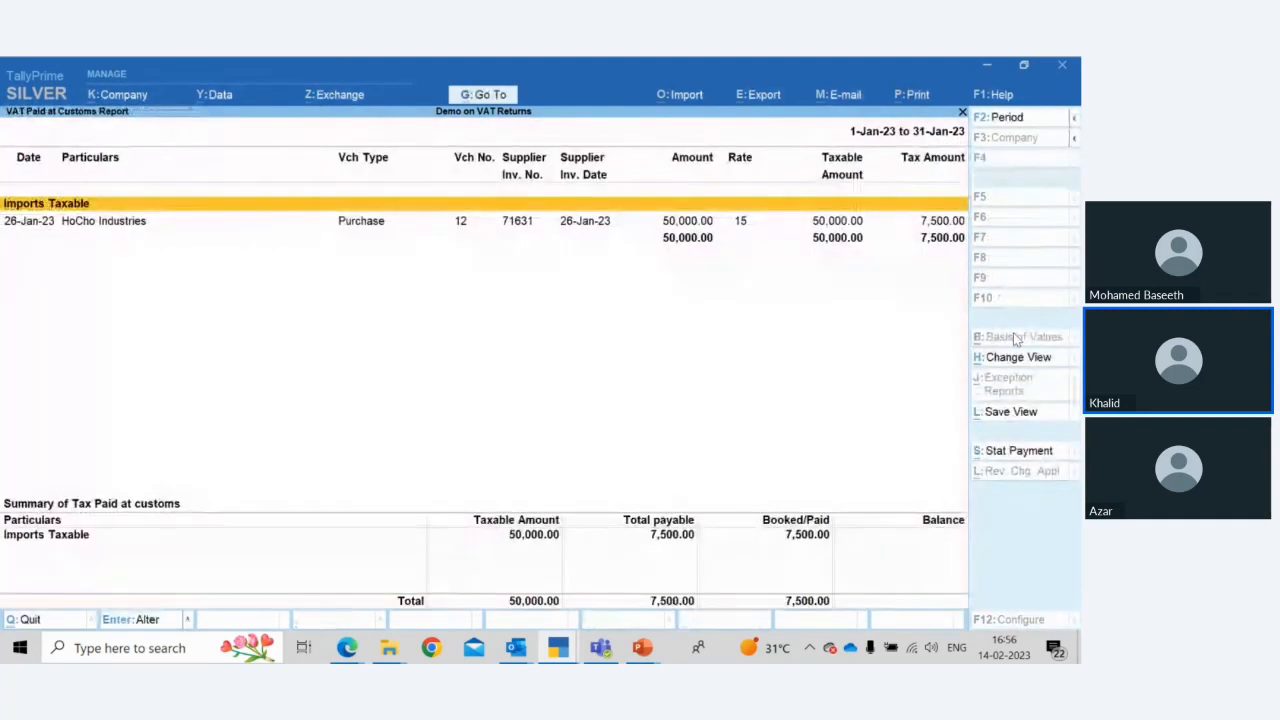
Open the Imports Taxable summary's VAT journal voucher, quit it without saving, and return to the VAT reports menu
key(Down)
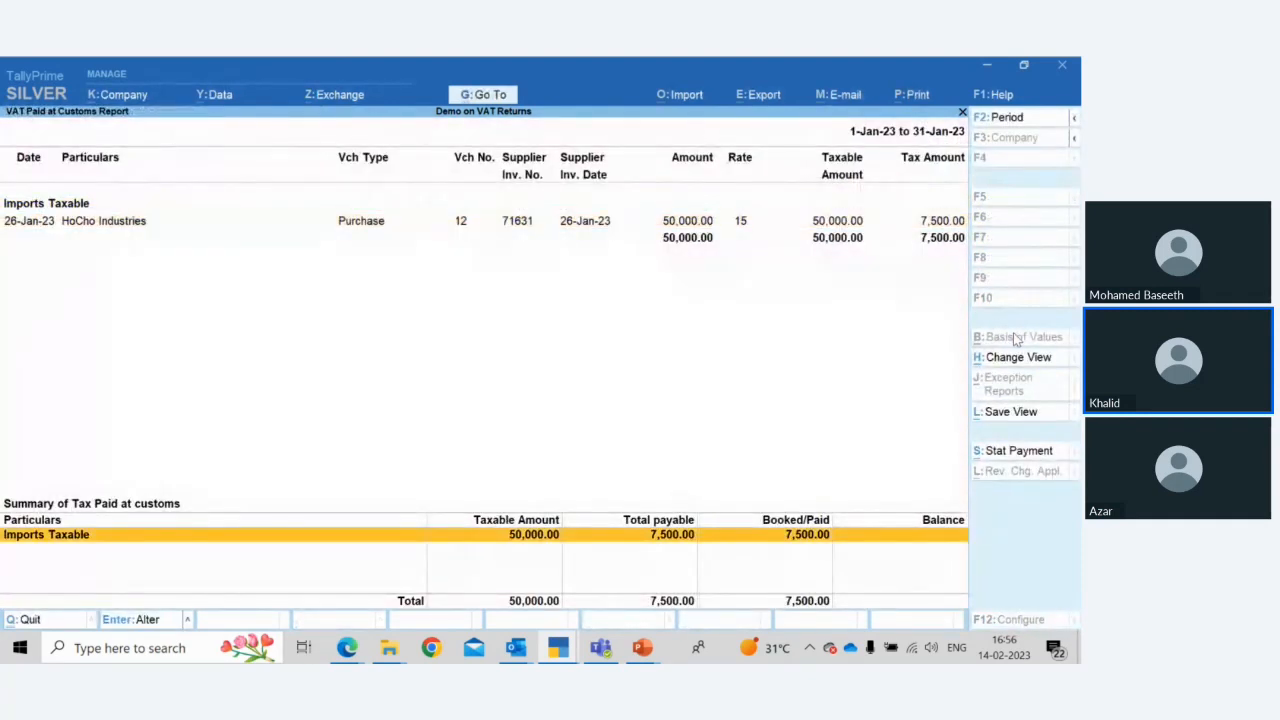
key(Return)
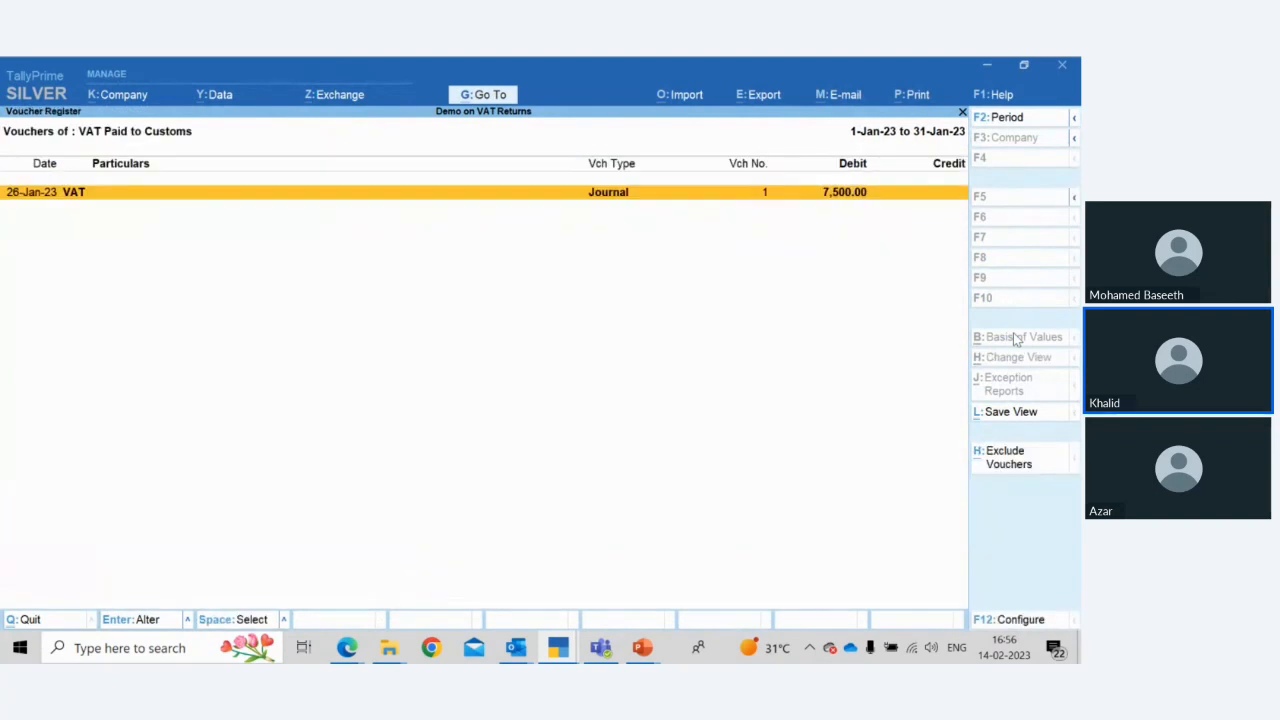
key(Return)
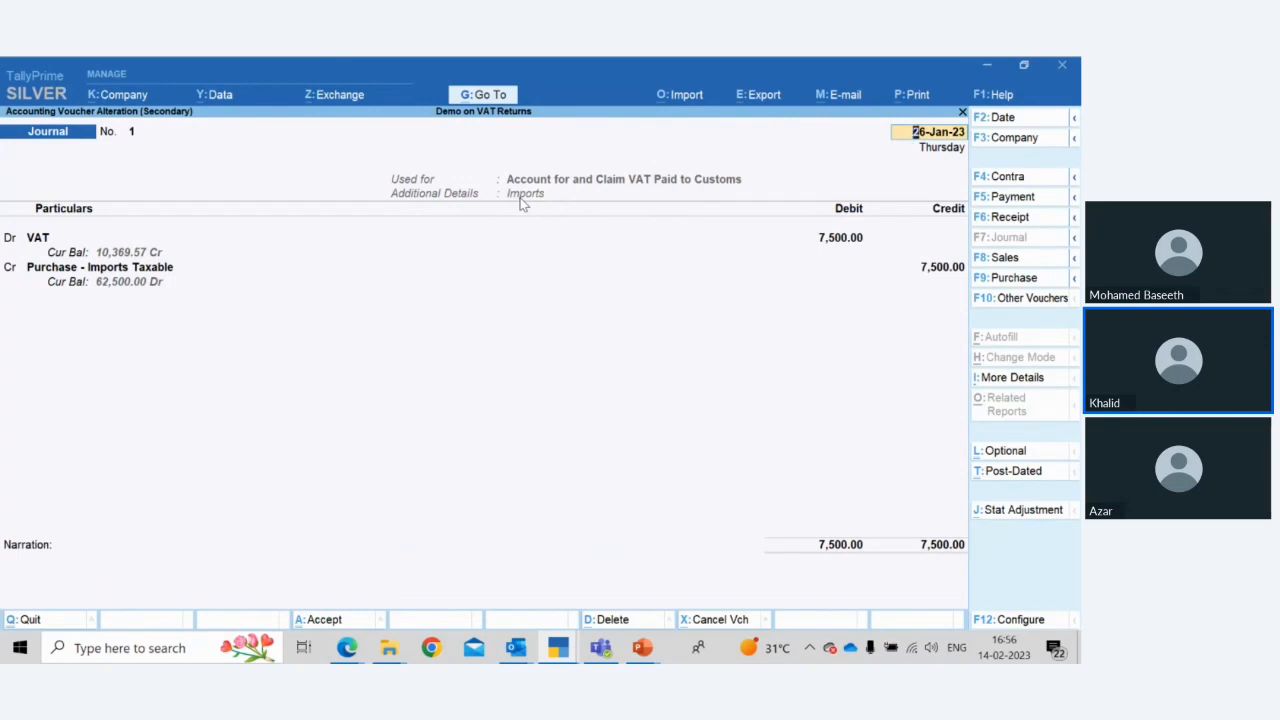
key(BackSpace)
key(Escape)
key(y)
key(Escape)
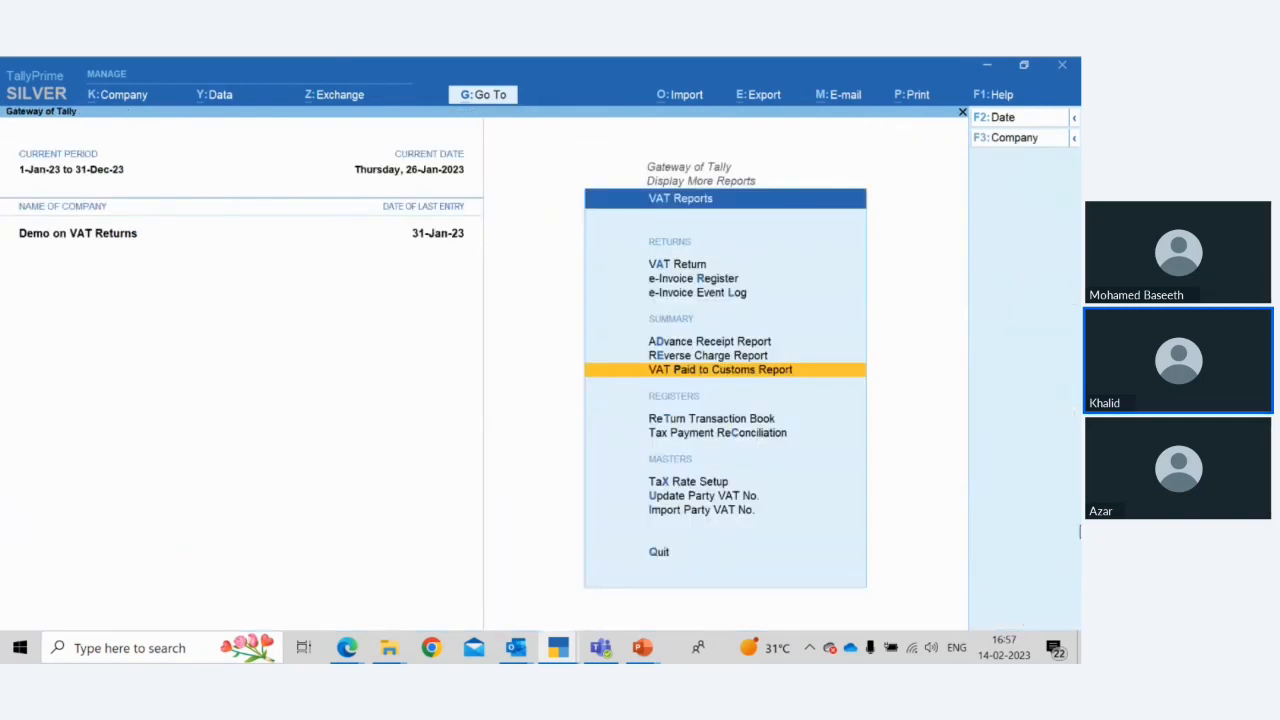
Open the VAT Return and its Stat Adjustment, reviewing the VAT Paid to Customs adjustment natures and their additional details
key(Up)
key(Up)
key(Up)
key(Up)
key(Up)
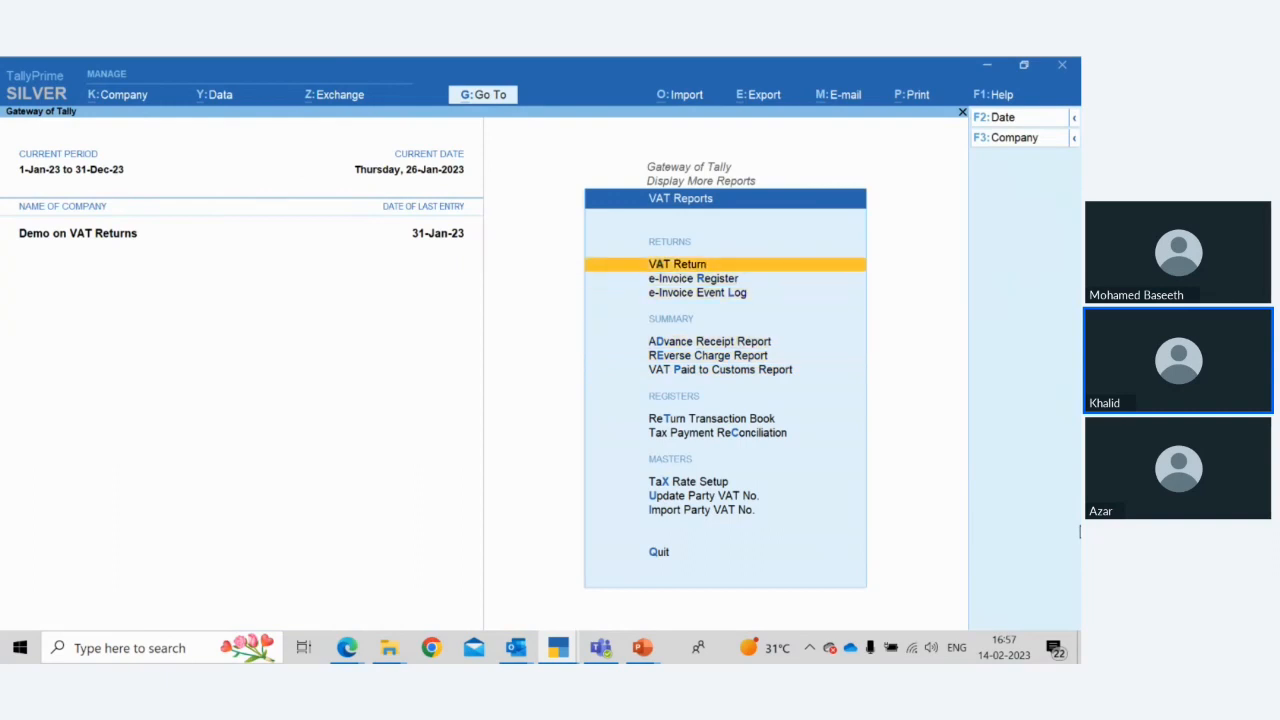
key(Return)
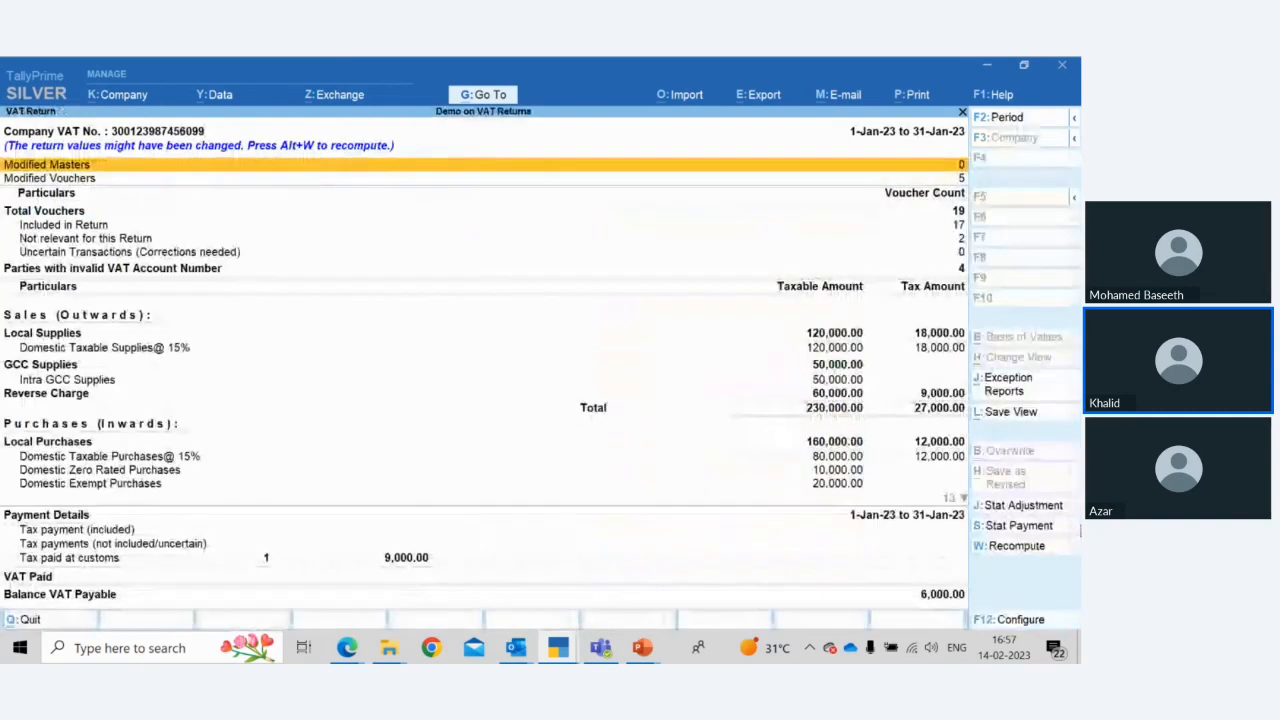
click(1018, 507)
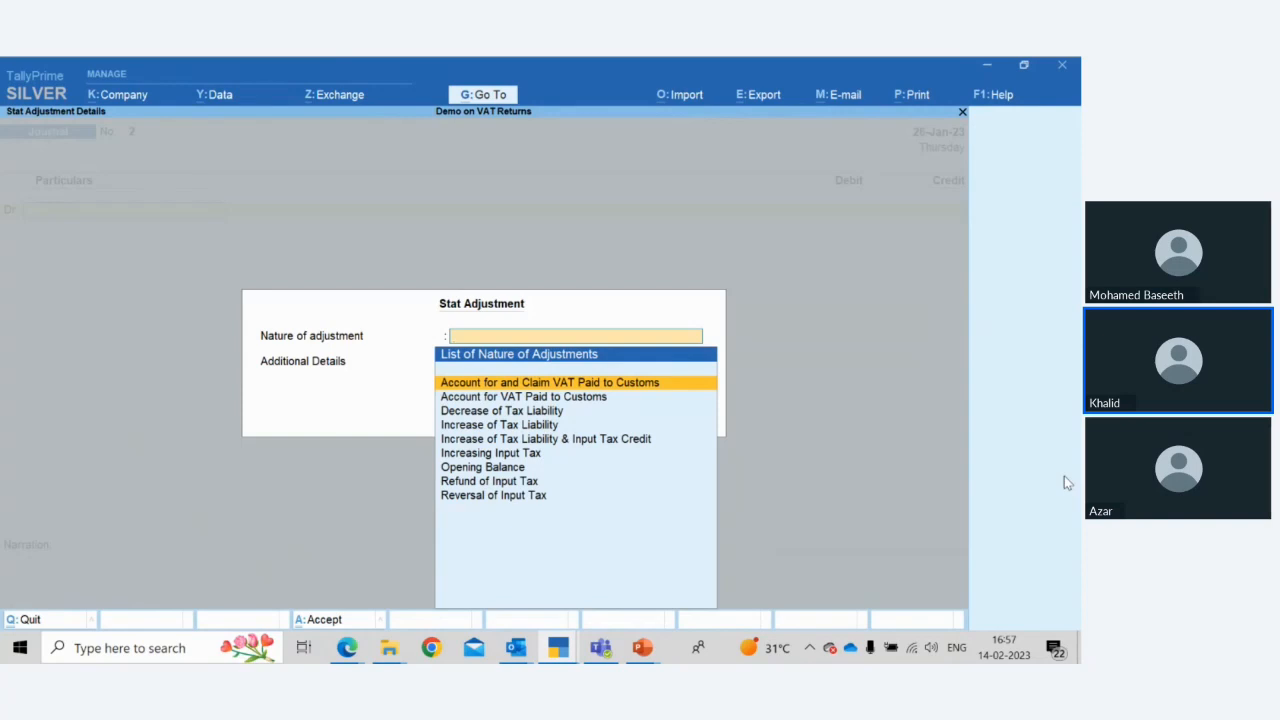
key(Return)
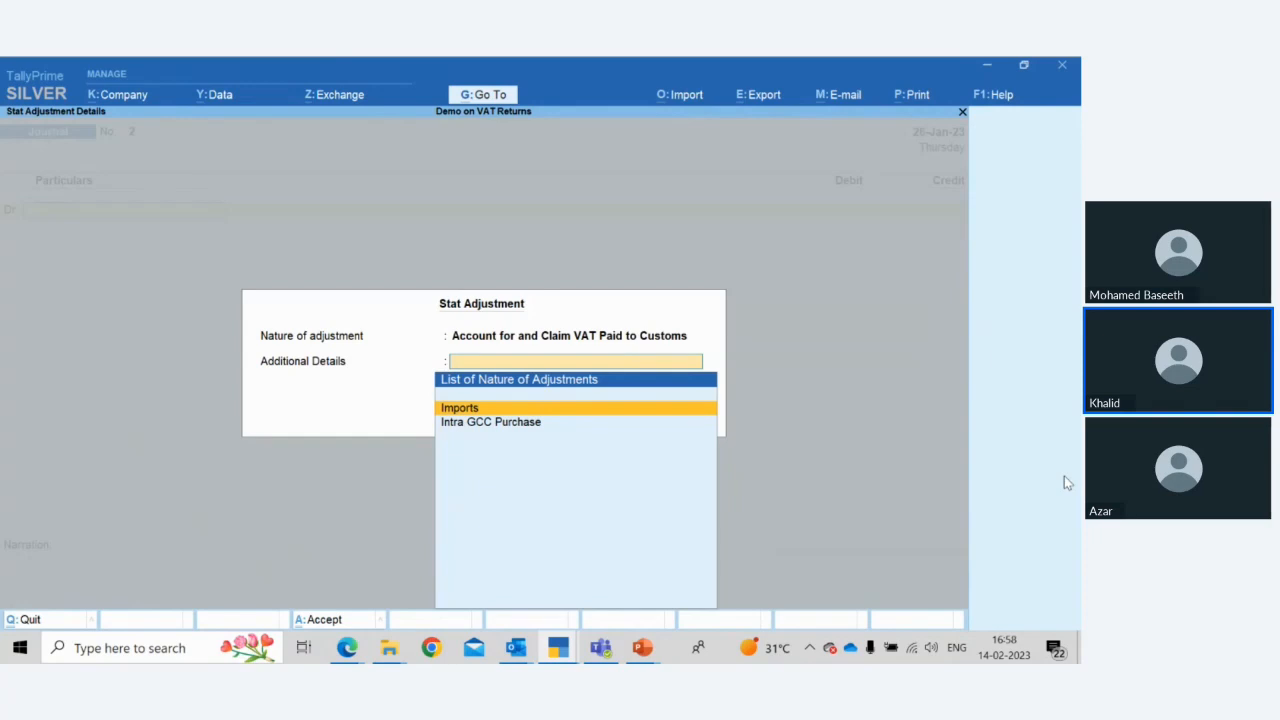
key(Down)
key(Up)
key(Down)
key(Up)
key(BackSpace)
key(Down)
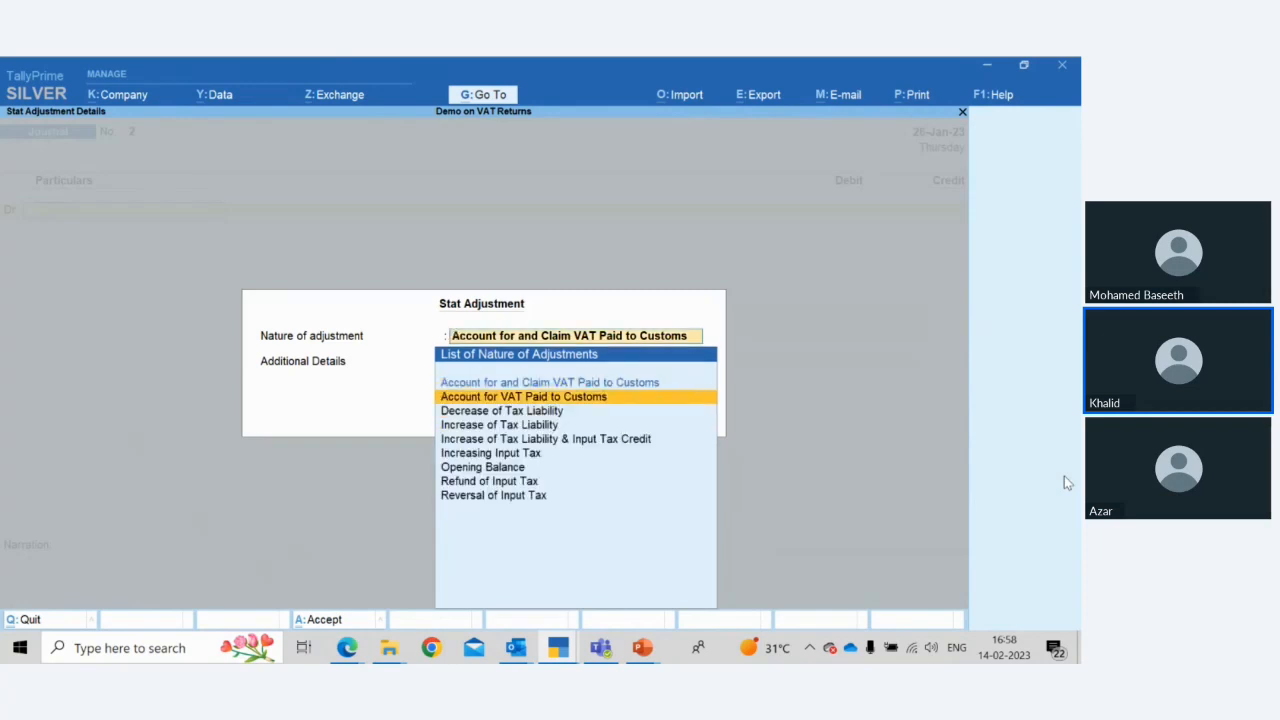
key(Return)
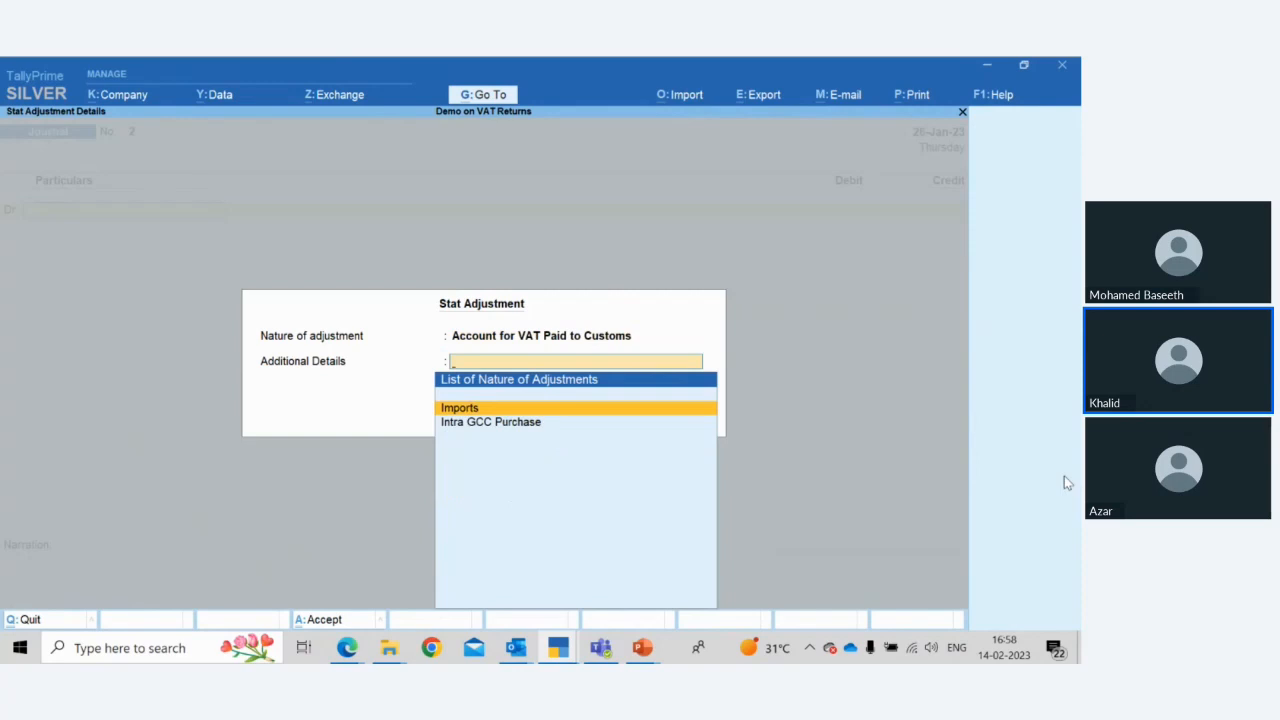
Browse the Decrease of Tax Liability additional details and other adjustment natures, then leave the journal without saving
key(BackSpace)
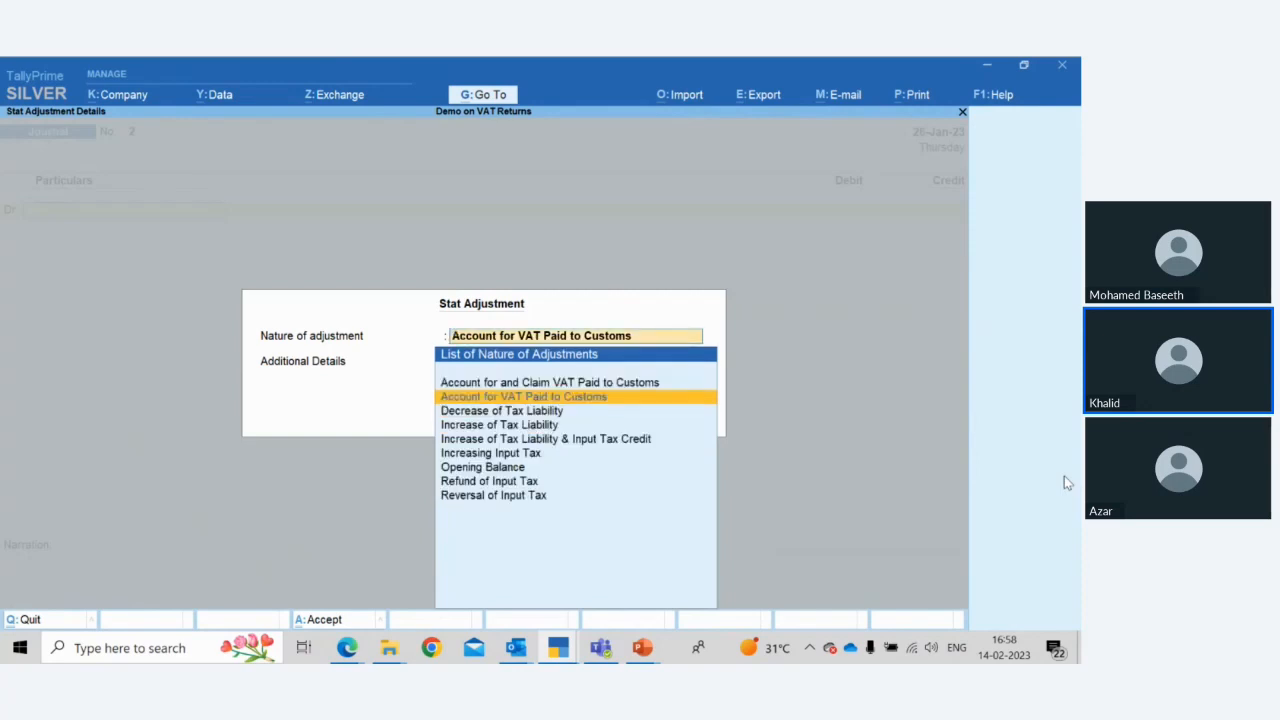
key(Down)
key(Return)
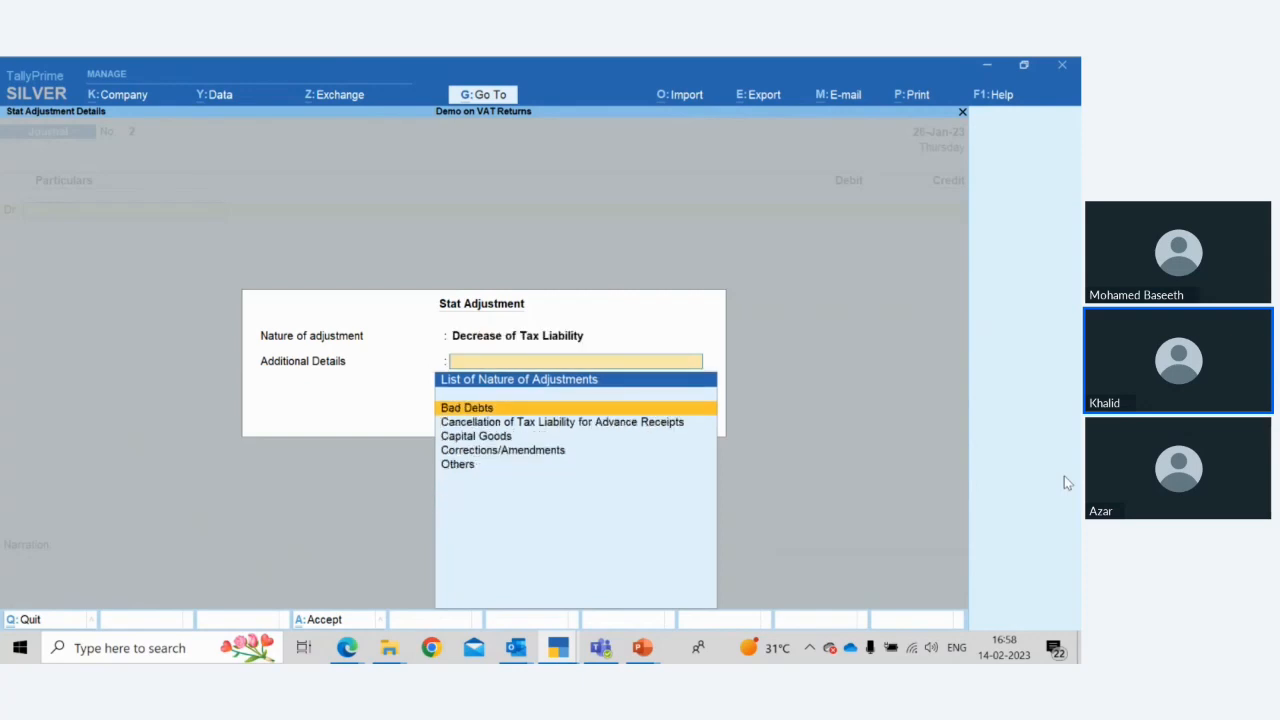
key(Down)
key(Down)
key(Down)
key(Down)
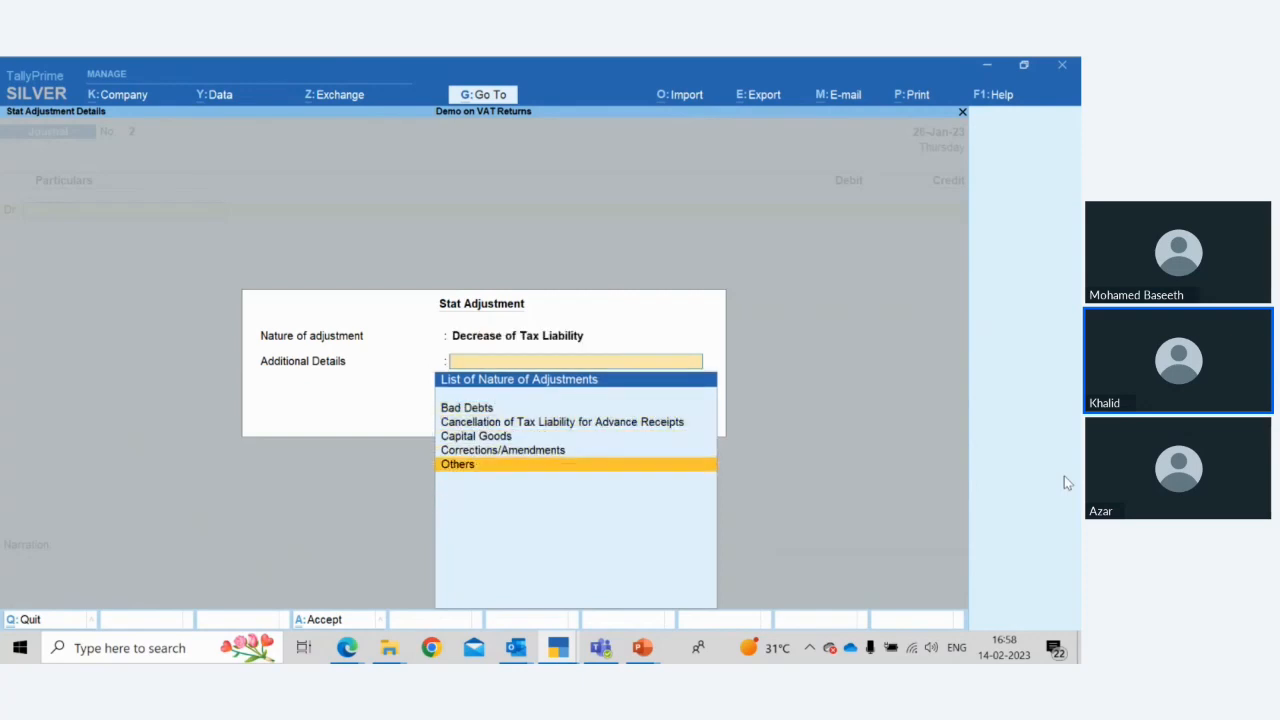
key(BackSpace)
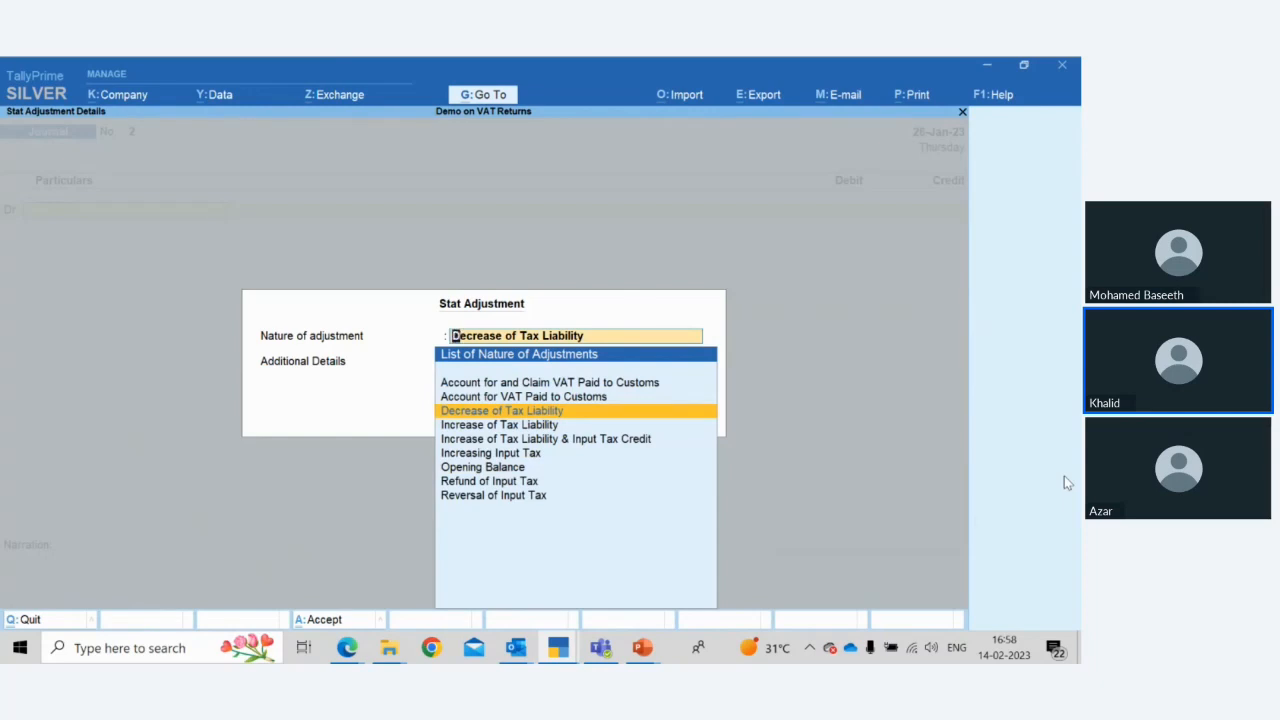
key(Down)
key(Down)
key(Down)
key(Down)
key(Down)
key(Down)
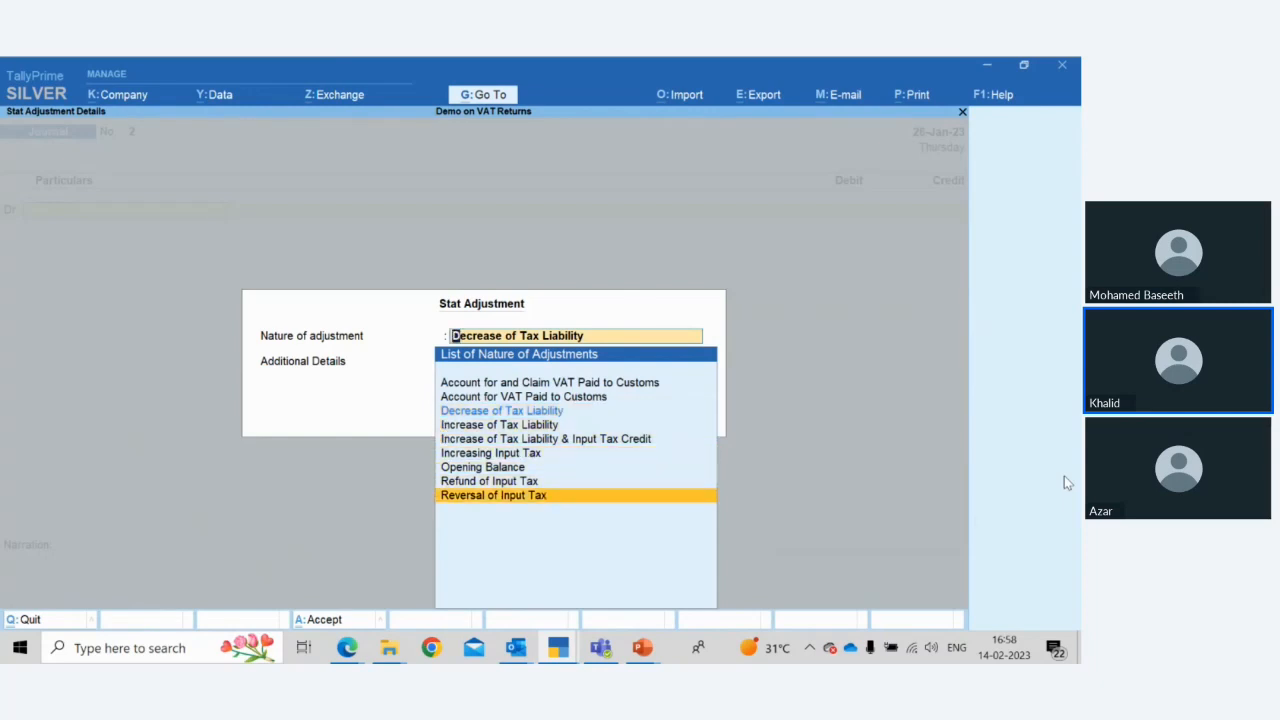
key(Up)
key(Up)
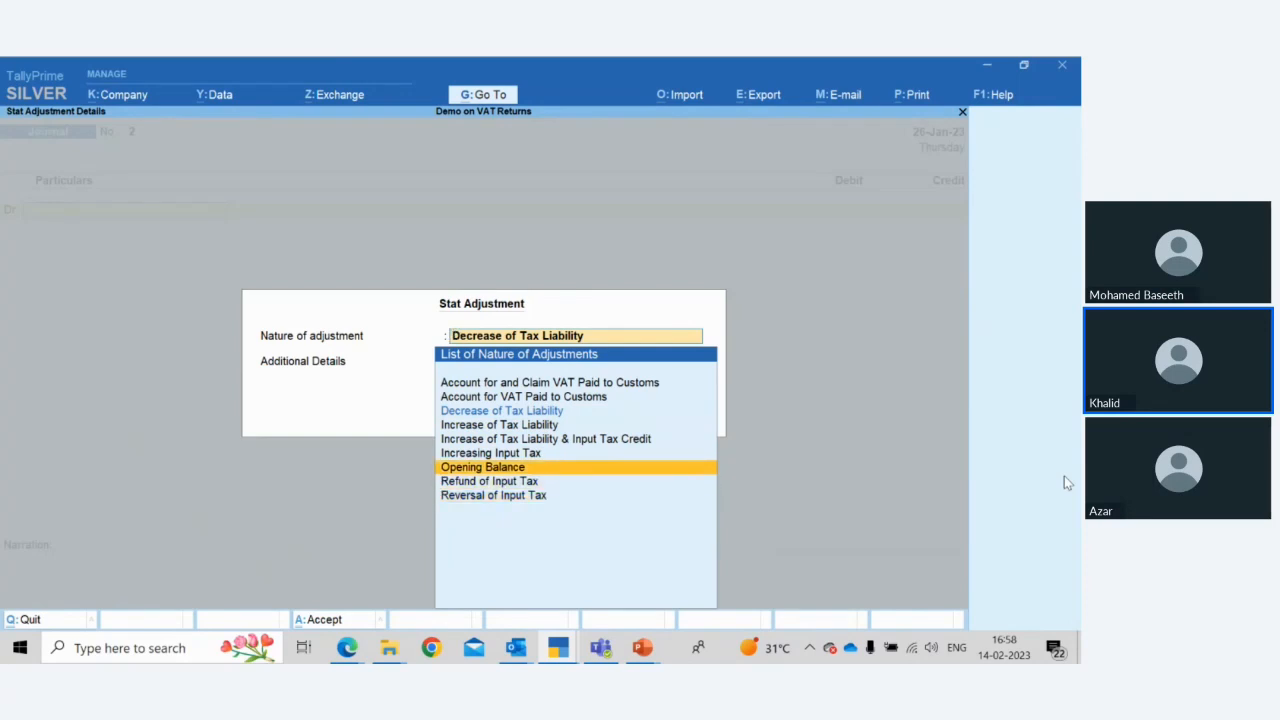
key(BackSpace)
key(Down)
key(Down)
key(Return)
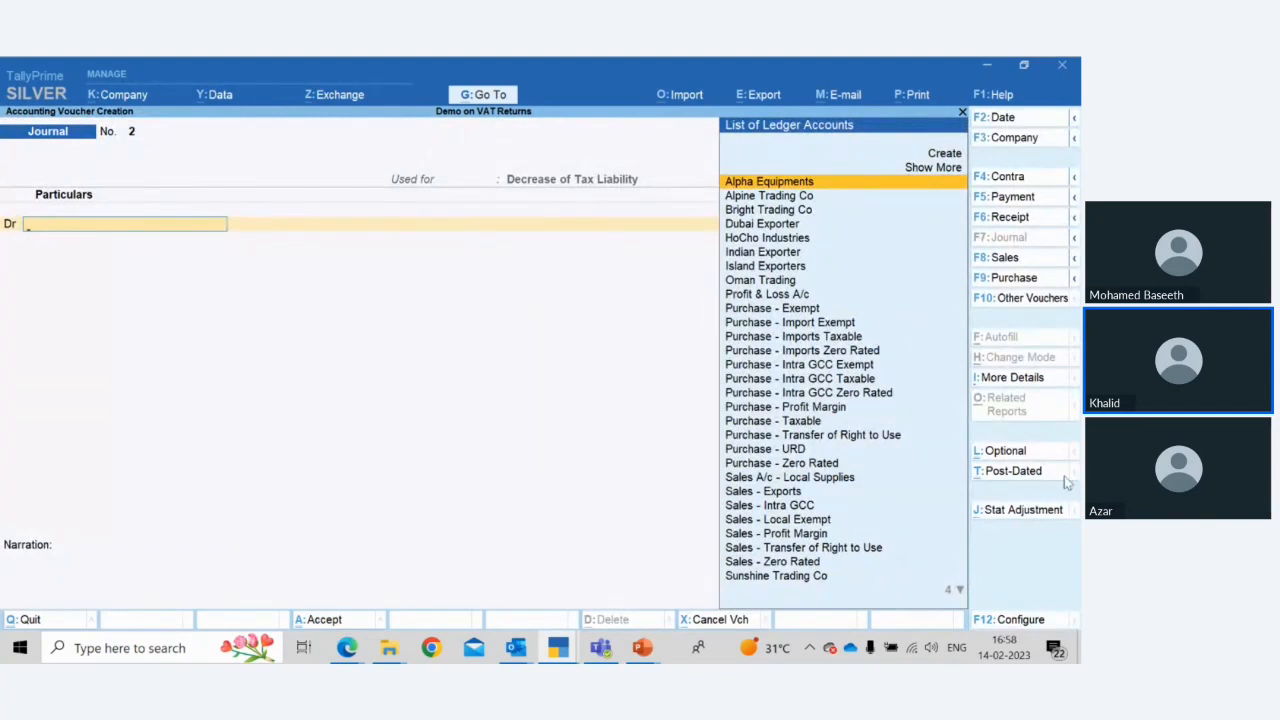
key(Escape)
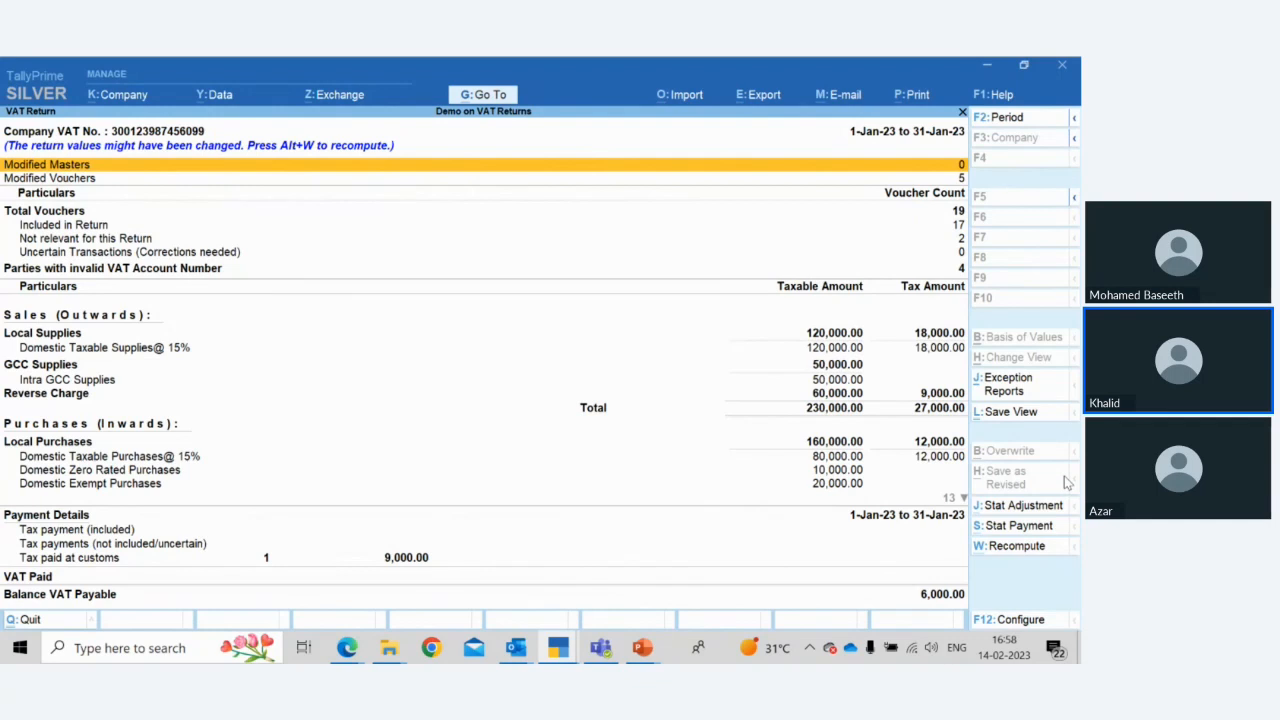
Scroll through the VAT Return's purchases section down to Outside GCC Purchases
key(Down)
key(Down)
key(Down)
key(Down)
key(Down)
key(Down)
key(Down)
key(Down)
key(Down)
key(Down)
key(Down)
key(Down)
key(Down)
key(Down)
key(Down)
key(Down)
key(Down)
key(Down)
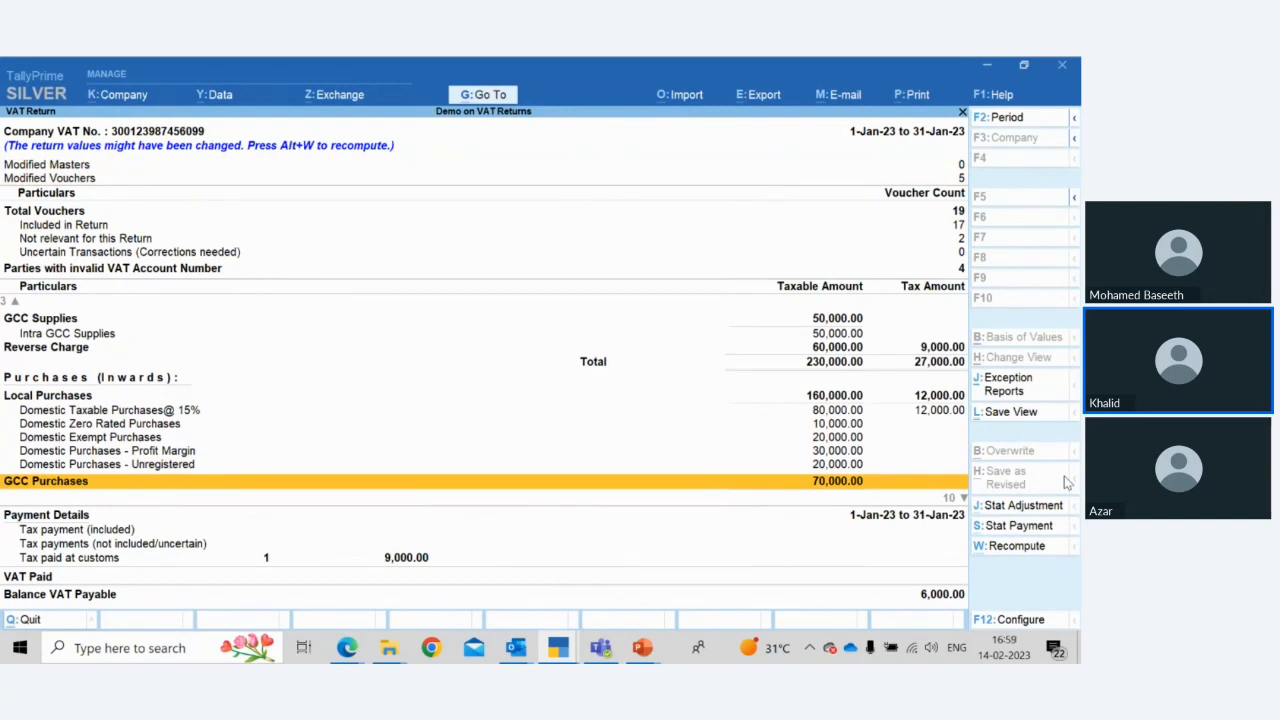
key(Down)
key(Down)
key(Down)
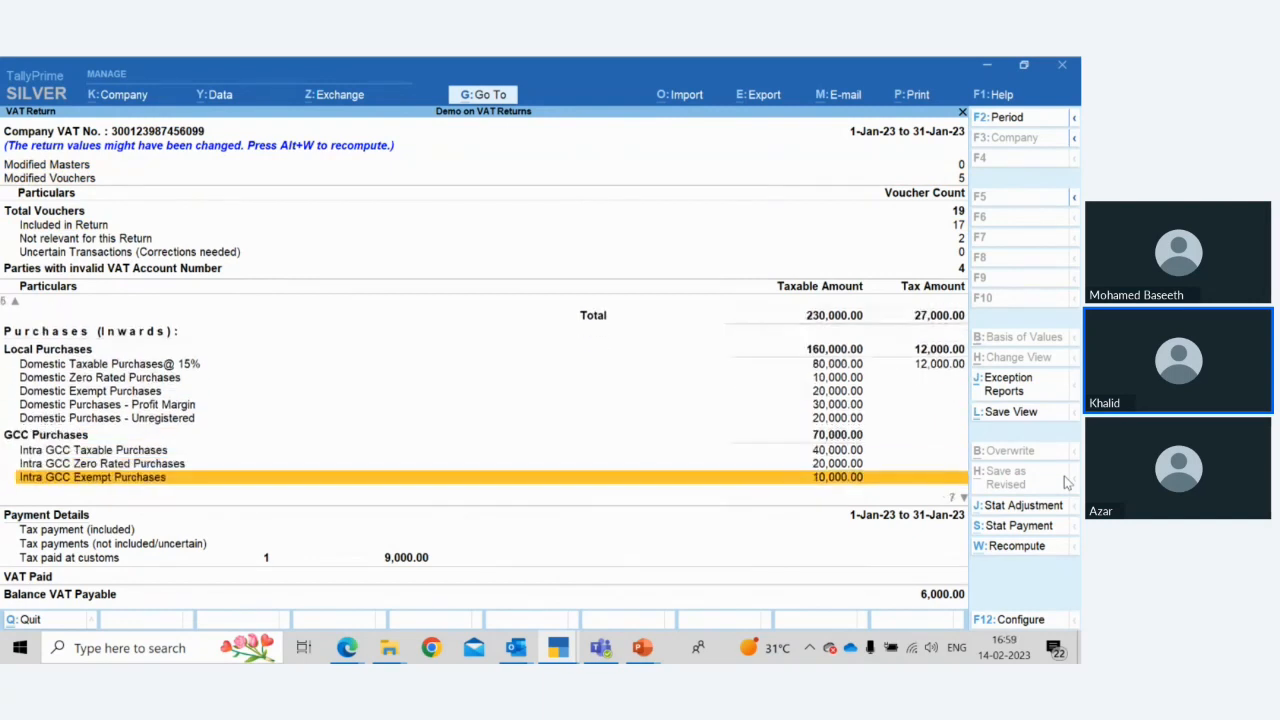
key(Down)
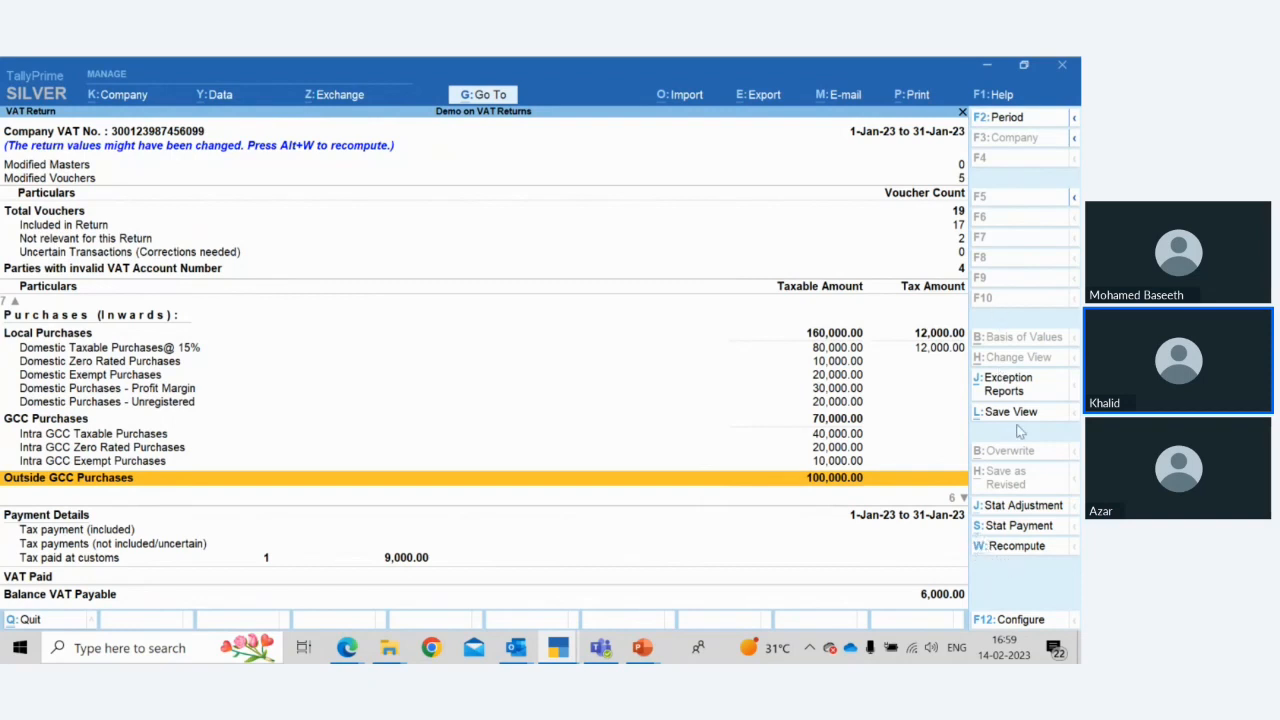
Recompute the VAT Return and overwrite the saved return
click(1017, 548)
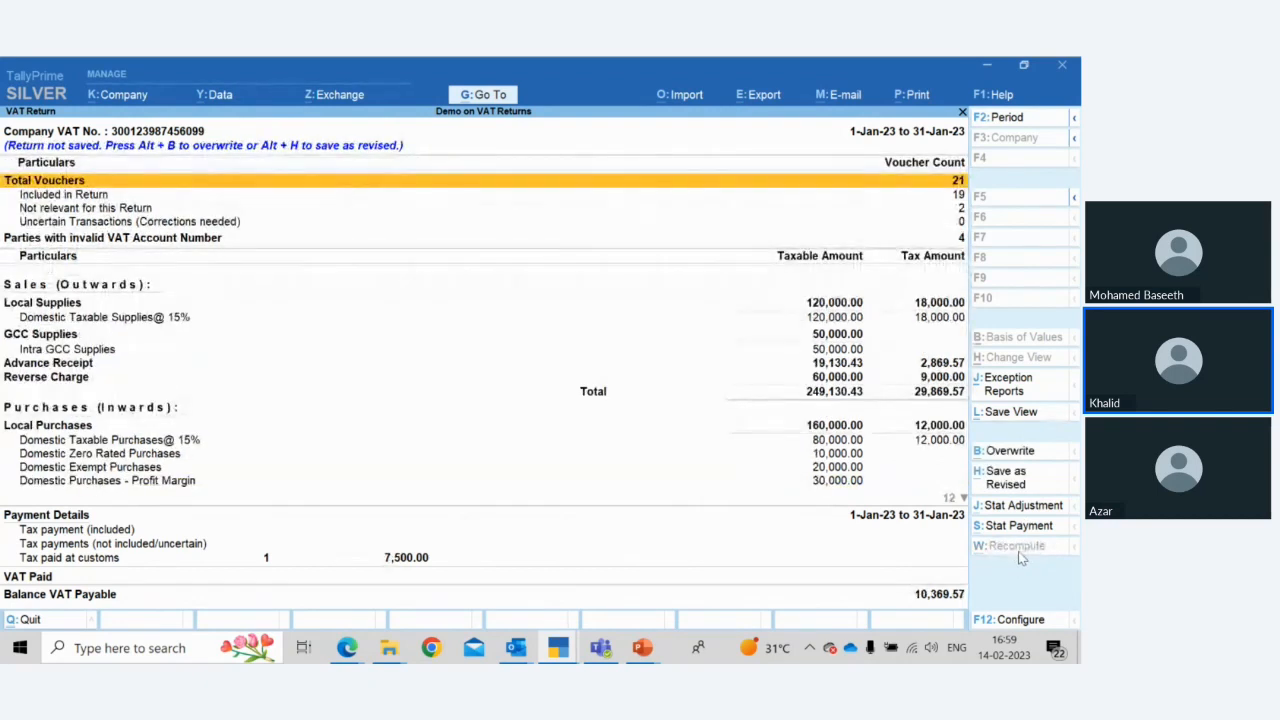
click(1012, 460)
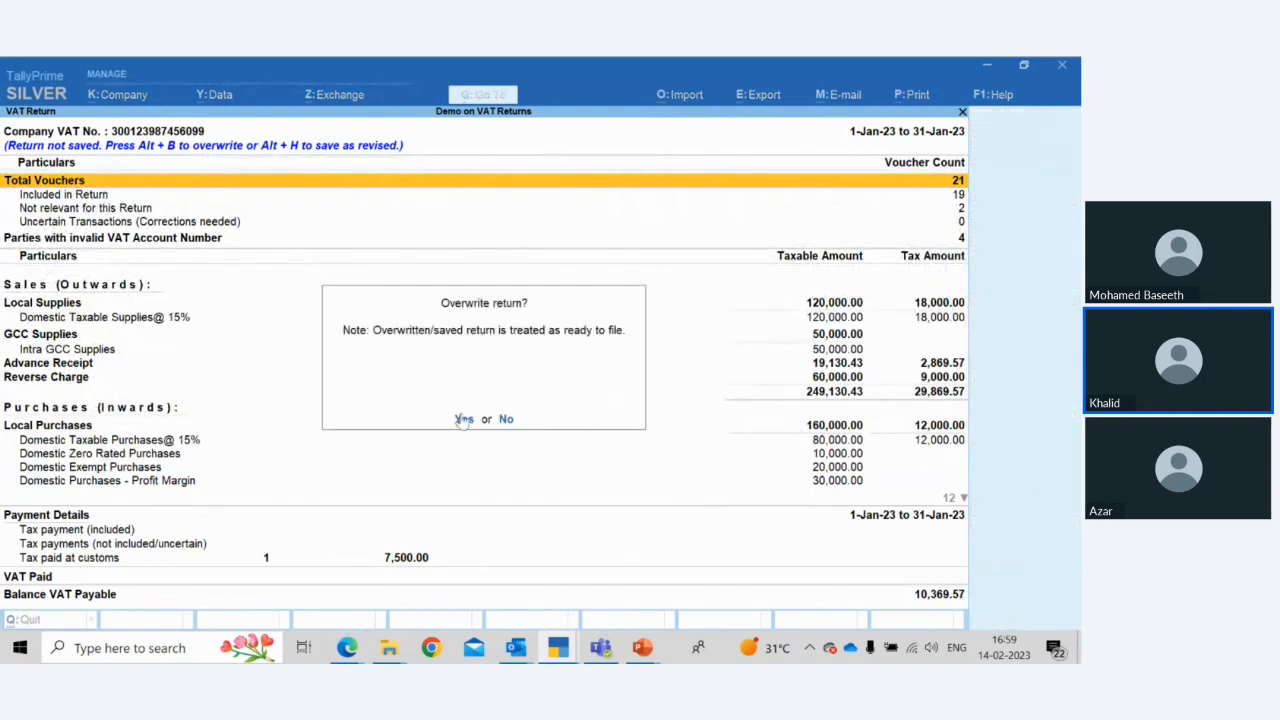
key(Return)
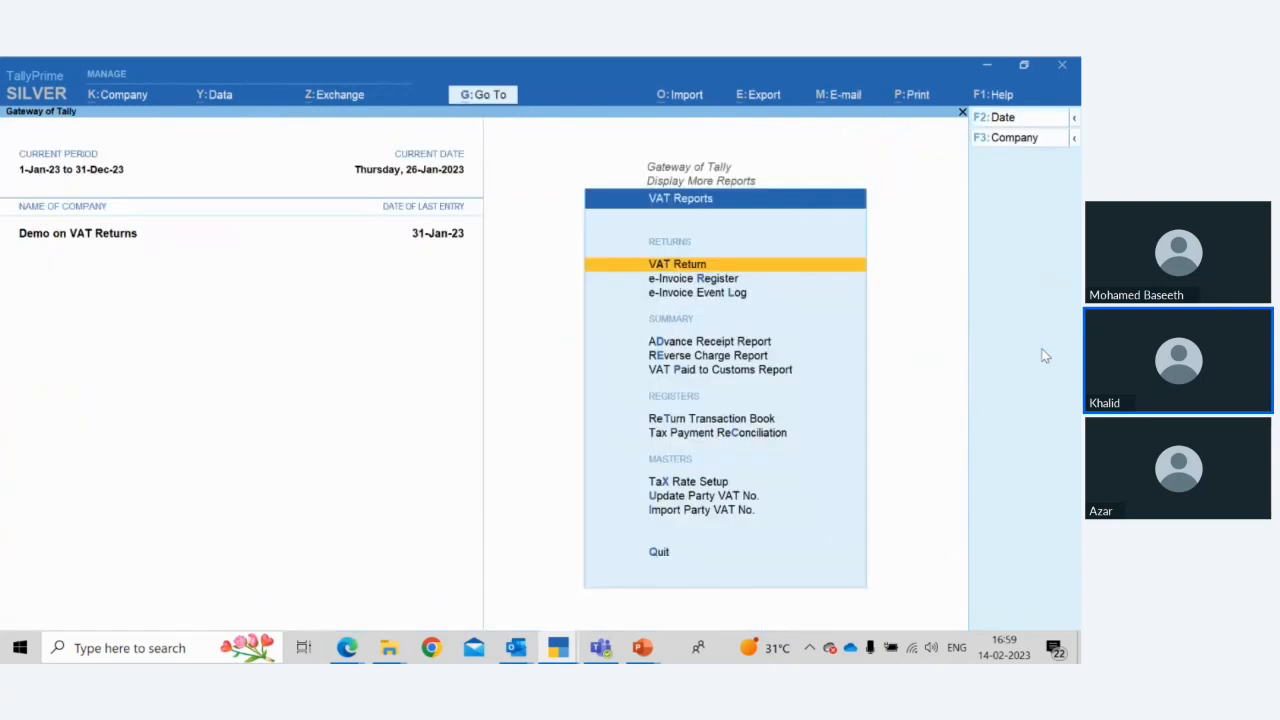
Open the VAT Return and record a Regular VAT Payment stat payment for 1-Jan-23 to 31-Jan-23 from National Bank
key(Return)
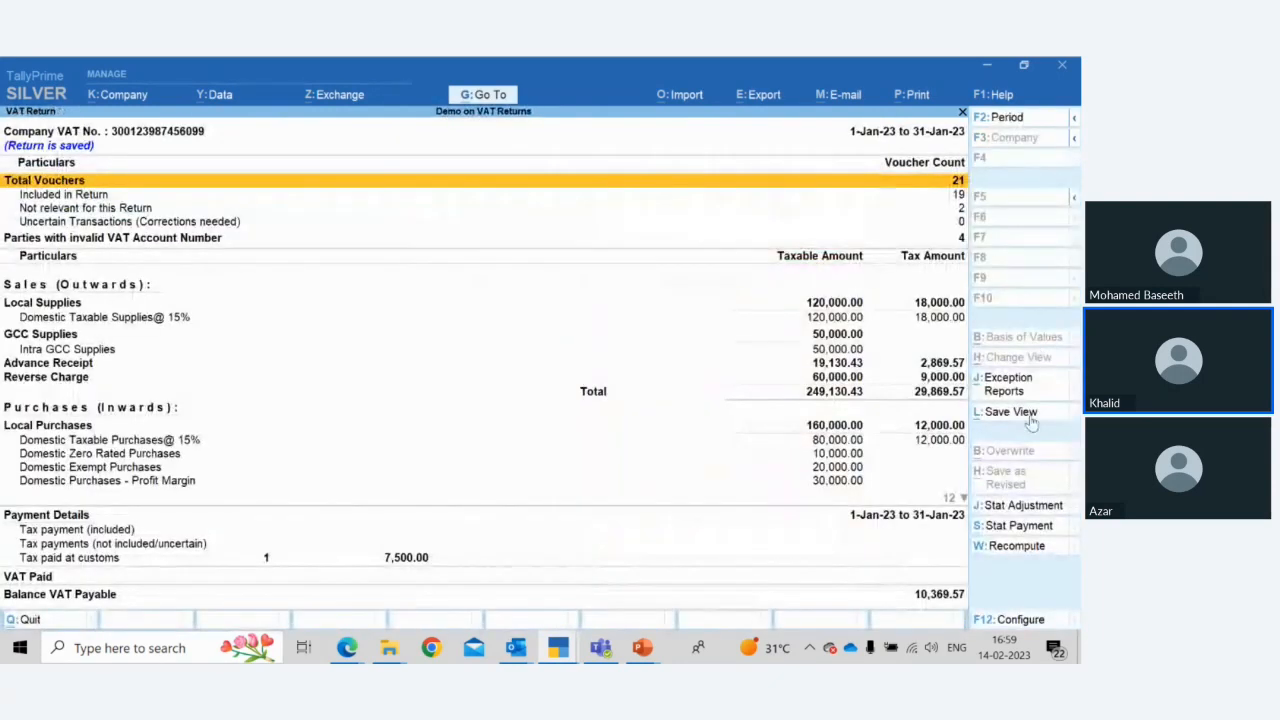
click(1018, 527)
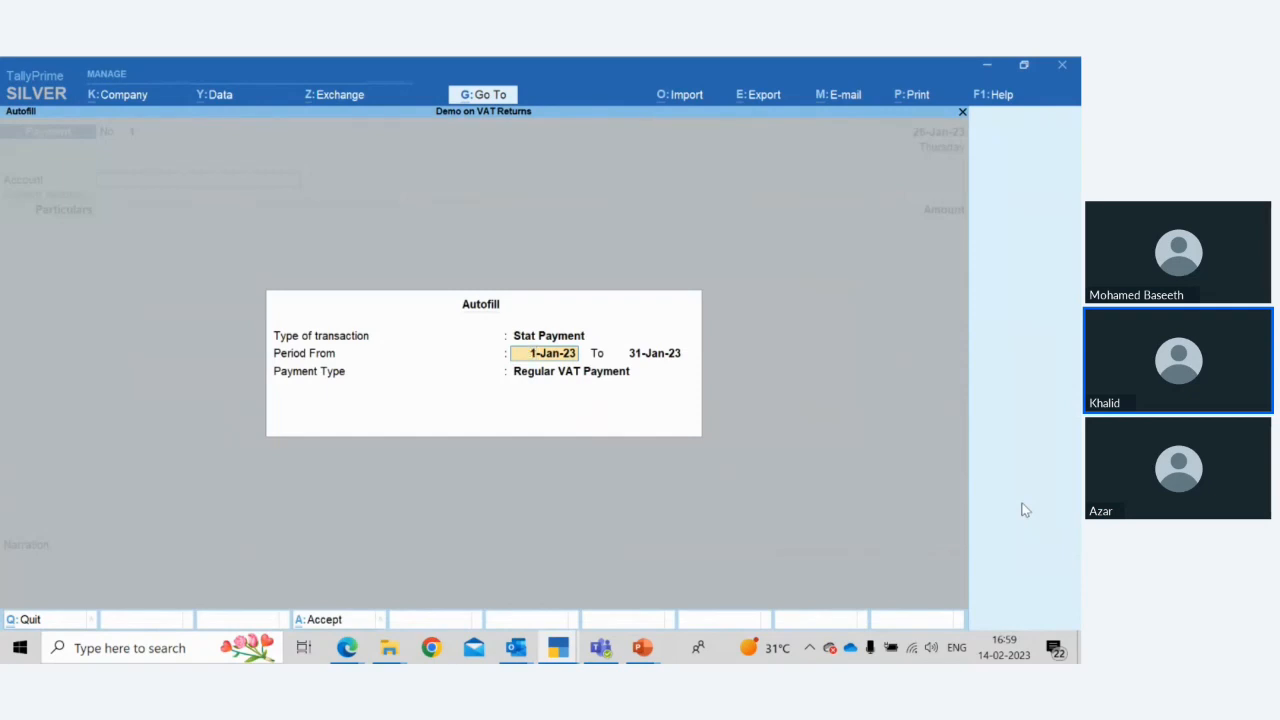
key(Return)
key(Return)
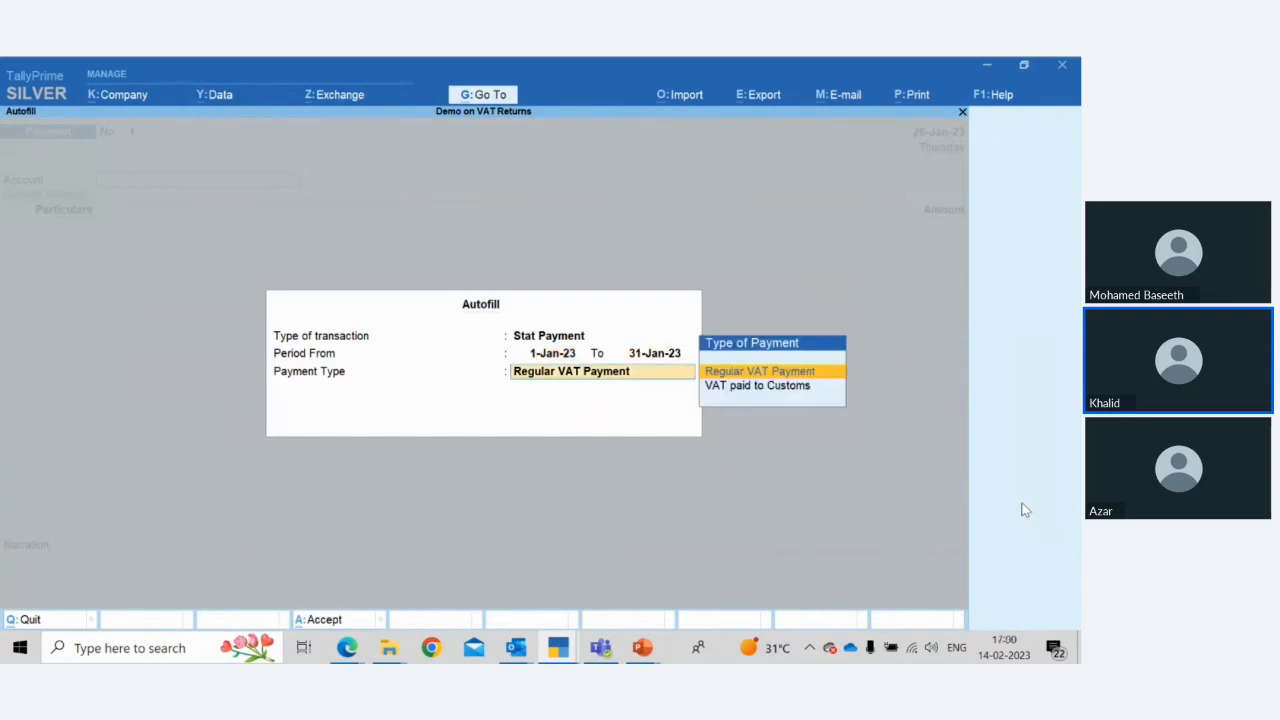
key(Return)
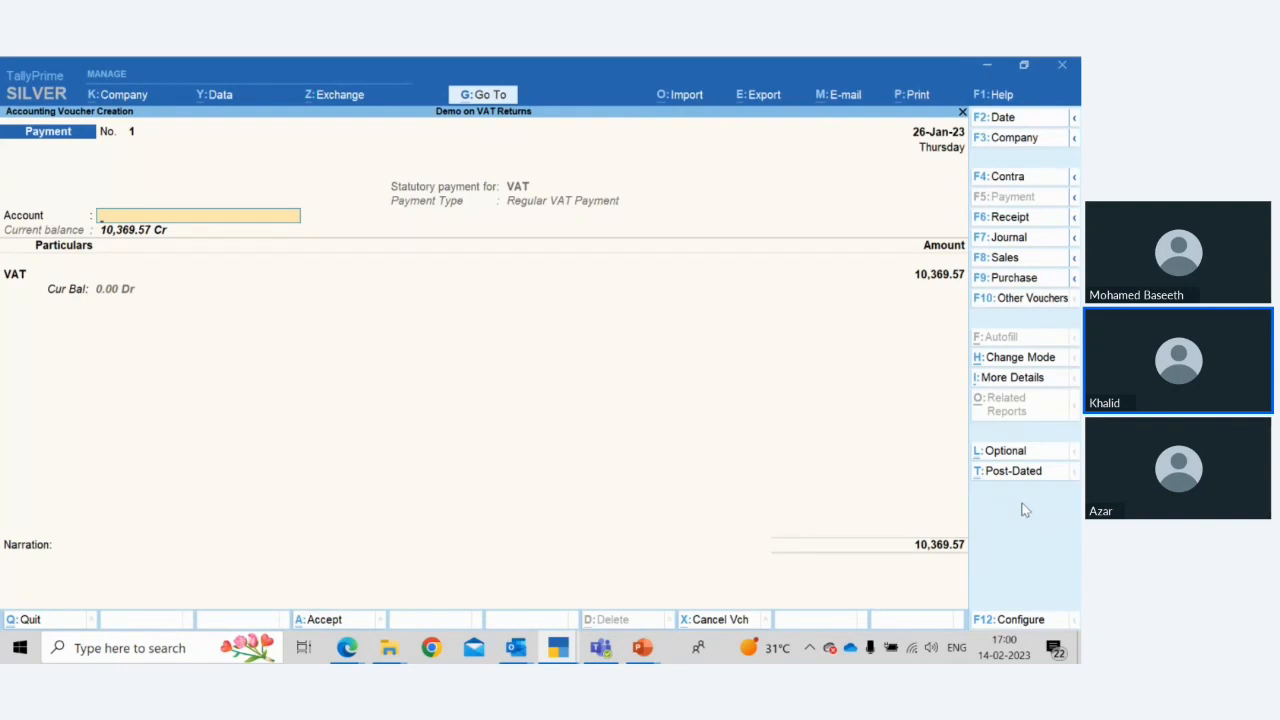
text(Natio)
key(Return)
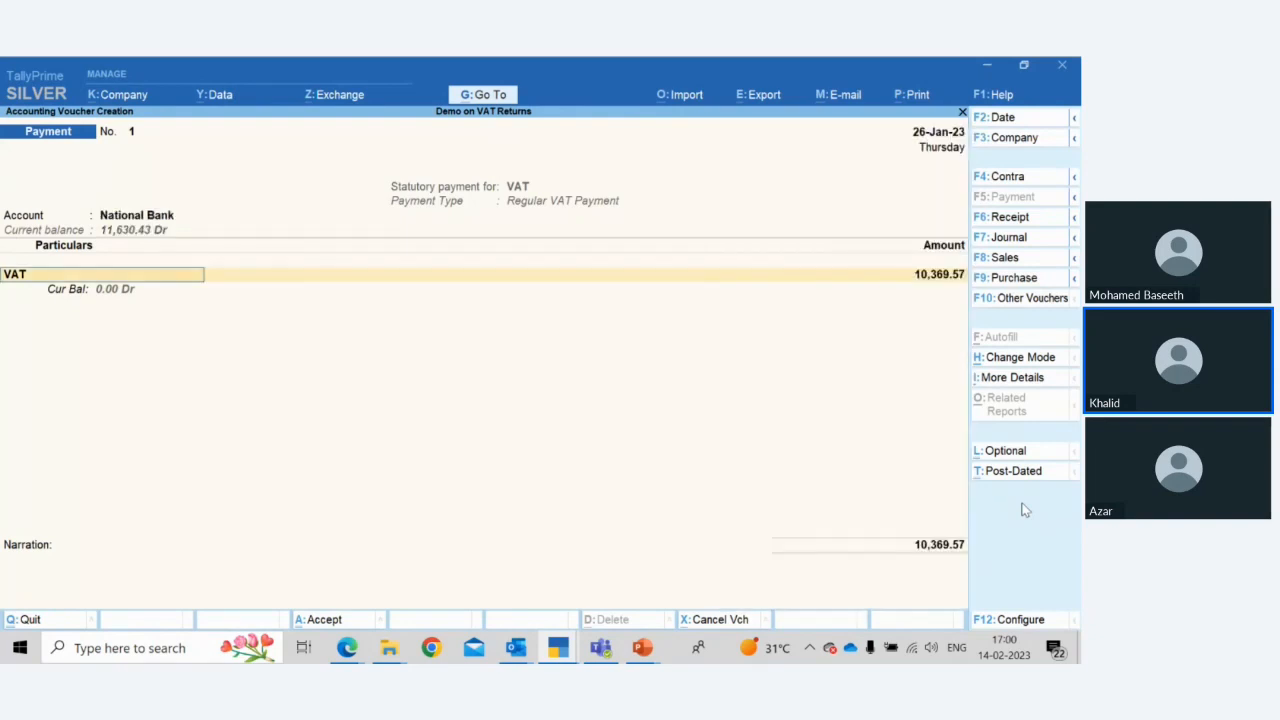
key(Return)
key(Return)
key(Return)
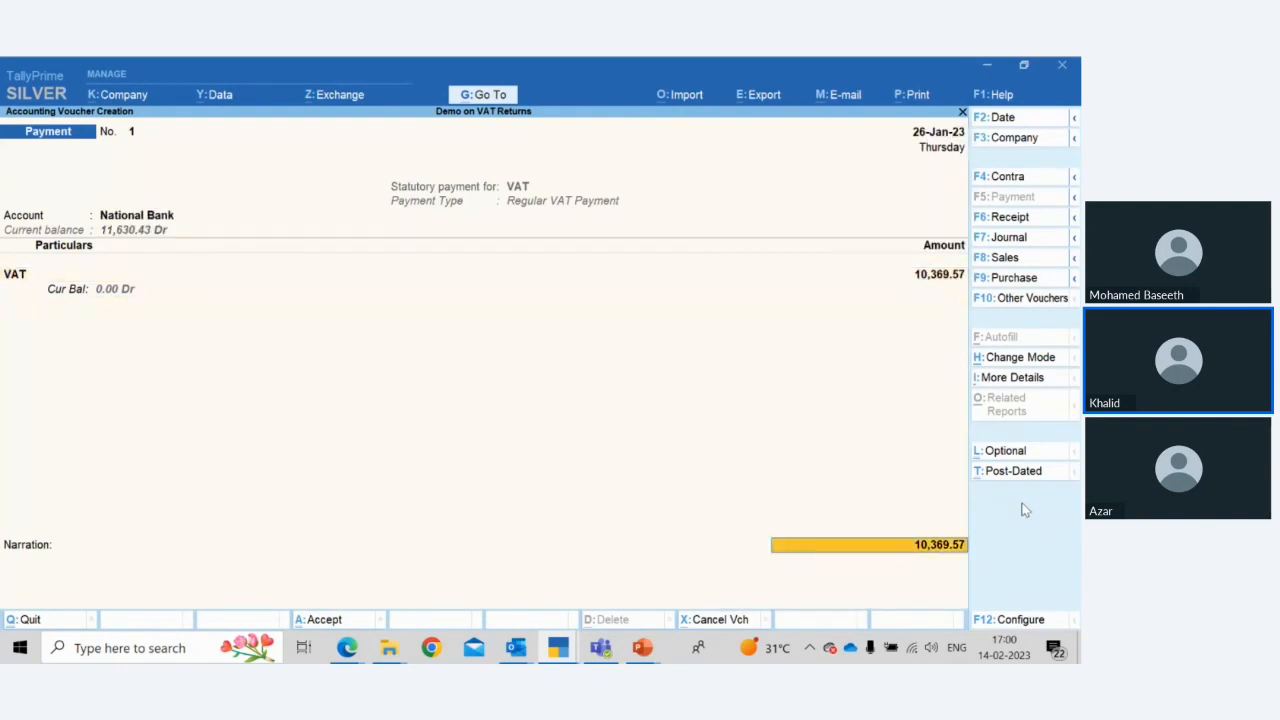
key(Return)
key(Return)
key(Return)
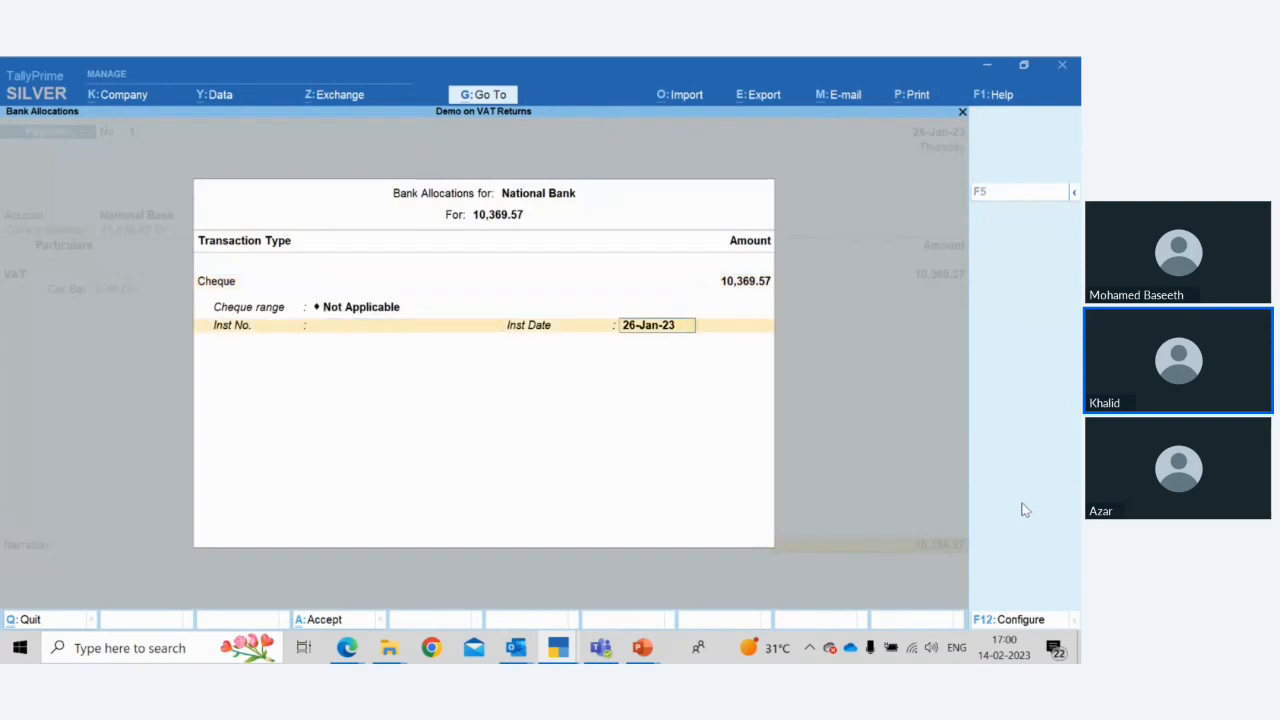
key(Return)
key(Return)
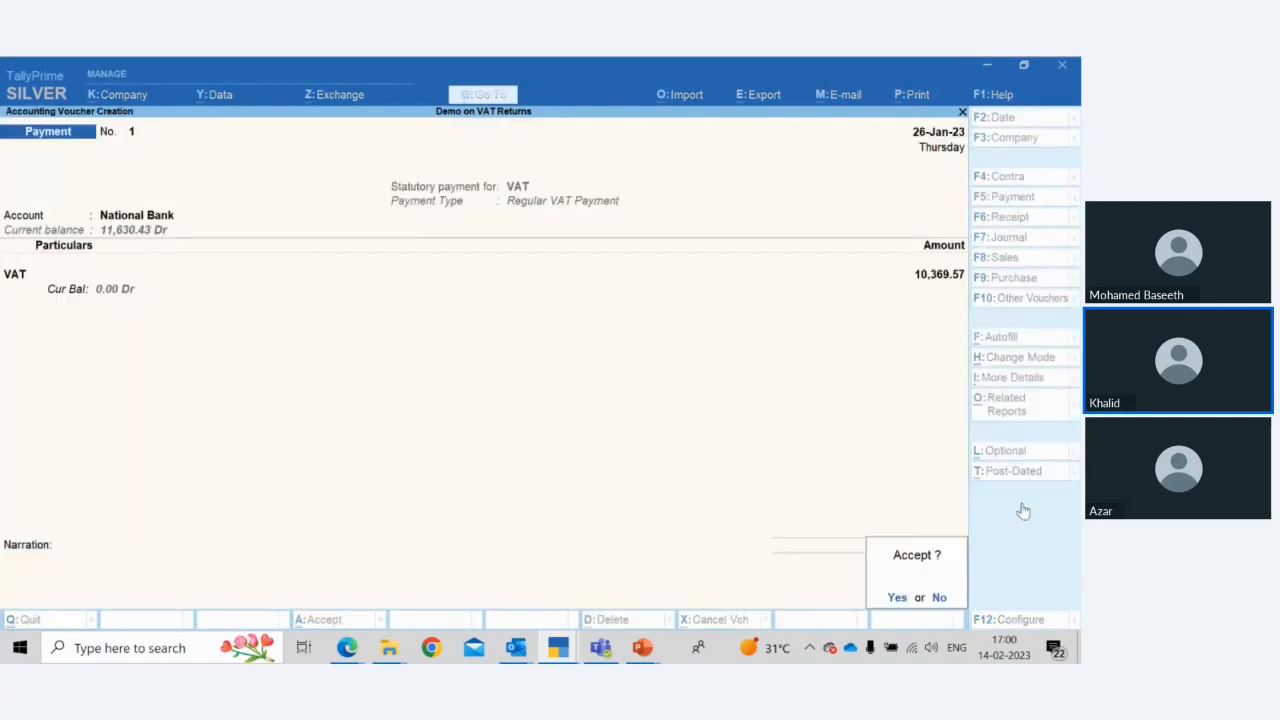
key(Return)
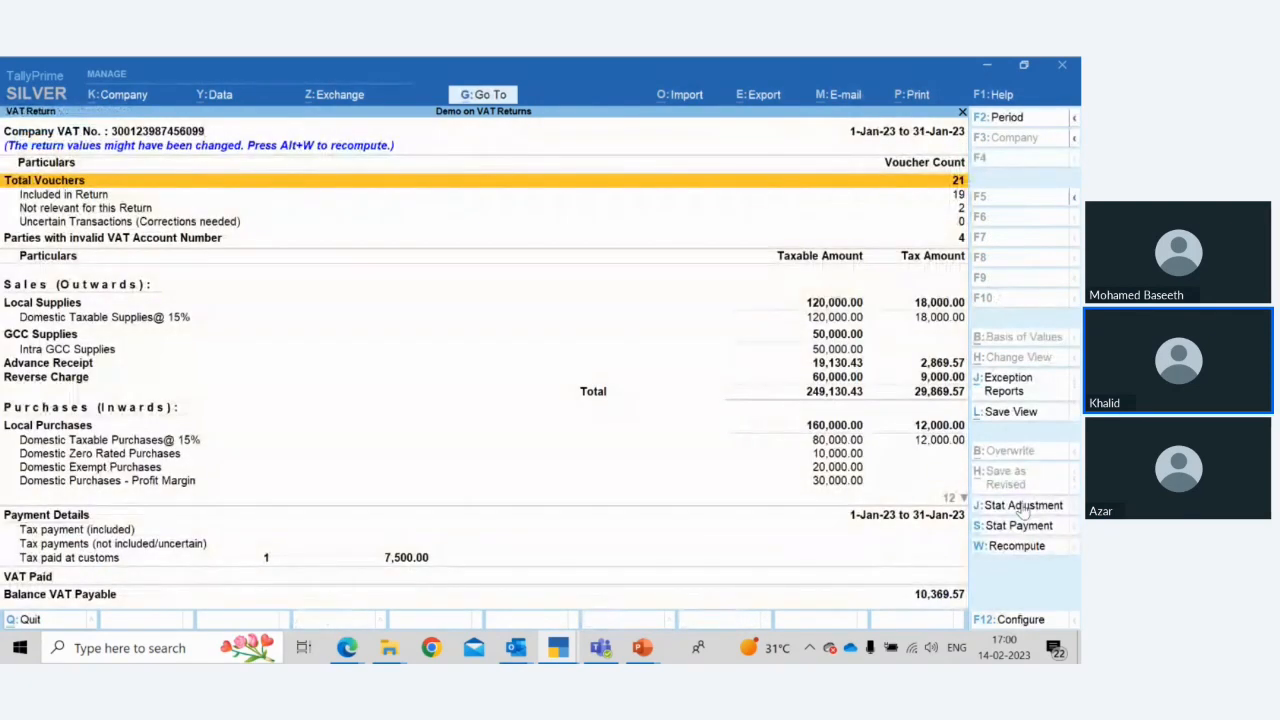
Scroll the VAT Return down to the payment details and VAT Paid section, then close it
key(Down)
key(Down)
key(Down)
key(Down)
key(Down)
key(Down)
key(Down)
key(Down)
key(Down)
key(Down)
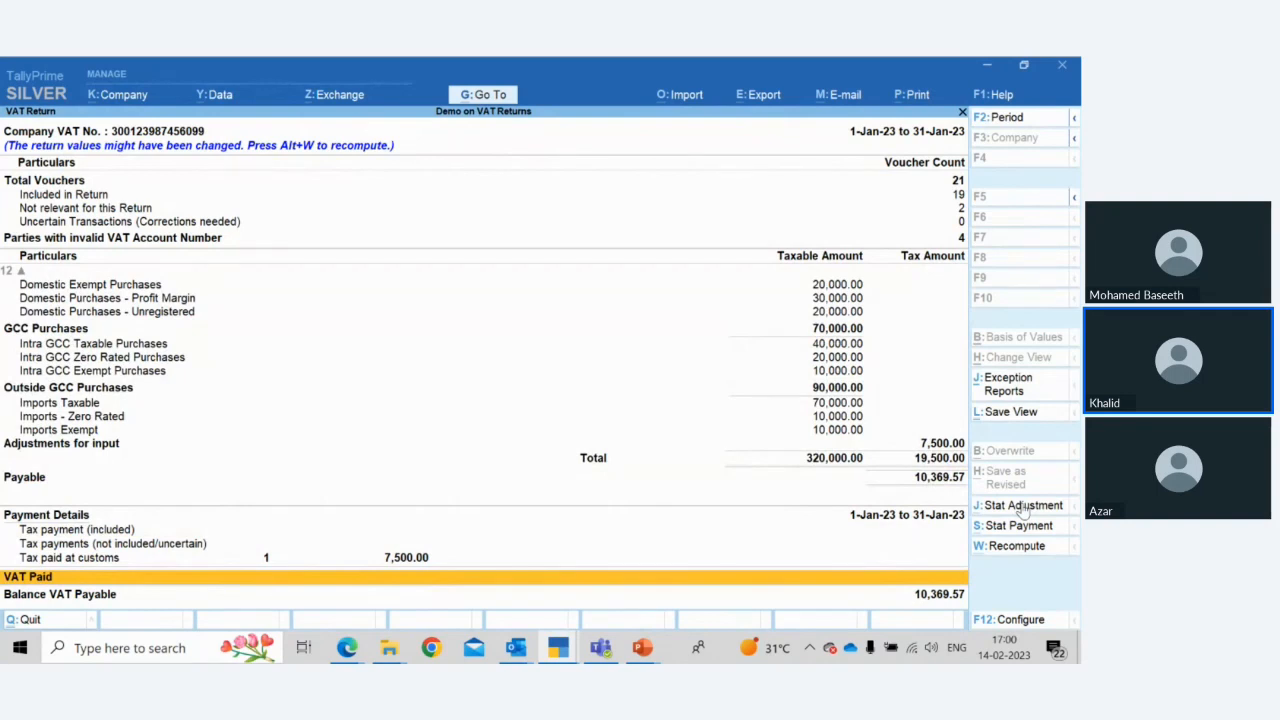
key(Escape)
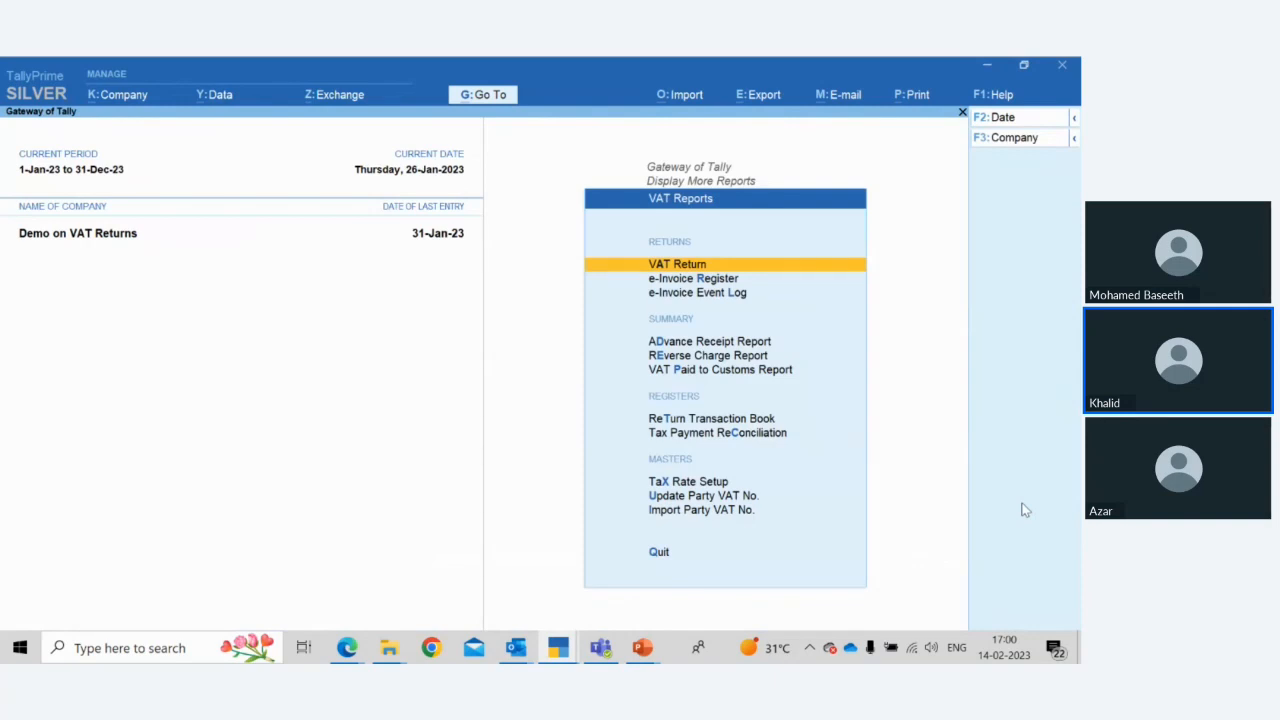
Open the Return Transaction Book and view its saved VAT Return entry
key(Down)
key(Down)
key(Down)
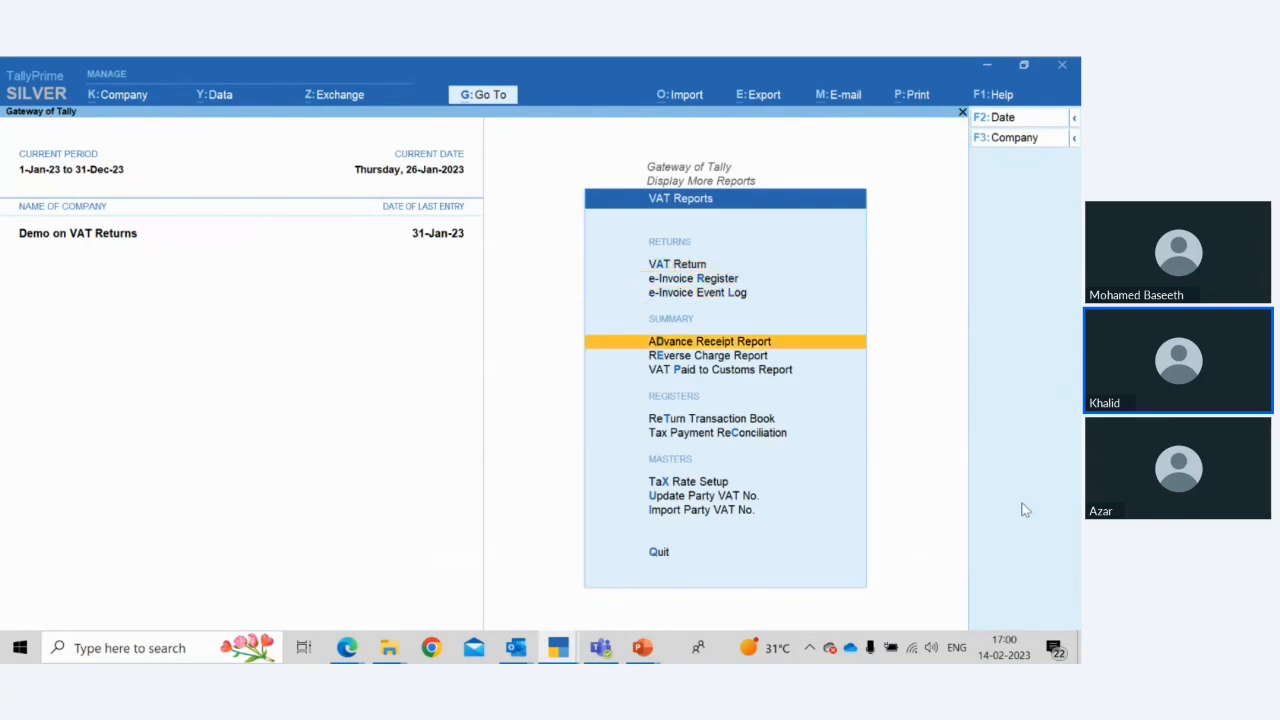
key(Down)
key(Down)
key(Down)
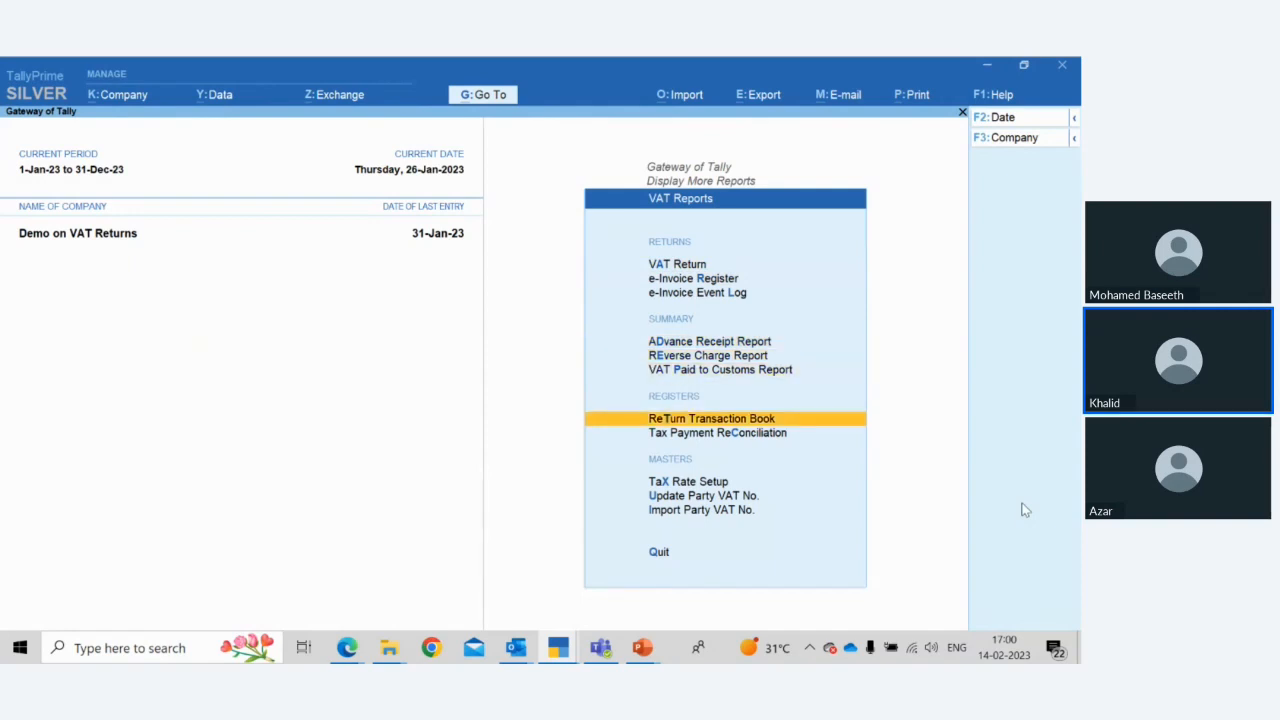
key(Return)
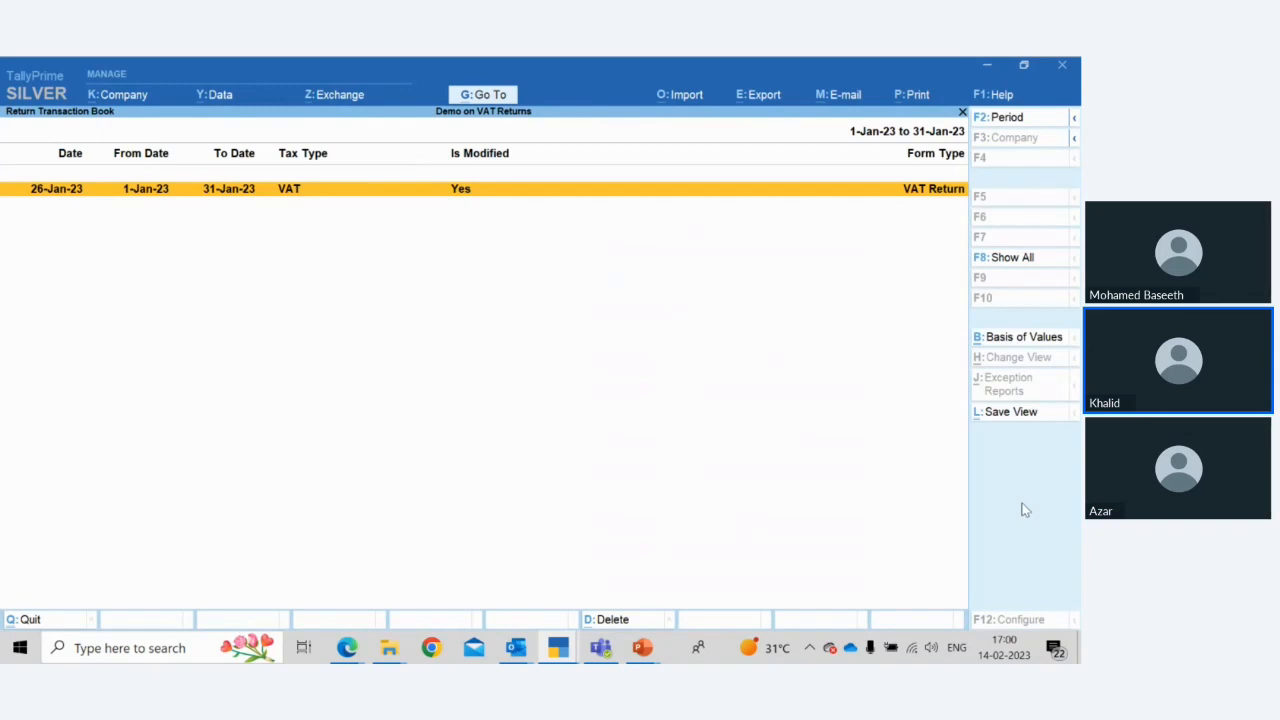
key(Return)
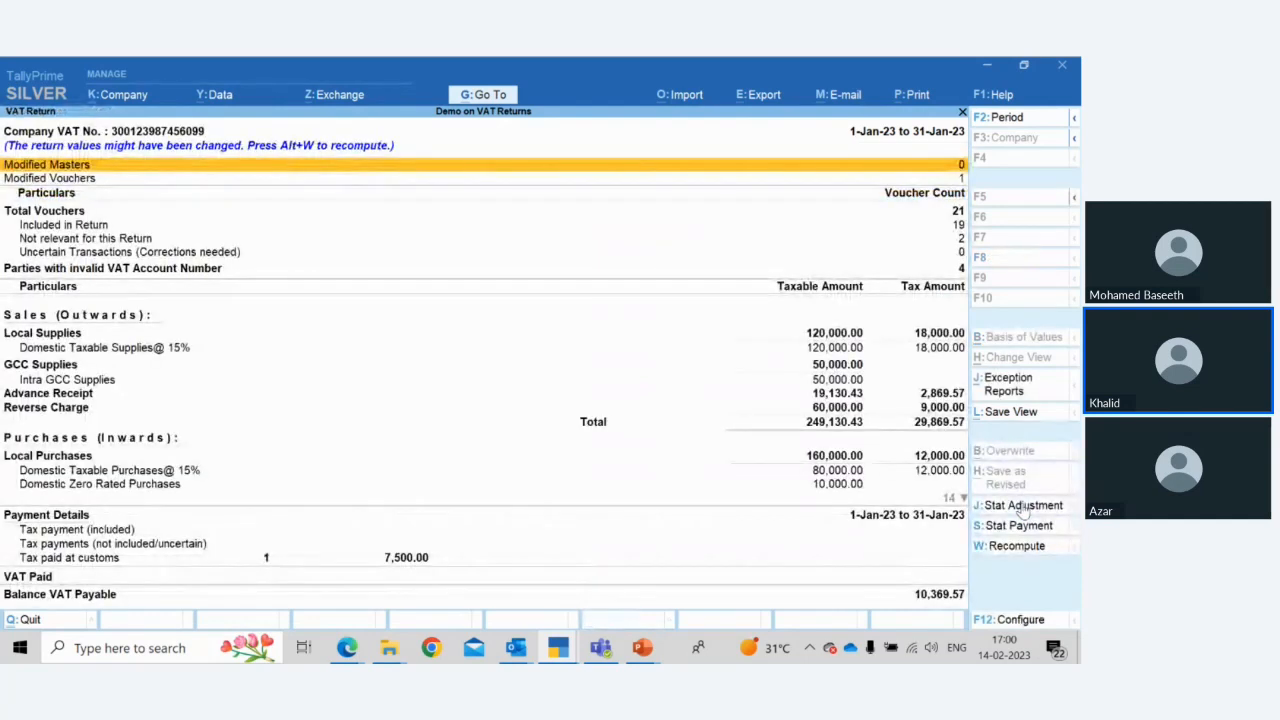
key(Escape)
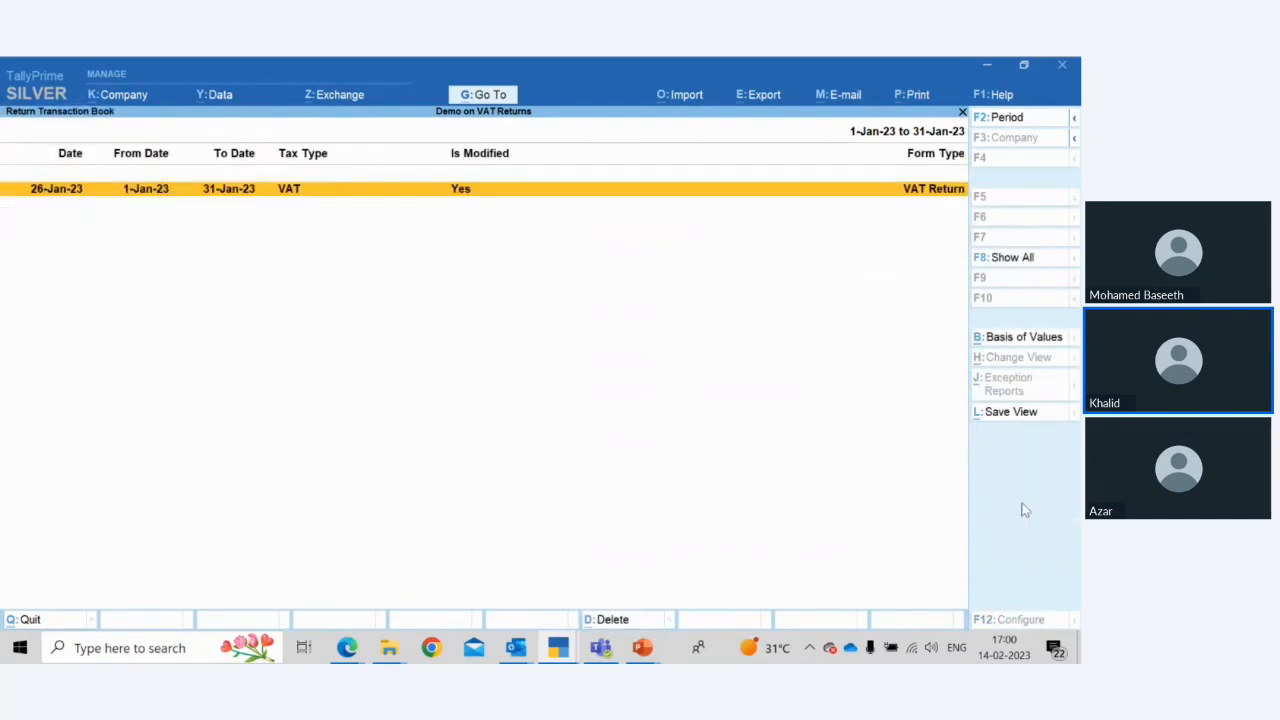
Reopen the VAT Return entry and move through its modified vouchers and sales lines, then return to VAT Reports
key(Return)
key(Down)
key(Down)
key(Down)
key(Down)
key(Down)
key(Down)
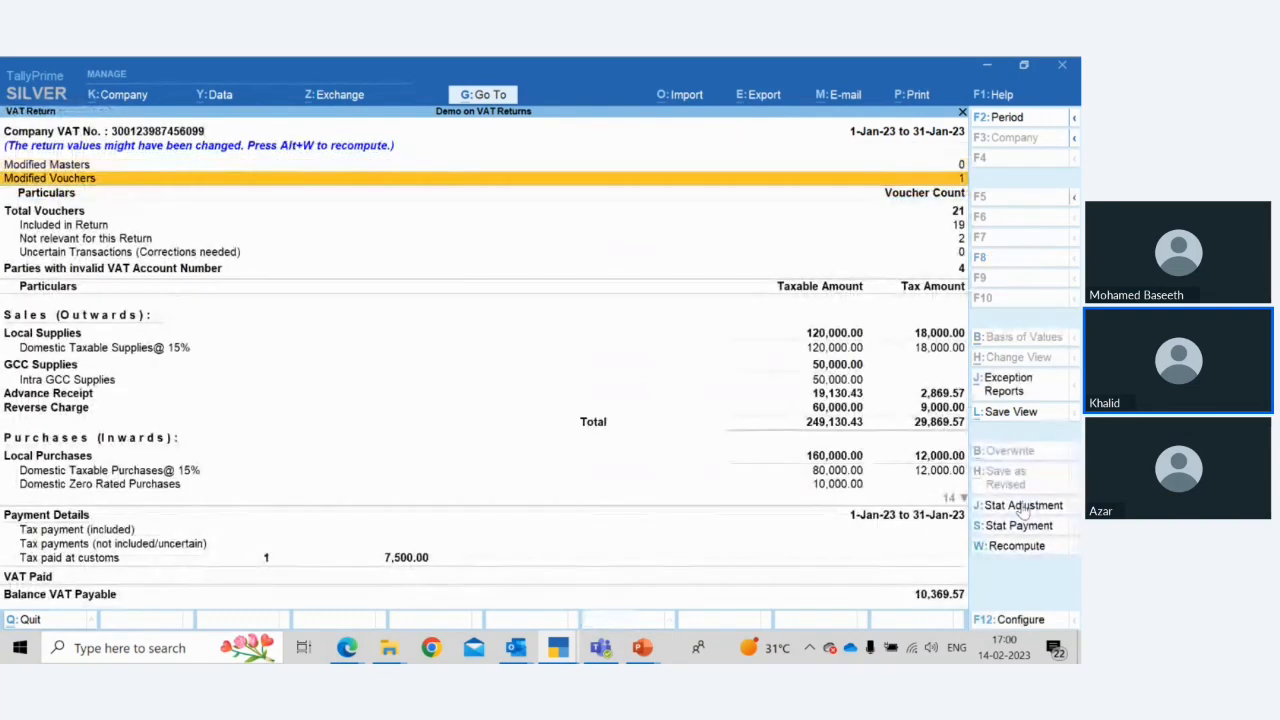
key(Down)
key(Down)
key(Down)
key(Down)
key(Down)
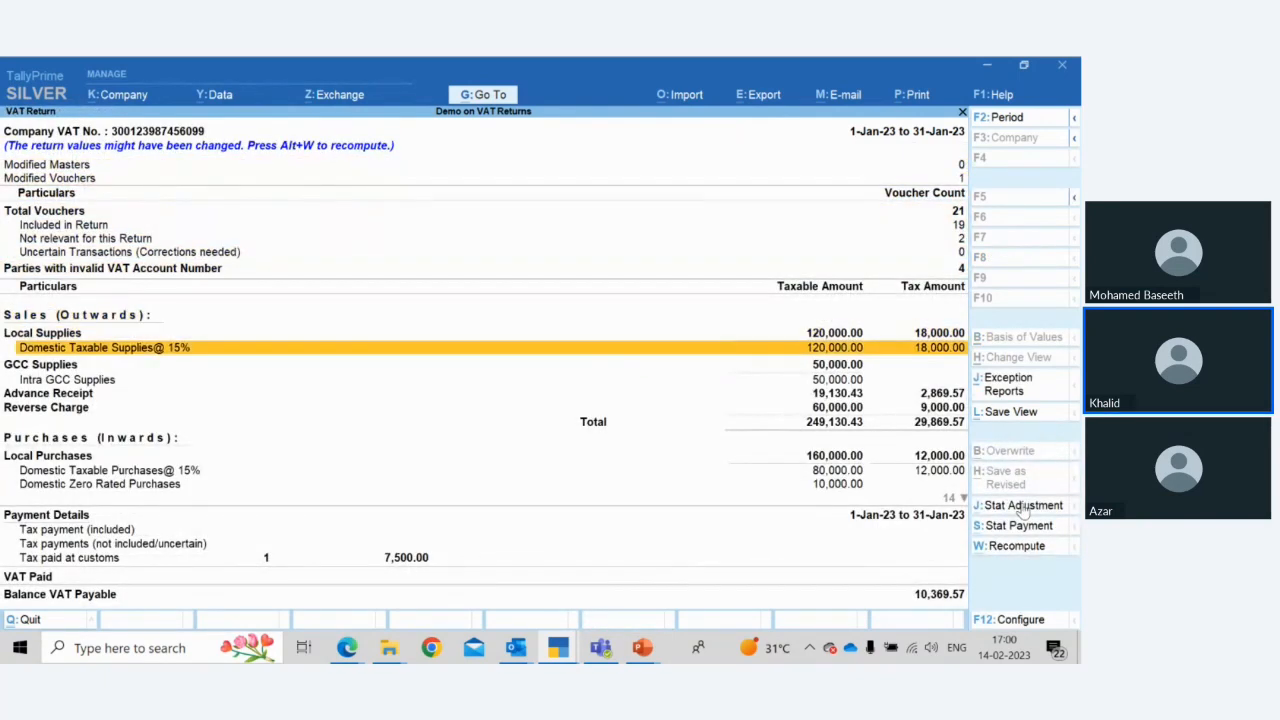
key(Escape)
key(Escape)
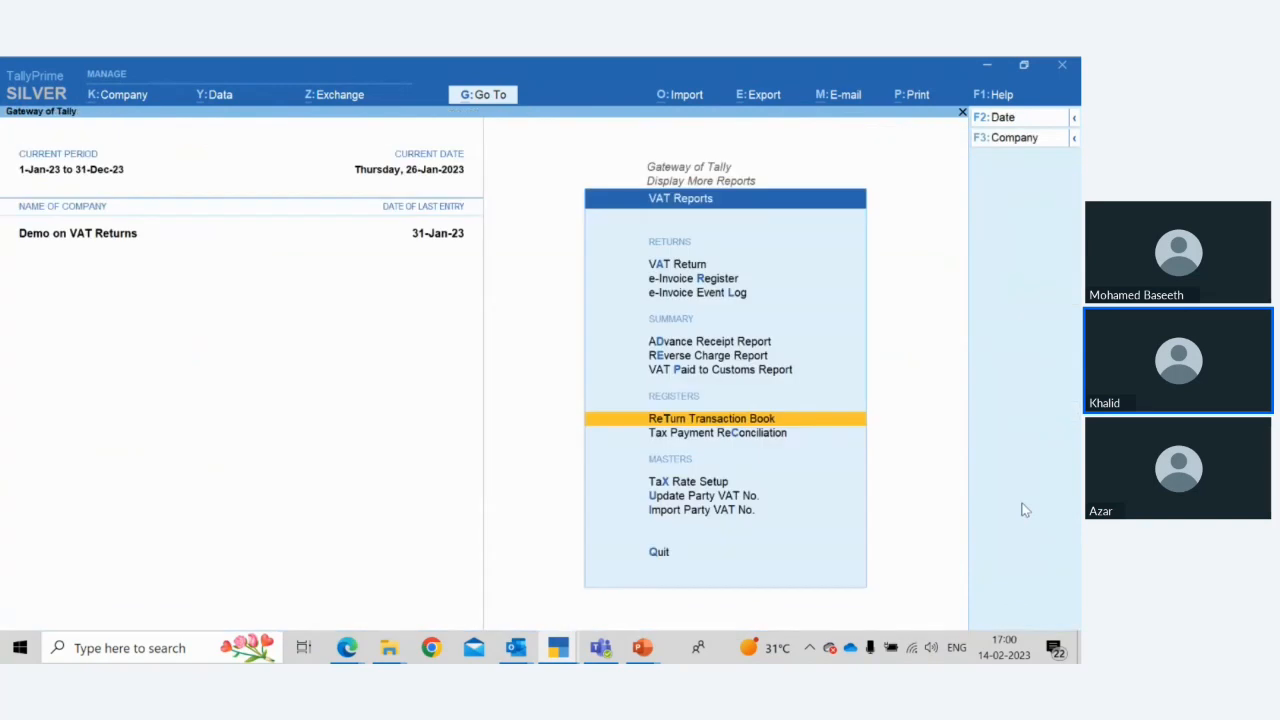
Open Tax Payment Reconciliation and its Update Details statutory payment form, leaving without changes
key(Down)
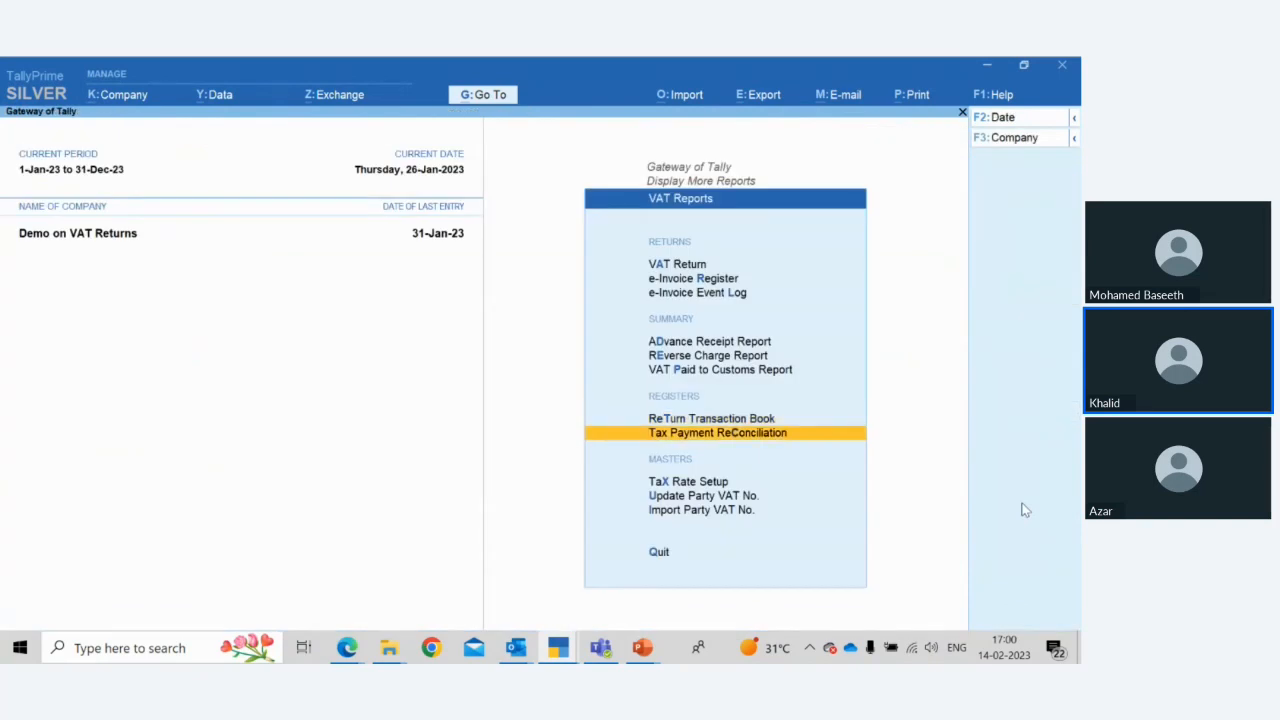
key(Return)
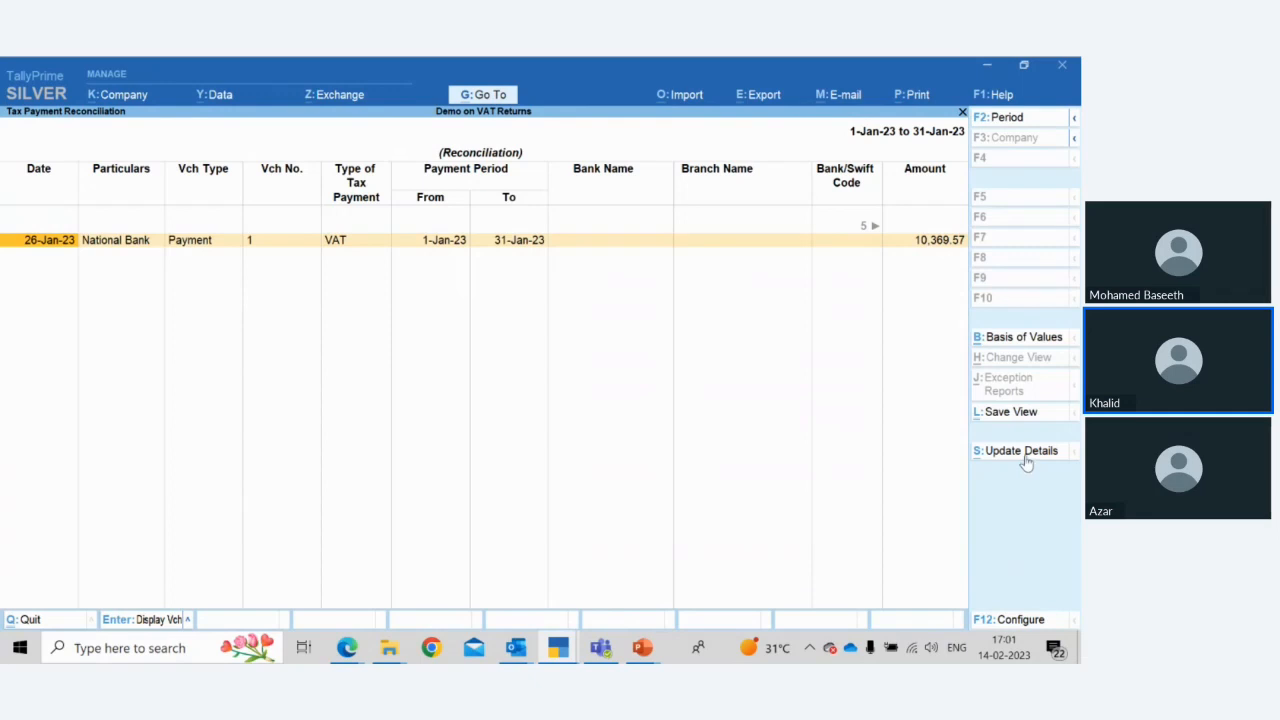
click(1024, 455)
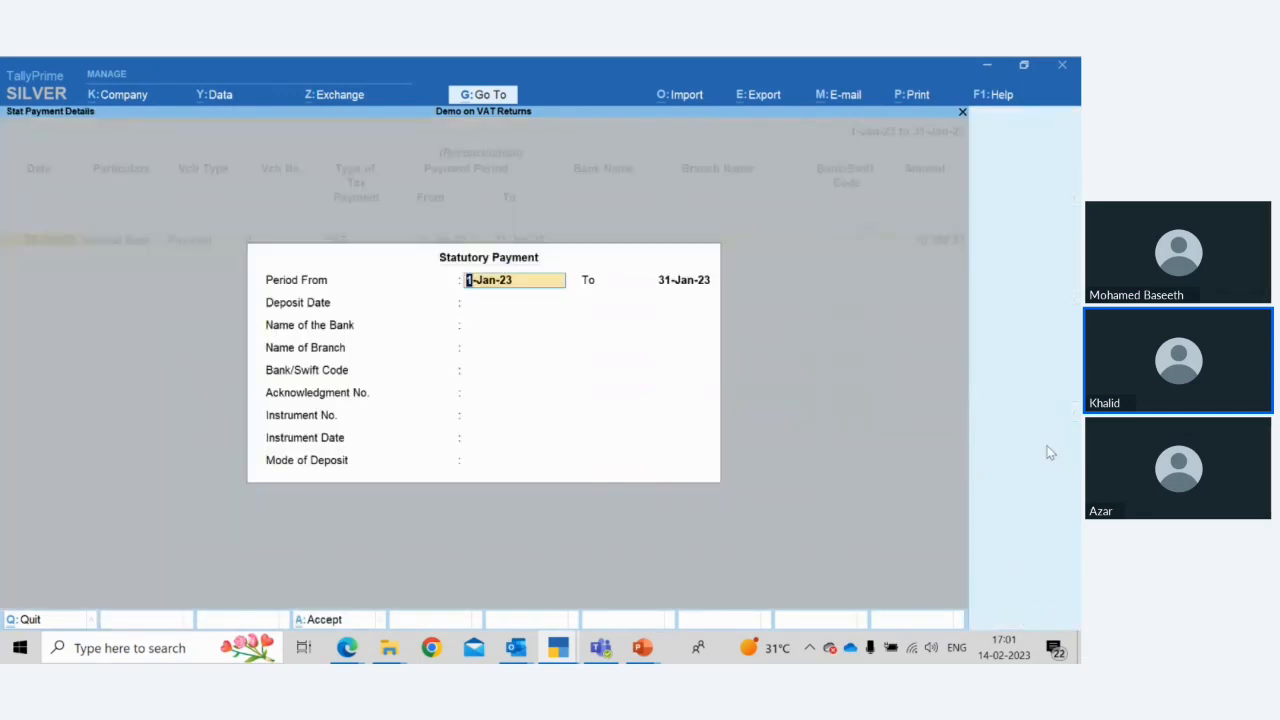
key(Return)
key(Return)
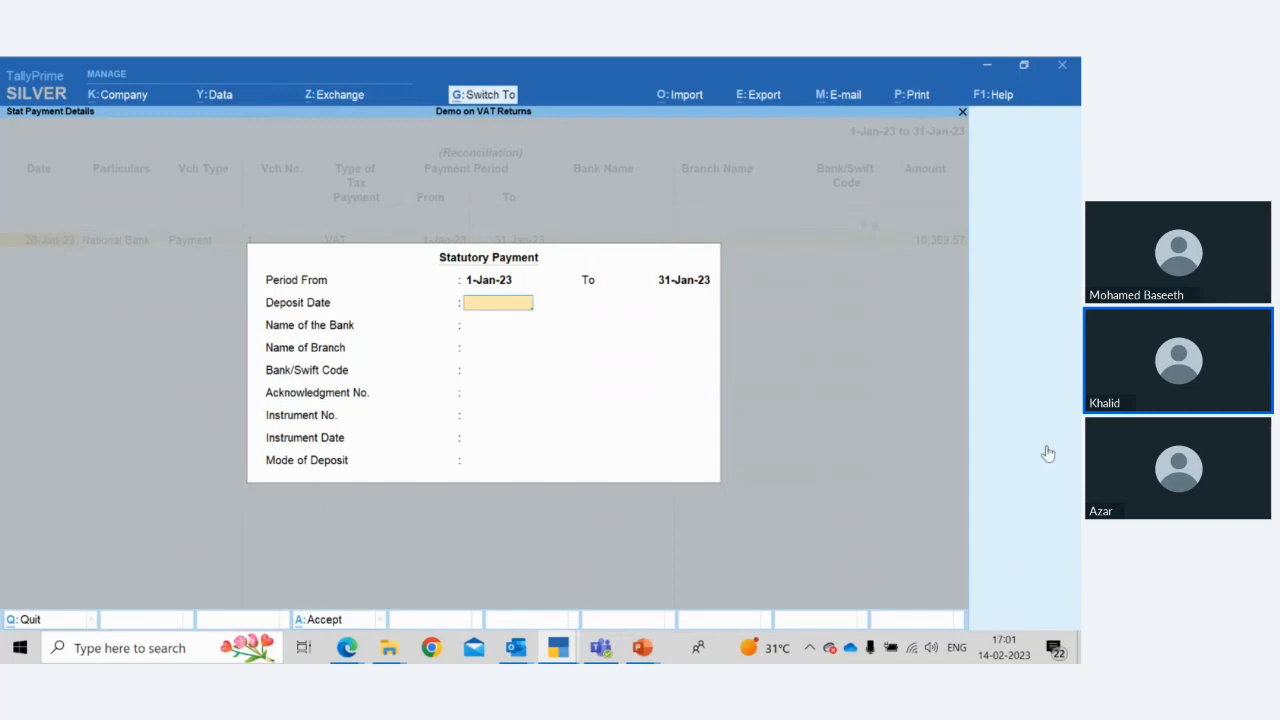
key(Escape)
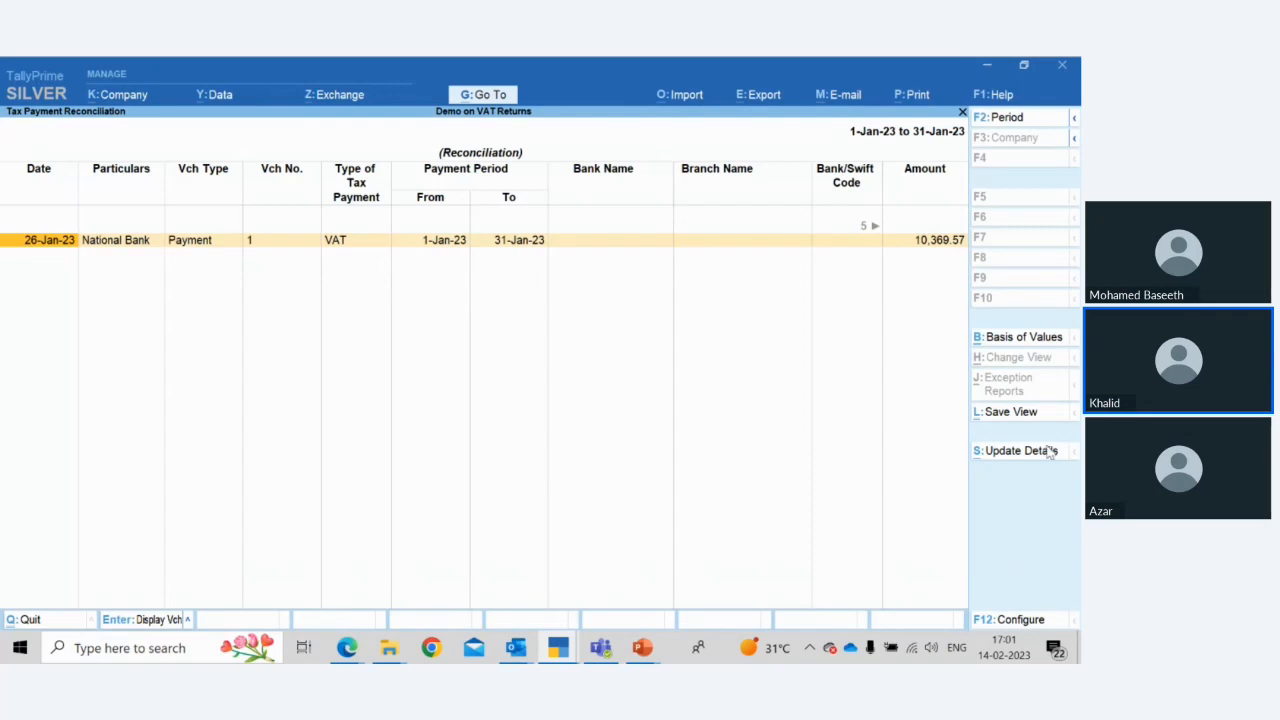
key(Escape)
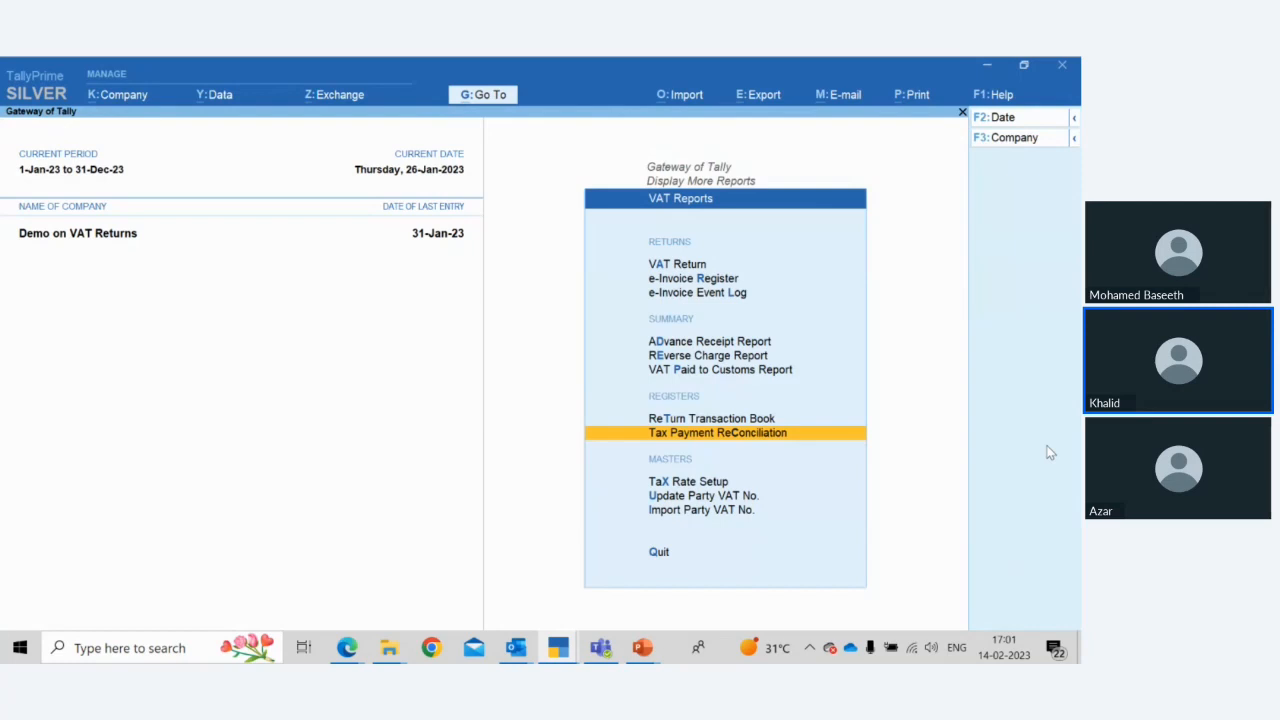
Open Update Party VAT No. for parties under the Sundry Creditors group
key(Down)
key(Down)
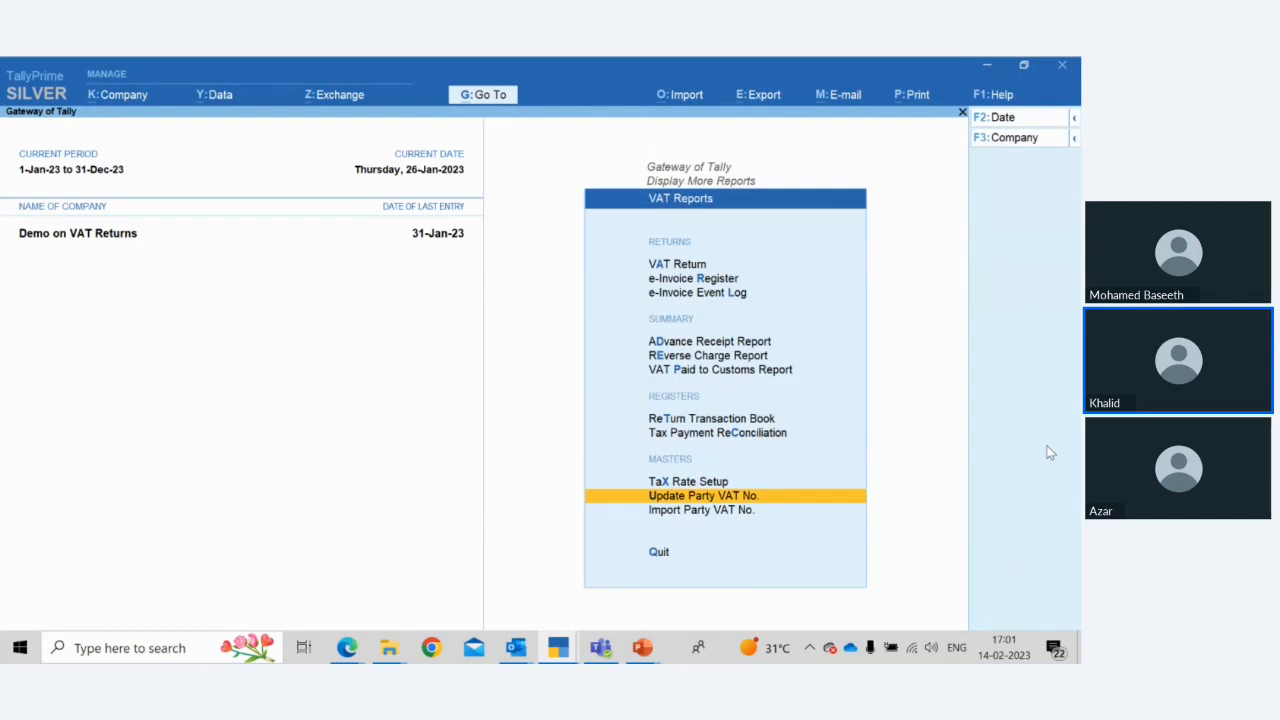
key(Return)
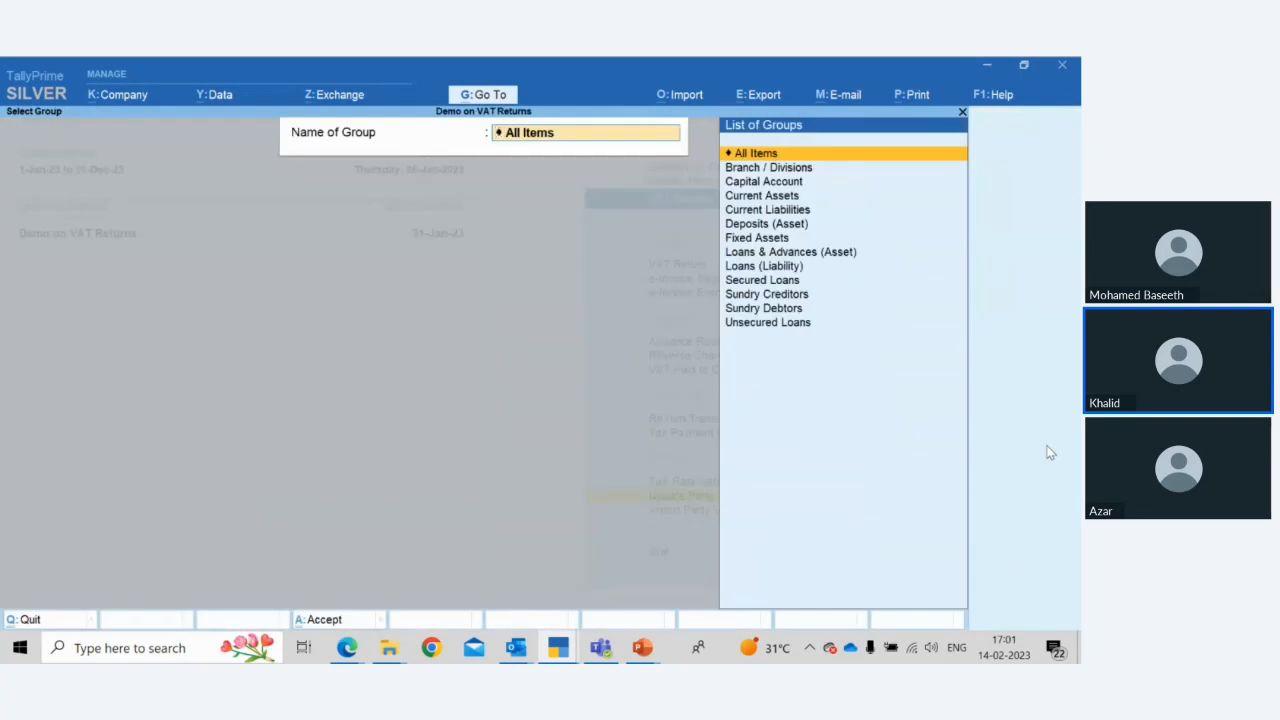
key(Down)
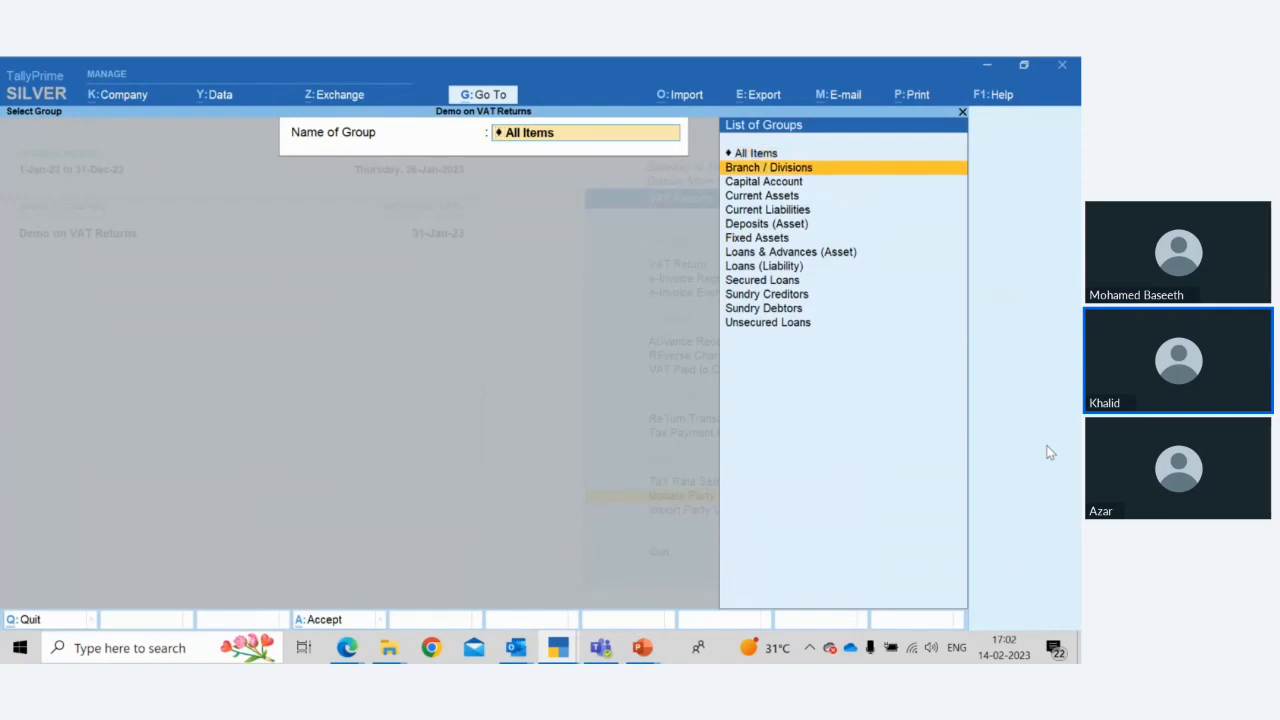
key(Down)
key(Down)
key(Down)
key(Down)
key(Down)
key(Down)
key(Down)
key(Down)
key(Down)
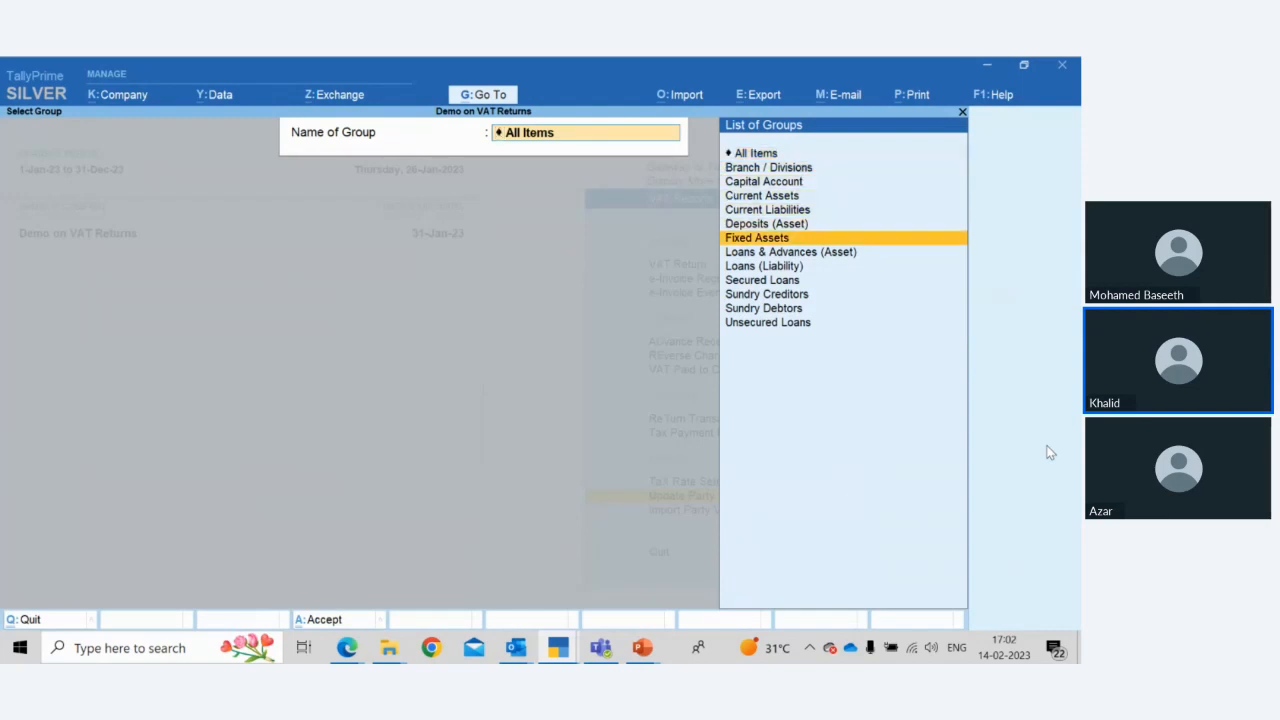
key(Return)
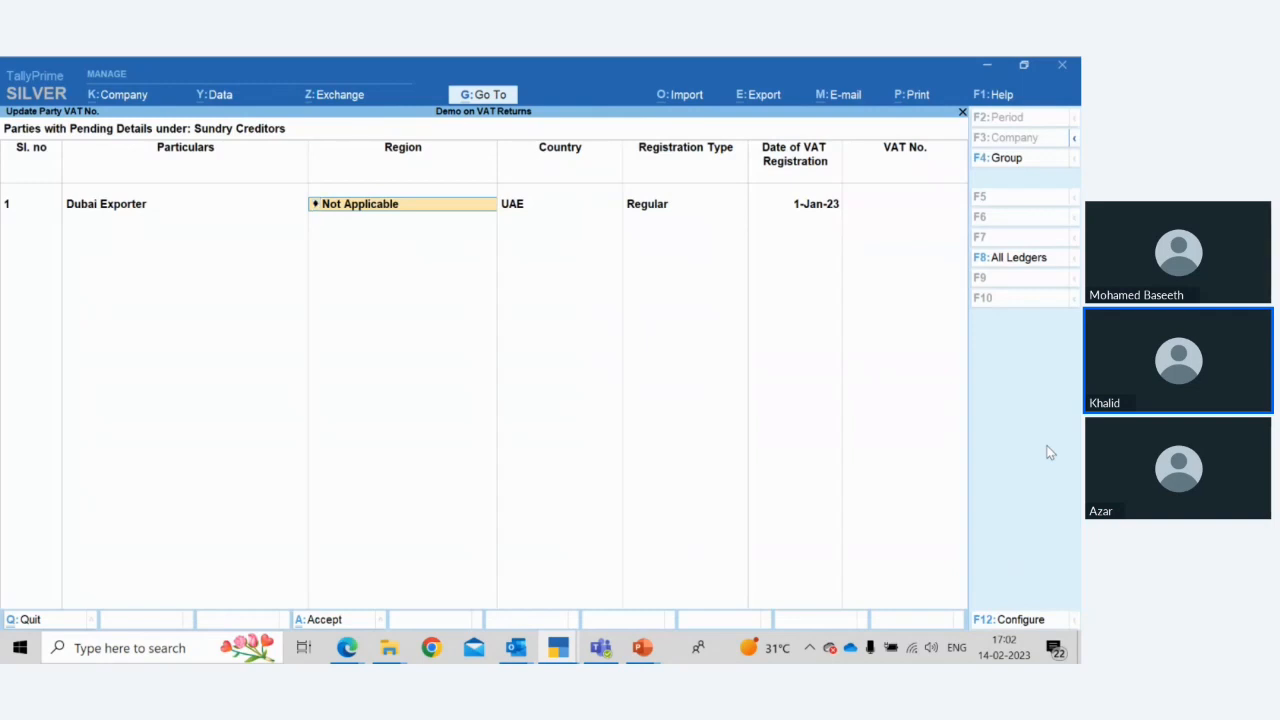
Set Dubai Exporter's region to Sharjah and move through the registration type and date to the VAT No. field
key(Return)
key(BackSpace)
key(Return)
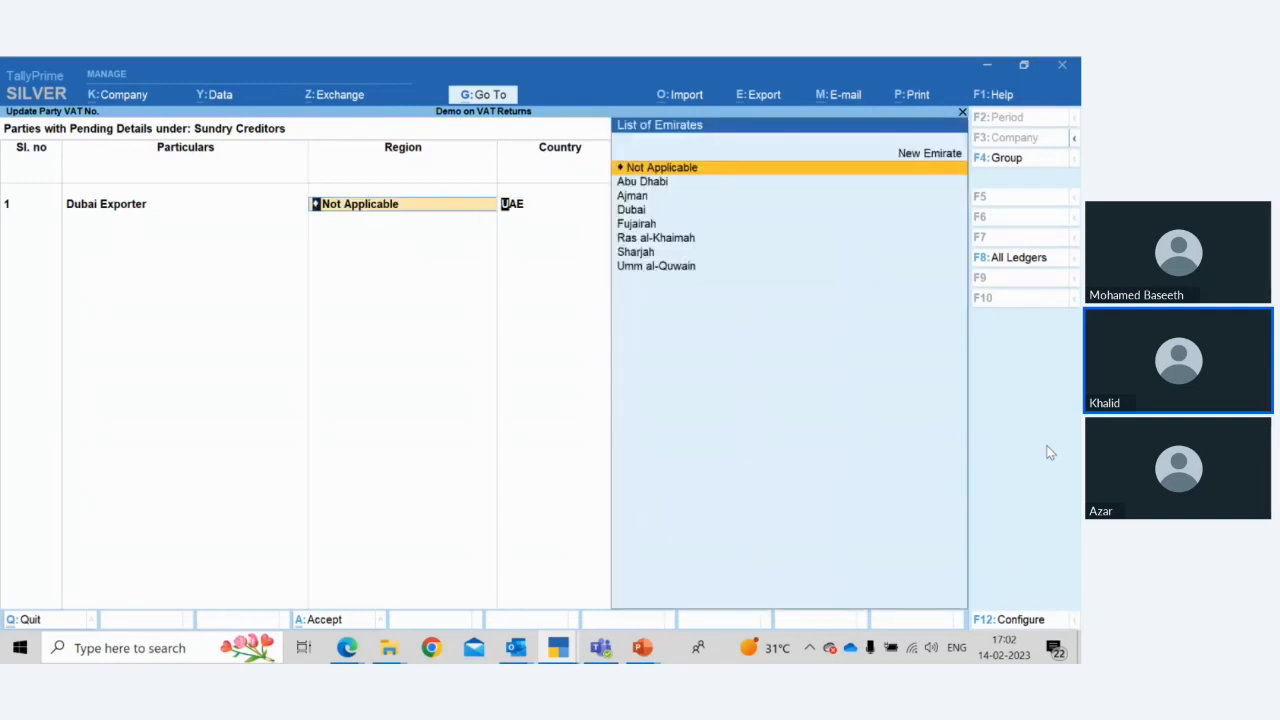
key(BackSpace)
key(Down)
key(Down)
key(Down)
key(Down)
key(Down)
key(Down)
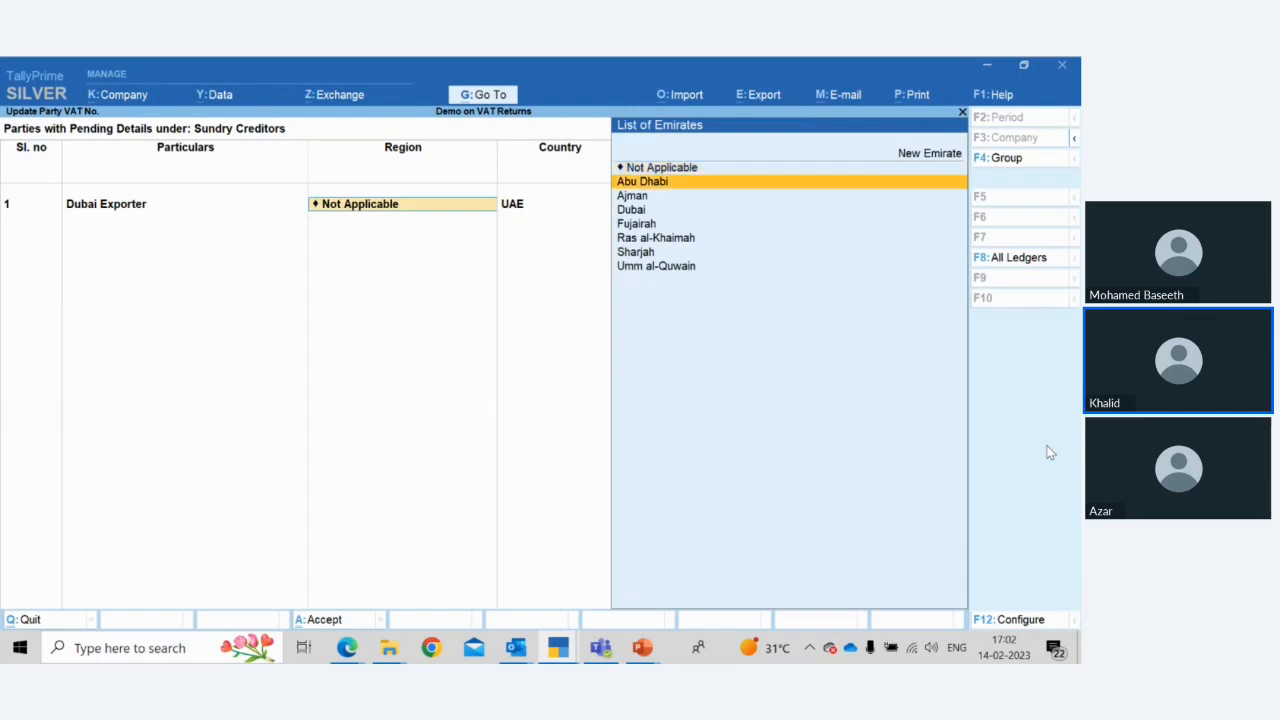
key(Return)
key(Return)
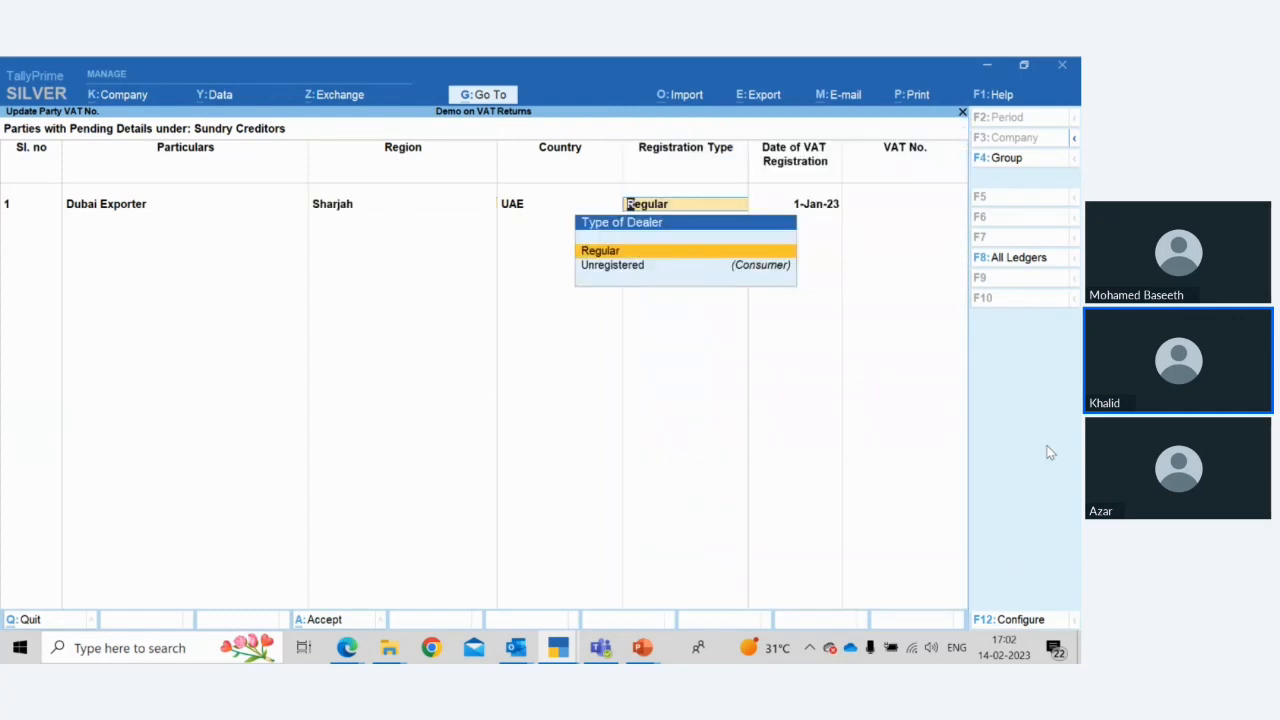
key(Return)
key(Return)
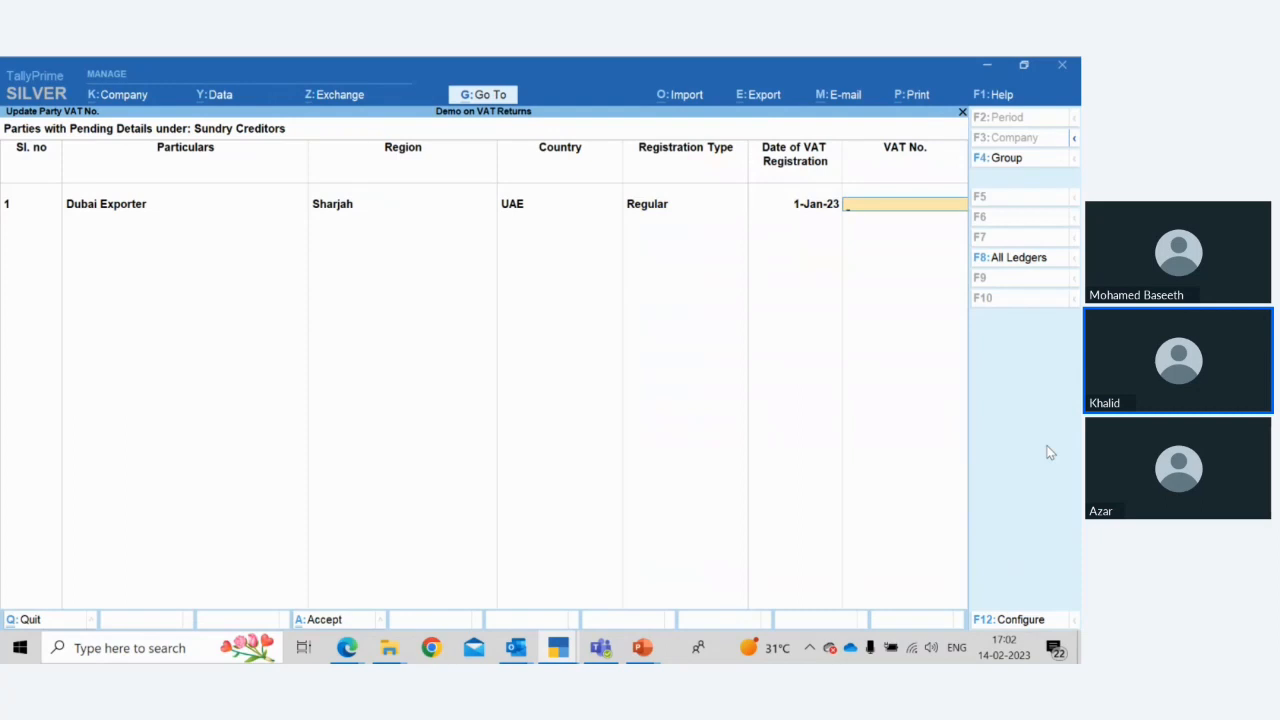
Open the group selection for the party list, then leave it and the Update Party VAT No. screen without choosing
key(ctrl)
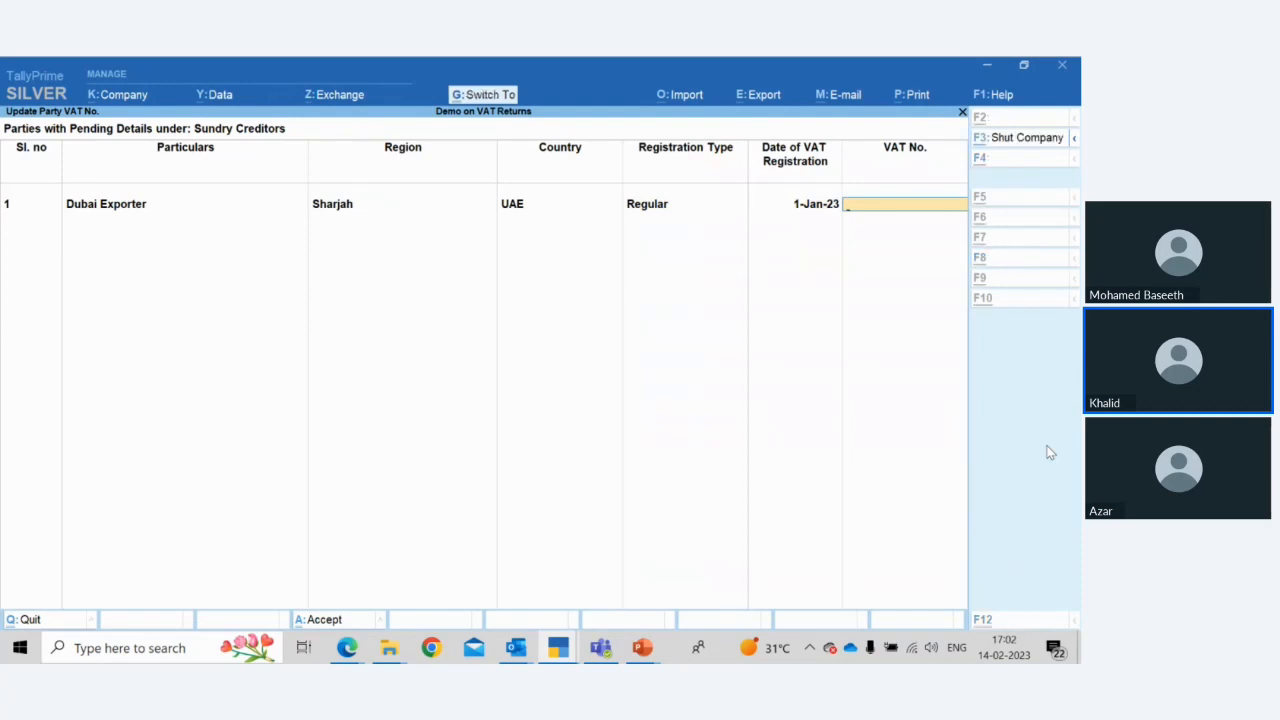
key(F4)
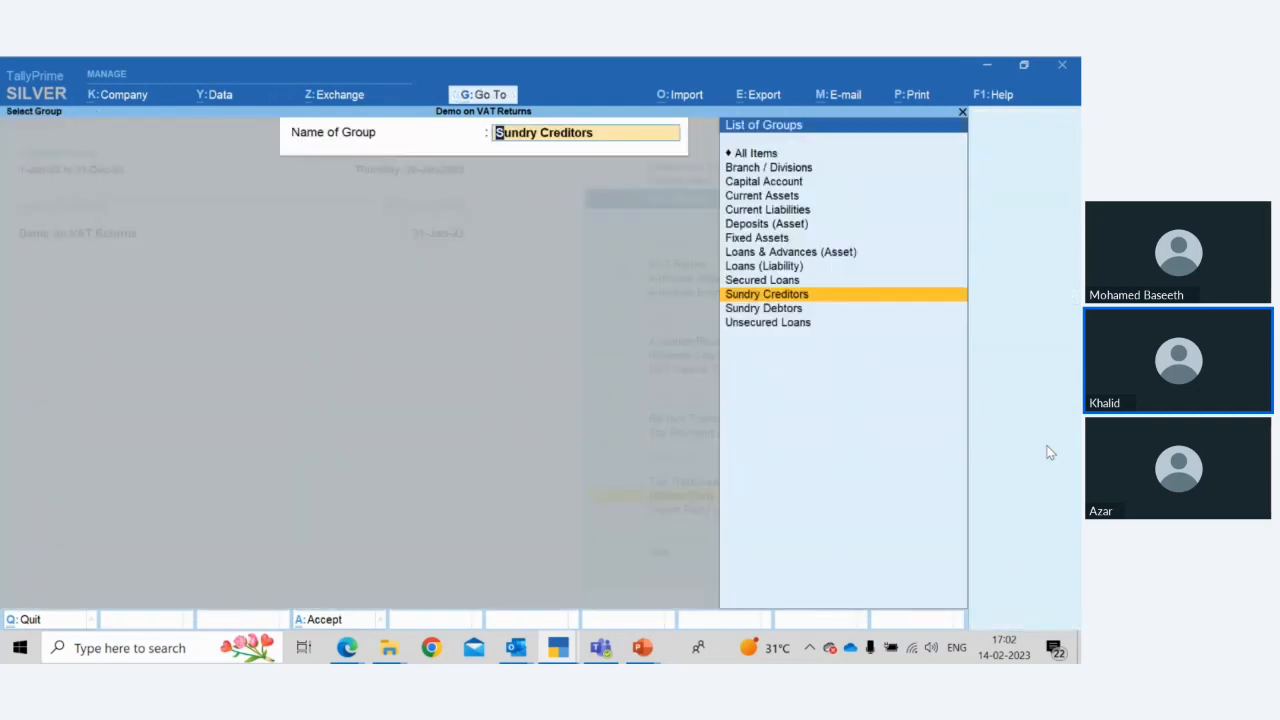
key(Escape)
key(Escape)
Open Import Party VAT No. and its file selection, then quit without importing a file
key(Down)
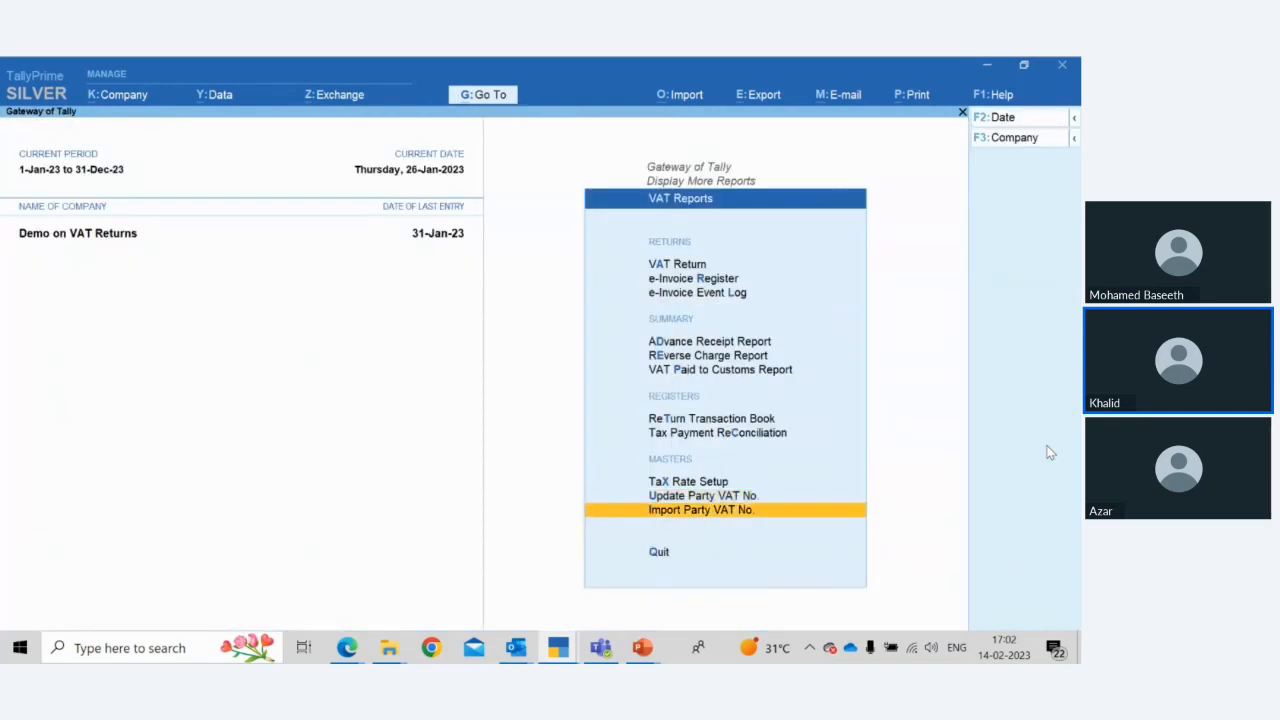
key(Return)
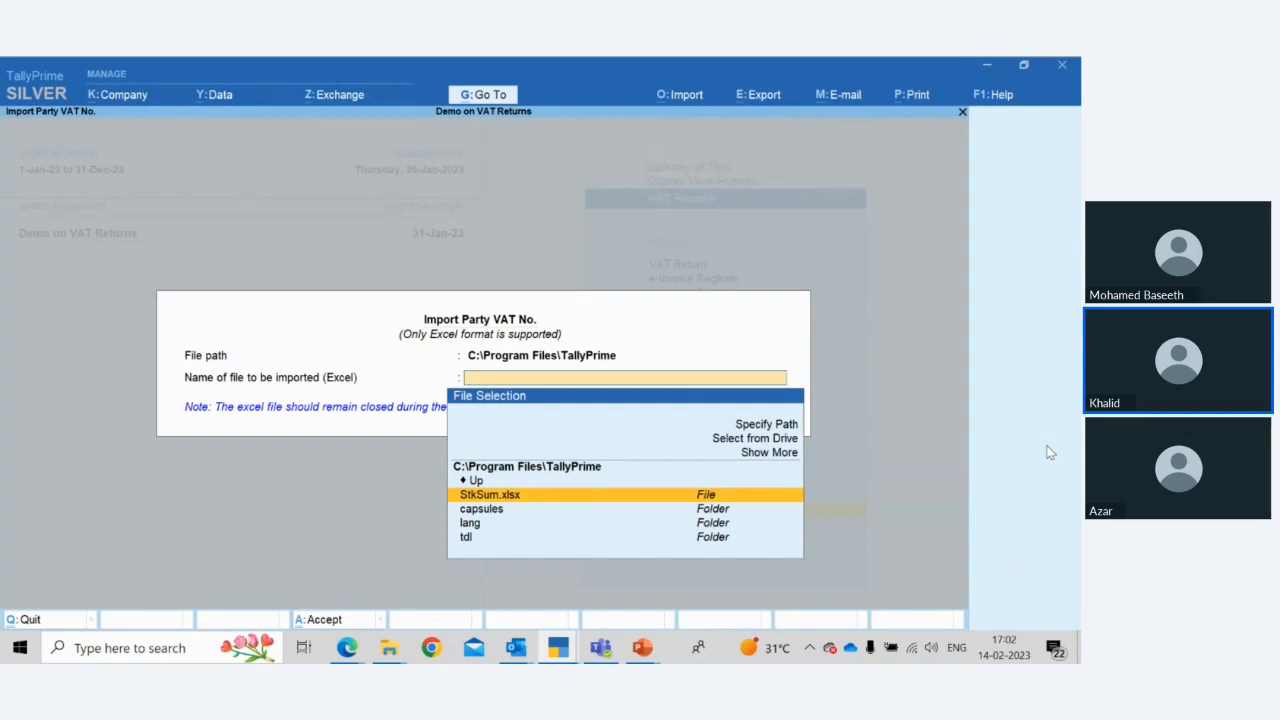
key(Escape)
key(Escape)
key(y)
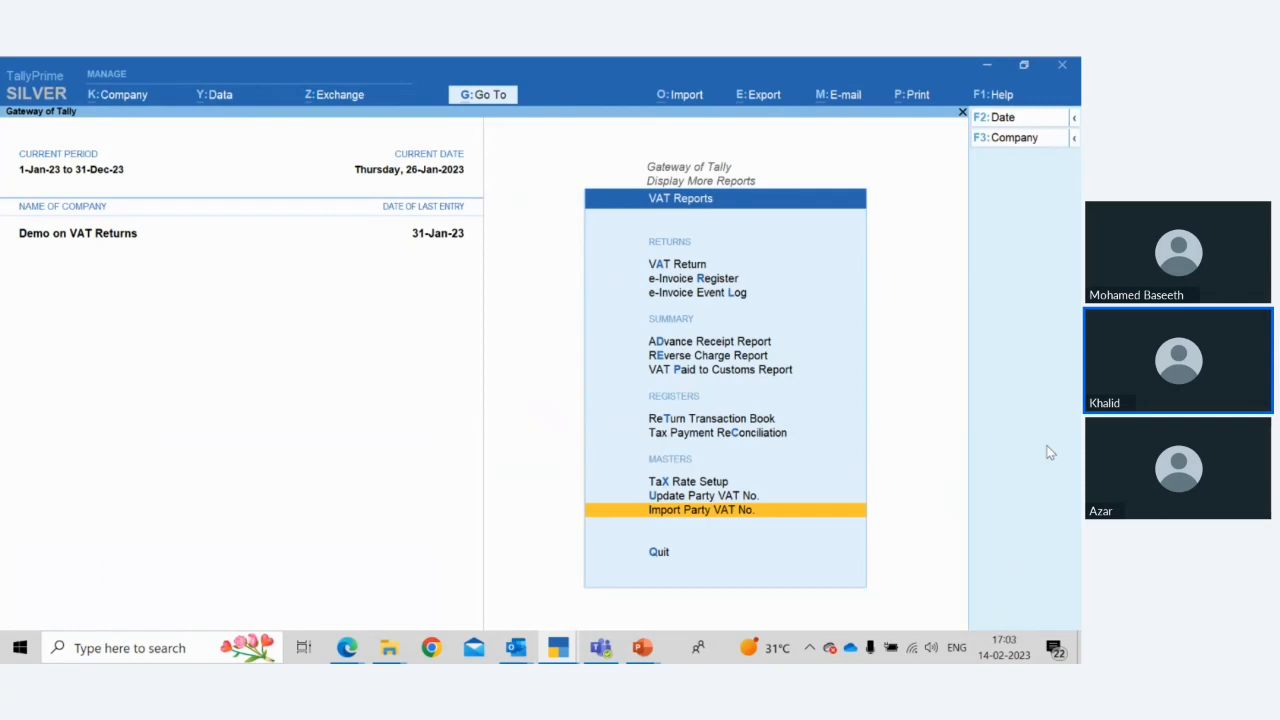
Switch to the slide presentation and advance from the Reports slide to the FAQ's e-Invoice slide
key(alt+Tab)
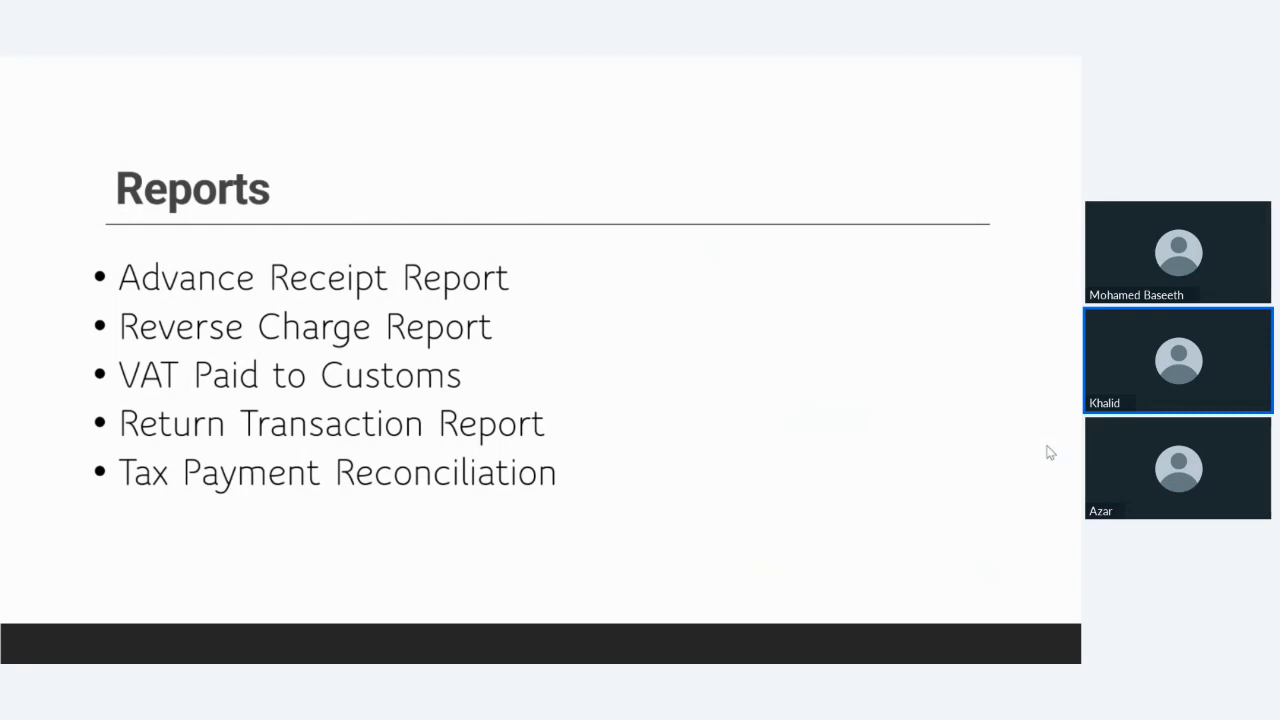
key(Right)
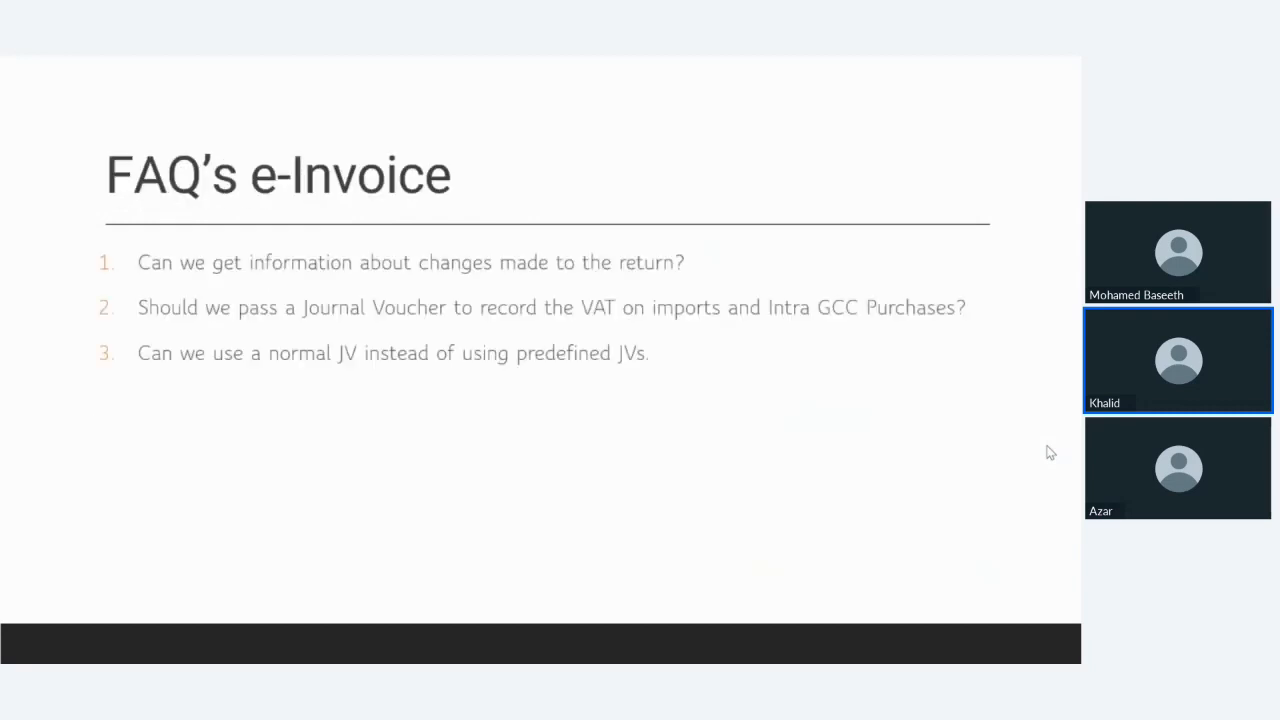